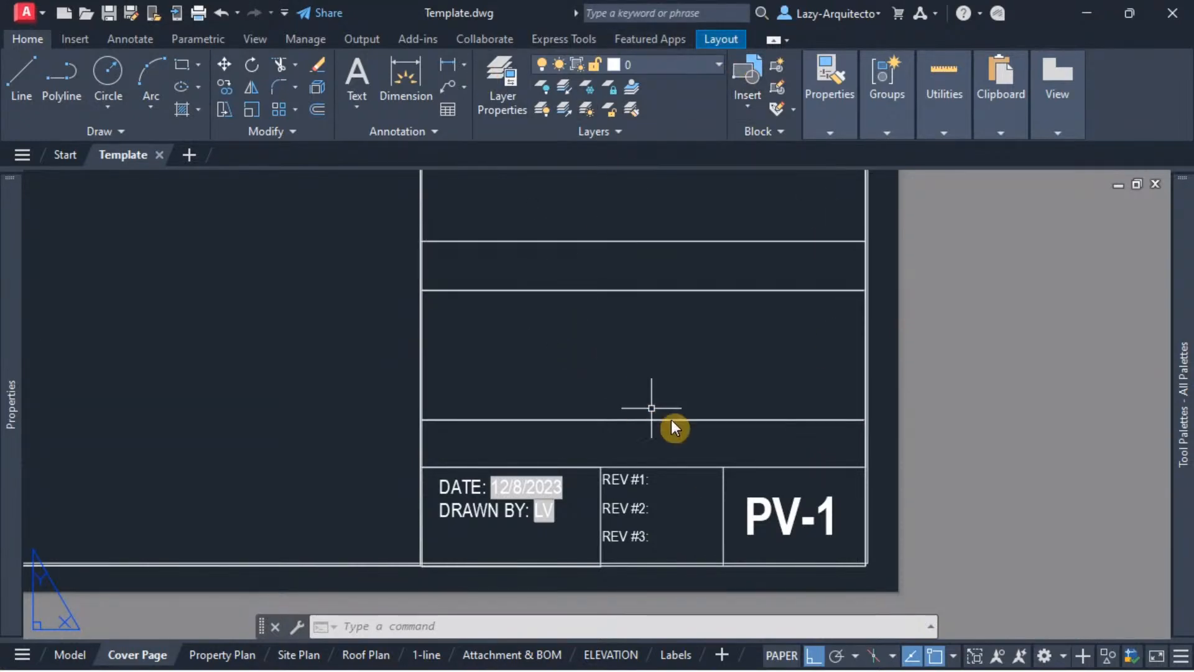
Step: Examine the date and drawn-by fields in the title blocks of the layouts from Cover Page through Attachment & BOM
scroll(662, 485, down, 1)
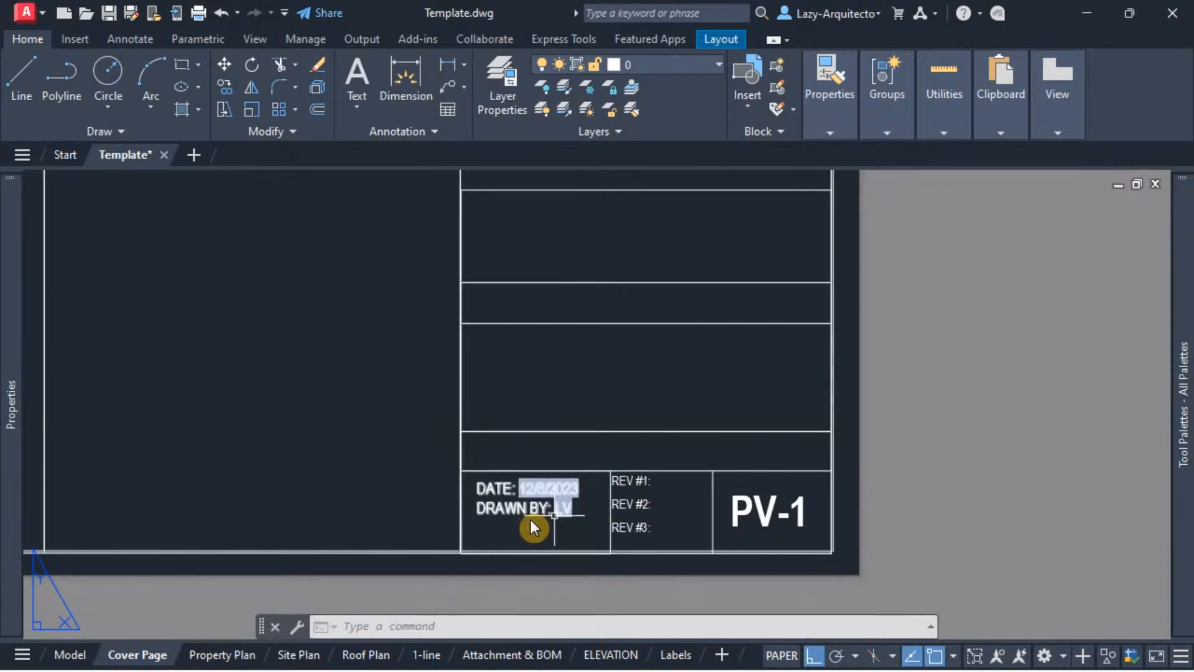
scroll(497, 525, up, 2)
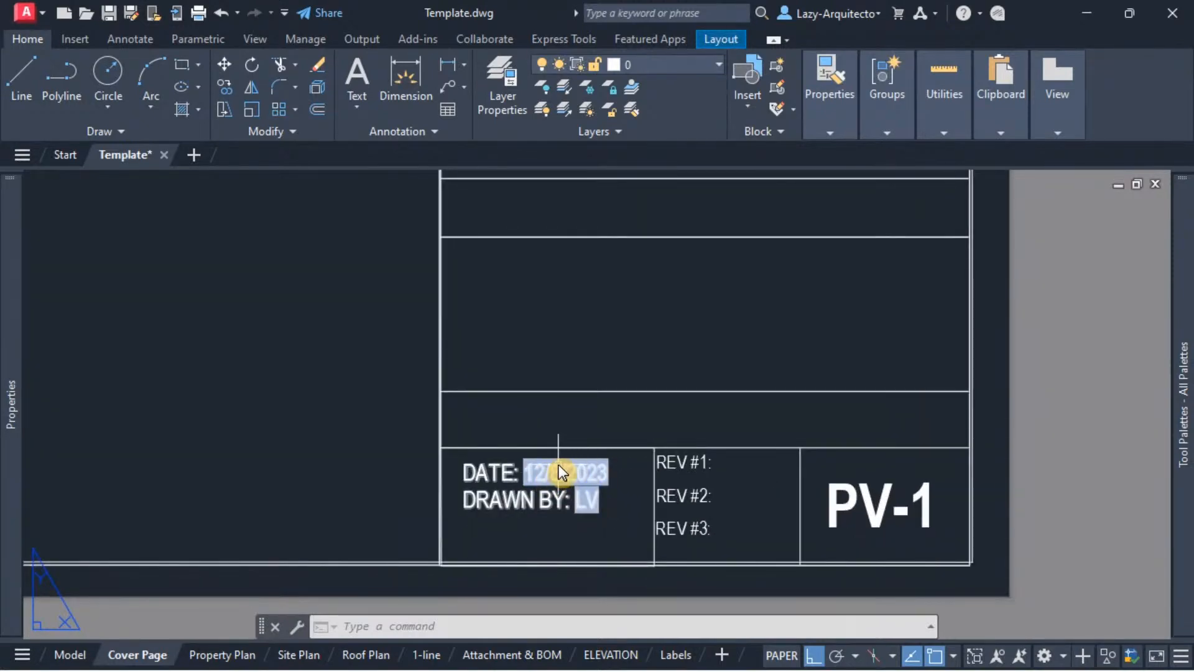
scroll(557, 530, down, 2)
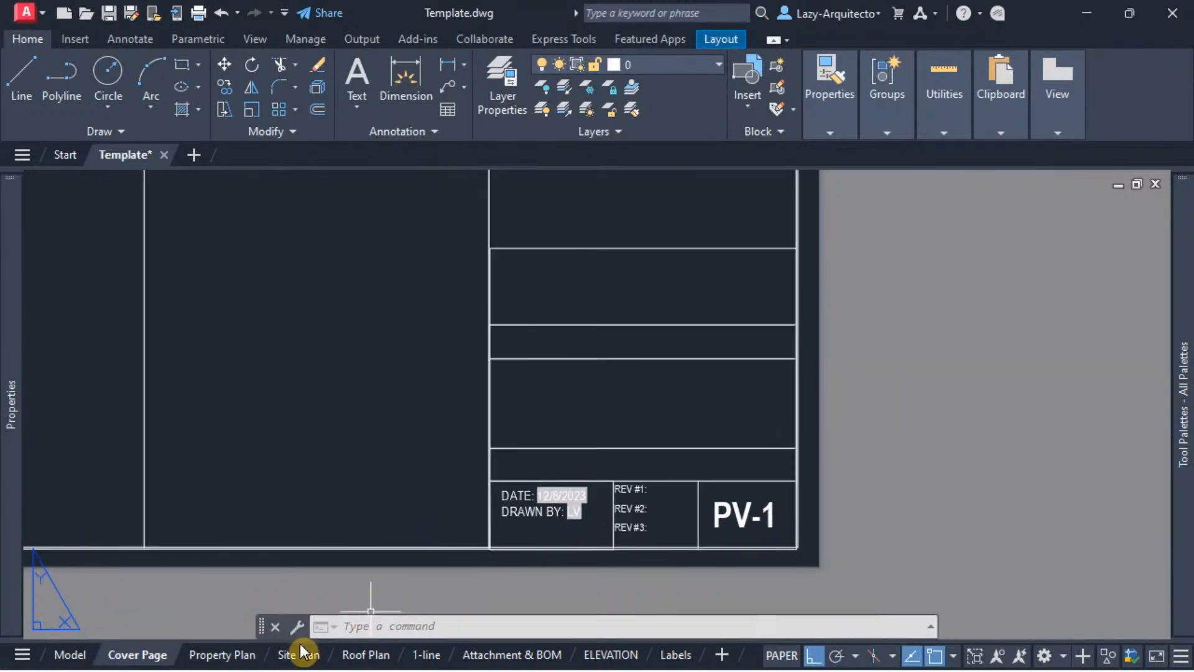
click(219, 657)
click(298, 656)
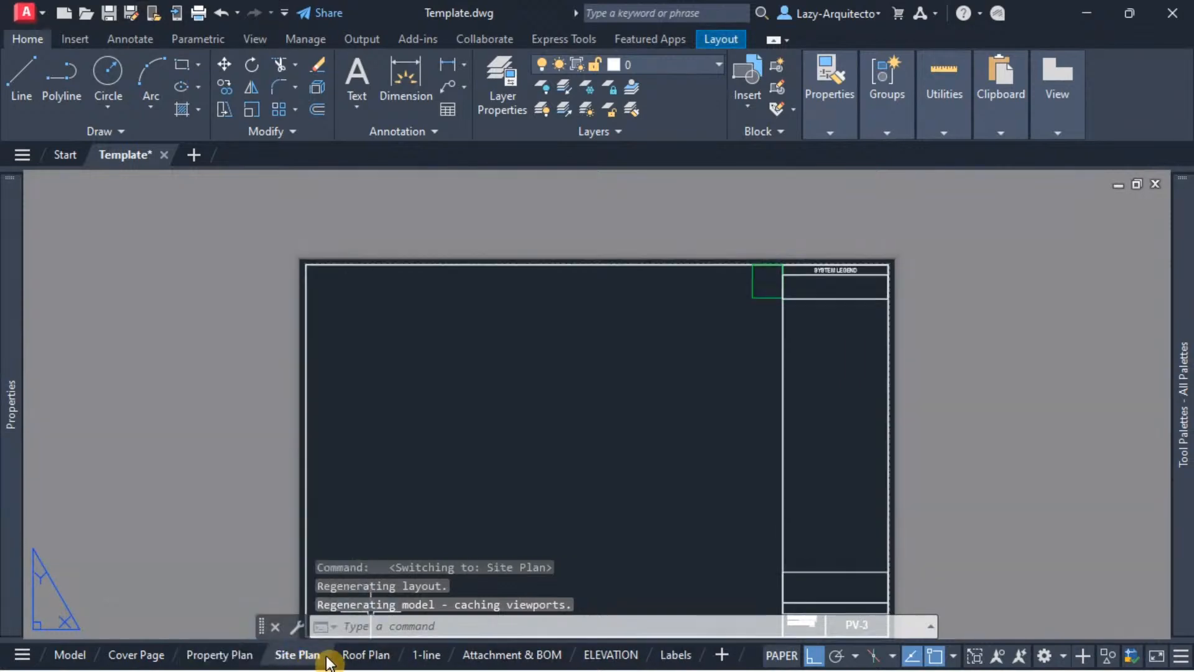
click(364, 656)
click(424, 656)
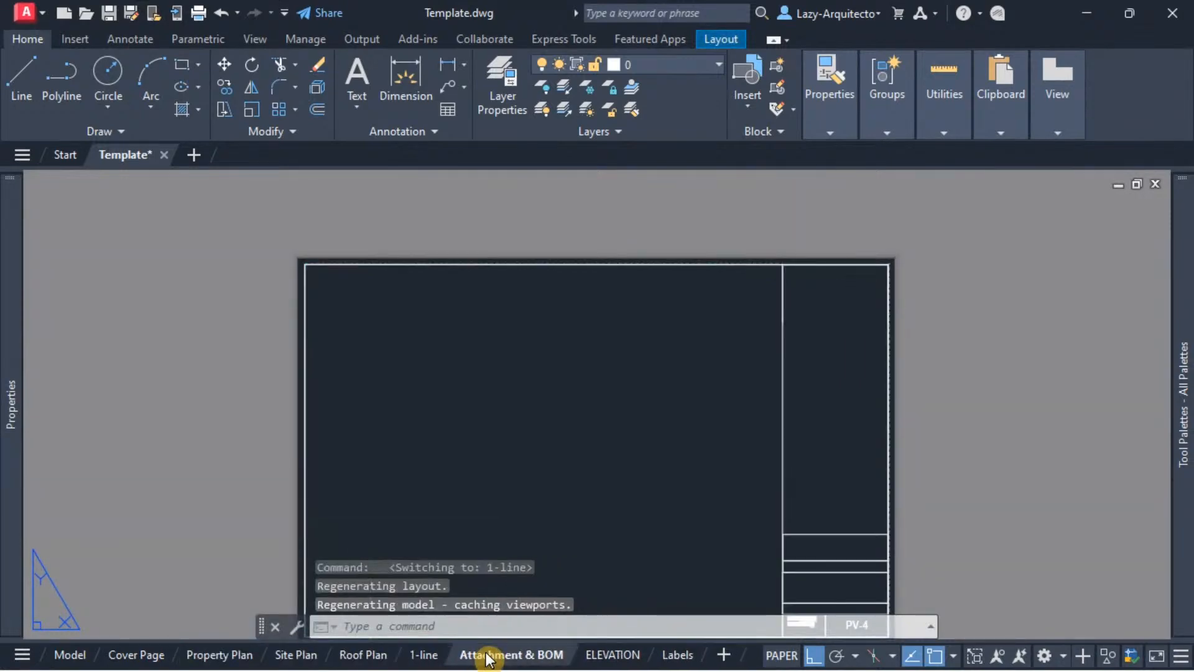
click(504, 656)
scroll(678, 540, up, 4)
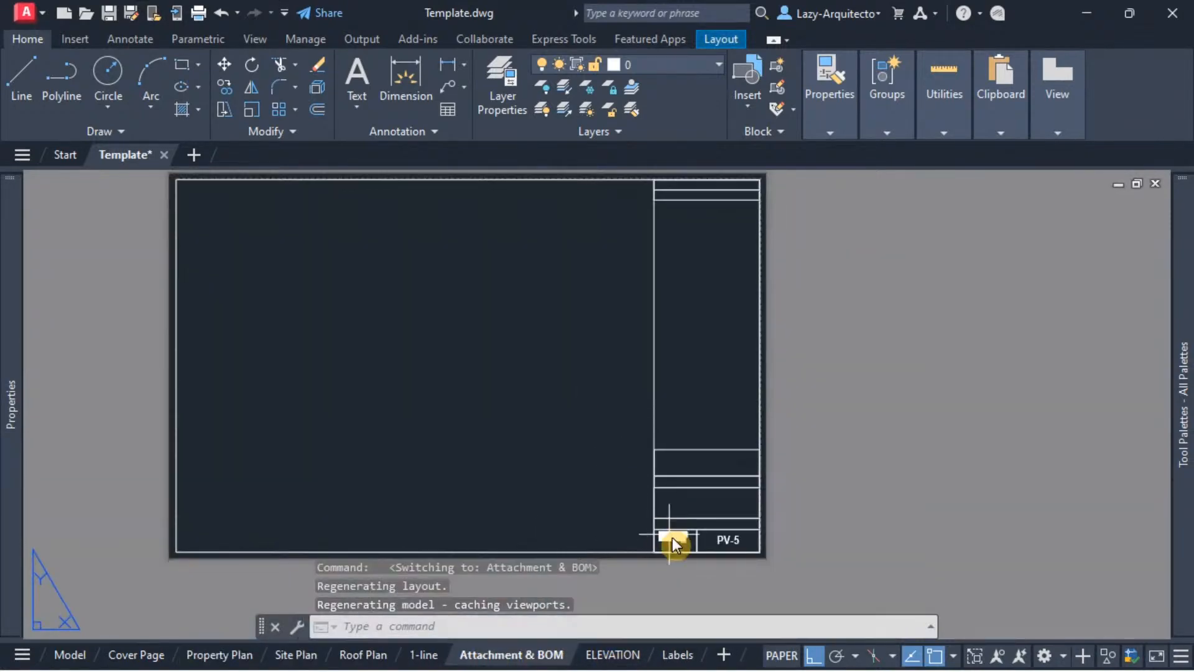
scroll(684, 544, up, 3)
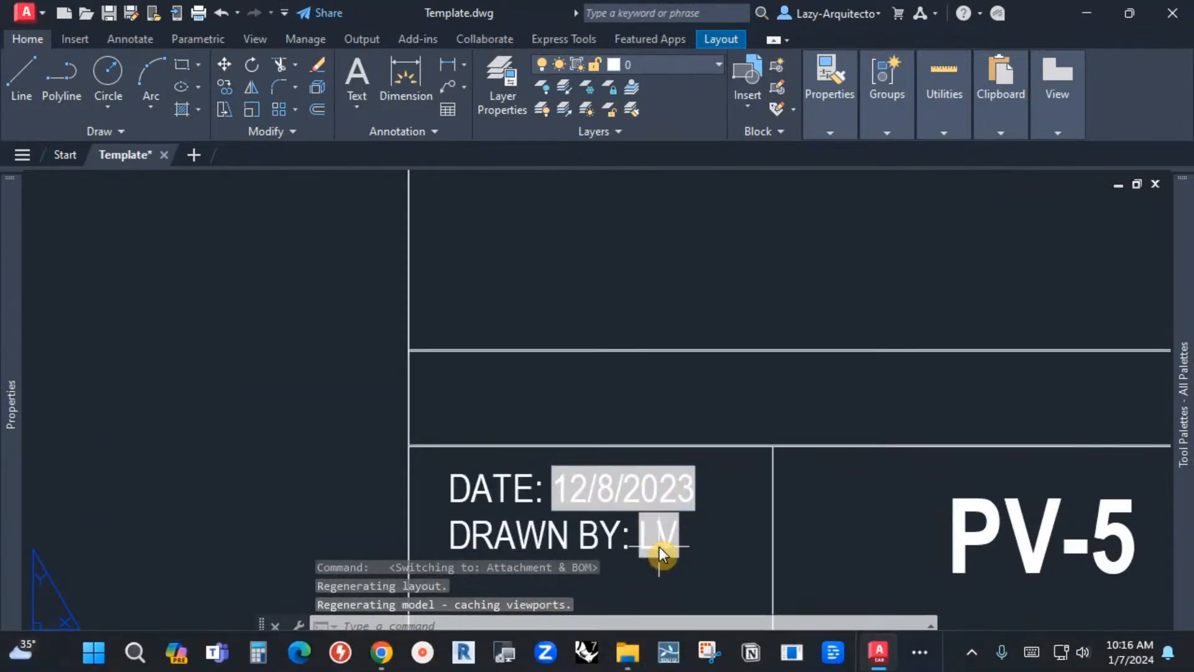
Step: Open the ELEVATION layout and examine the date and drawn-by fields in its title block
click(613, 655)
middle_drag(656, 581, 539, 449)
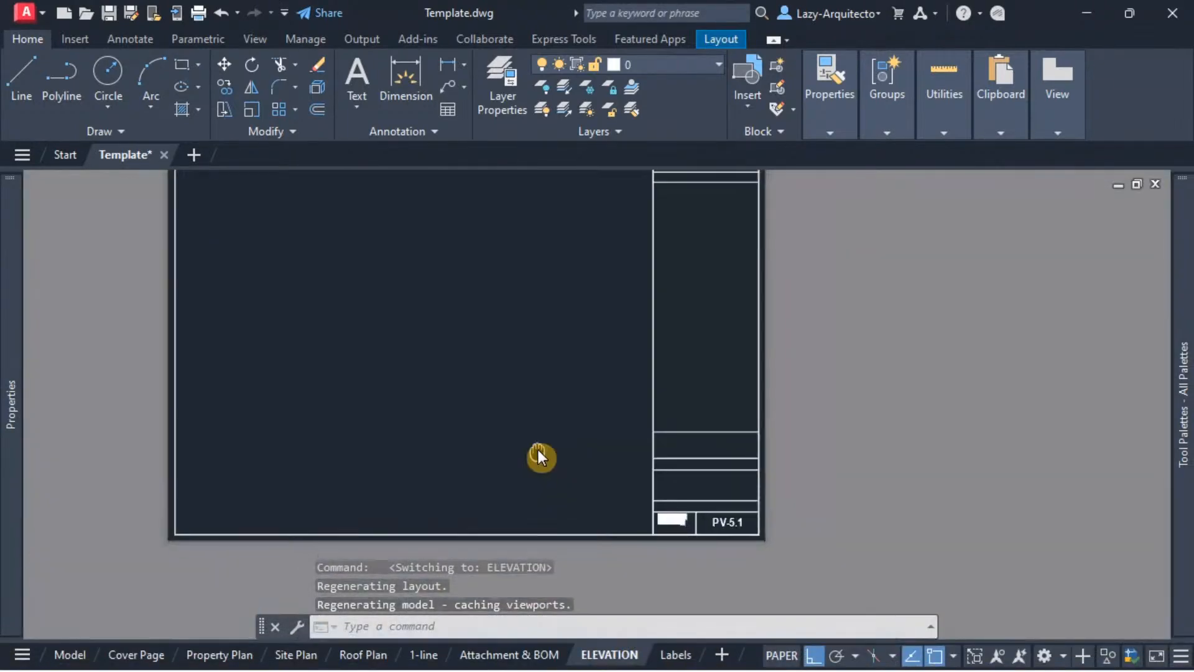
scroll(684, 535, up, 3)
scroll(677, 503, up, 6)
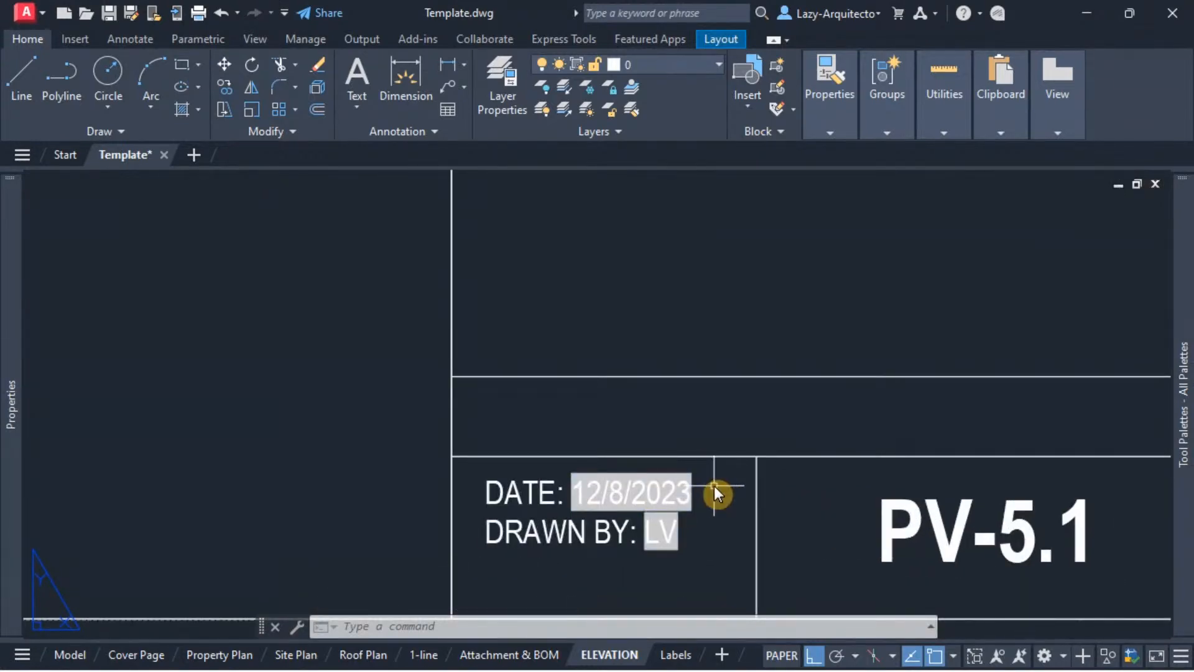
scroll(669, 478, up, 2)
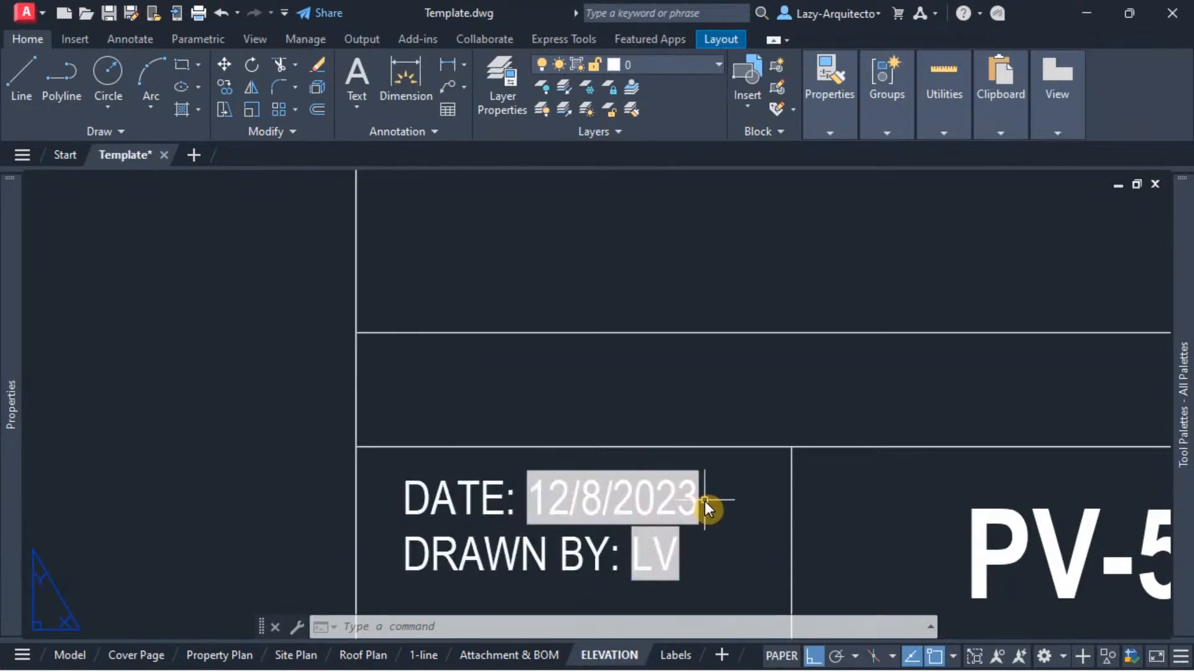
scroll(704, 501, up, 1)
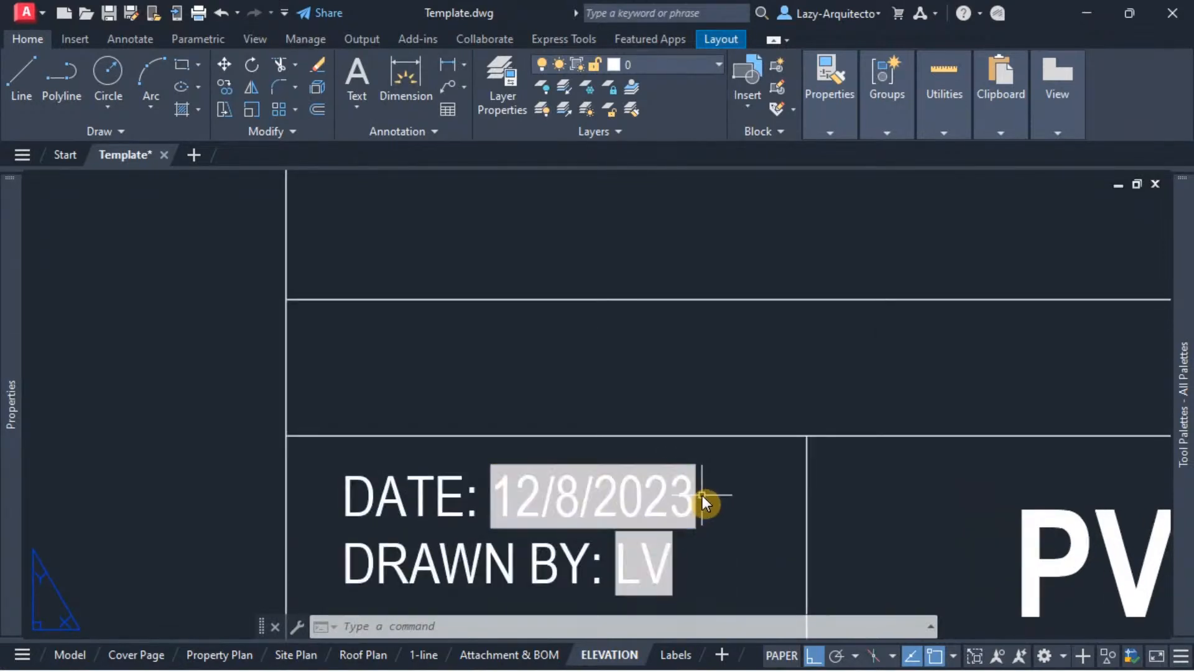
scroll(702, 491, down, 1)
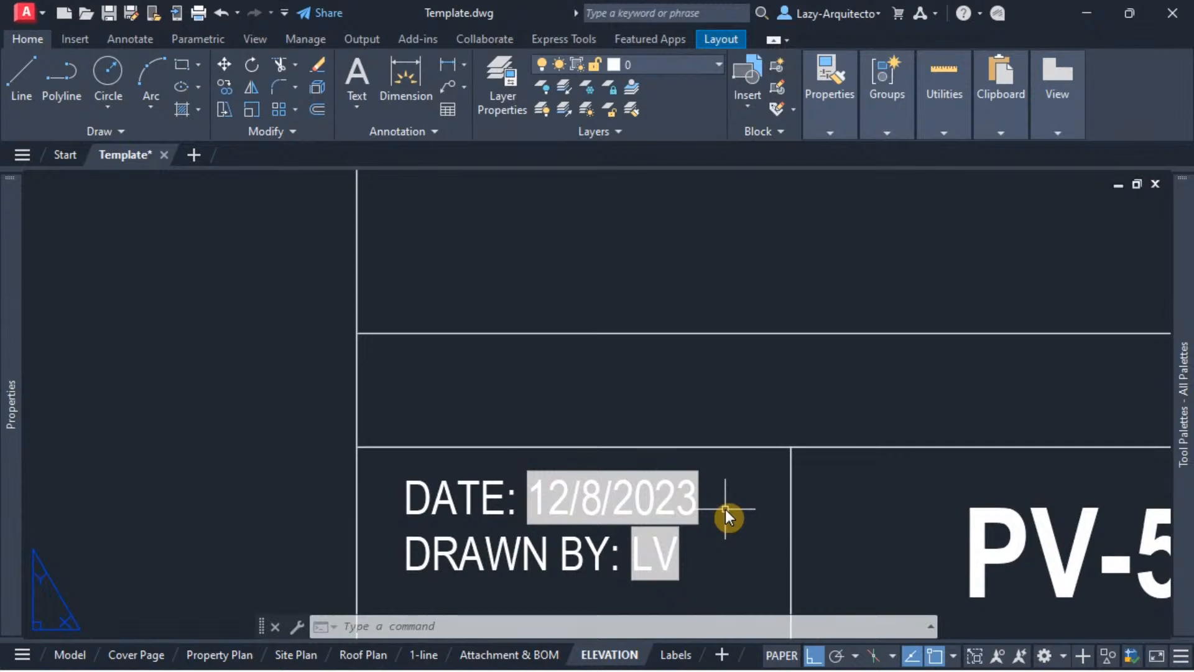
scroll(598, 477, down, 2)
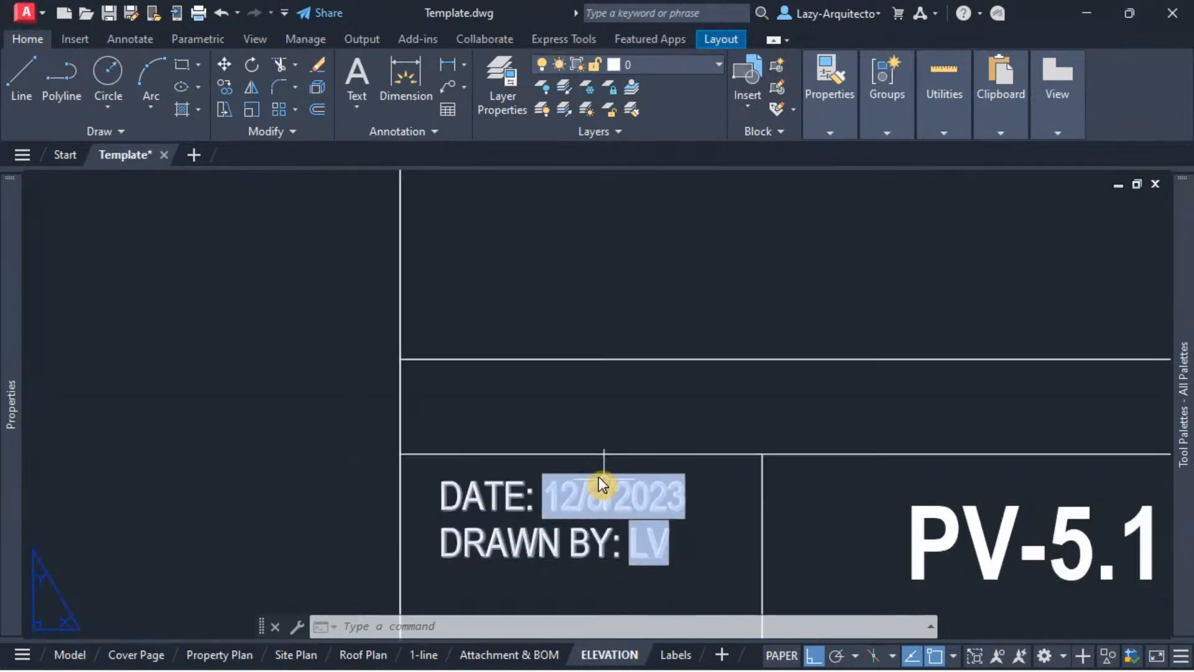
scroll(527, 412, down, 1)
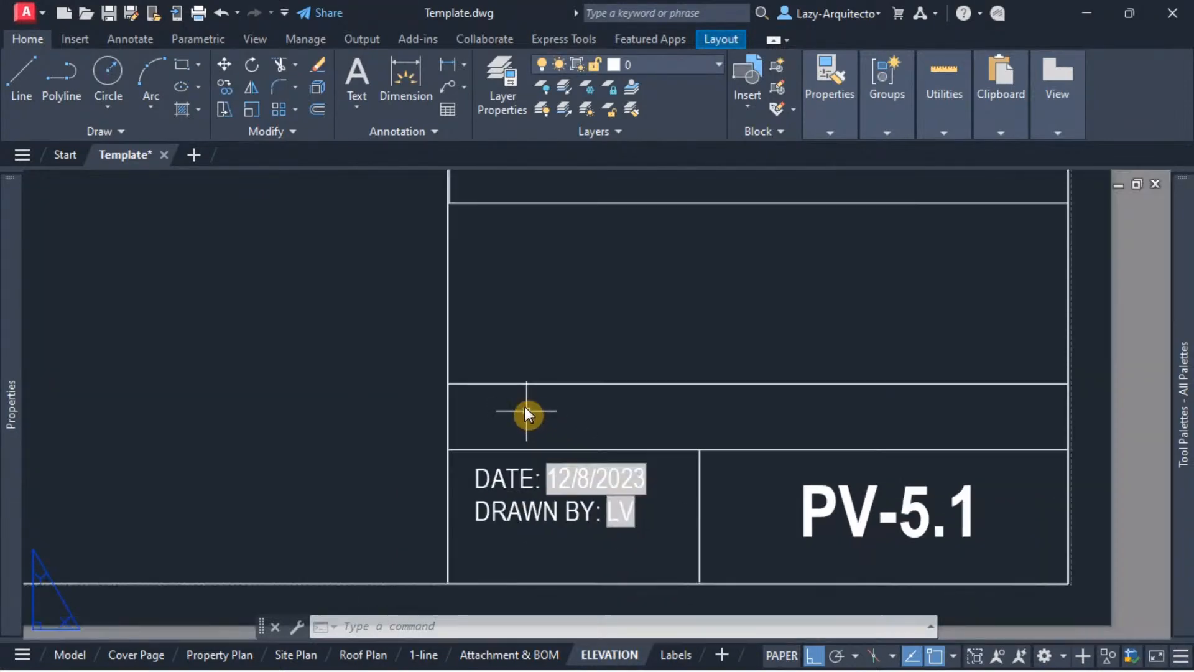
middle_drag(522, 398, 579, 419)
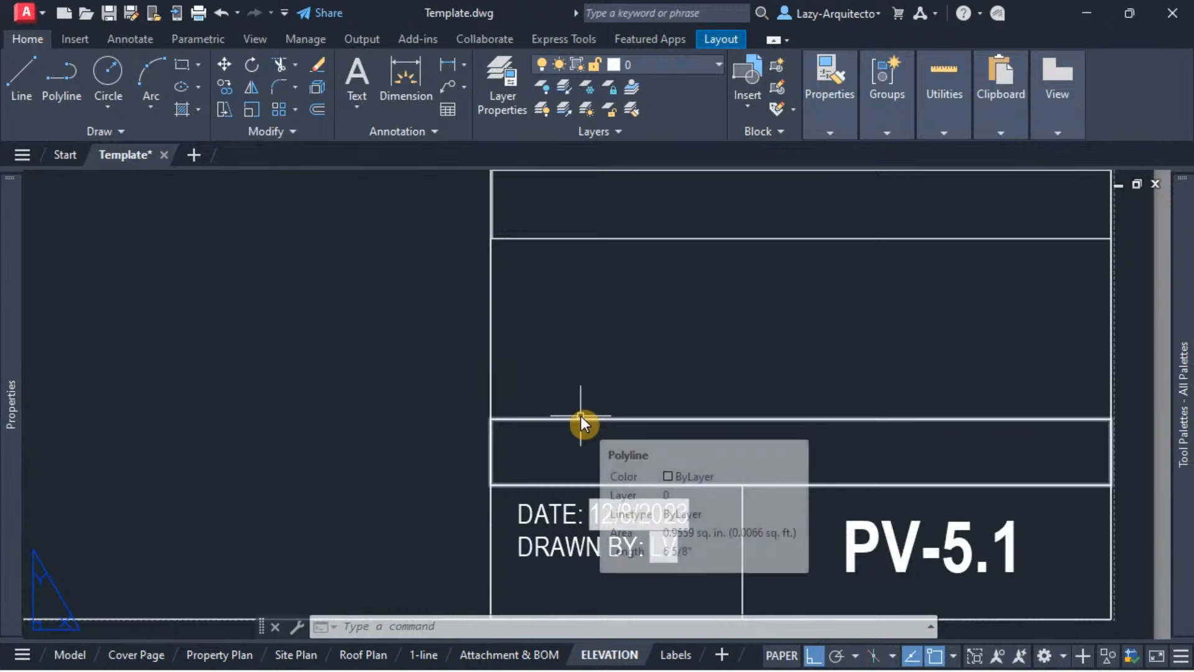
middle_drag(646, 371, 600, 345)
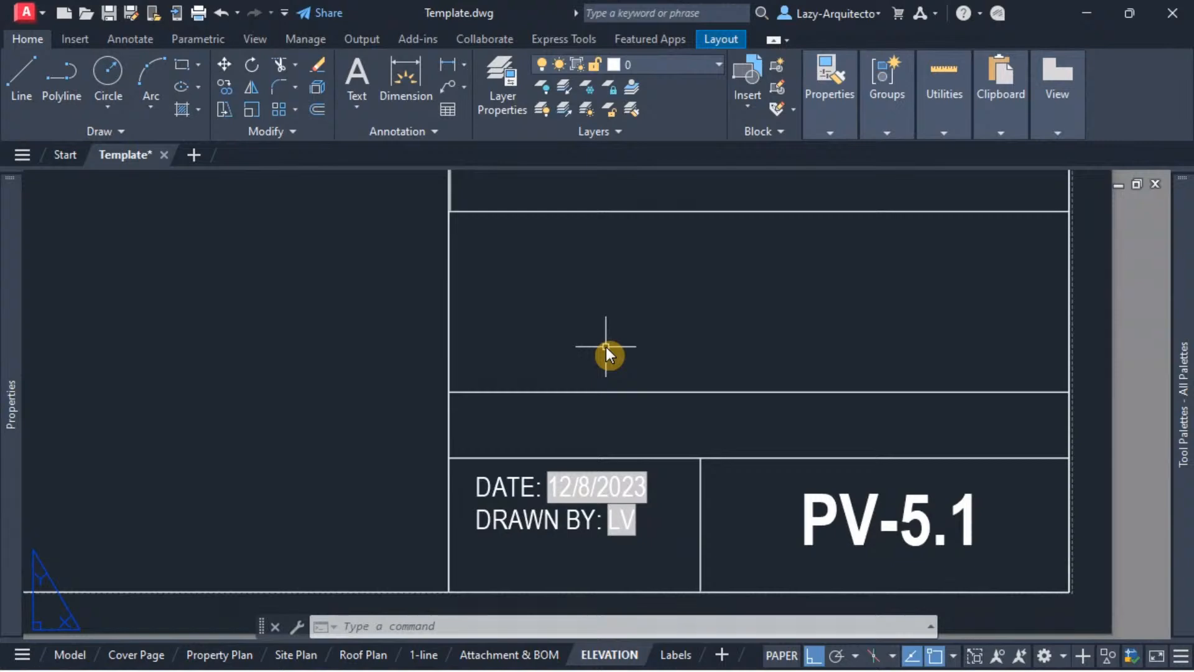
Step: Try to refresh the ELEVATION title block's date field by regenerating the whole drawing with REGENALL
text(REA)
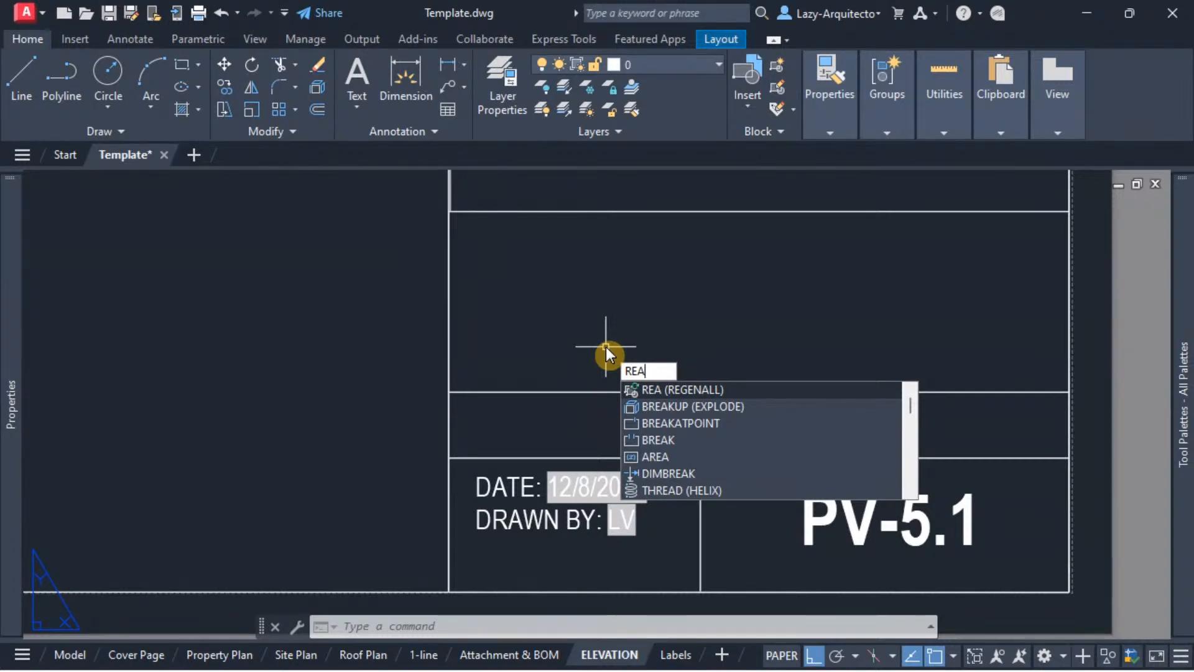
key(Return)
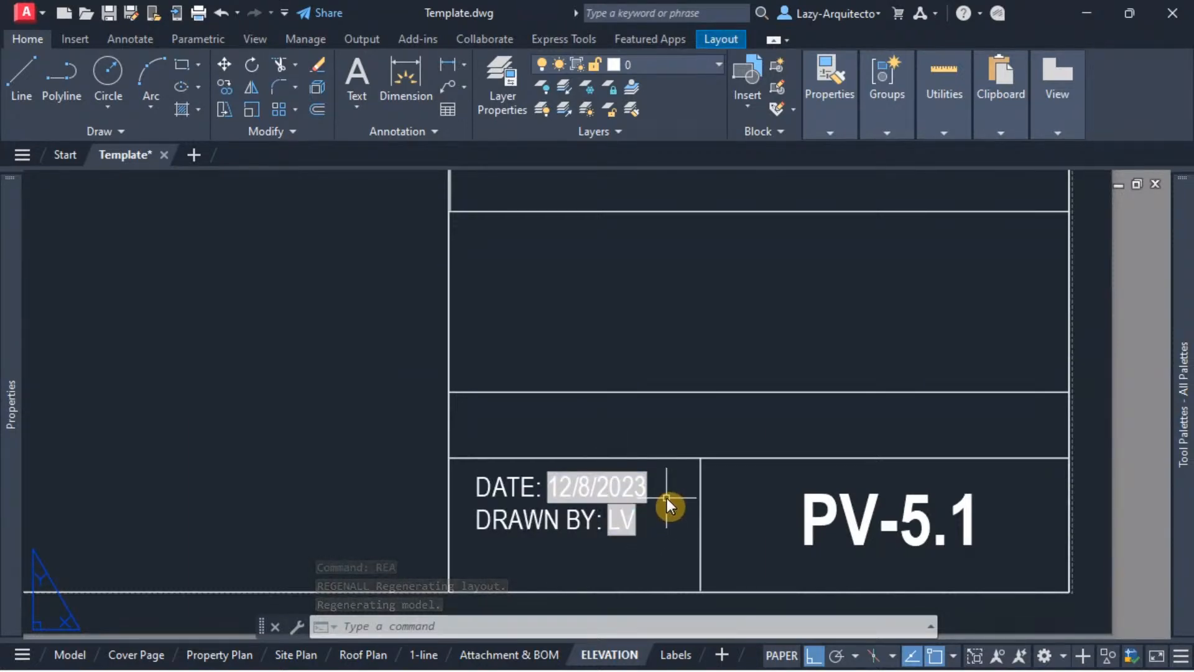
scroll(656, 499, up, 2)
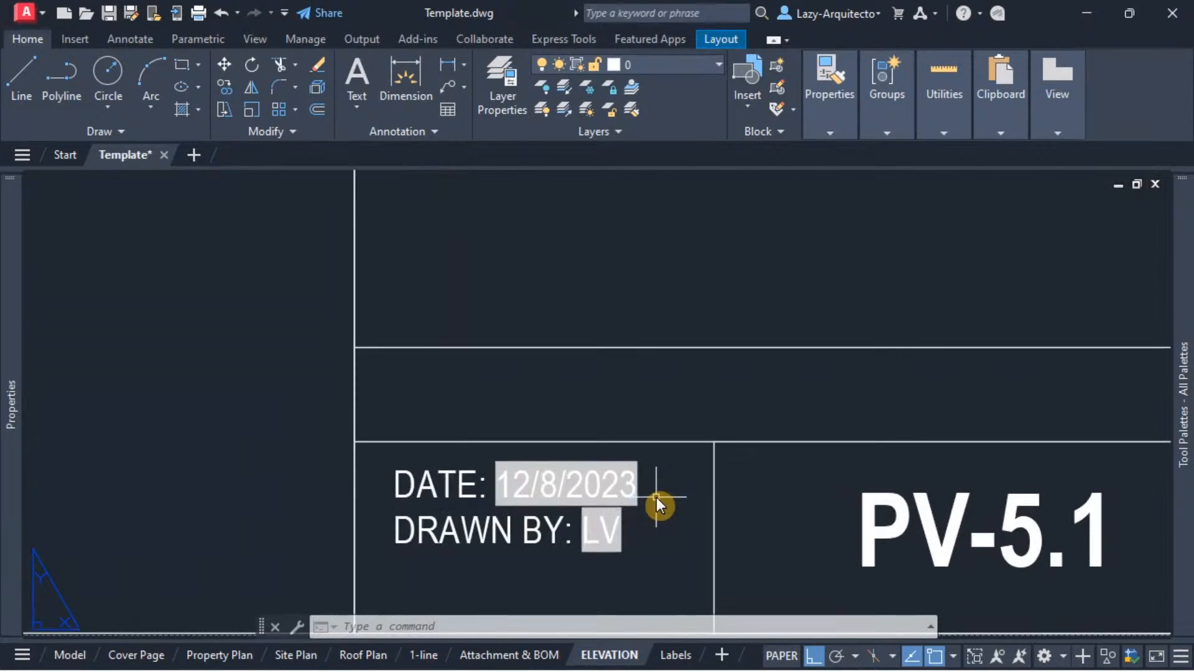
middle_drag(693, 505, 654, 501)
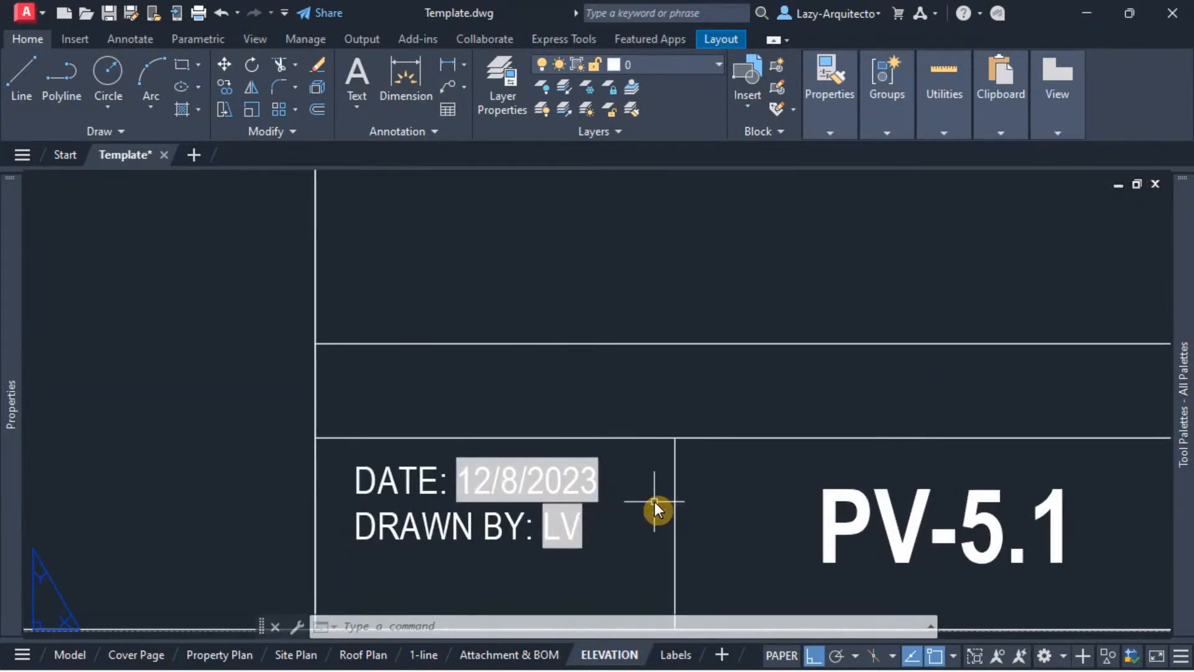
Step: Preview the plot of the ELEVATION sheet, inspect the date and drawn-by text up close, and close the preview
text(P)
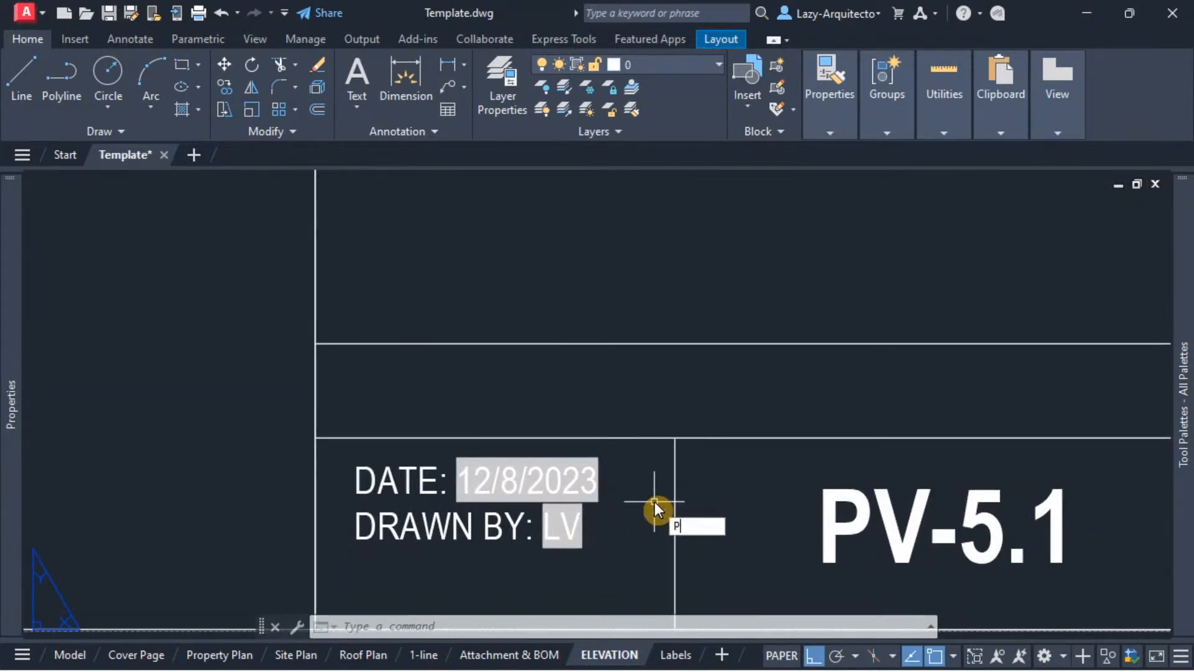
text(RE)
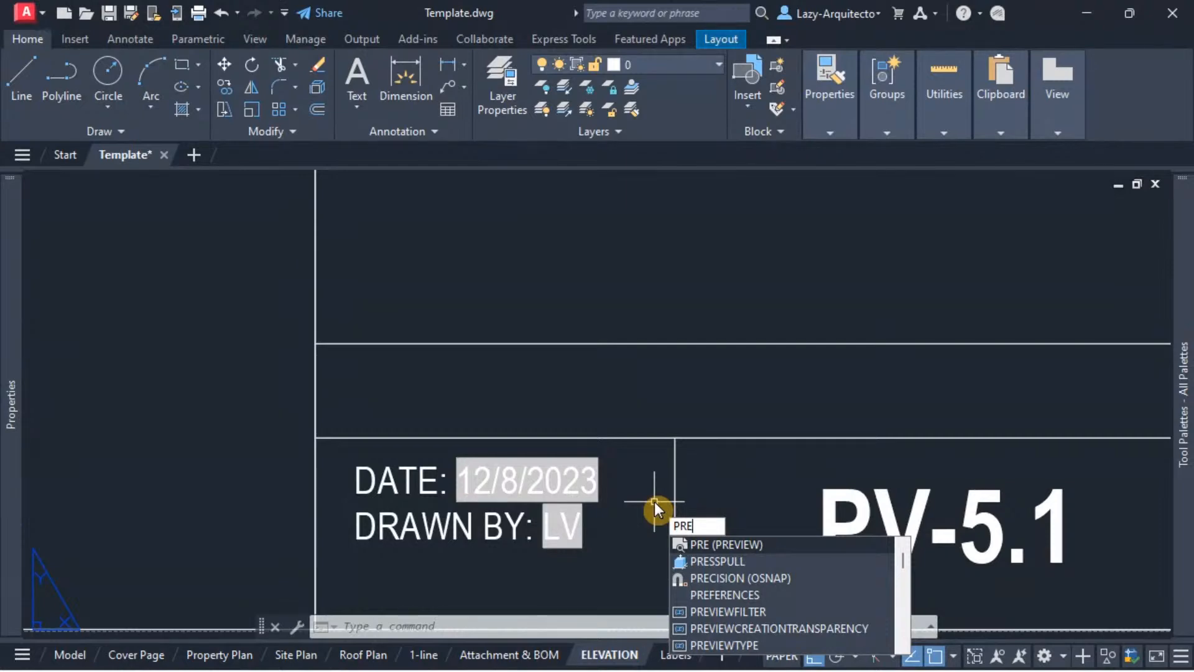
key(Return)
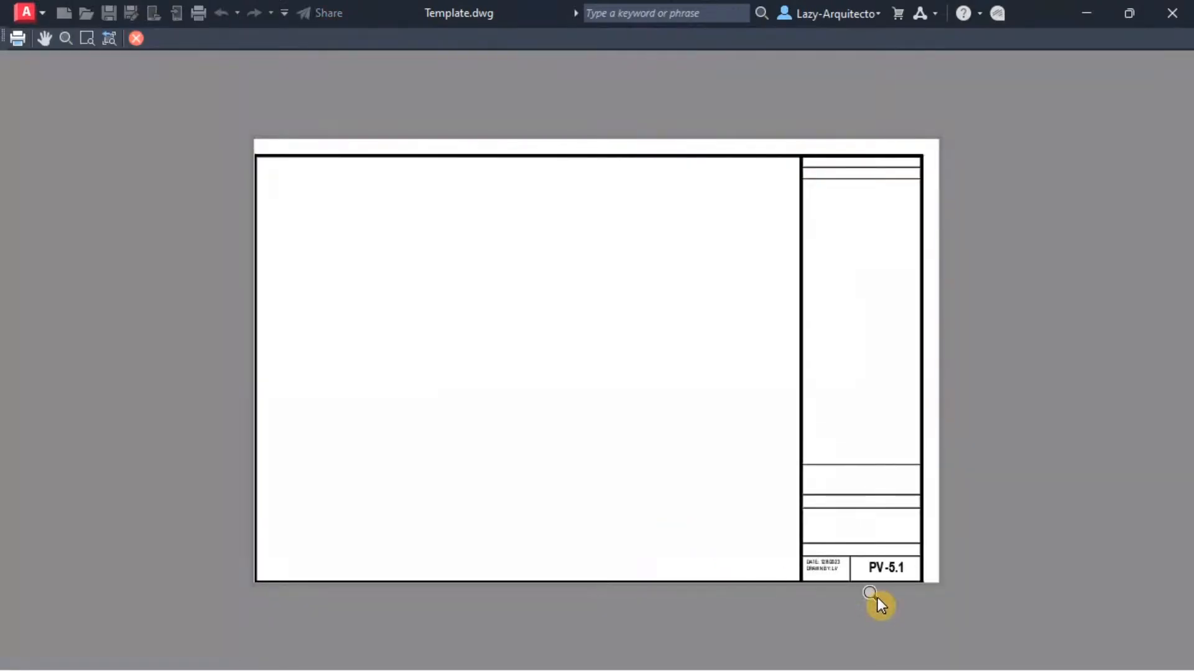
scroll(882, 597, up, 3)
scroll(858, 554, up, 2)
scroll(781, 523, up, 2)
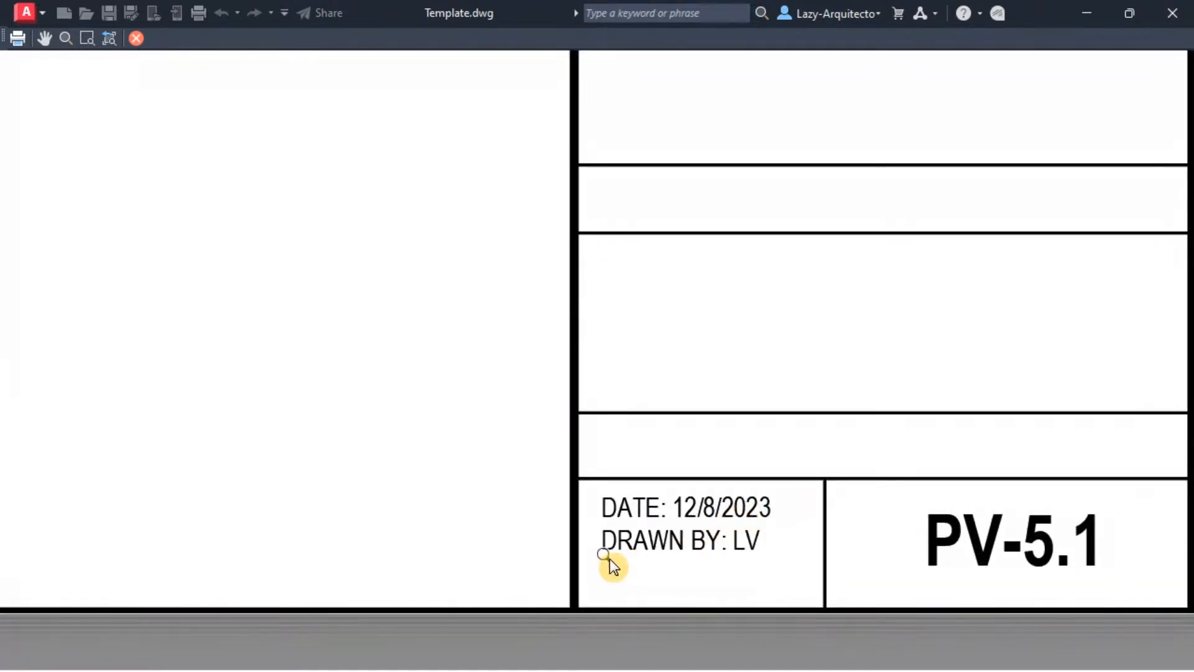
key(Escape)
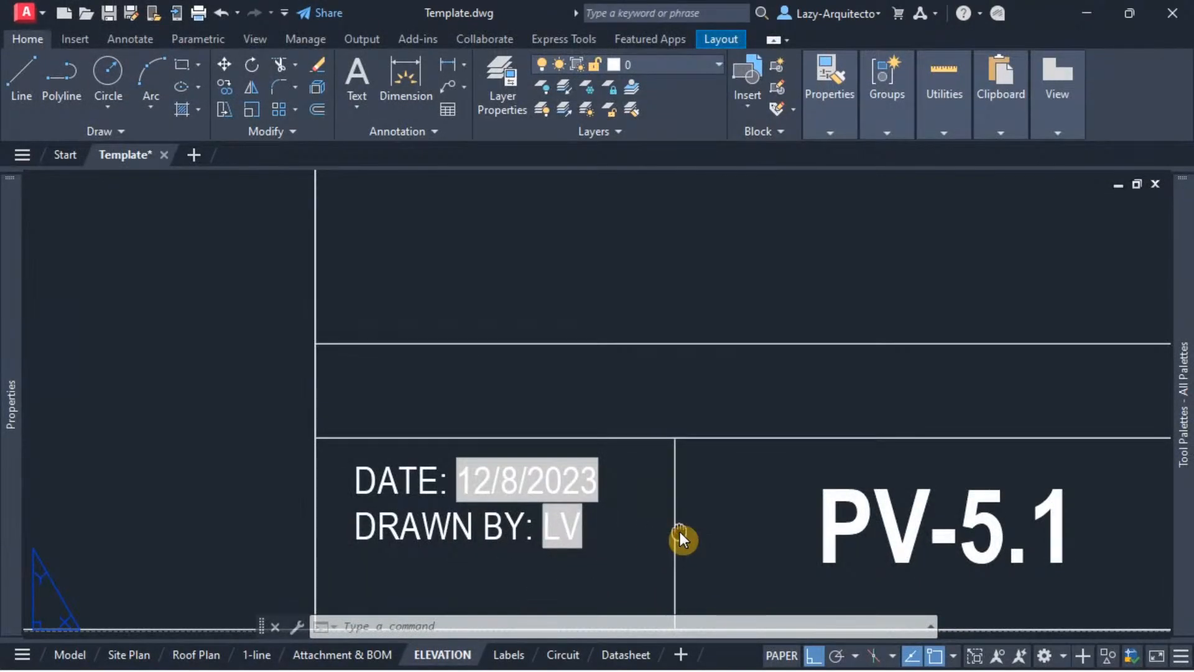
Step: Update the date and drawn-by fields in the ELEVATION title block with the UPDATEFIELD command
middle_drag(681, 532, 704, 484)
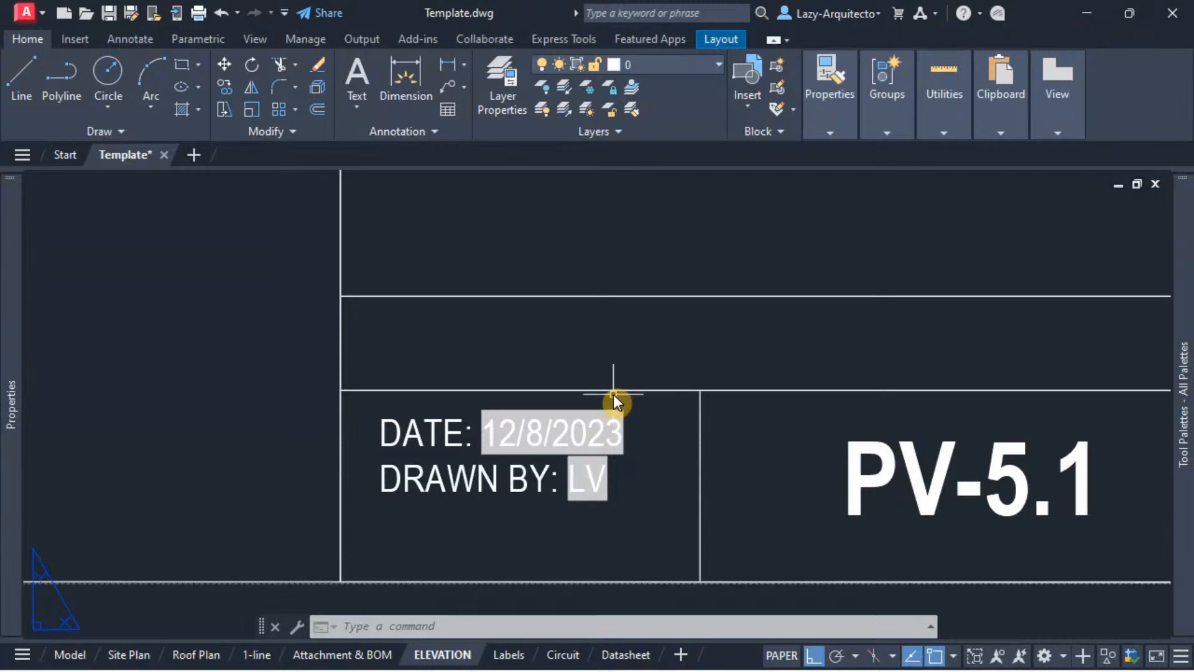
scroll(611, 396, up, 1)
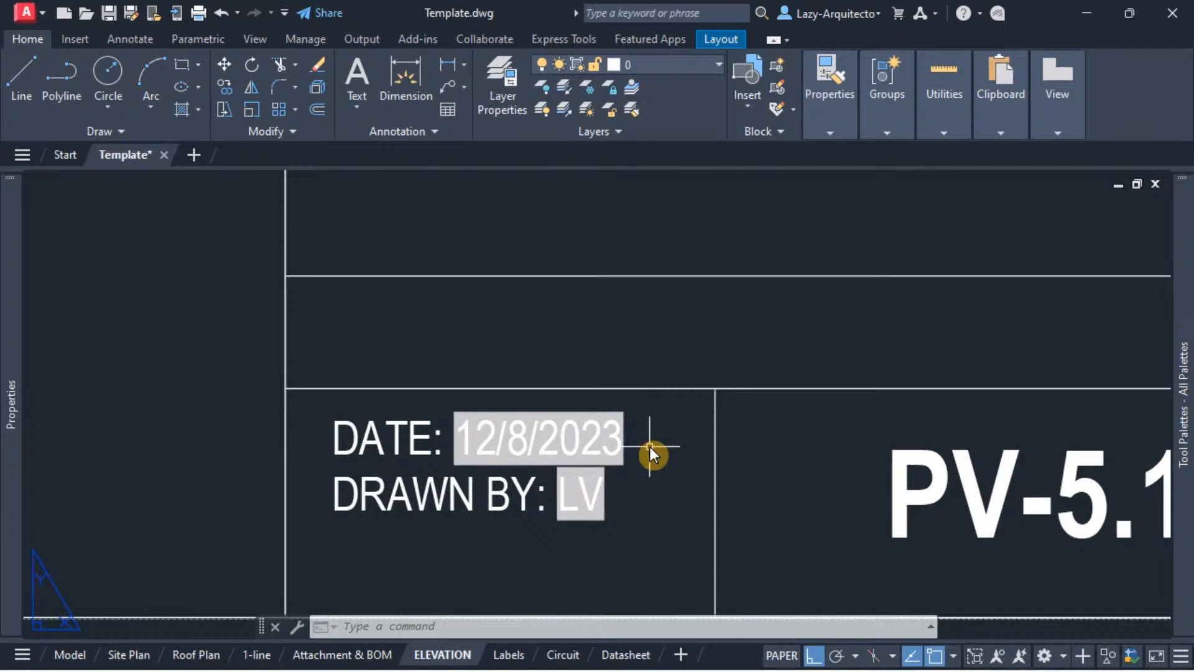
middle_drag(651, 447, 613, 449)
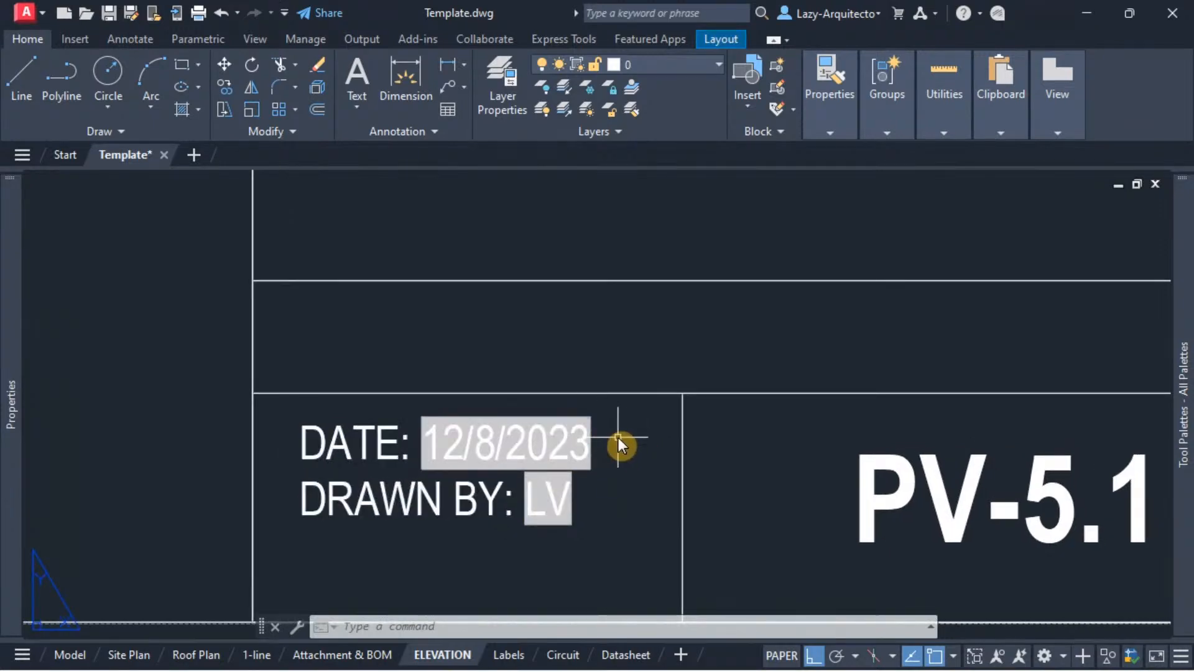
text(UP)
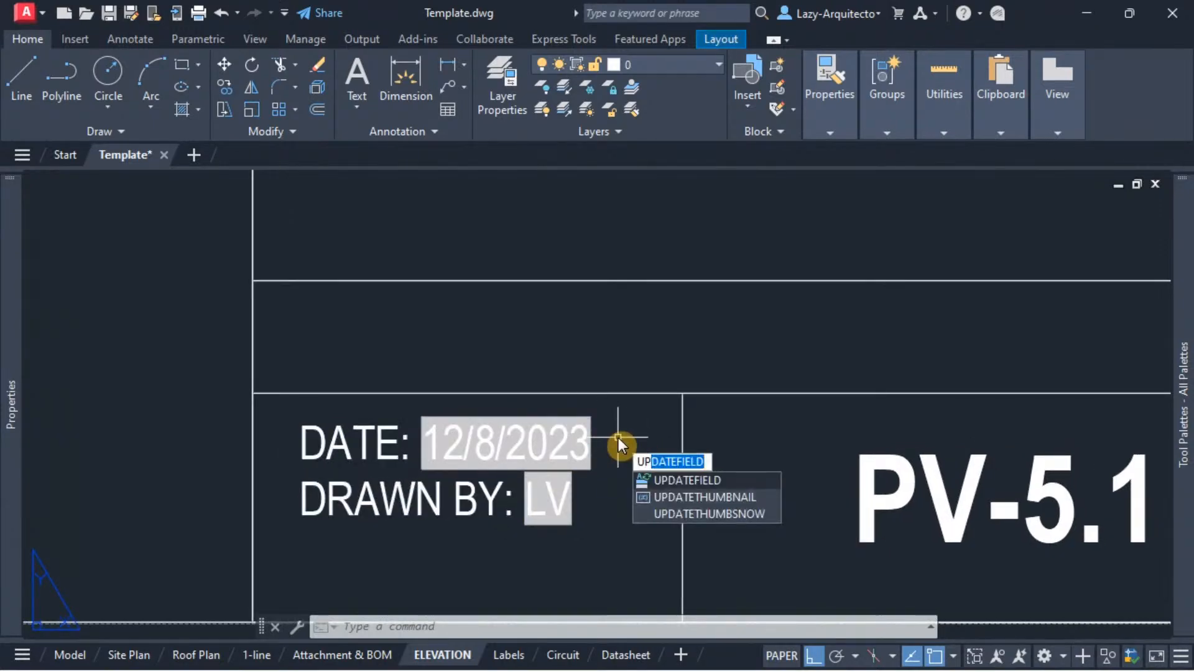
text(DATE)
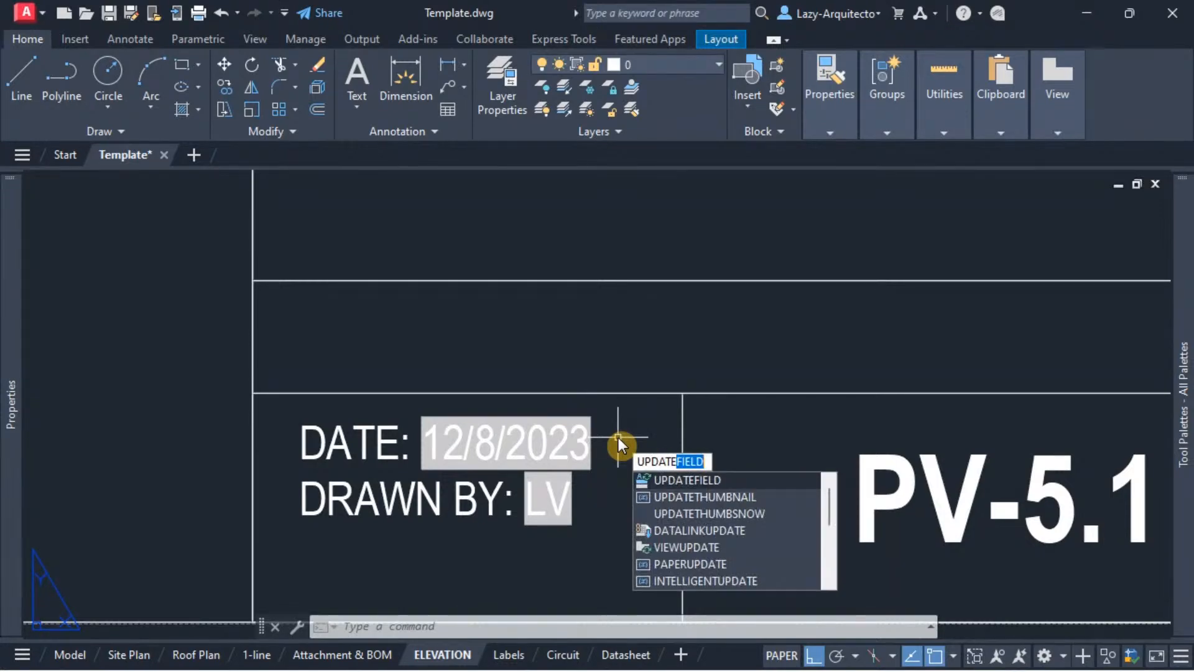
key(Return)
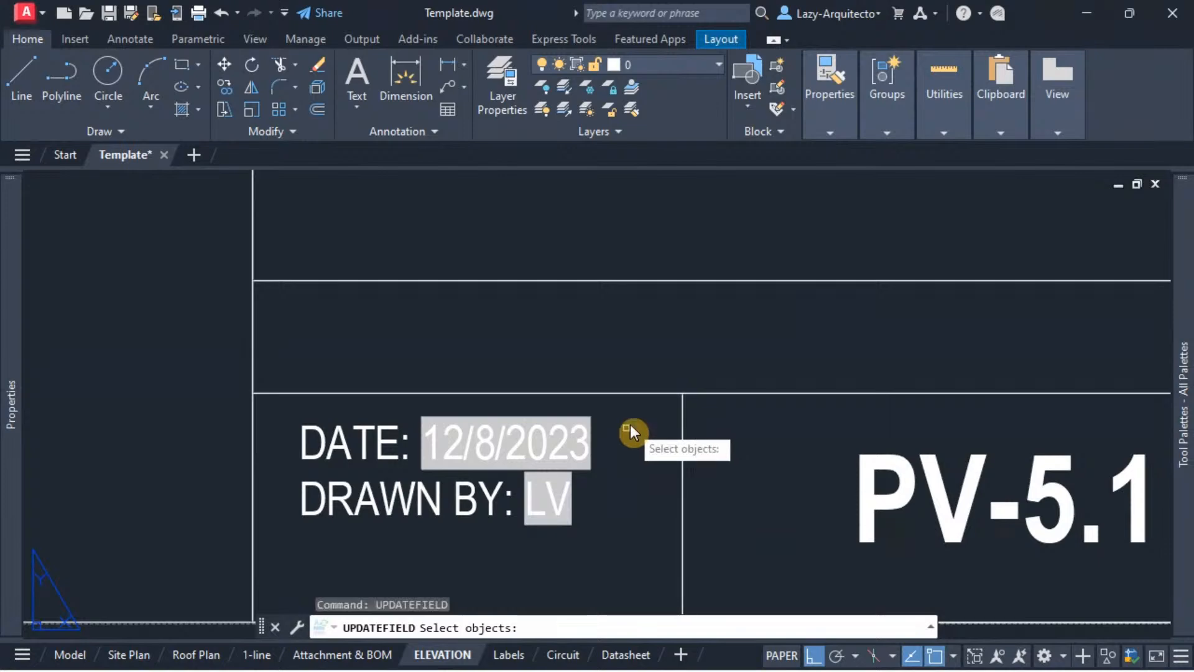
click(480, 467)
click(461, 475)
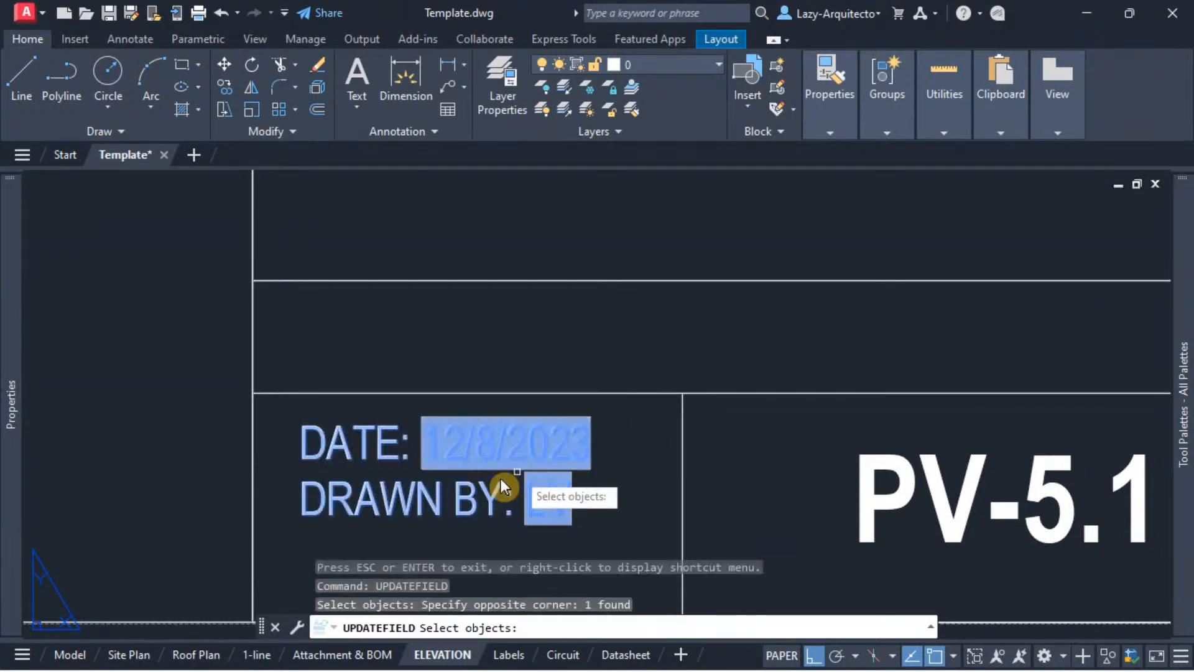
key(Return)
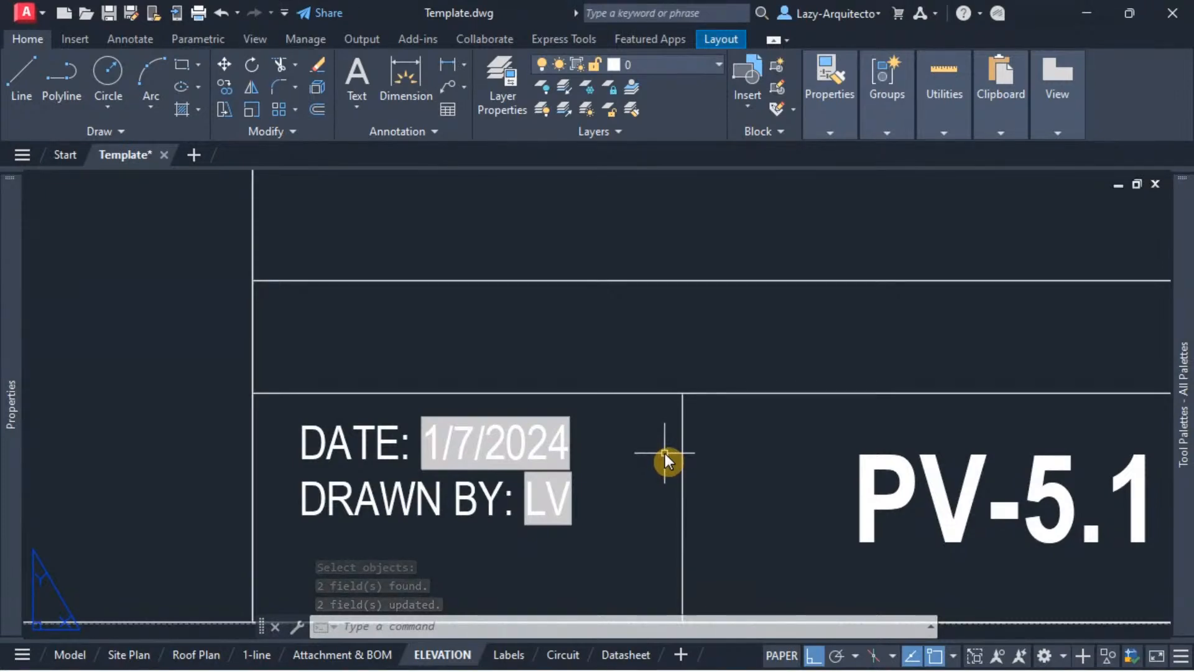
middle_drag(607, 466, 704, 379)
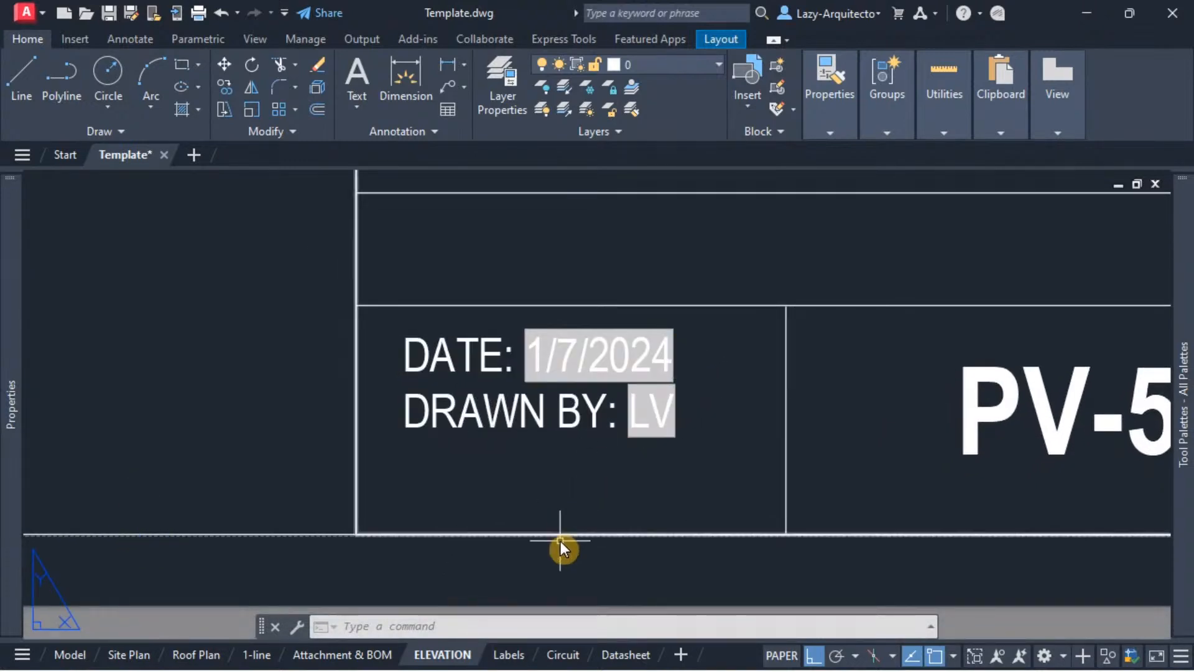
mouse_move(509, 654)
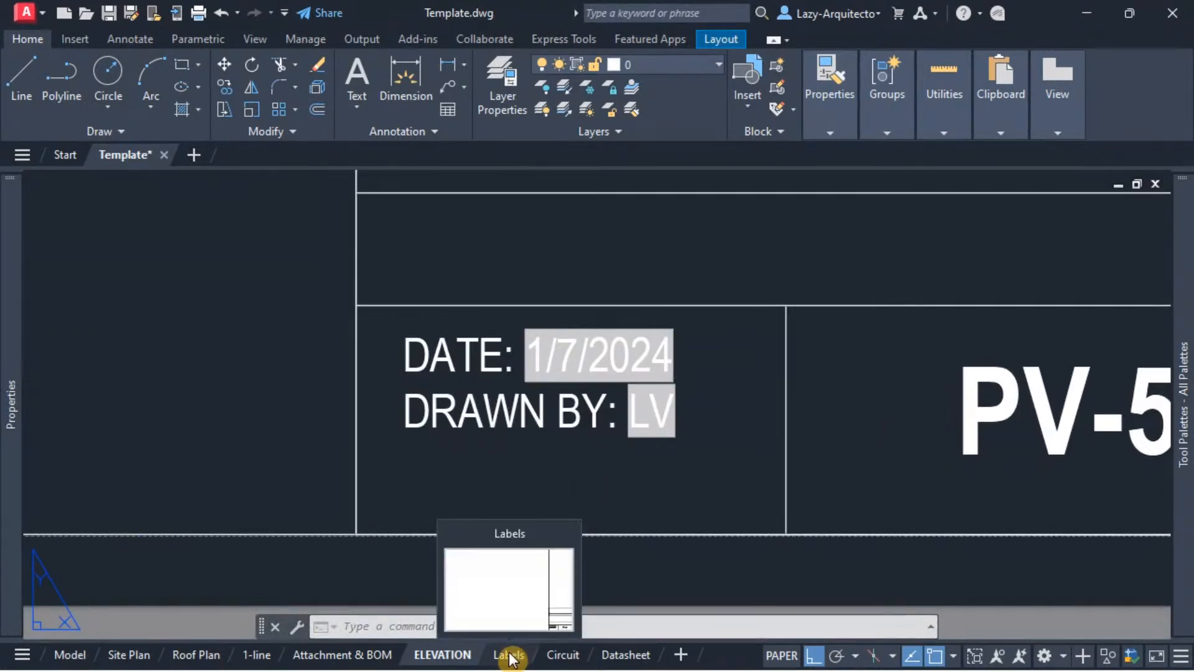
Step: Check the date and drawn-by fields in the title blocks of the Labels and Datasheet layouts, passing through the Circuit layout
click(509, 656)
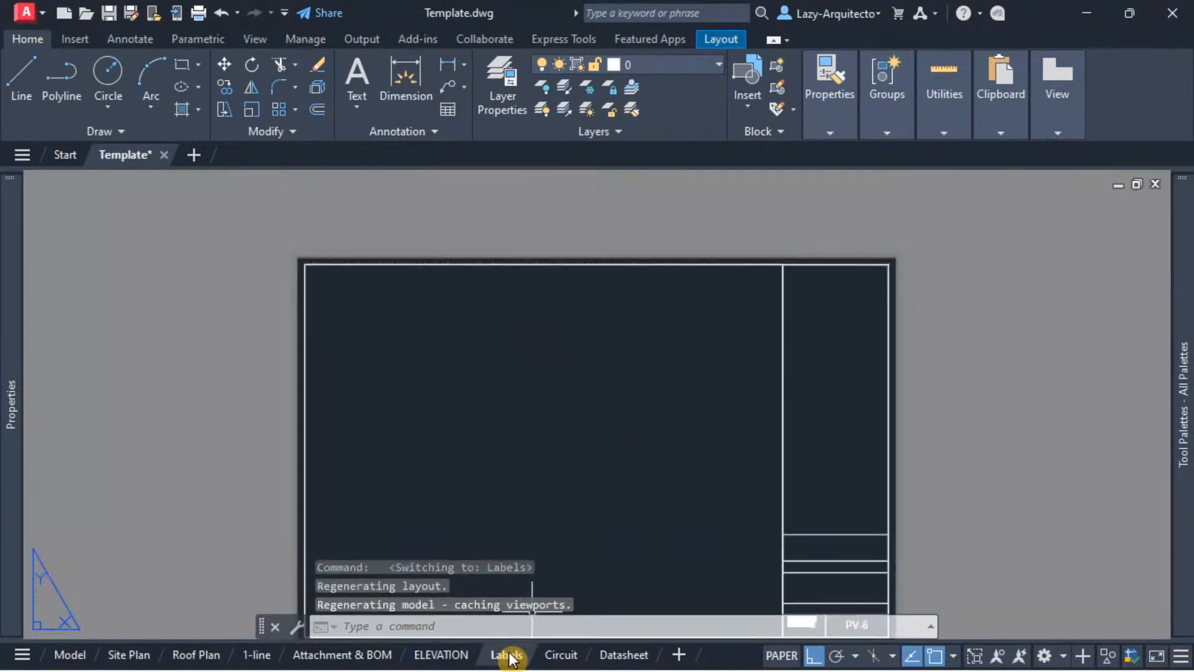
scroll(609, 513, up, 7)
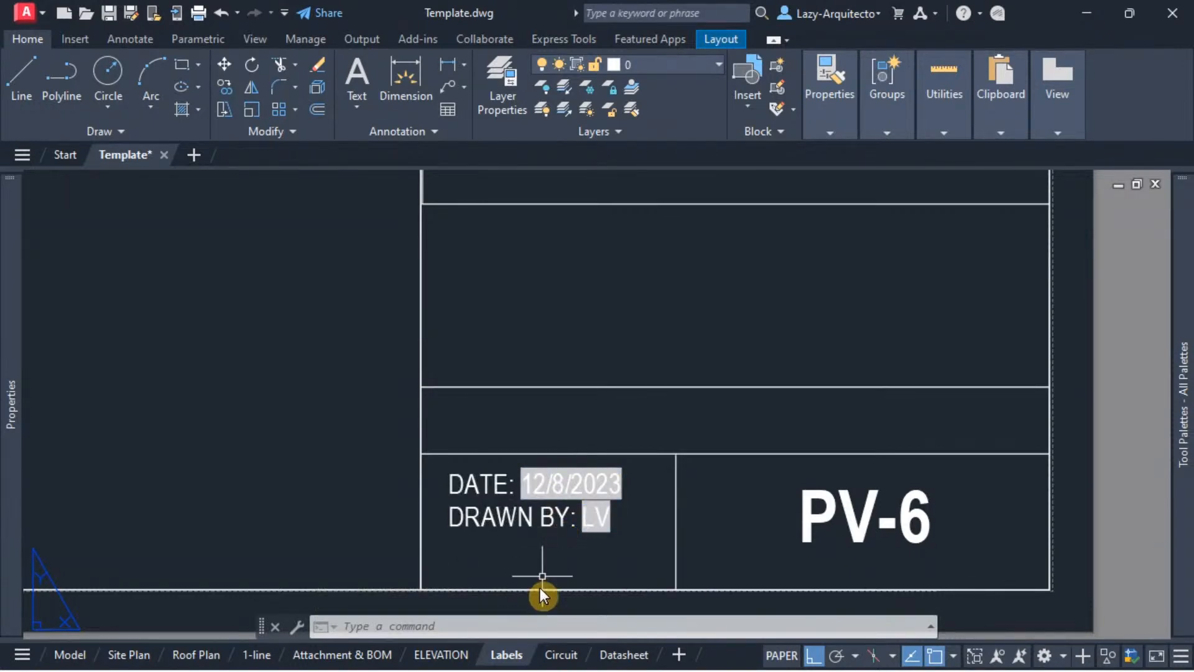
click(560, 654)
click(622, 655)
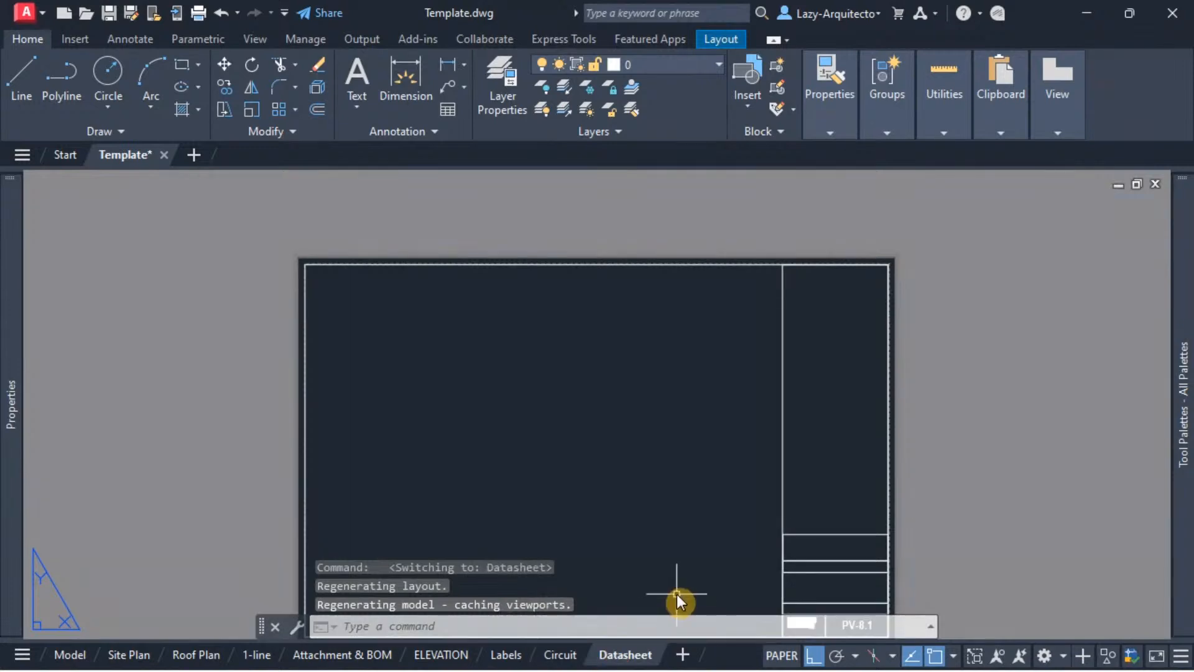
scroll(569, 544, up, 6)
scroll(661, 513, up, 3)
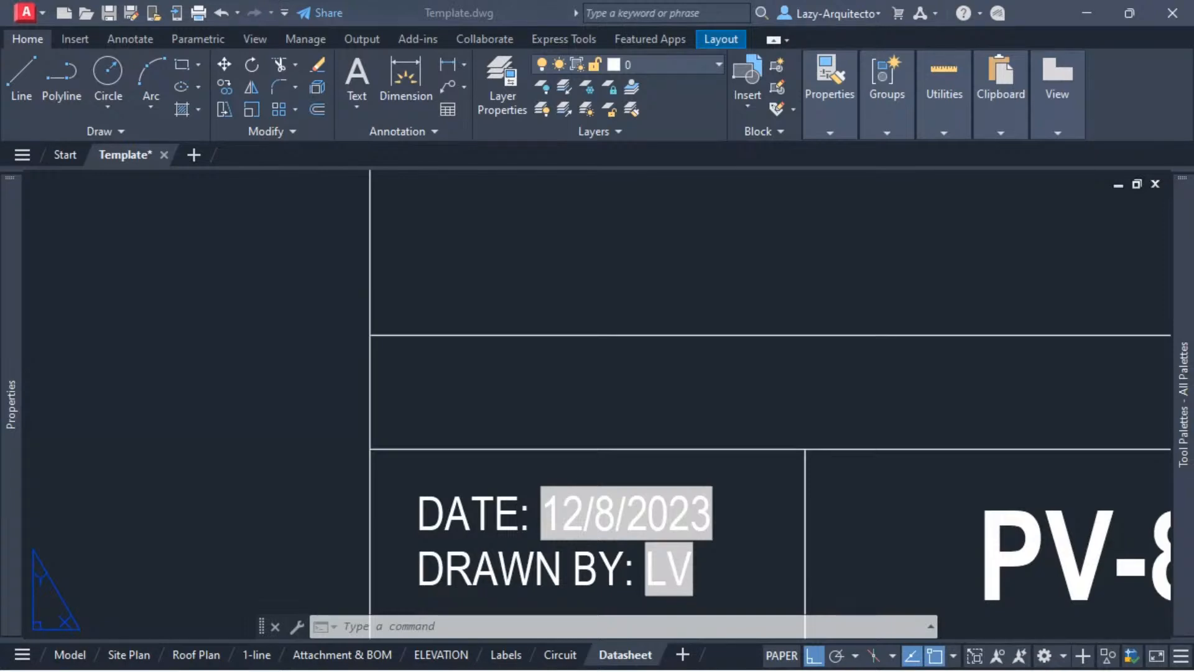
Step: Switch to the browser's AutoCAD 2020 Help page on the FIELDEVAL system variable, maximize it and highlight the variable's name
drag(261, 0, 762, 167)
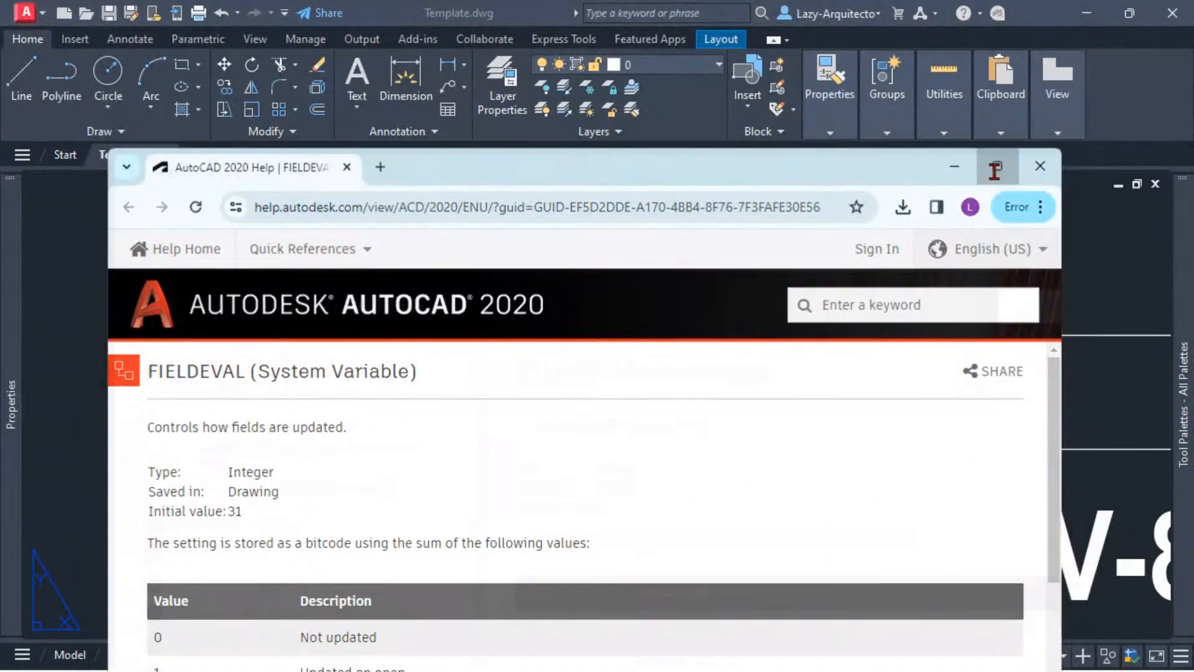
click(997, 166)
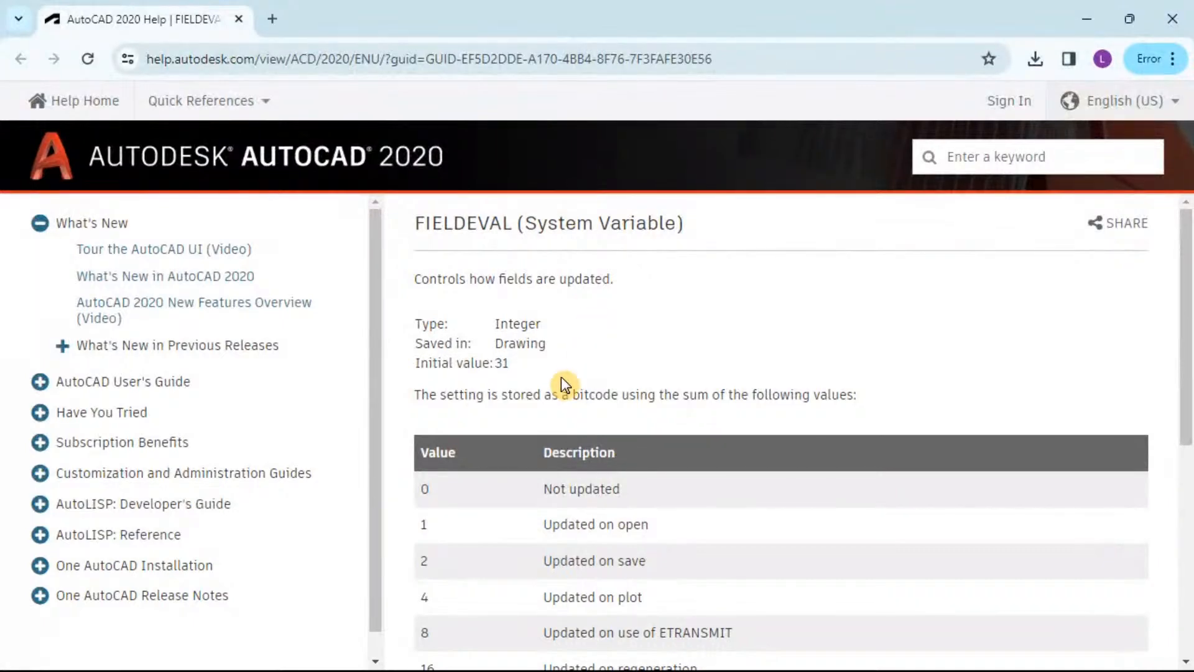
scroll(516, 379, down, 3)
scroll(514, 383, up, 3)
drag(414, 224, 442, 227)
drag(486, 226, 515, 229)
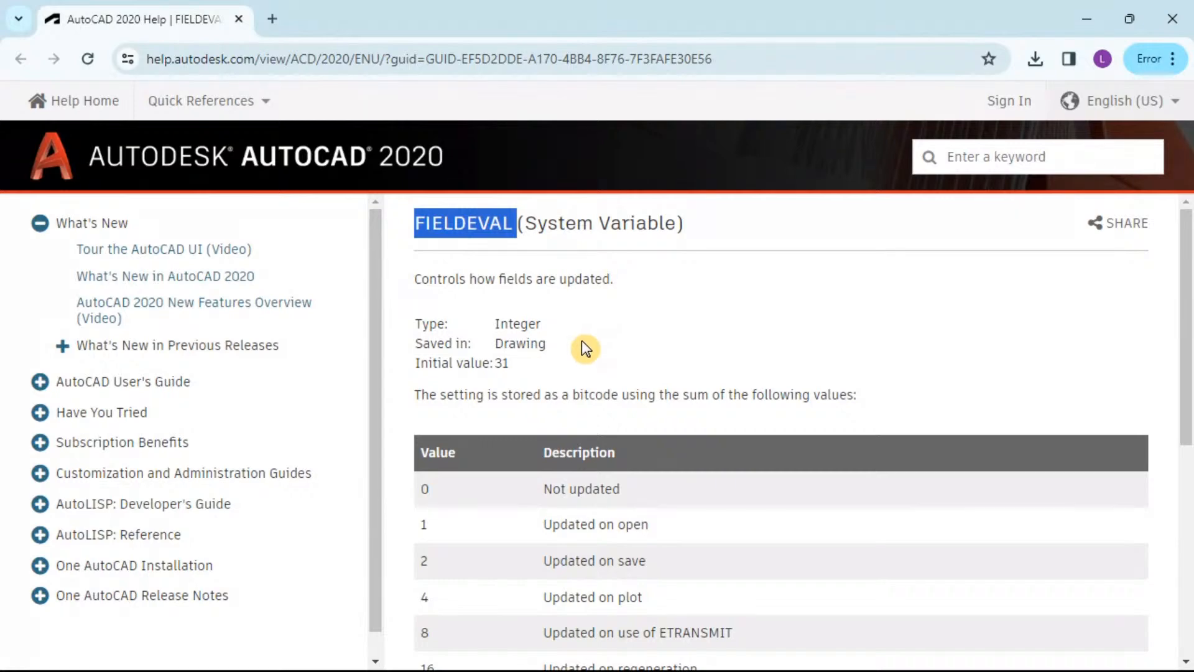
Step: Read the FIELDEVAL value table and the note on Date fields, highlighting the relevant entries, and return to the AutoCAD drawing
scroll(583, 342, down, 3)
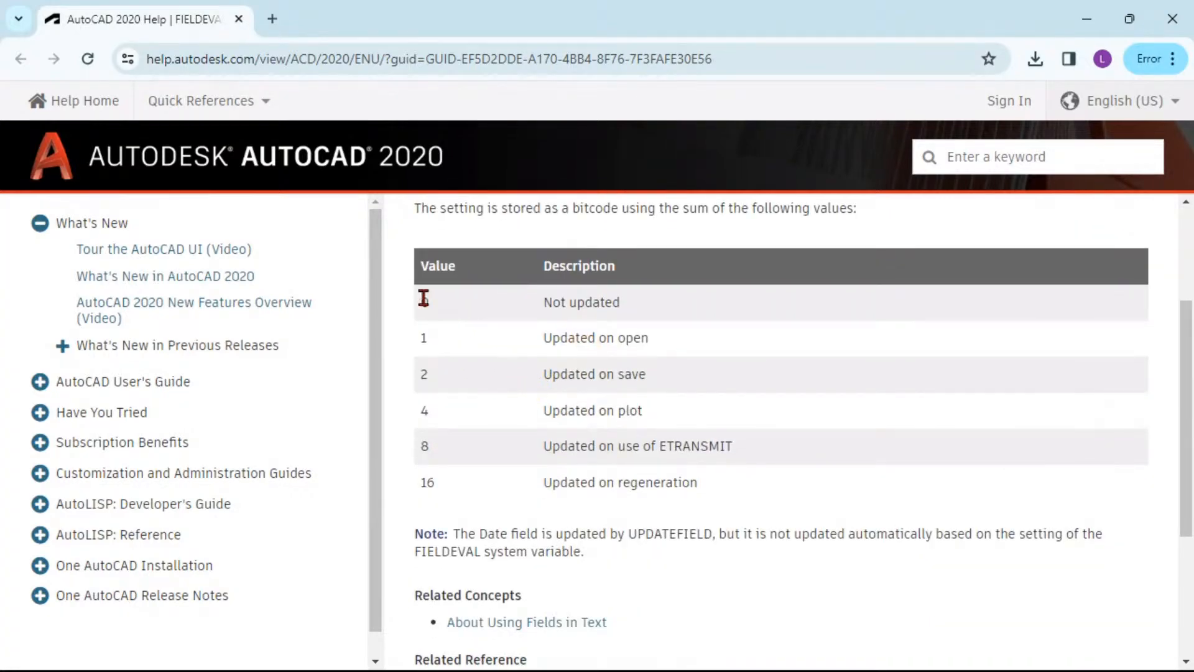
drag(421, 298, 426, 483)
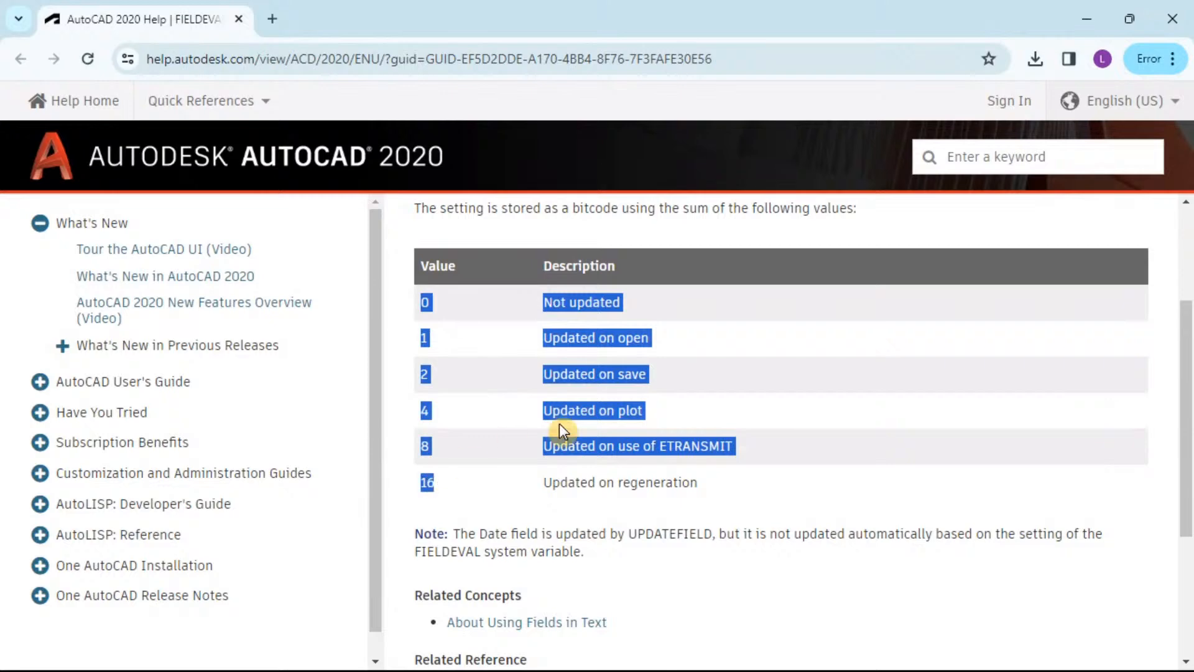
click(591, 393)
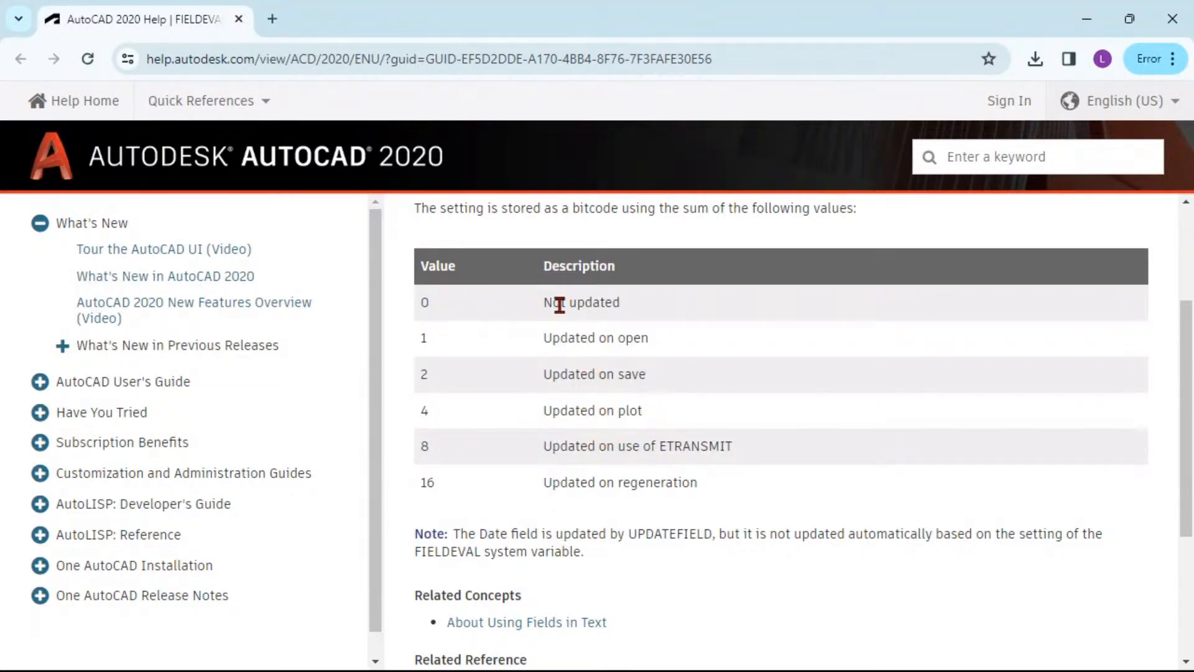
drag(543, 302, 627, 309)
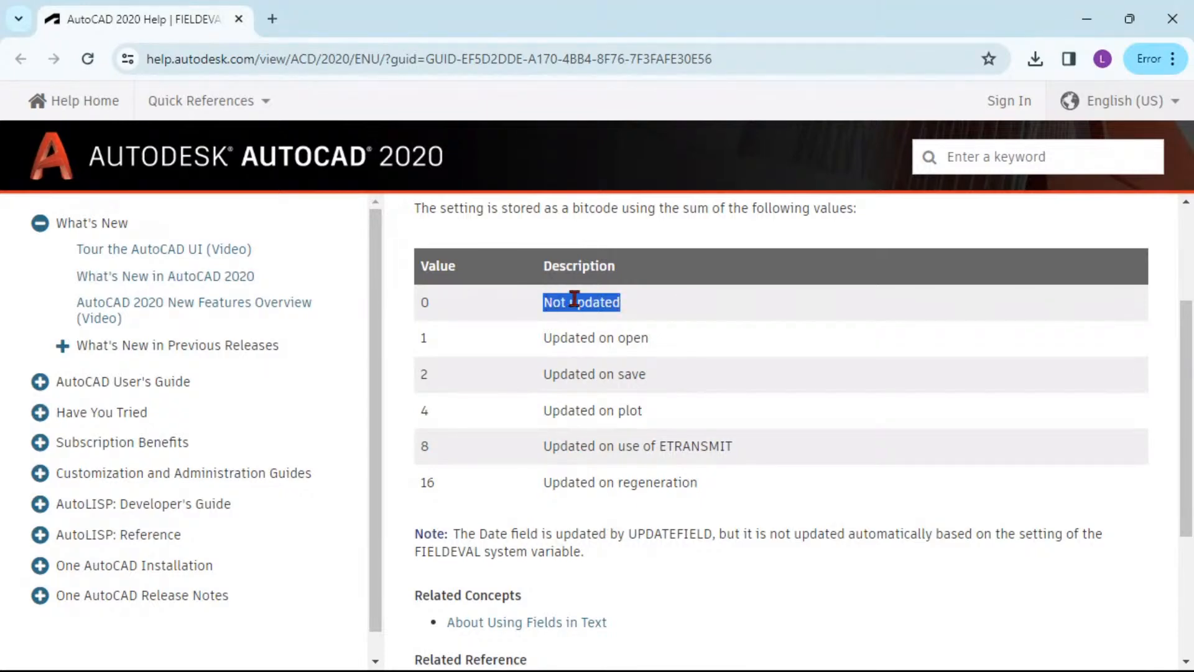
click(451, 503)
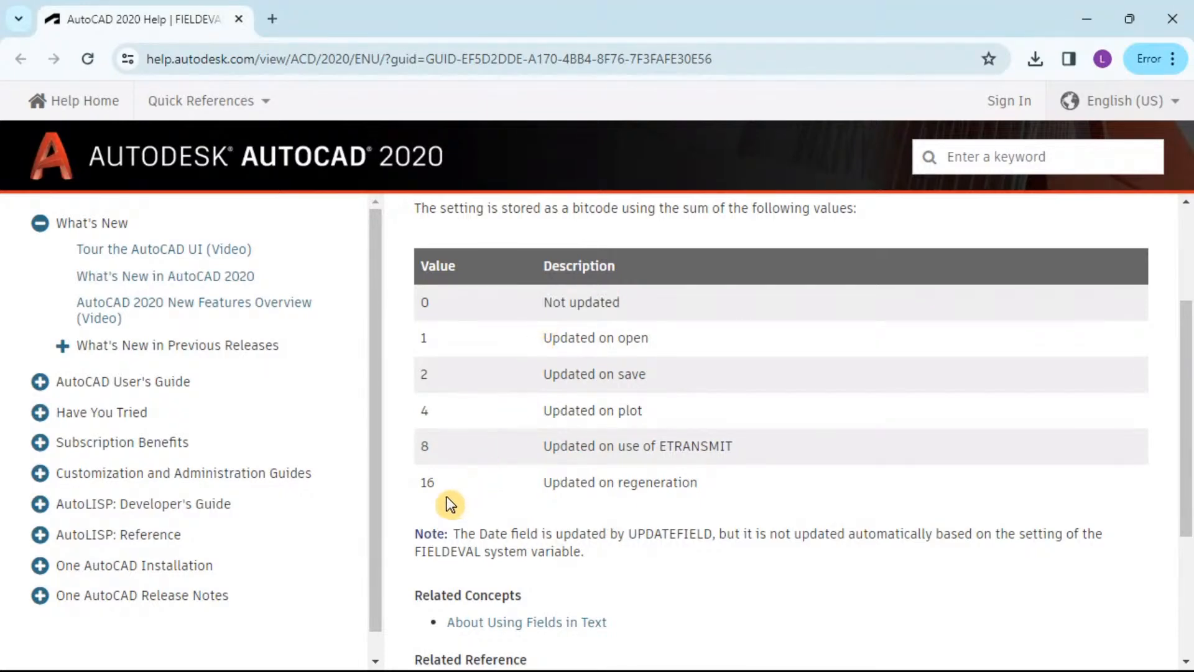
drag(485, 551, 415, 552)
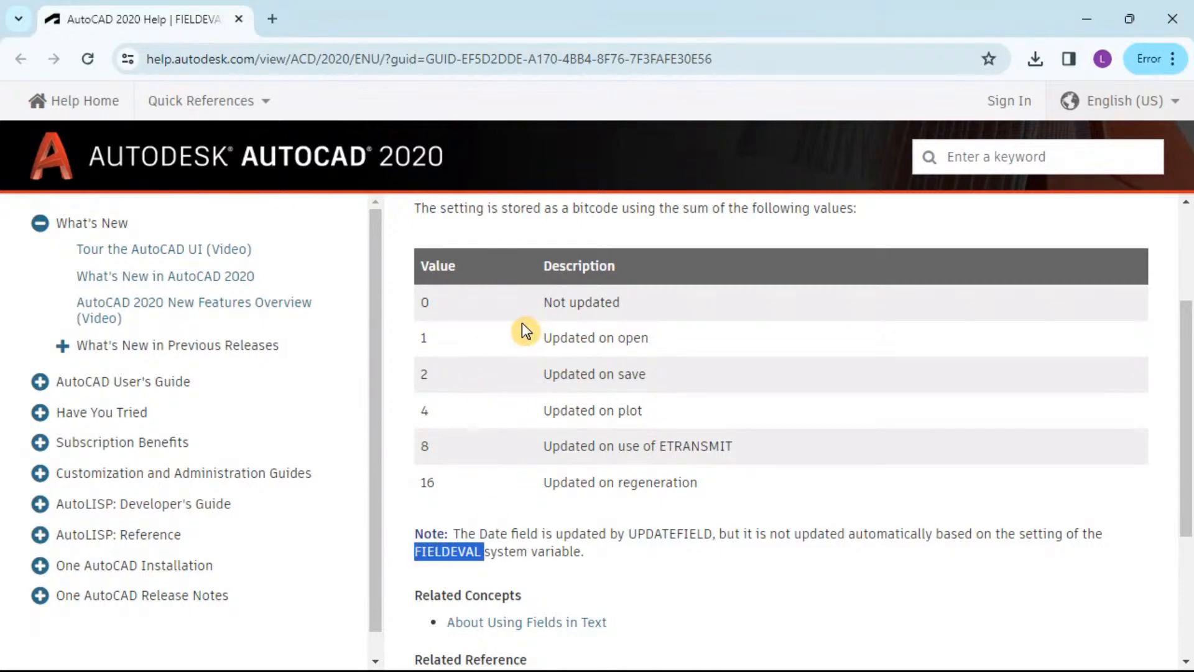
scroll(535, 342, up, 3)
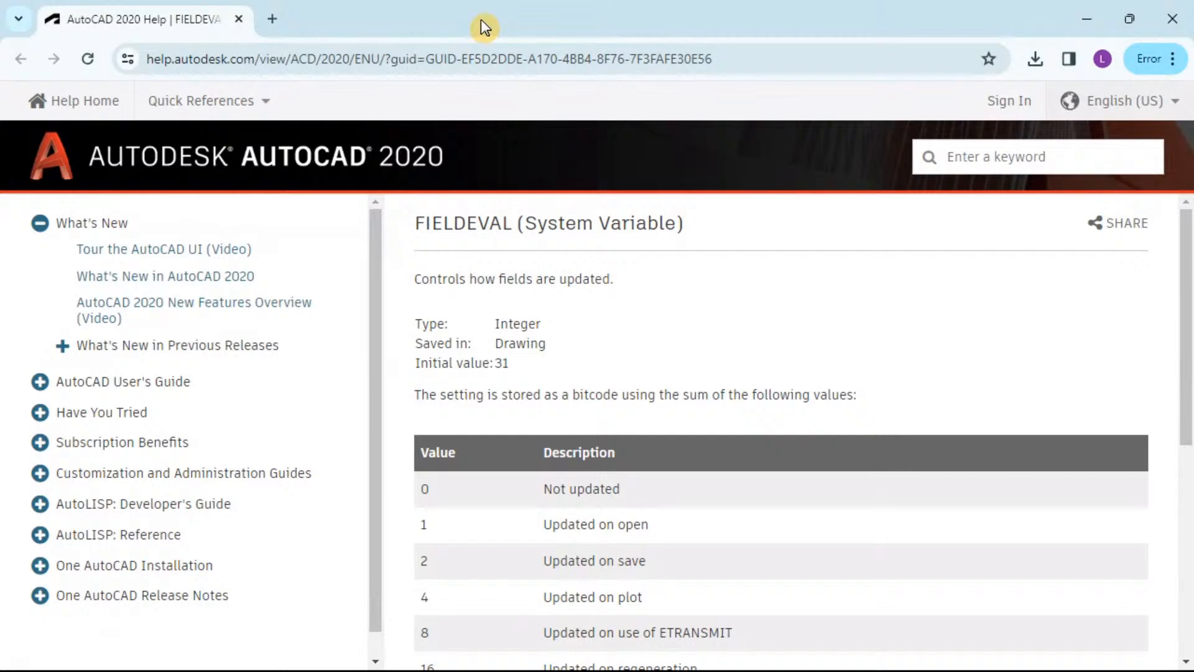
drag(481, 20, 75, 0)
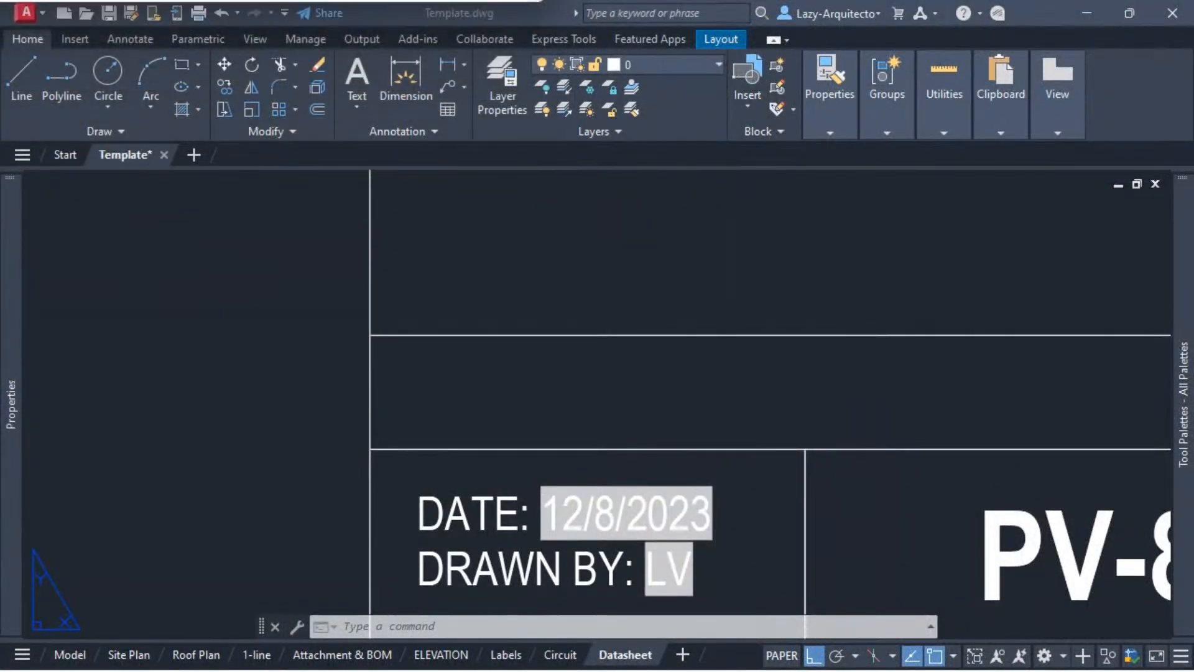
Step: Query the drawing's current FIELDEVAL setting and cancel without entering a new value
click(588, 401)
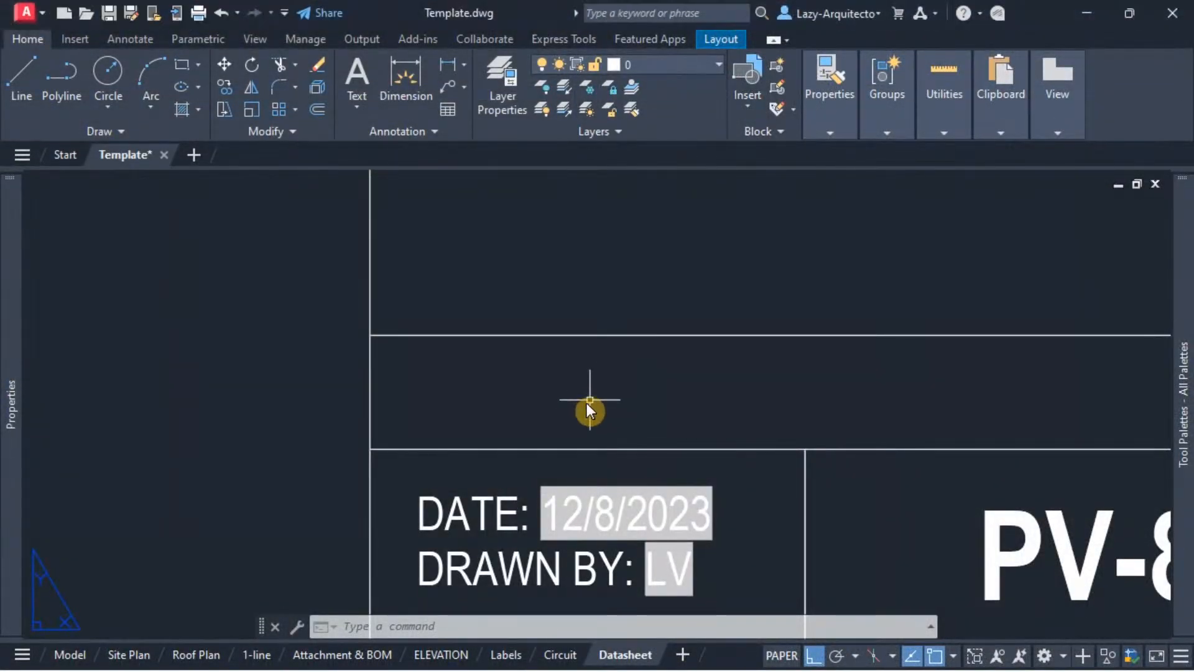
text(FI)
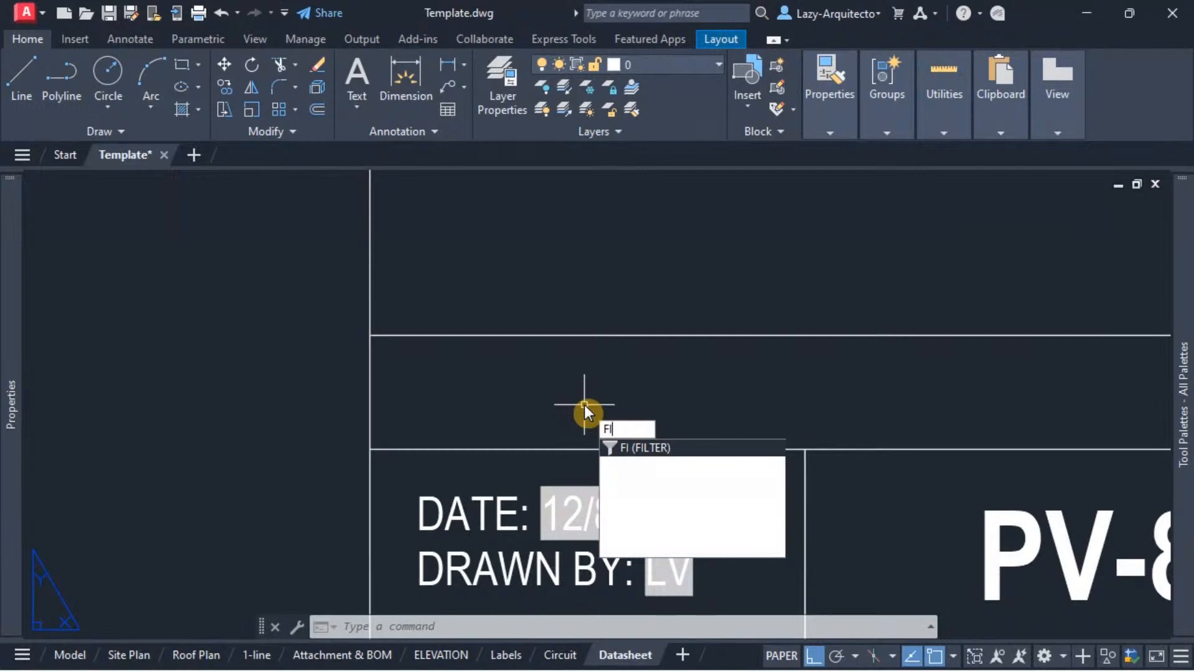
text(ELDE)
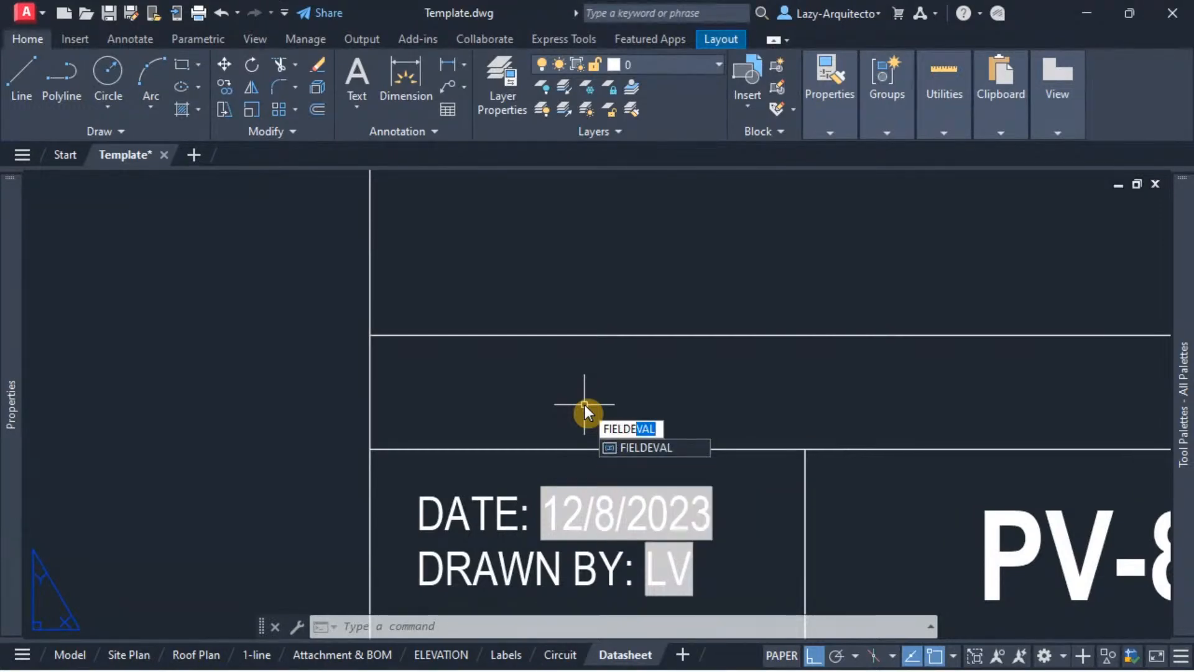
key(Return)
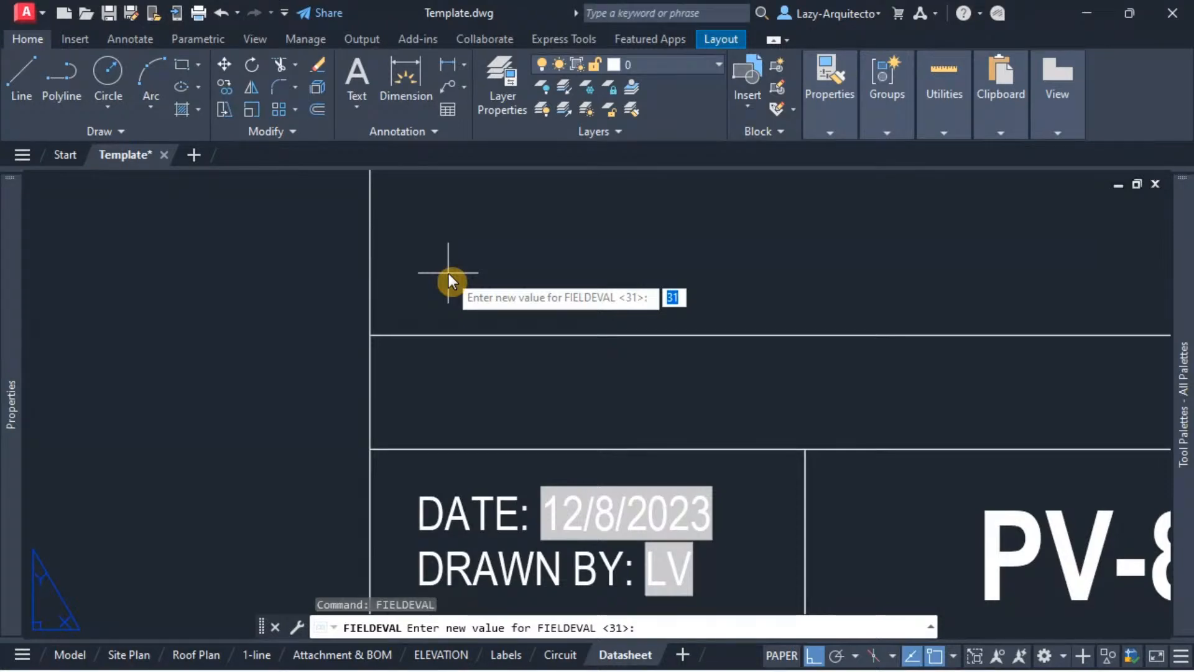
key(Escape)
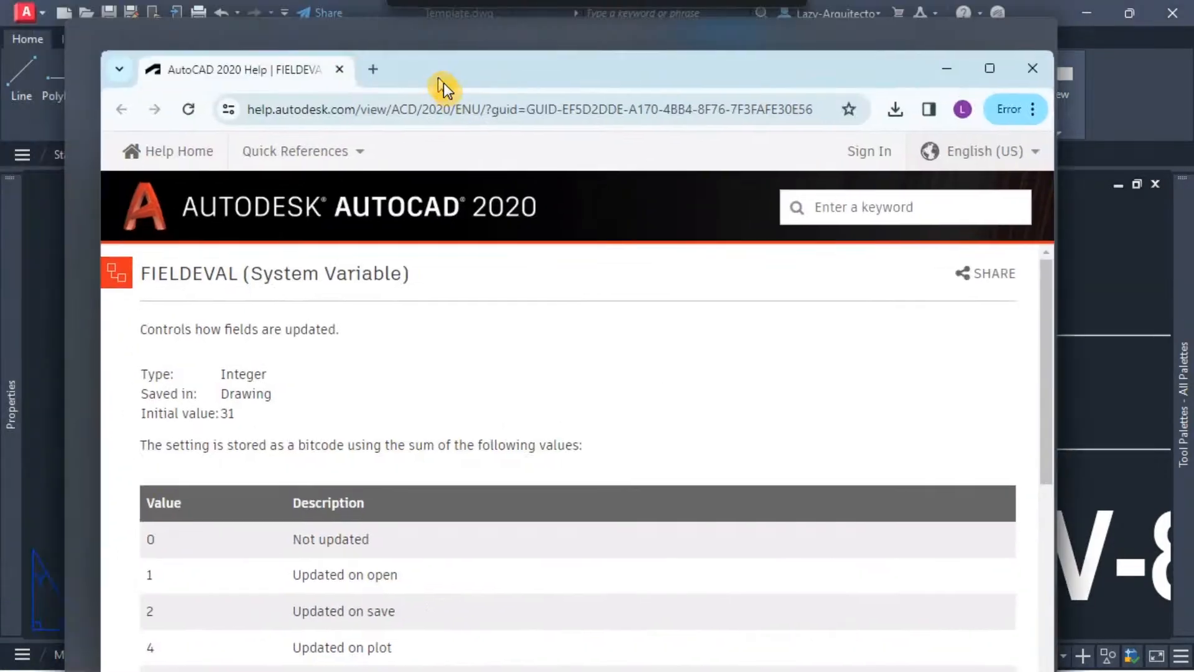
Step: Switch back to the browser's FIELDEVAL help page, examine the bitcode values 1 through 16 that make up the setting, and return to AutoCAD
drag(442, 86, 490, 53)
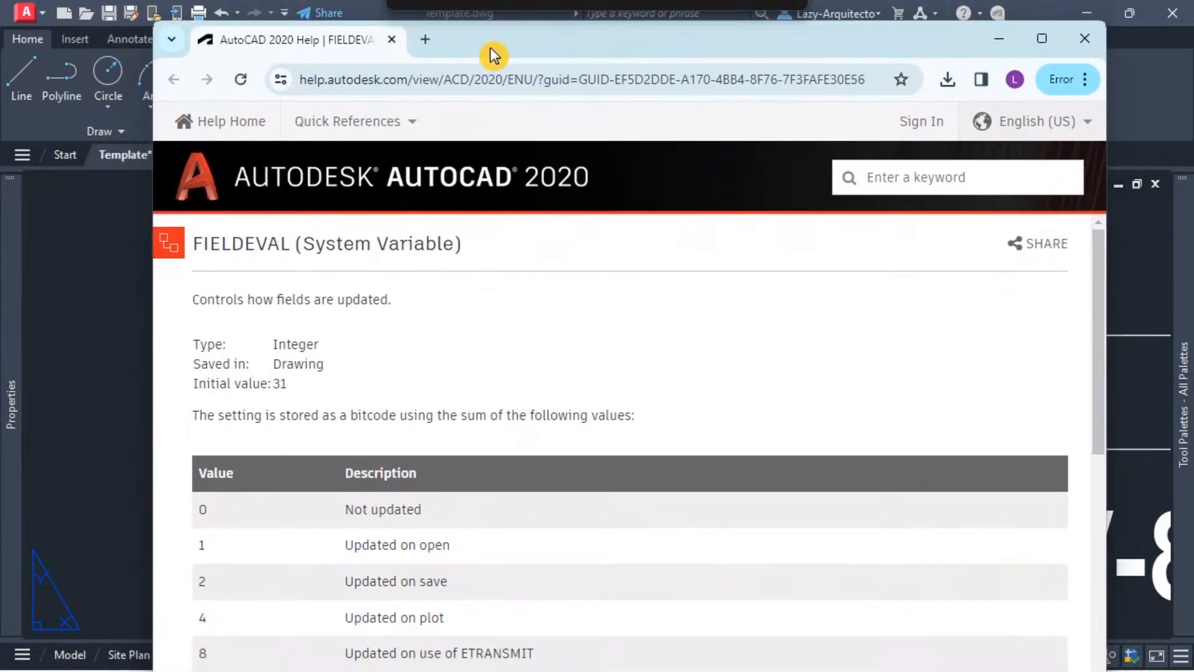
click(1043, 34)
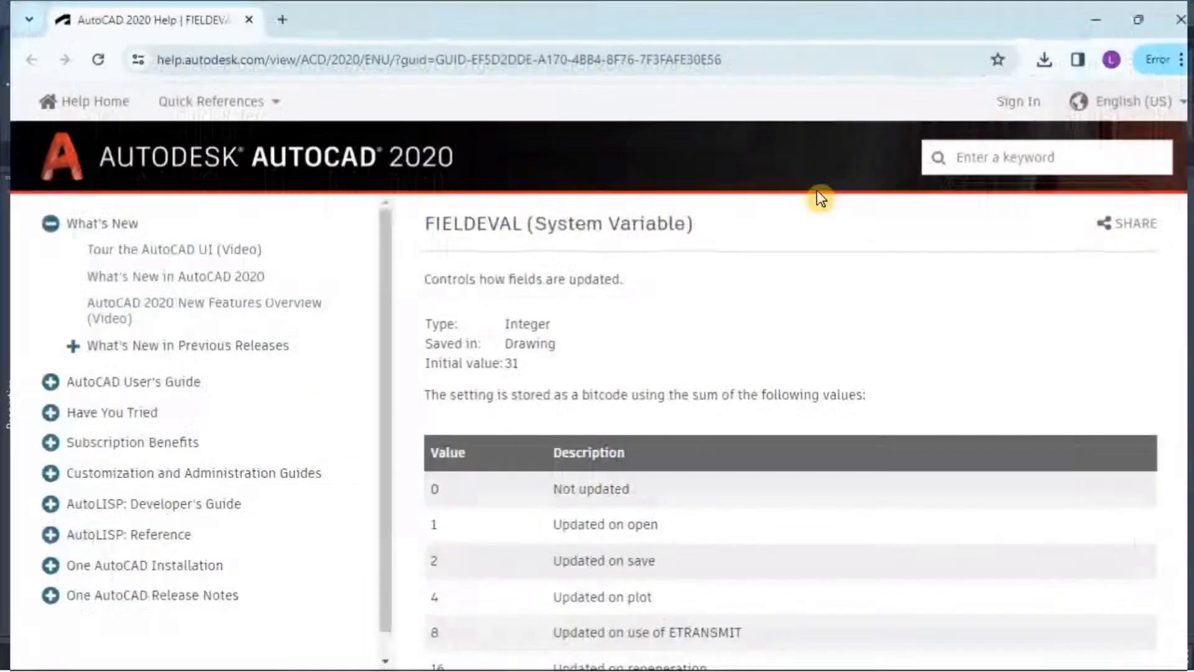
scroll(549, 412, down, 3)
double_click(425, 483)
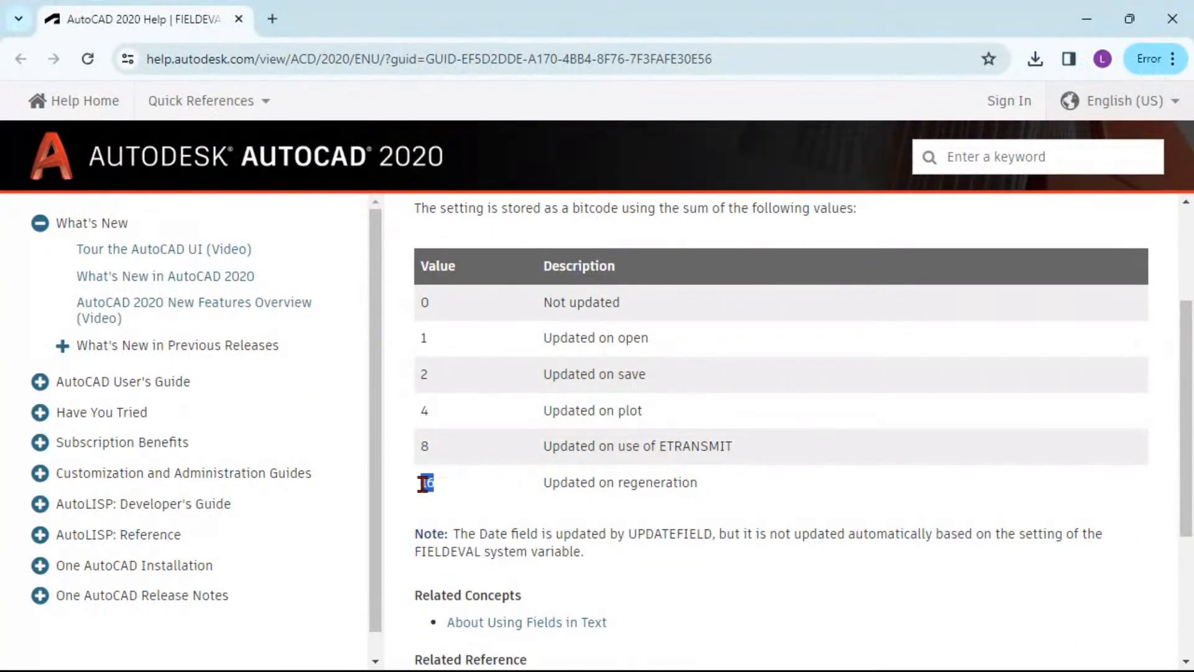
drag(425, 483, 421, 416)
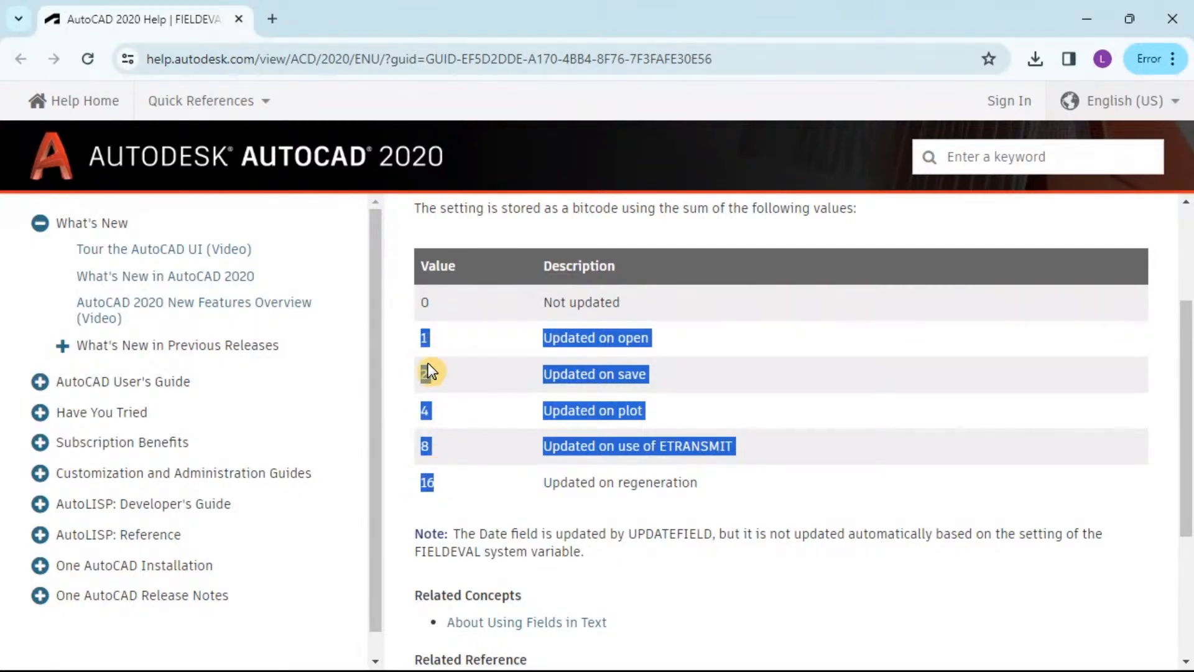
click(468, 486)
drag(691, 487, 426, 346)
click(544, 430)
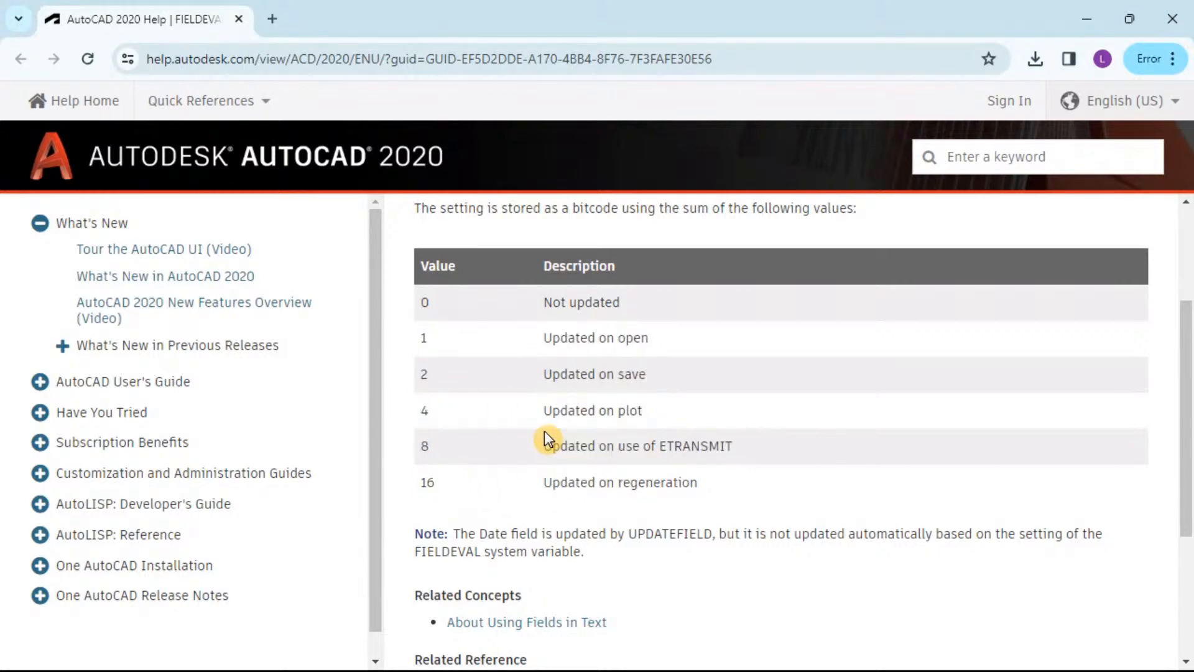
scroll(544, 430, up, 3)
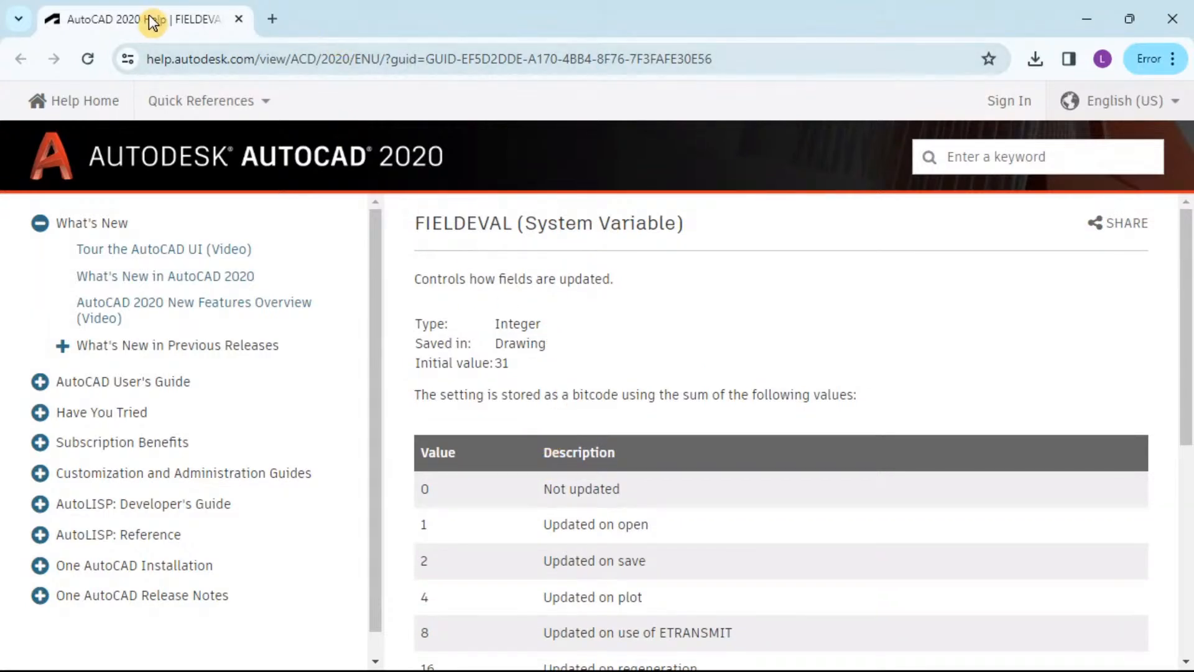
mouse_move(148, 23)
mouse_down()
mouse_move(86, 20)
mouse_move(62, 0)
mouse_move(93, 0)
mouse_up()
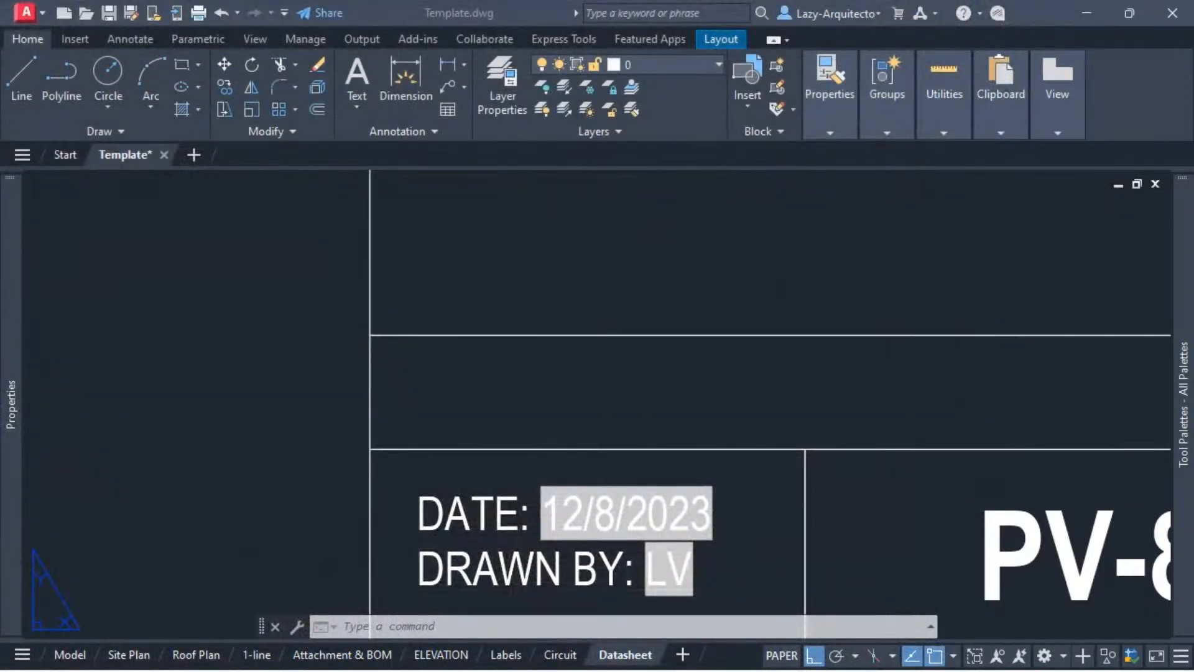
Step: Open the title block's date field for editing and examine its Date & Time category, Date field name and M/d/yyyy format
click(497, 294)
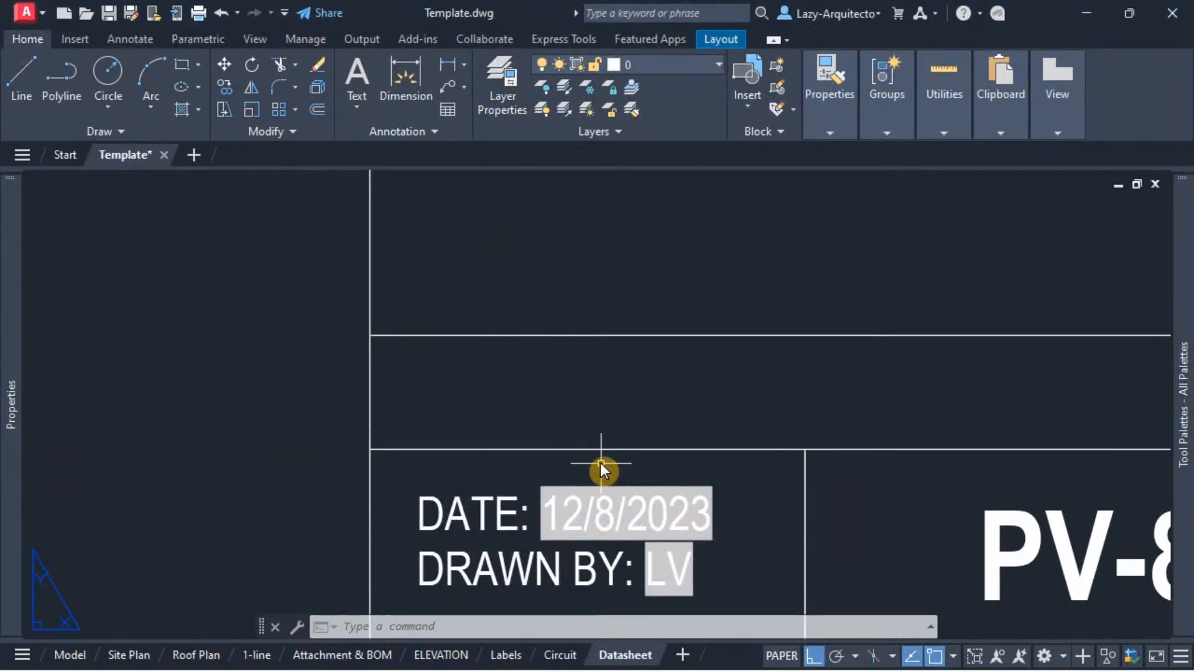
mouse_move(599, 462)
middle_down()
mouse_move(561, 449)
mouse_move(513, 399)
middle_up()
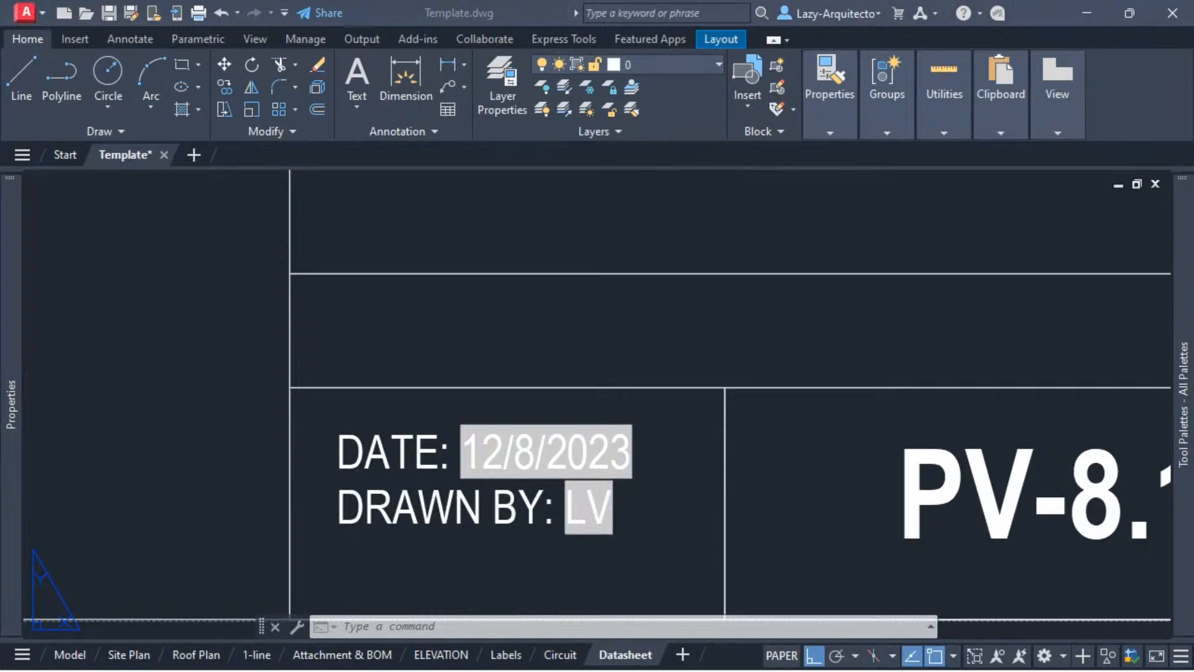
click(557, 344)
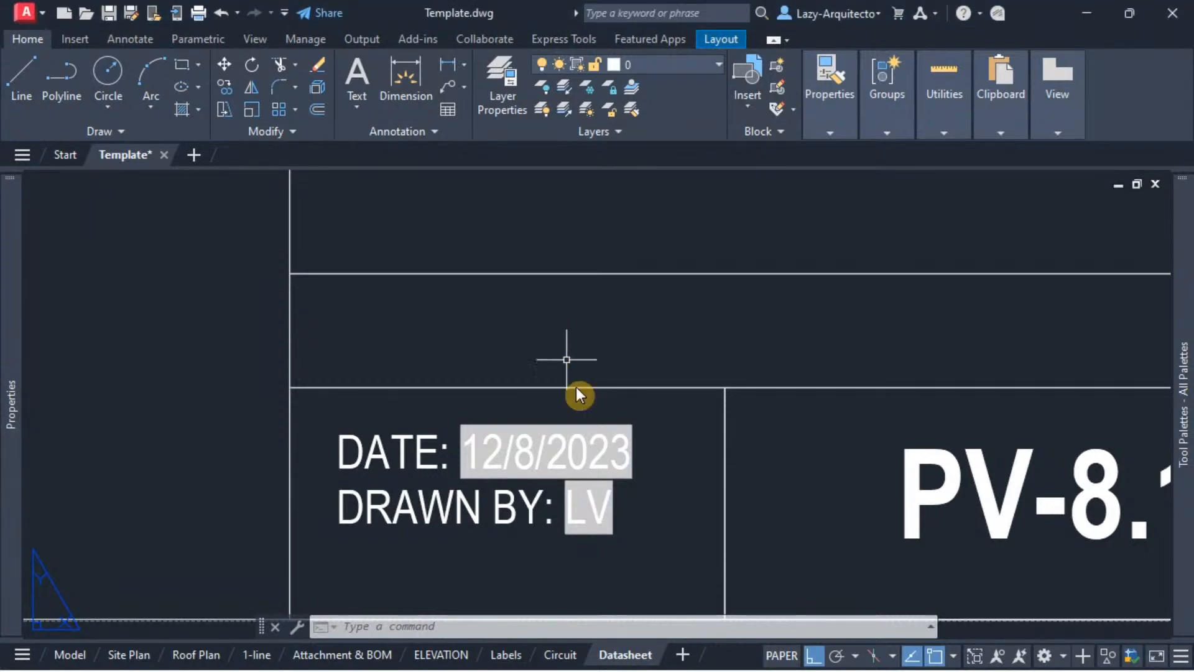
click(540, 476)
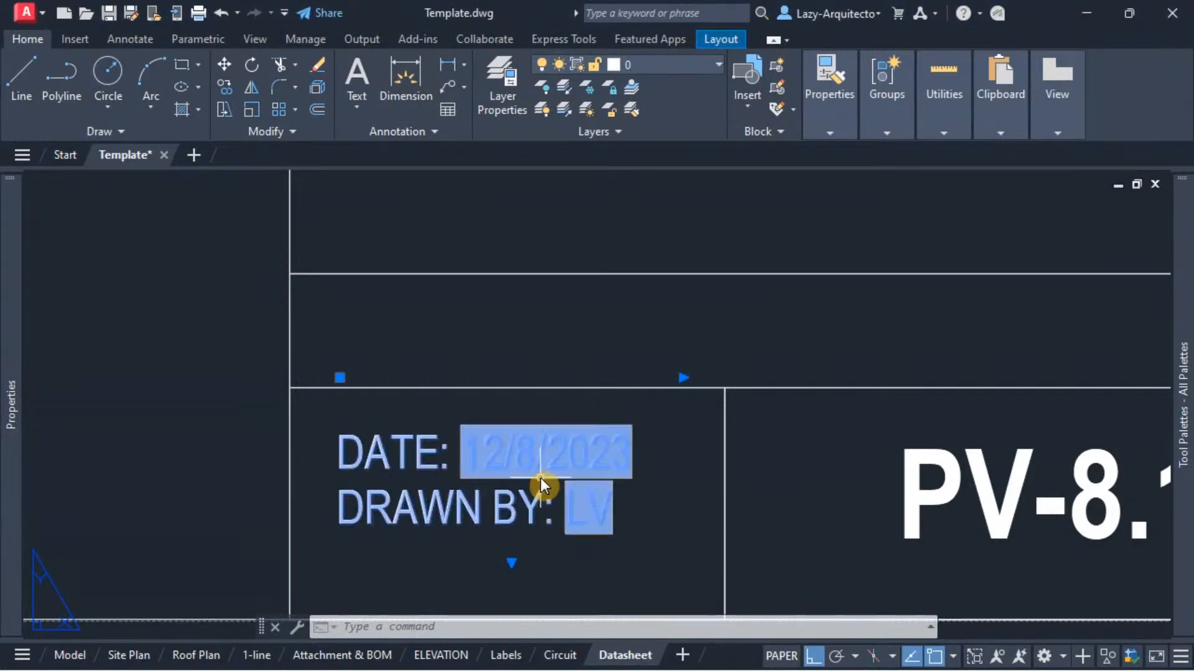
double_click(491, 461)
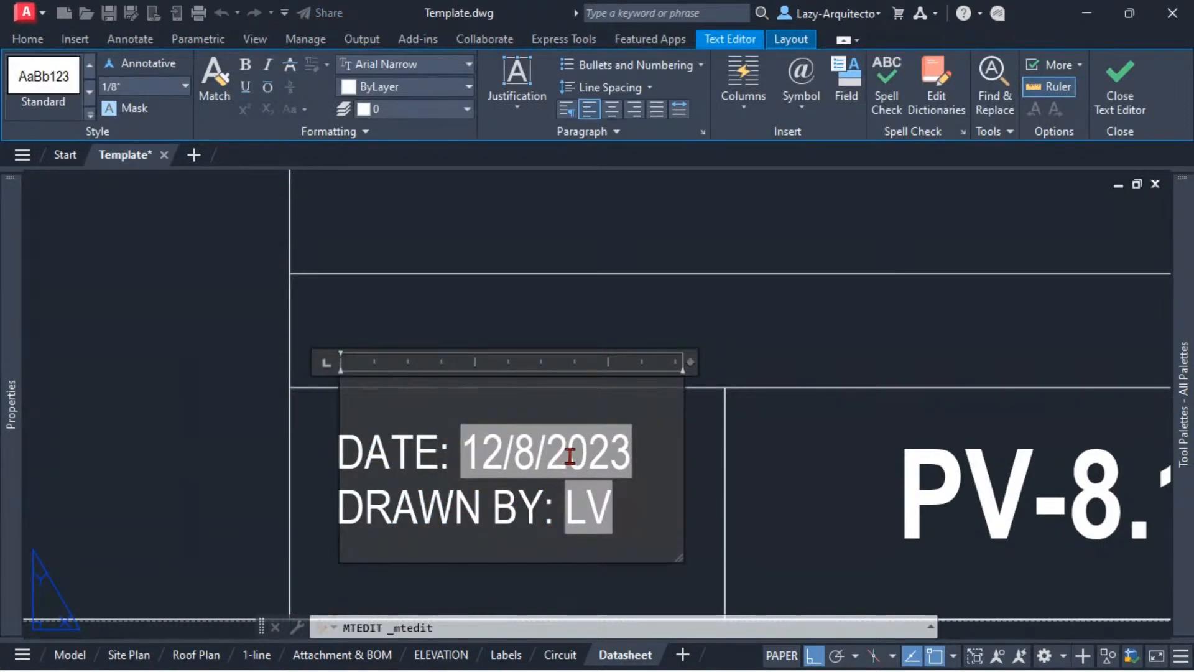
double_click(543, 453)
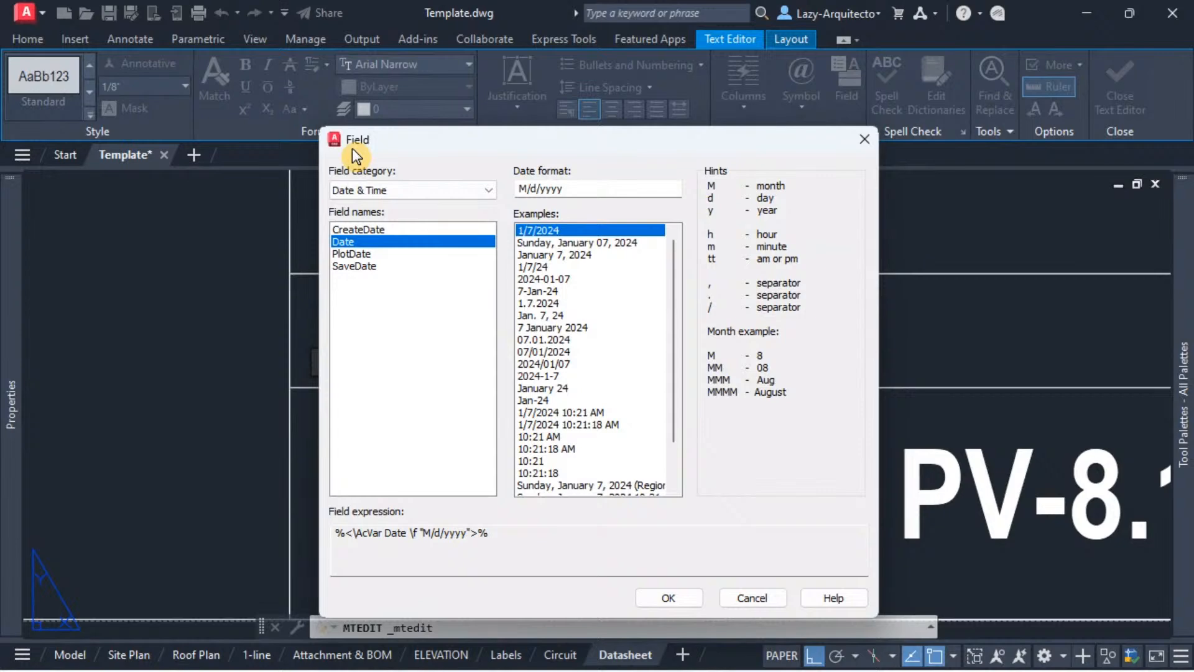
drag(452, 138, 465, 95)
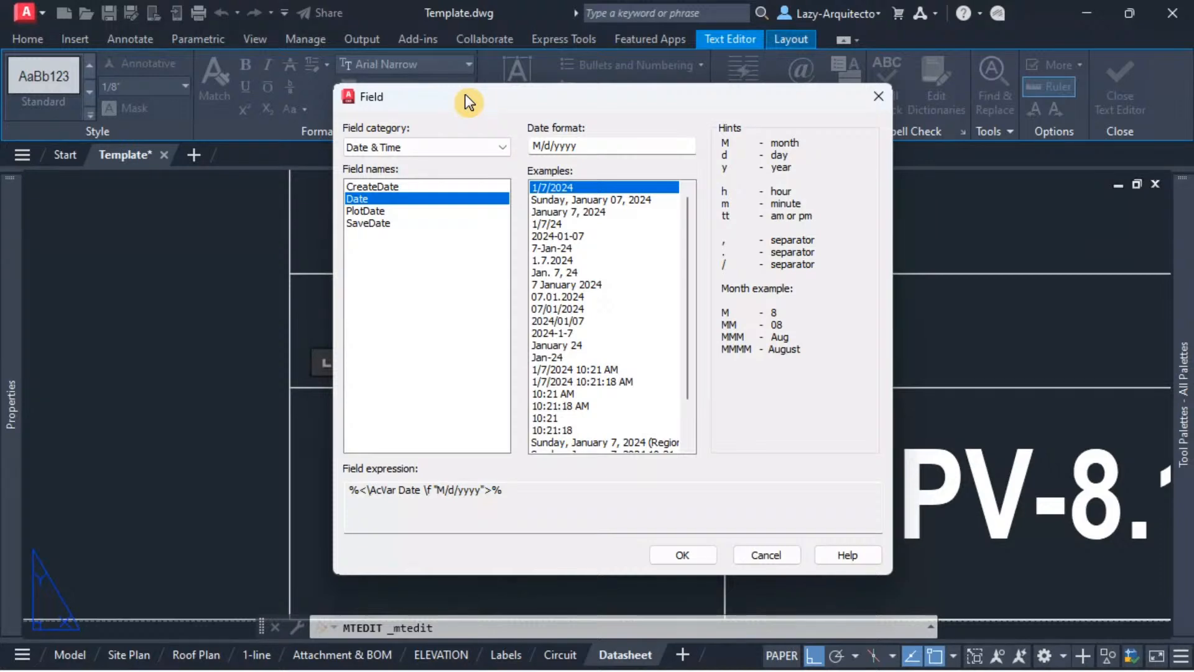
drag(466, 95, 448, 83)
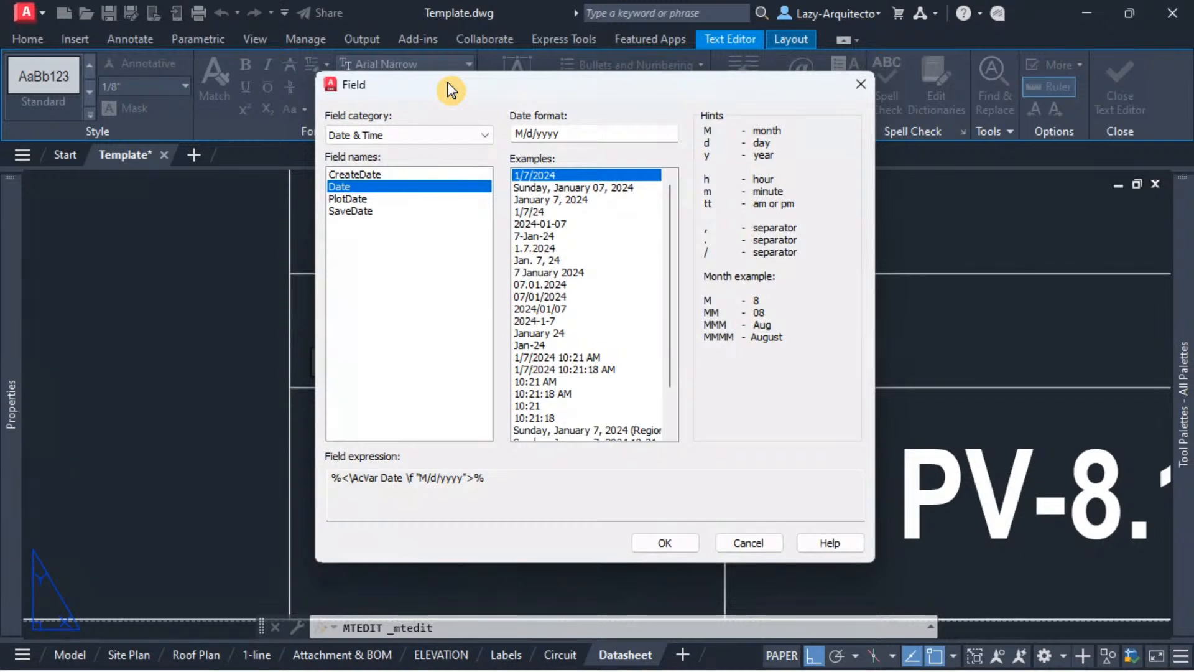
drag(447, 82, 770, 100)
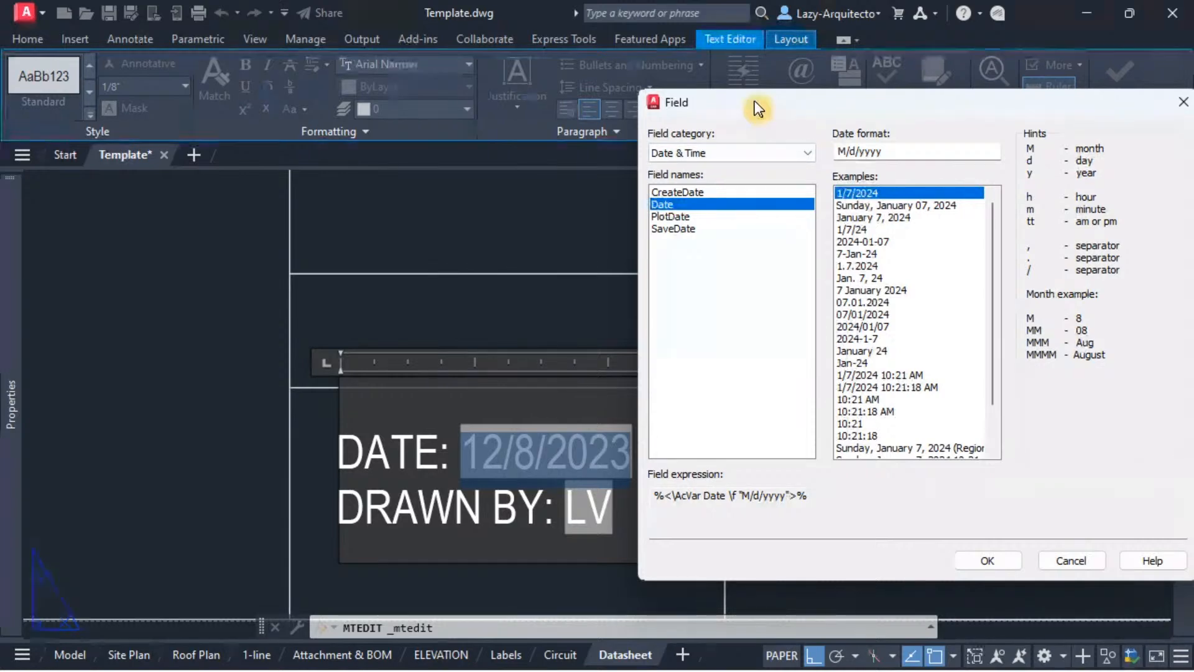
drag(757, 109, 473, 93)
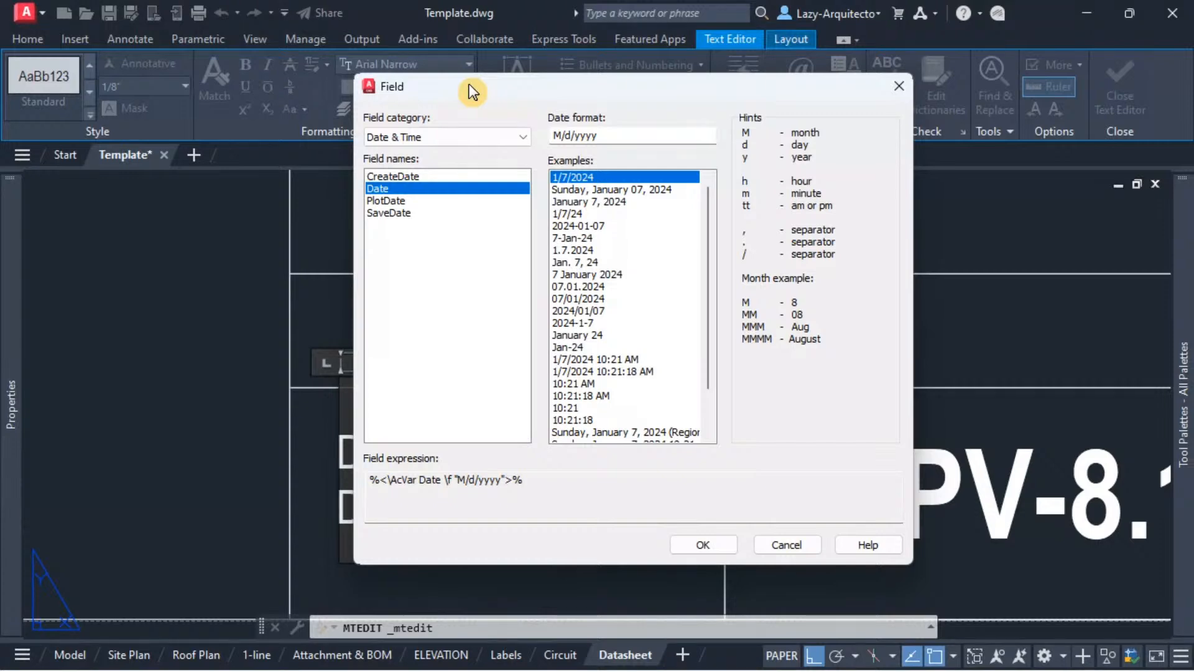
drag(471, 92, 444, 72)
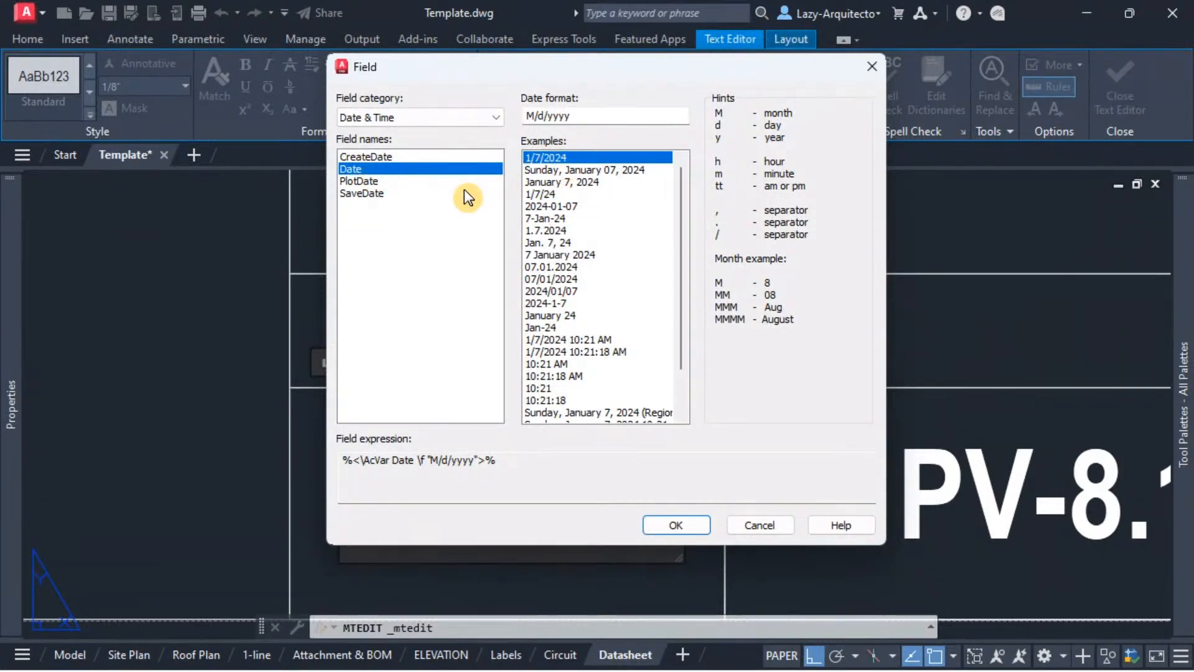
Step: Compare the SaveDate and Date field expressions, cancel the field edit and close the text editor
click(356, 193)
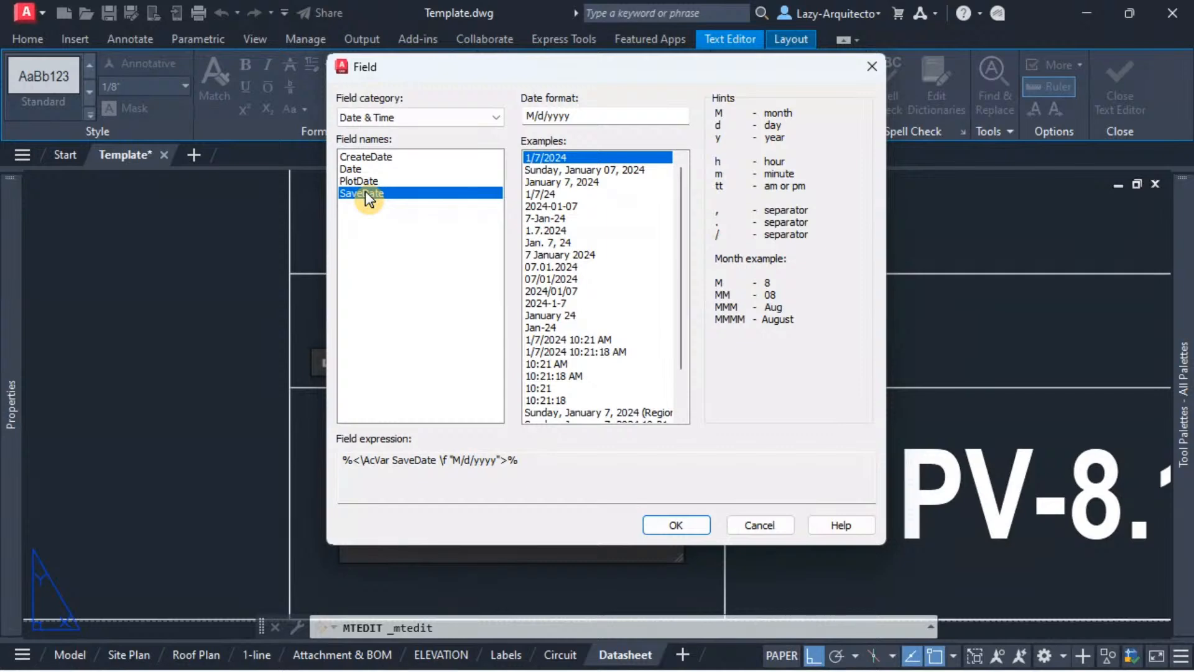
click(360, 166)
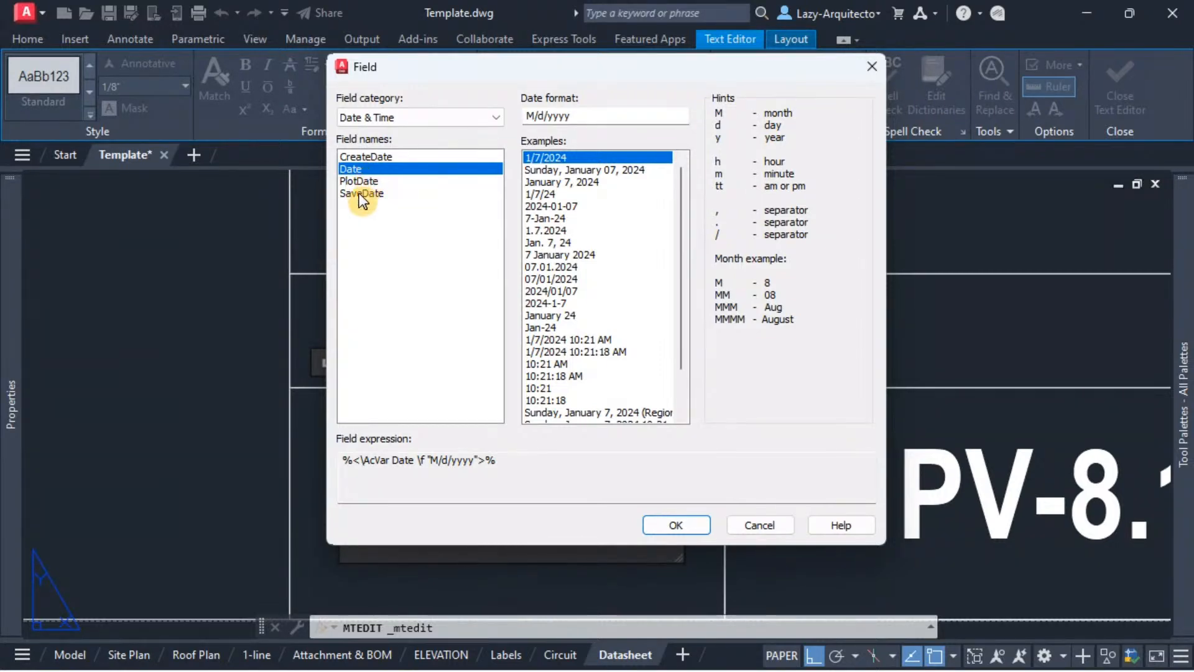
click(760, 525)
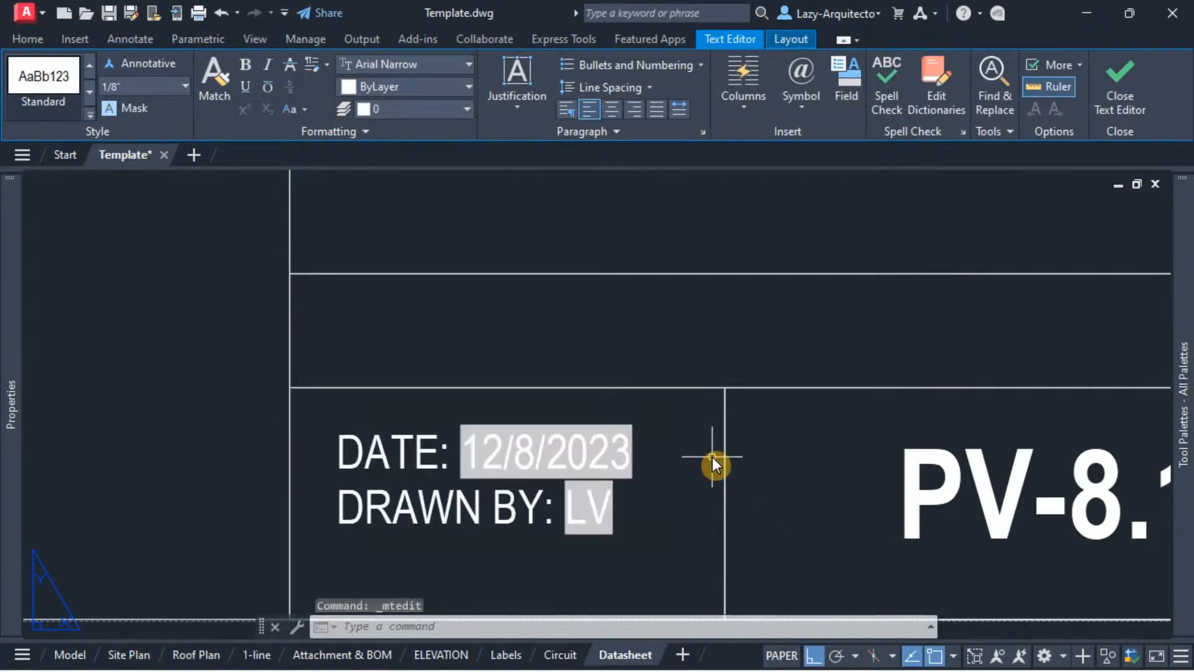
click(713, 457)
Step: Copy the title block's DATE and DRAWN BY text and paste the copy into the empty area above the title cell
scroll(652, 456, down, 3)
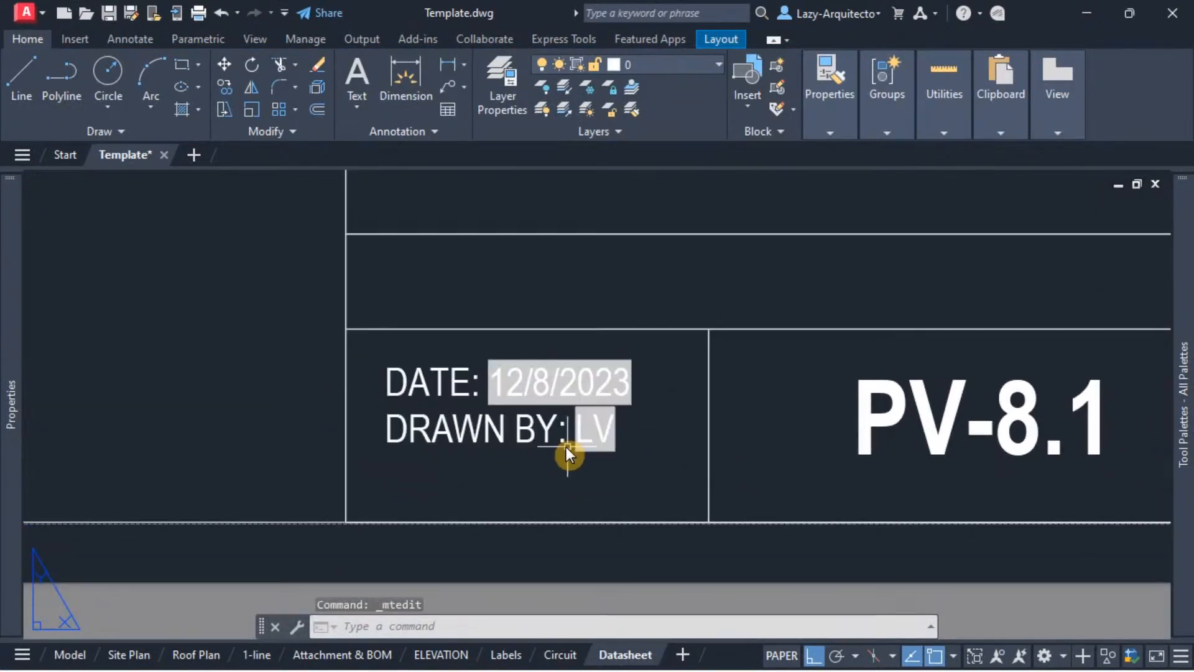
click(497, 431)
scroll(547, 488, down, 1)
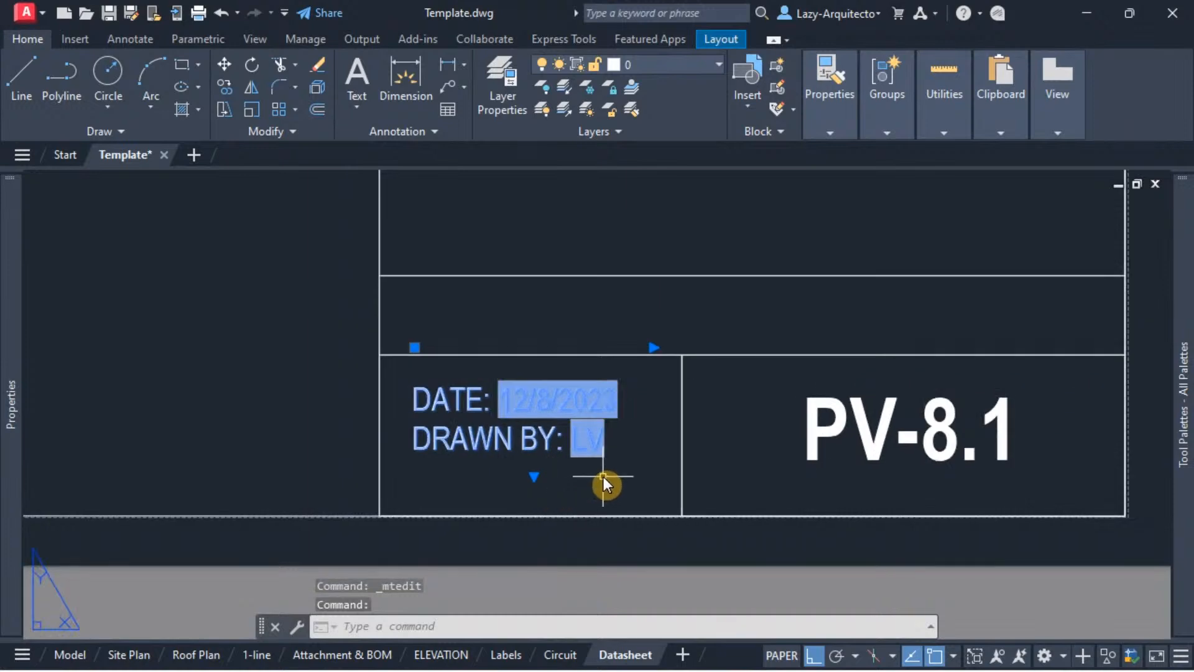
key(ctrl+c)
key(ctrl+v)
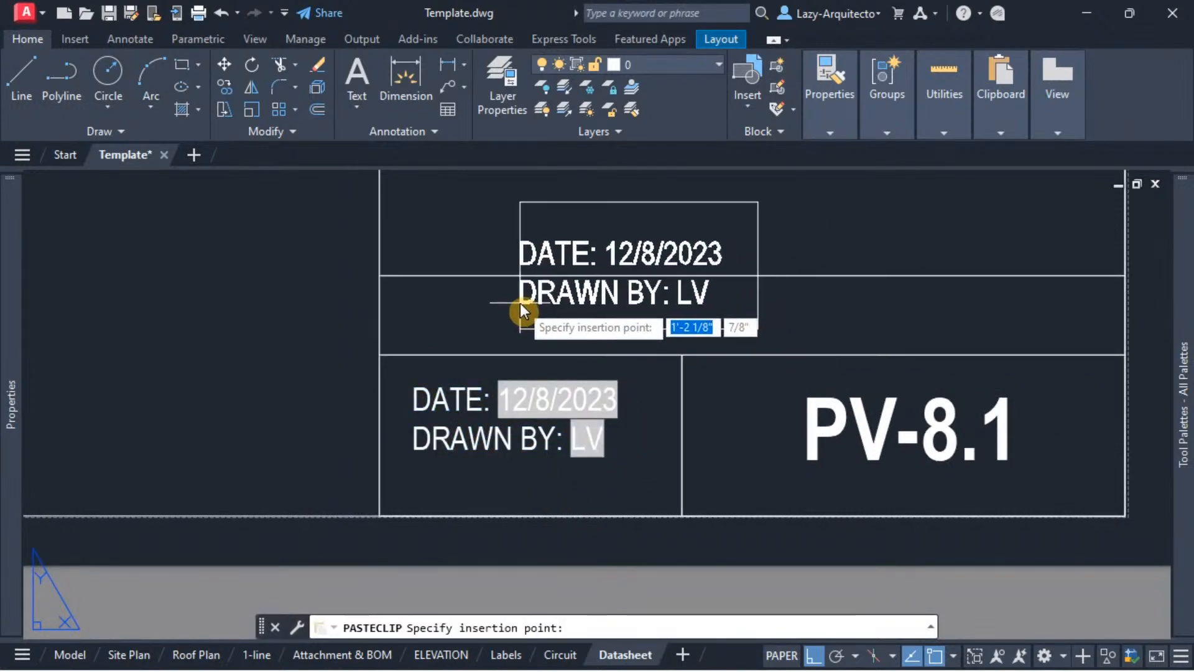
middle_drag(520, 303, 557, 425)
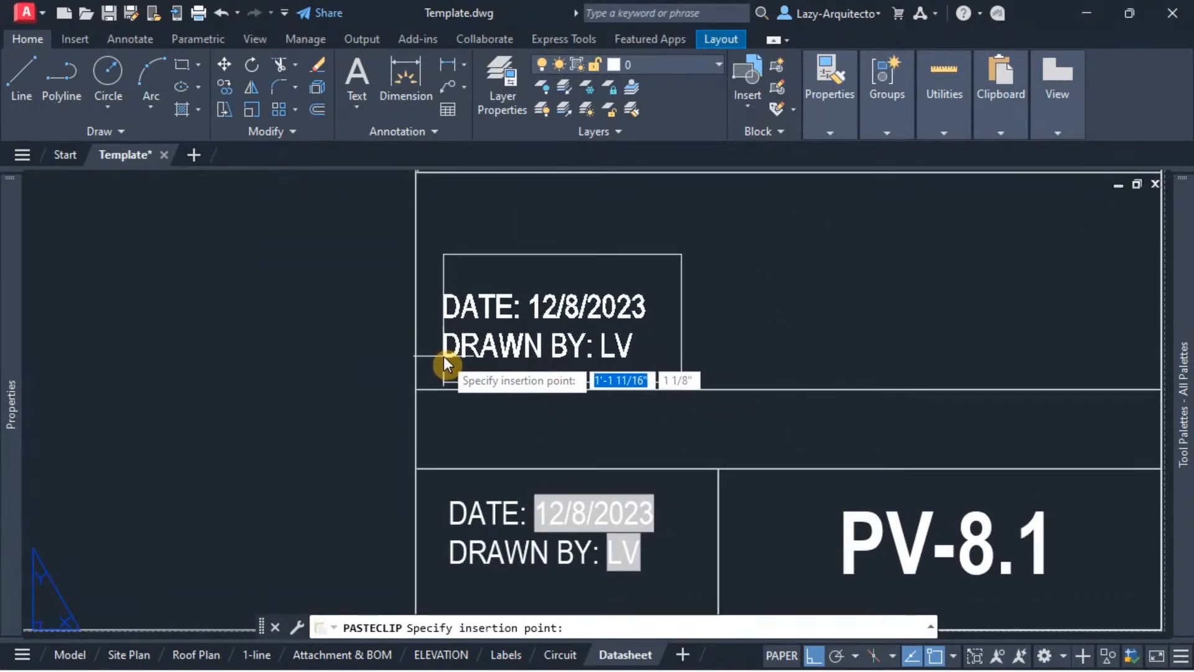
click(441, 357)
Step: Open the pasted text for editing and delete its date field and the whole DRAWN BY line, keeping only the DATE: label
click(509, 313)
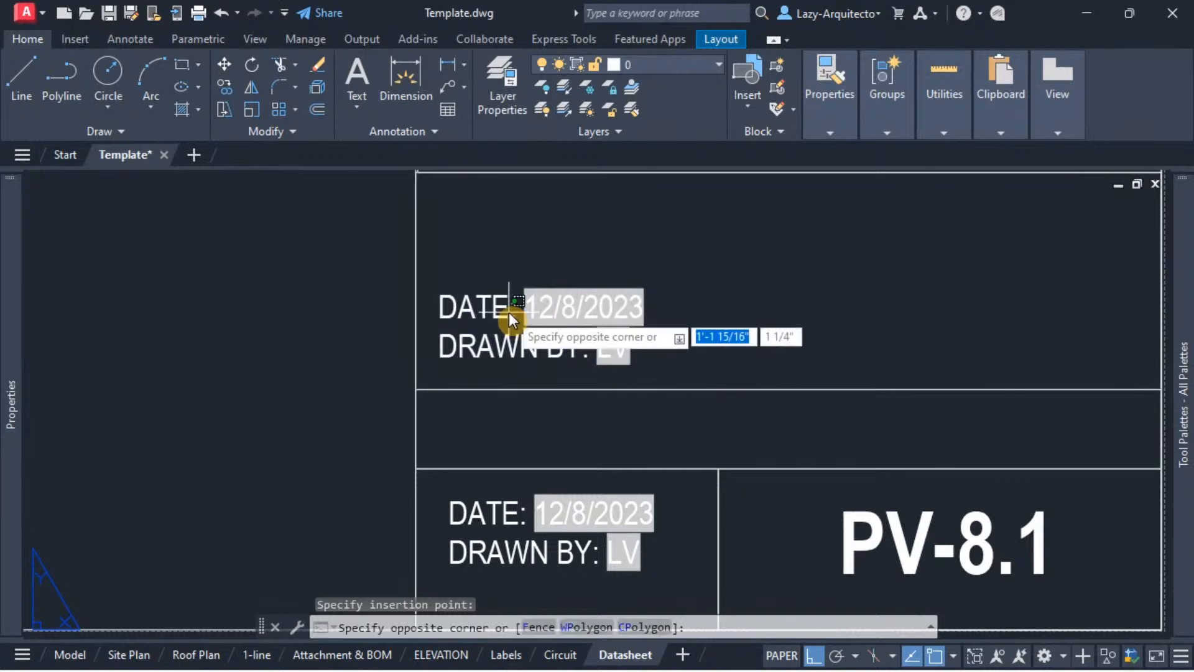
click(489, 314)
double_click(490, 314)
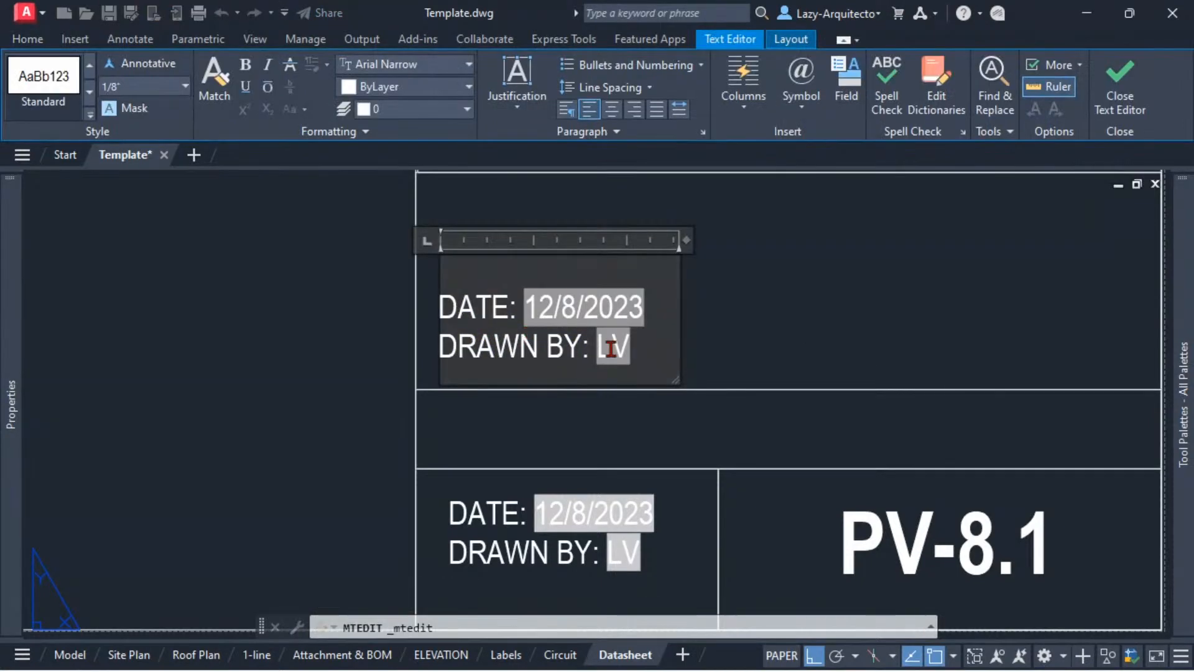
drag(612, 348, 585, 326)
key(Delete)
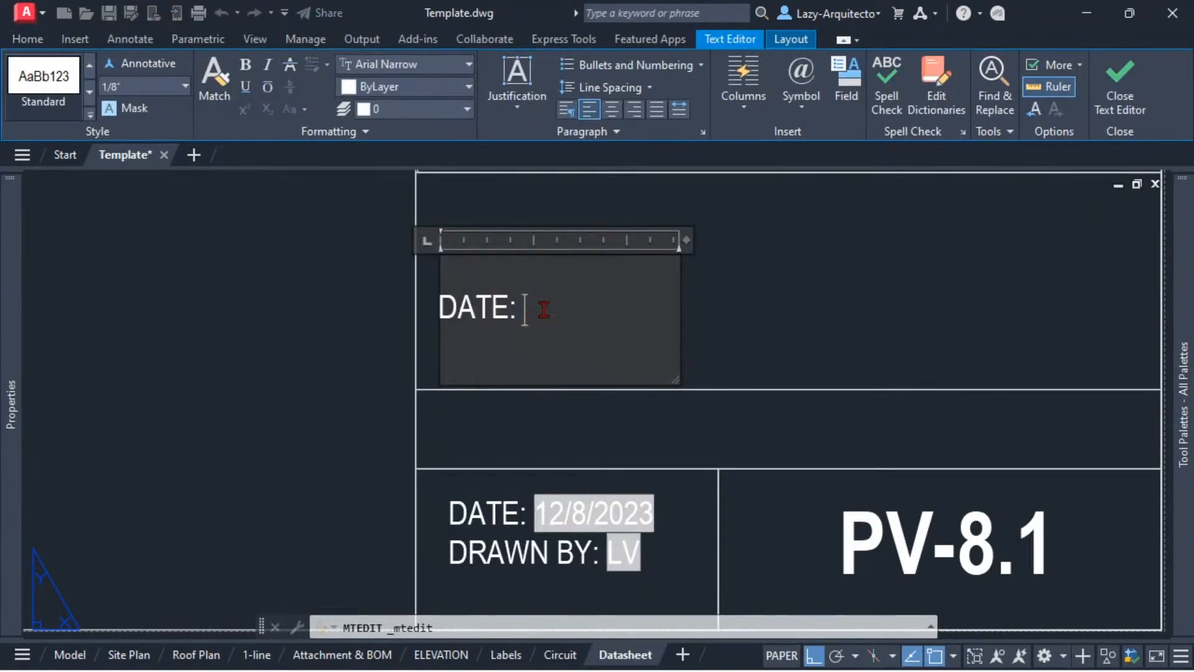
Step: Insert a Date & Time SaveDate field in M/d/yyyy format after the copied DATE: label and finish editing the text
right_click(540, 307)
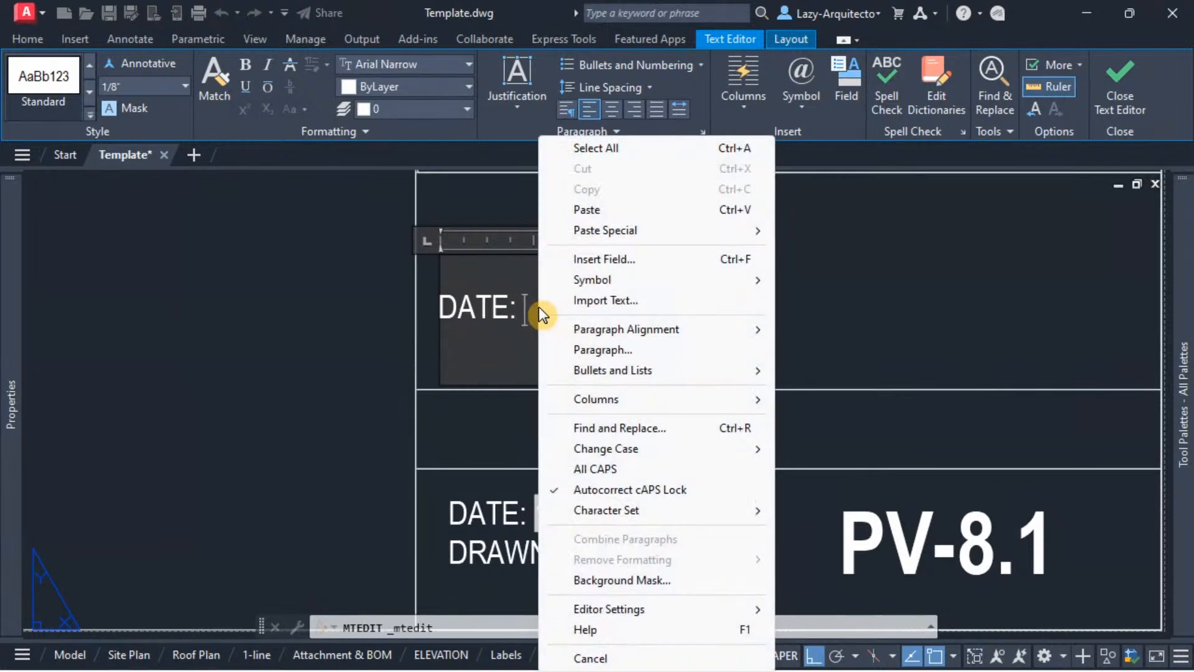
click(610, 261)
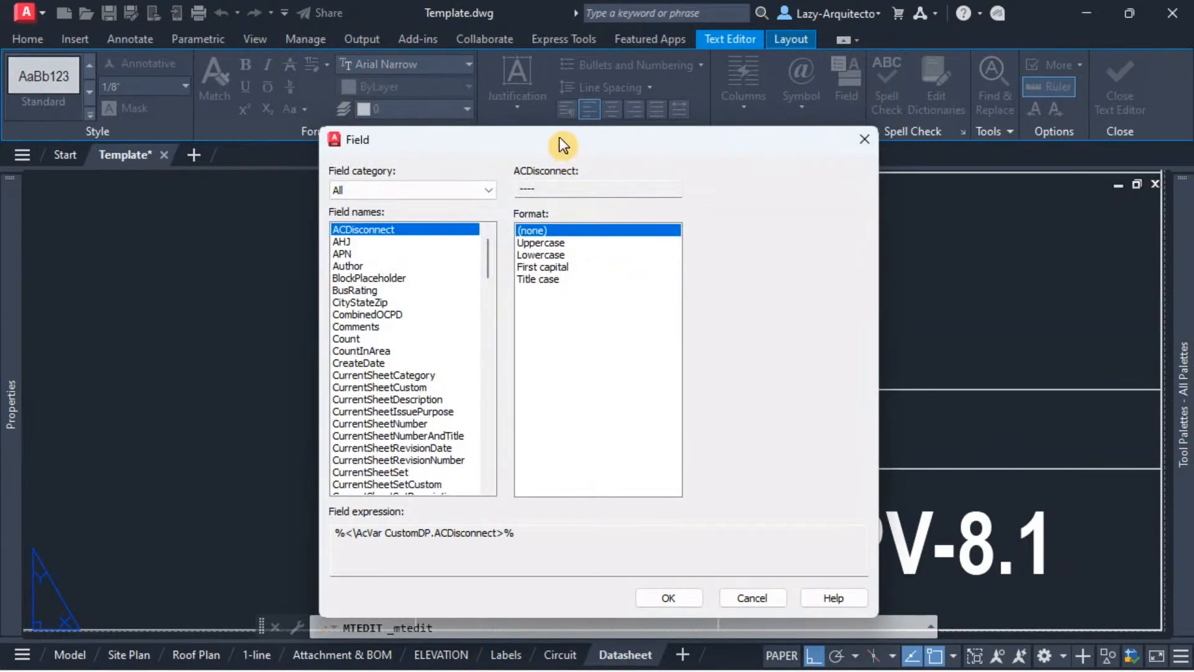
drag(559, 136, 557, 88)
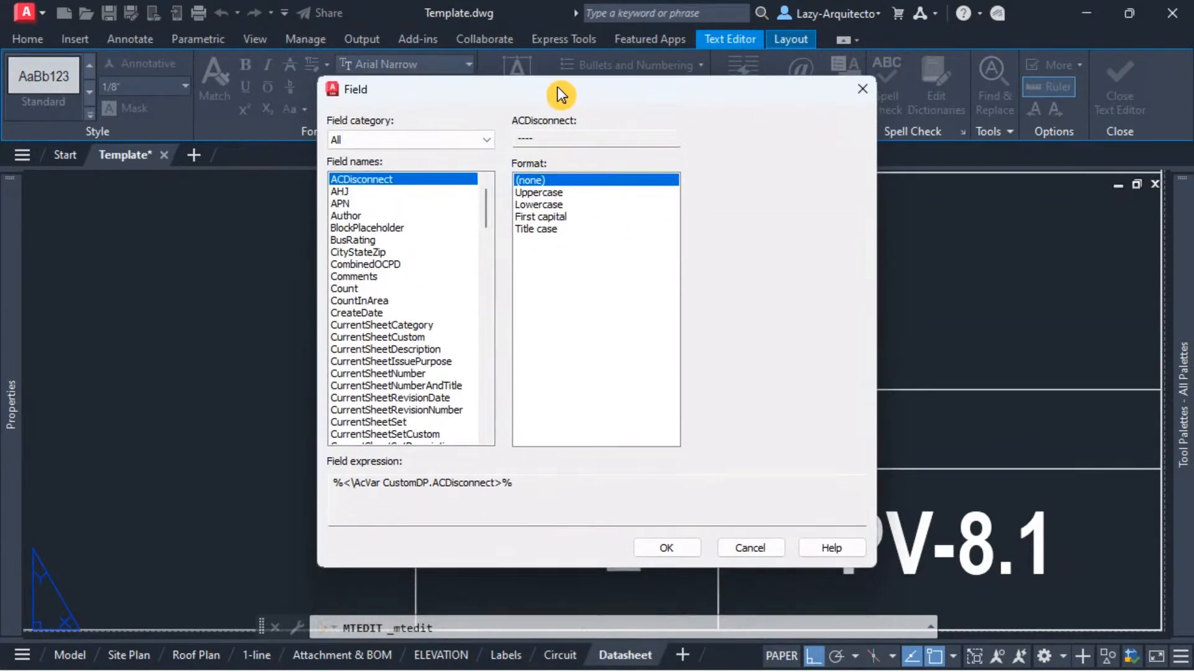
click(384, 142)
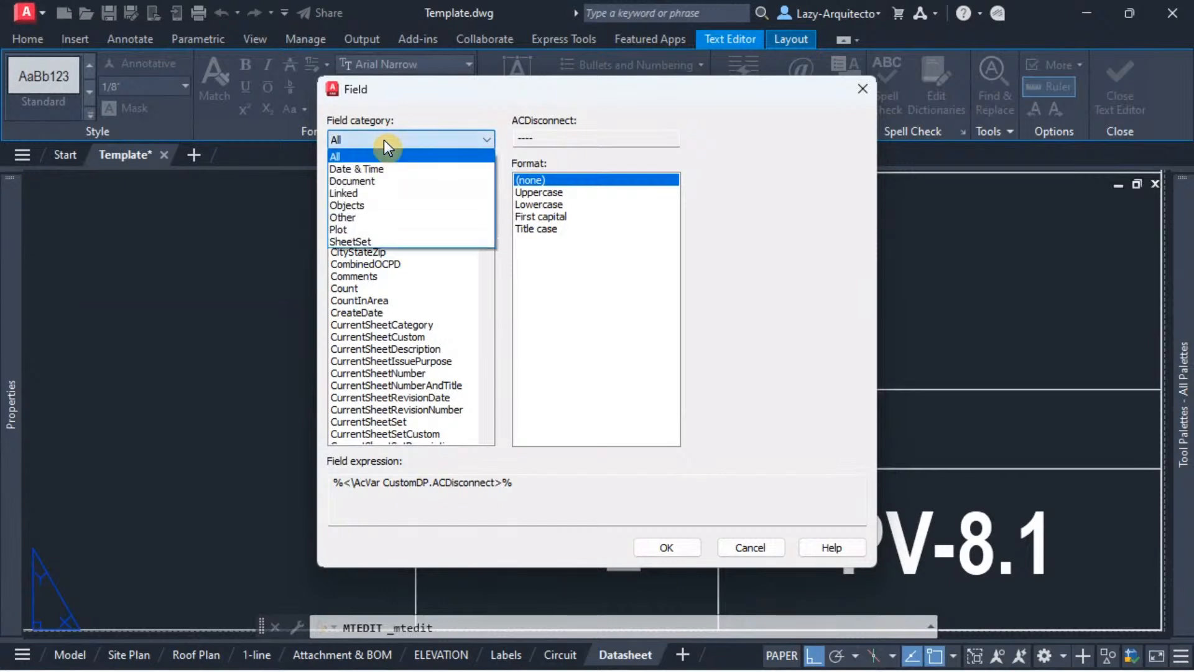
click(368, 168)
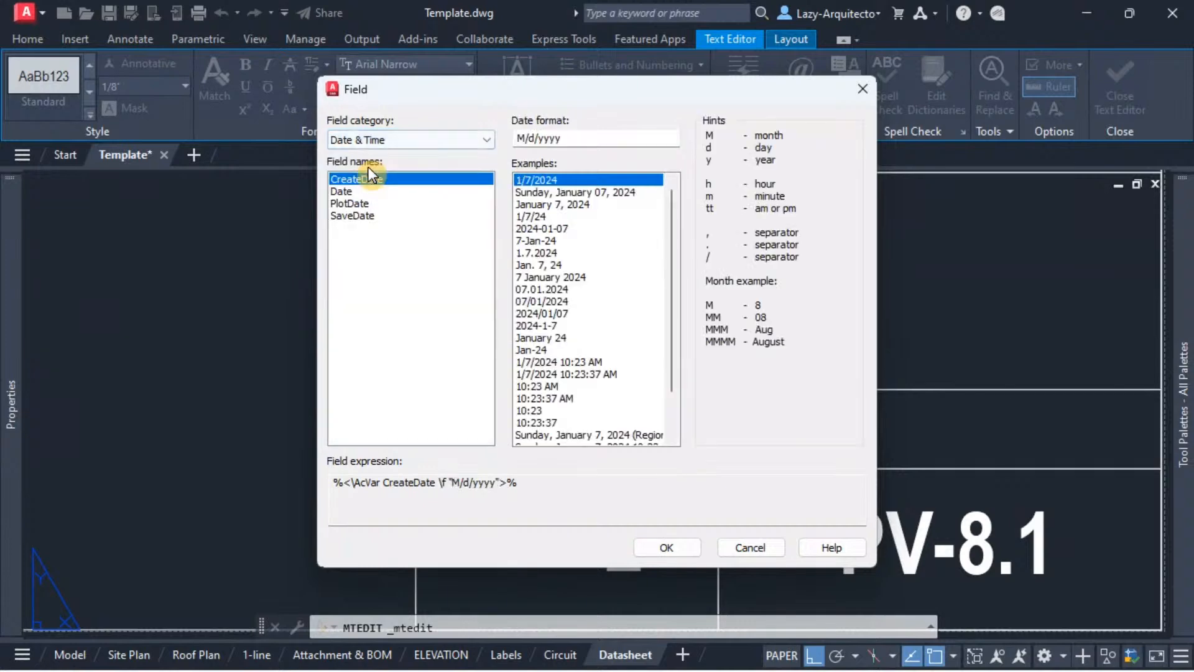
click(352, 217)
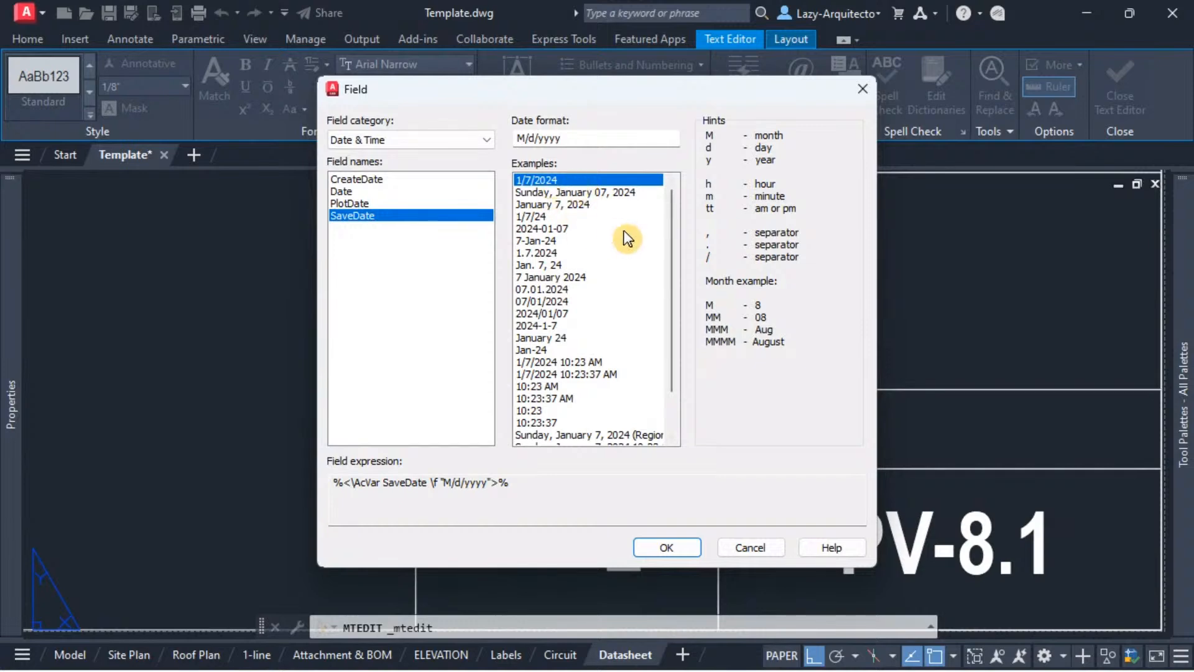
drag(669, 208, 680, 179)
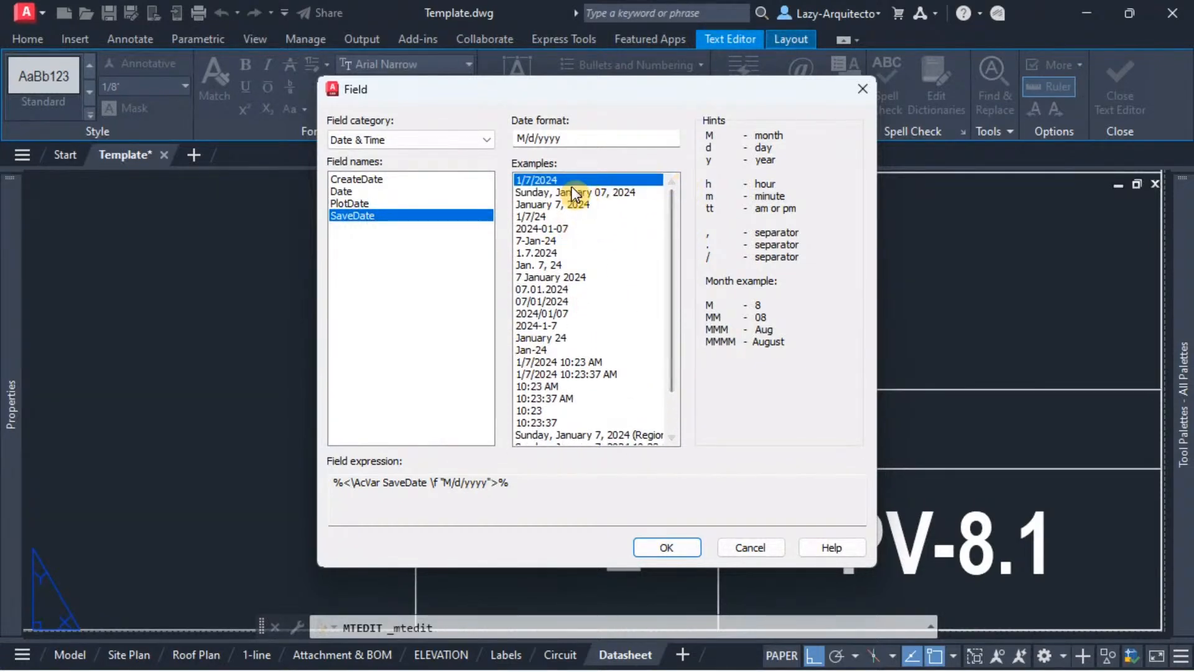
click(667, 547)
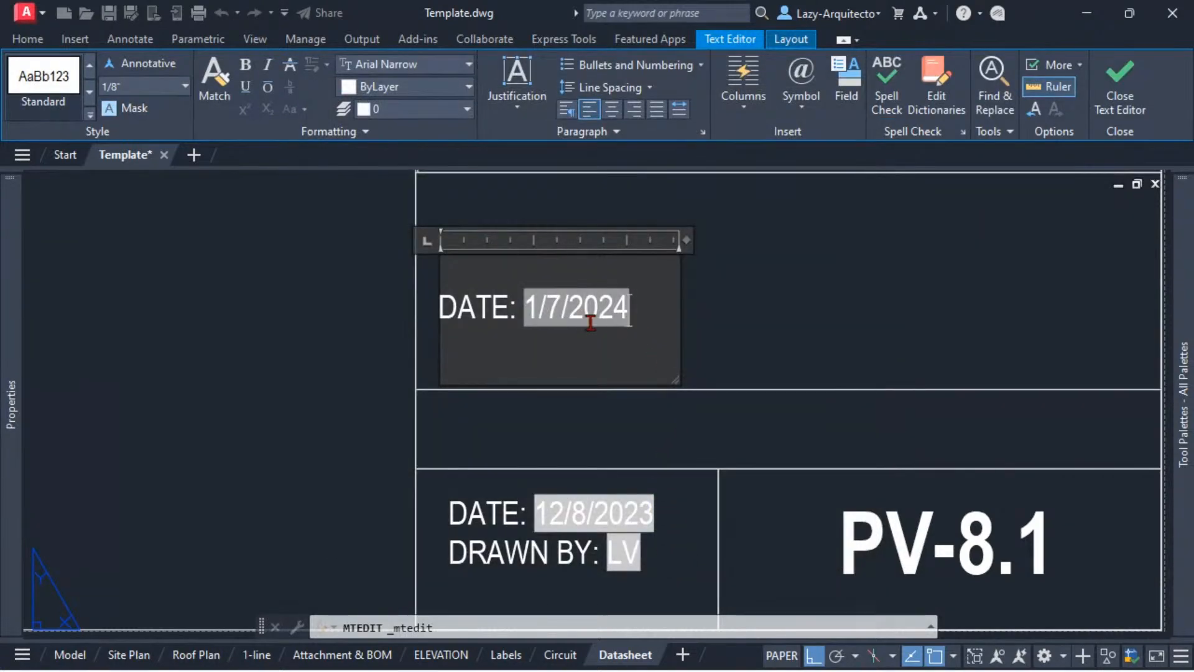
click(744, 321)
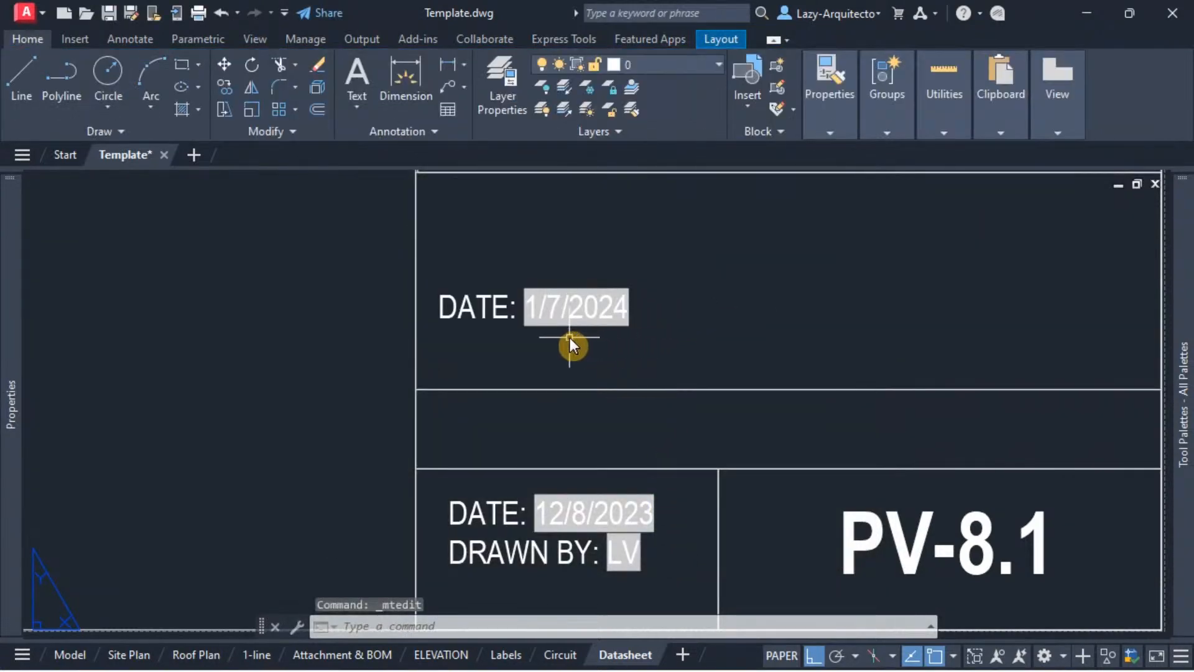
Step: Regenerate all viewports with REGENALL to refresh the pasted DATE text's SaveDate field
middle_drag(570, 337, 556, 397)
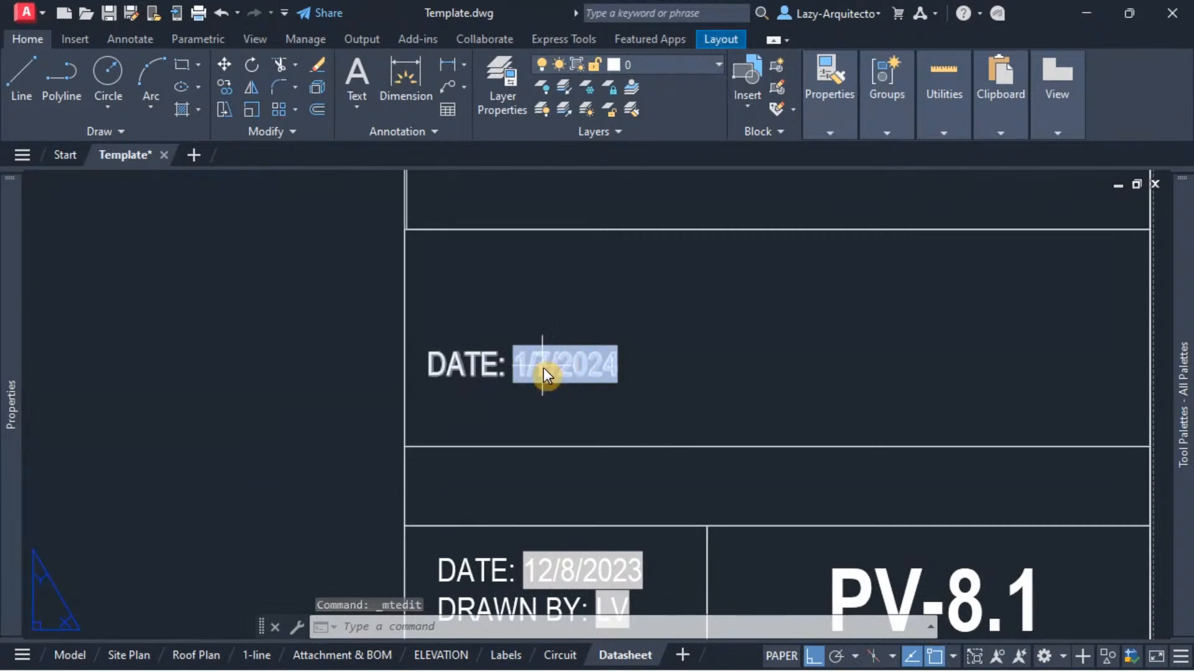
middle_drag(647, 392, 711, 462)
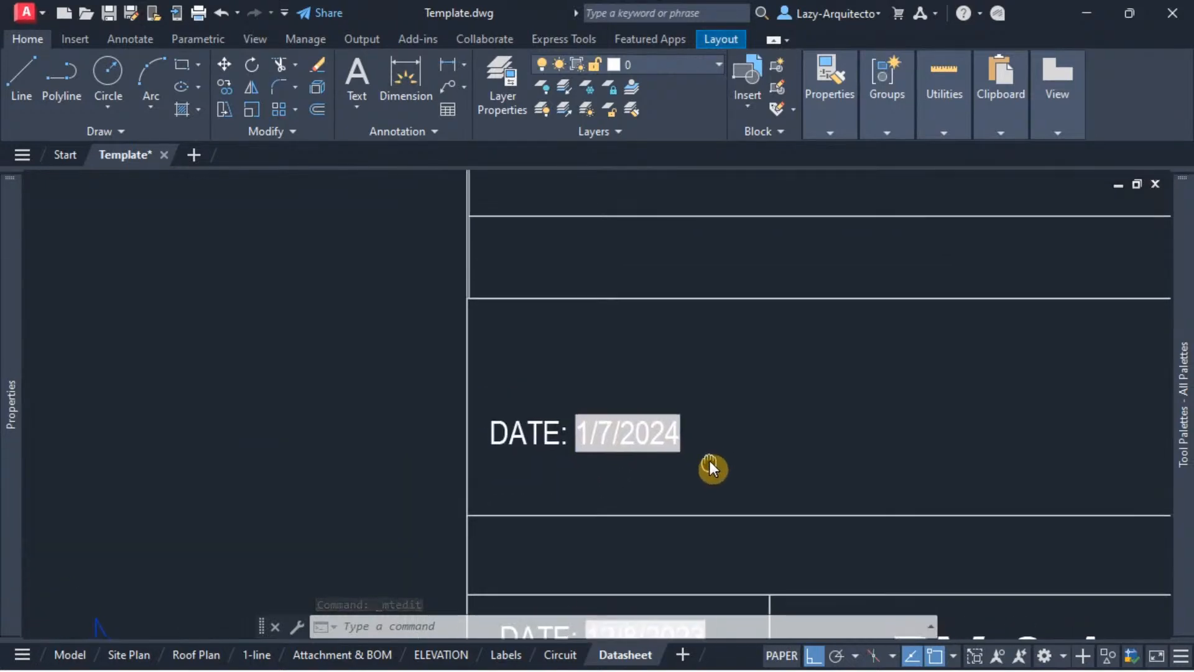
scroll(569, 472, down, 2)
scroll(607, 461, up, 4)
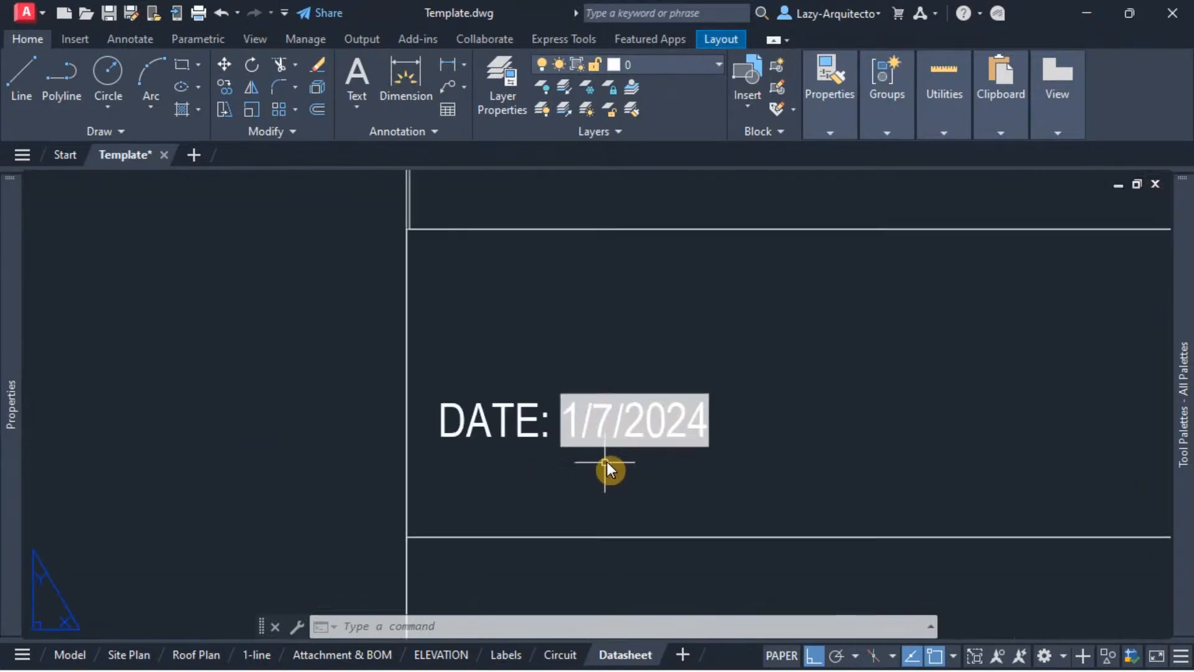
middle_drag(613, 457, 581, 420)
scroll(594, 358, up, 1)
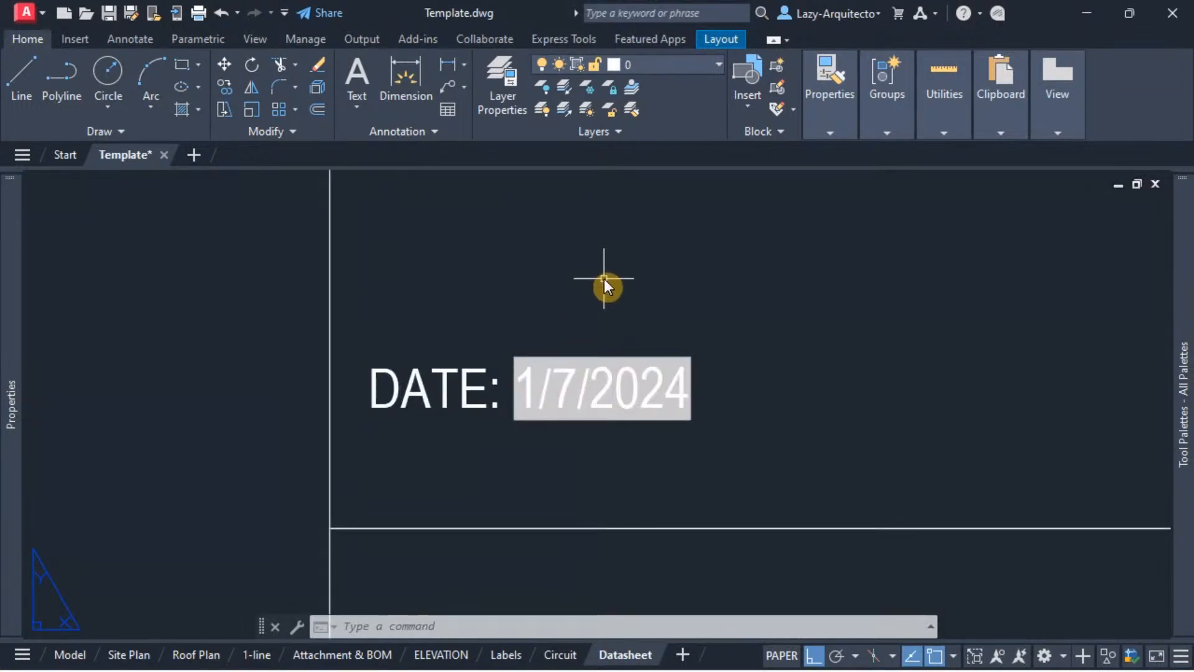
text(REA)
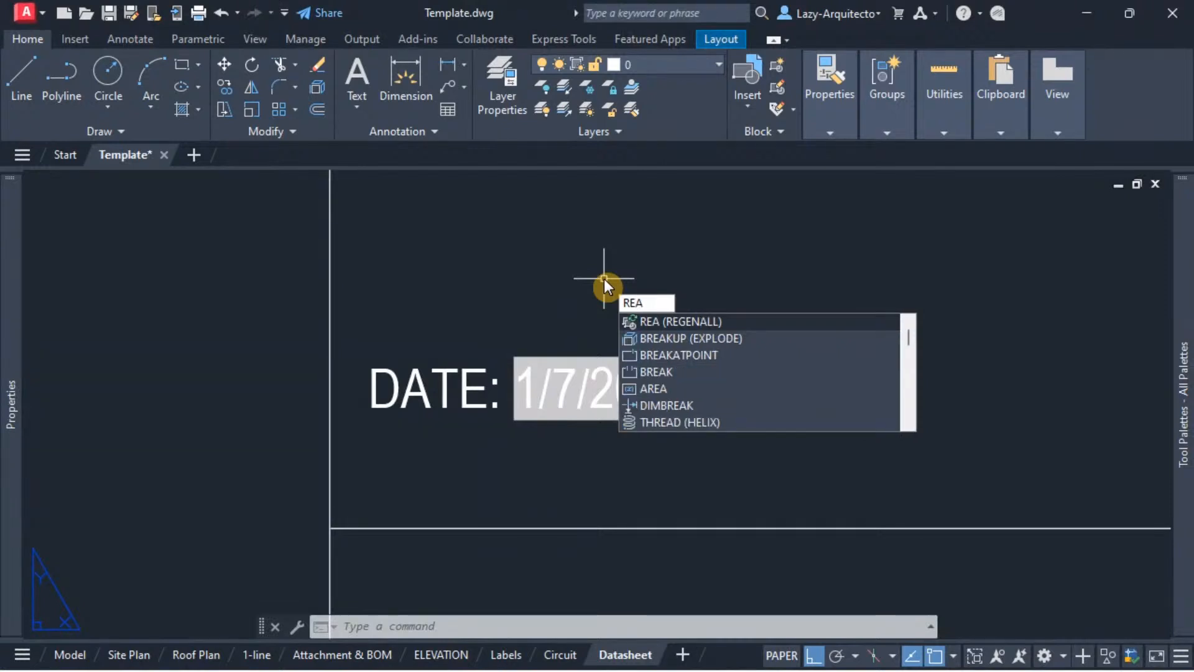
key(Return)
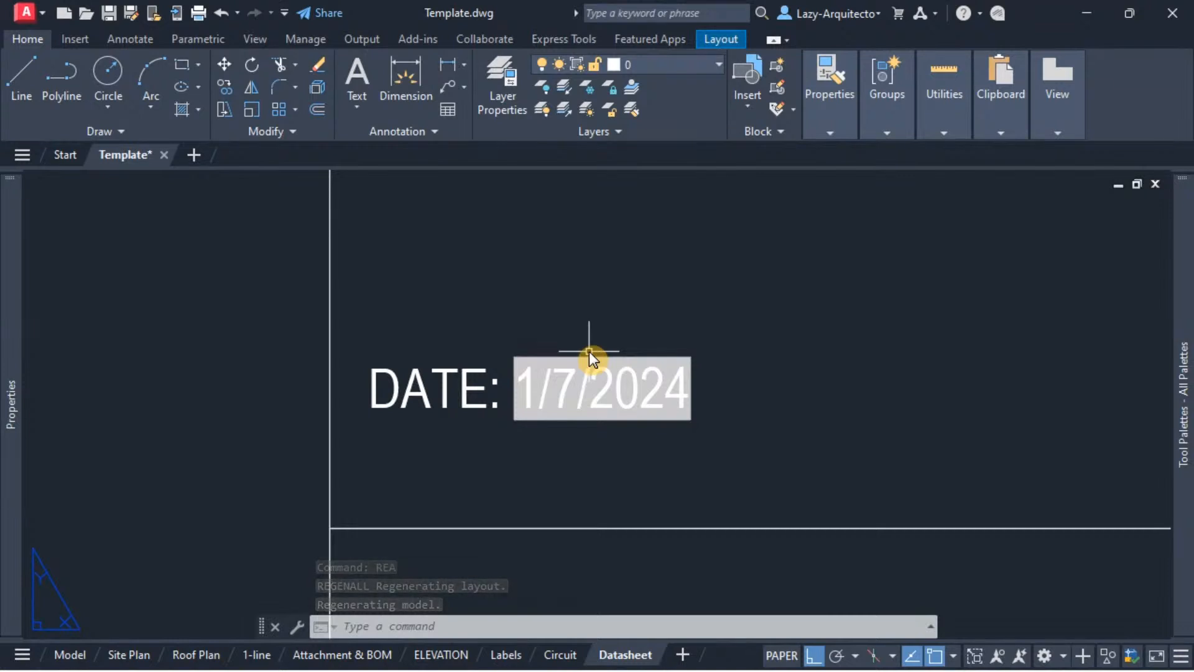
Step: Preview the plot of the Datasheet layout, examine the pasted date beside the title block date, and close the preview
text(P)
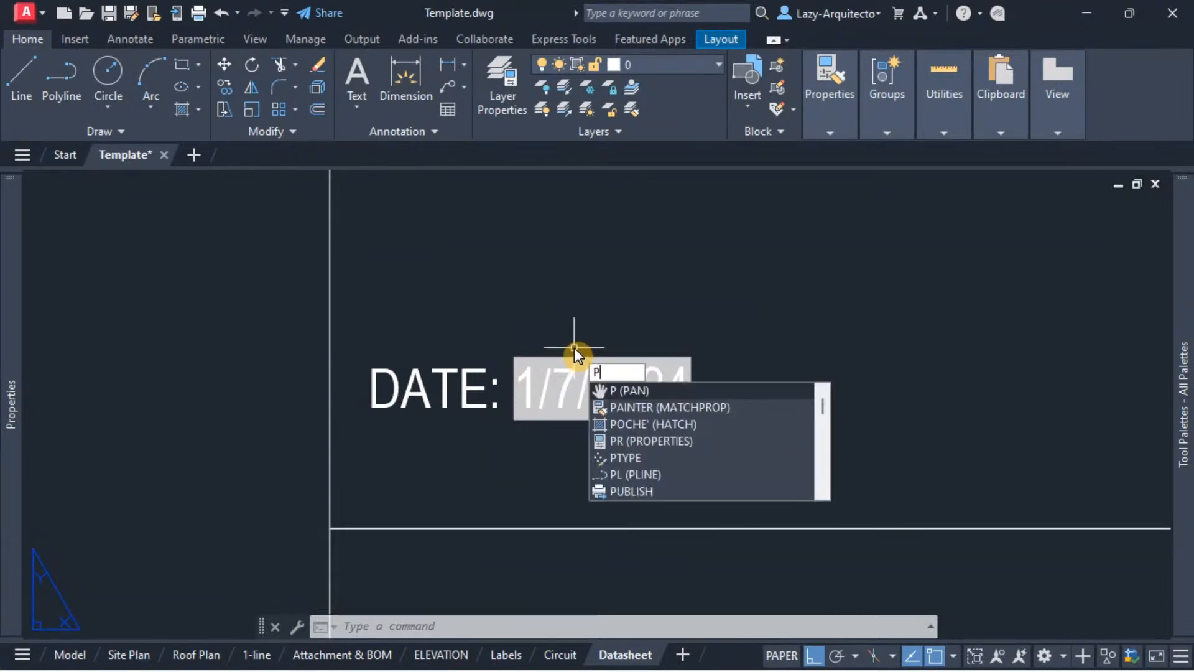
text(RE)
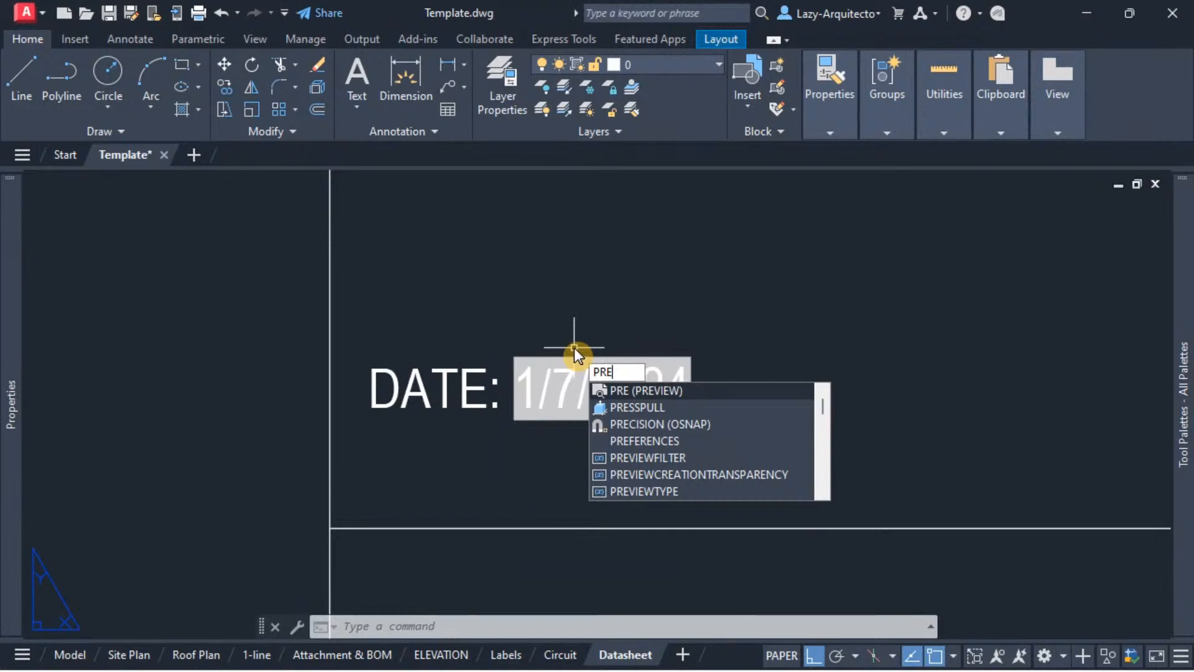
key(Return)
scroll(858, 554, up, 6)
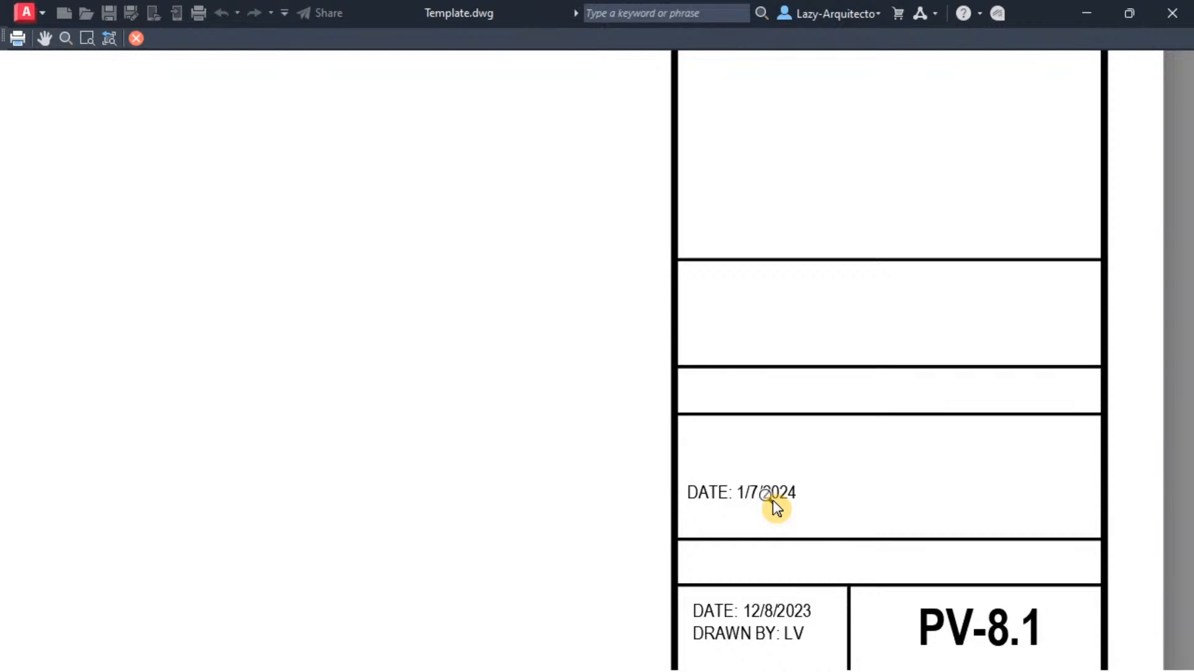
key(Escape)
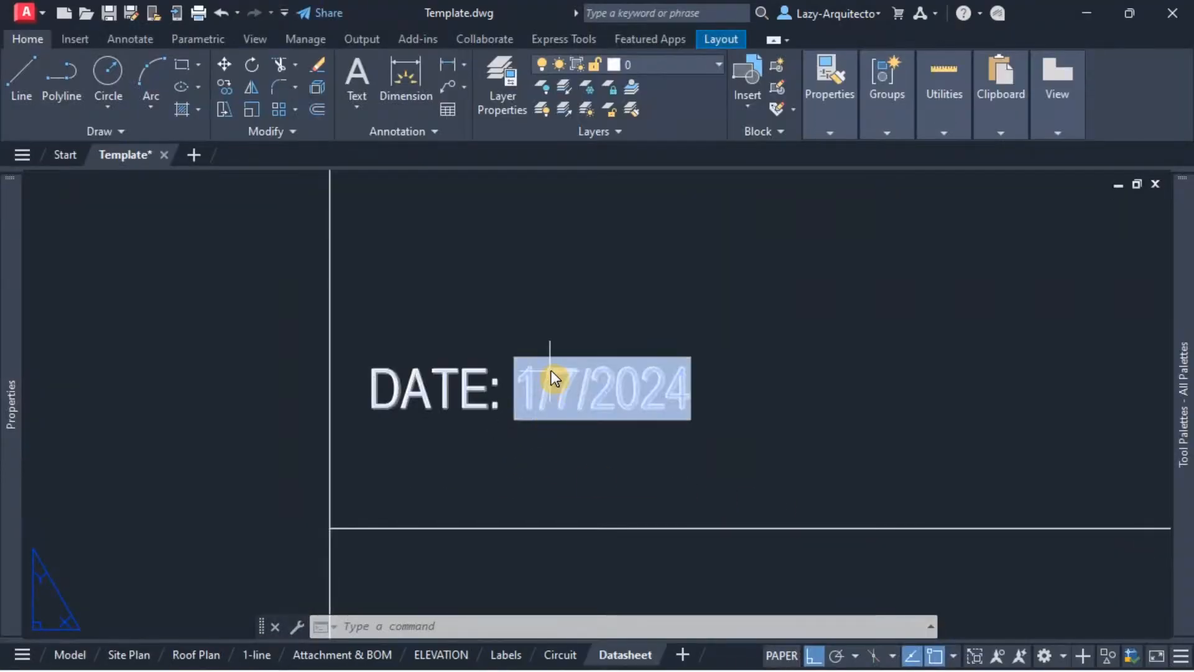
Step: Delete the pasted DATE text above the title block, keeping the original DATE and DRAWN BY text
scroll(551, 371, down, 2)
click(519, 383)
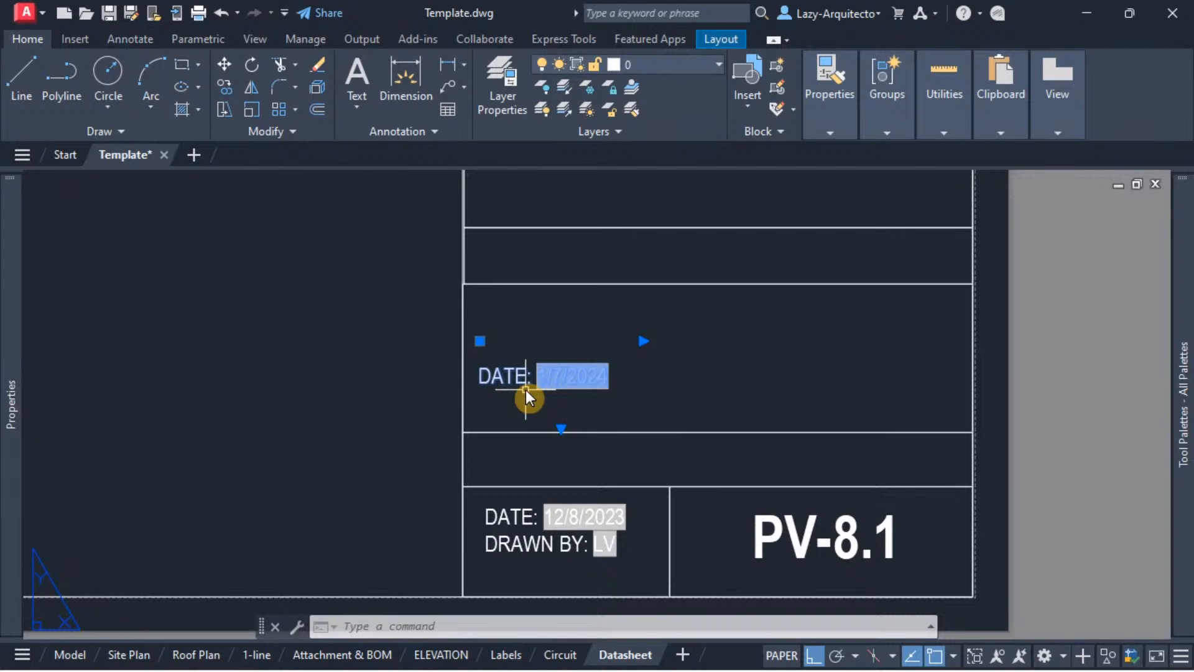
key(Delete)
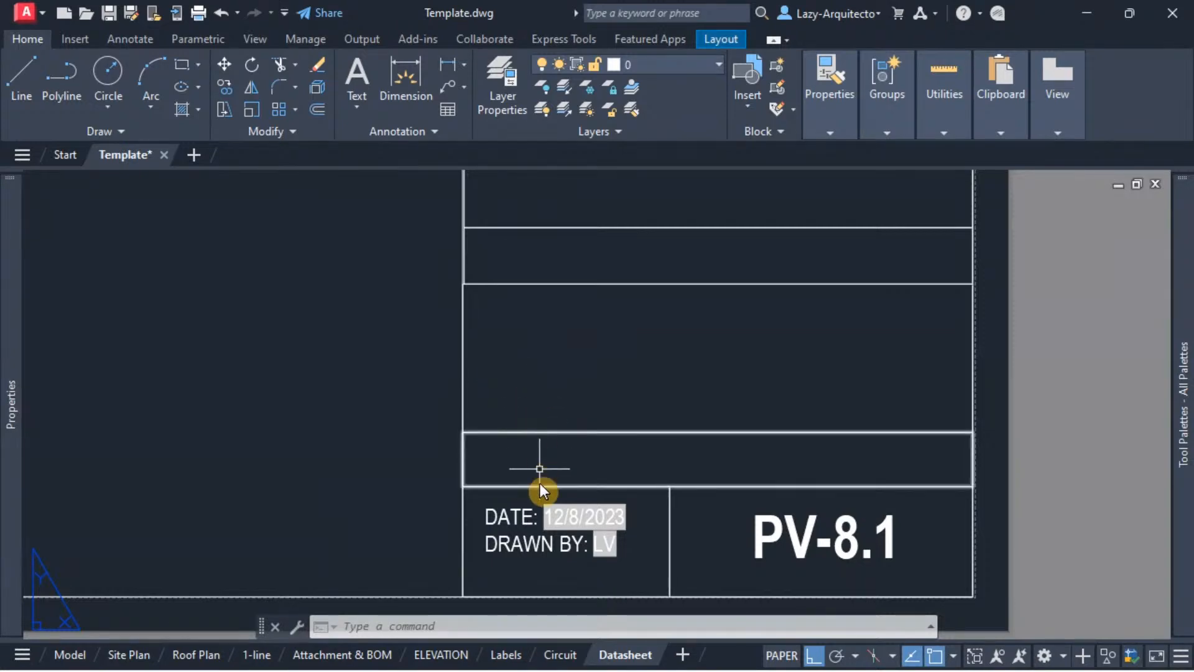
Step: Examine the title block's DATE text, look through the layouts from Labels back to Site Plan, and return to Datasheet
scroll(522, 563, up, 3)
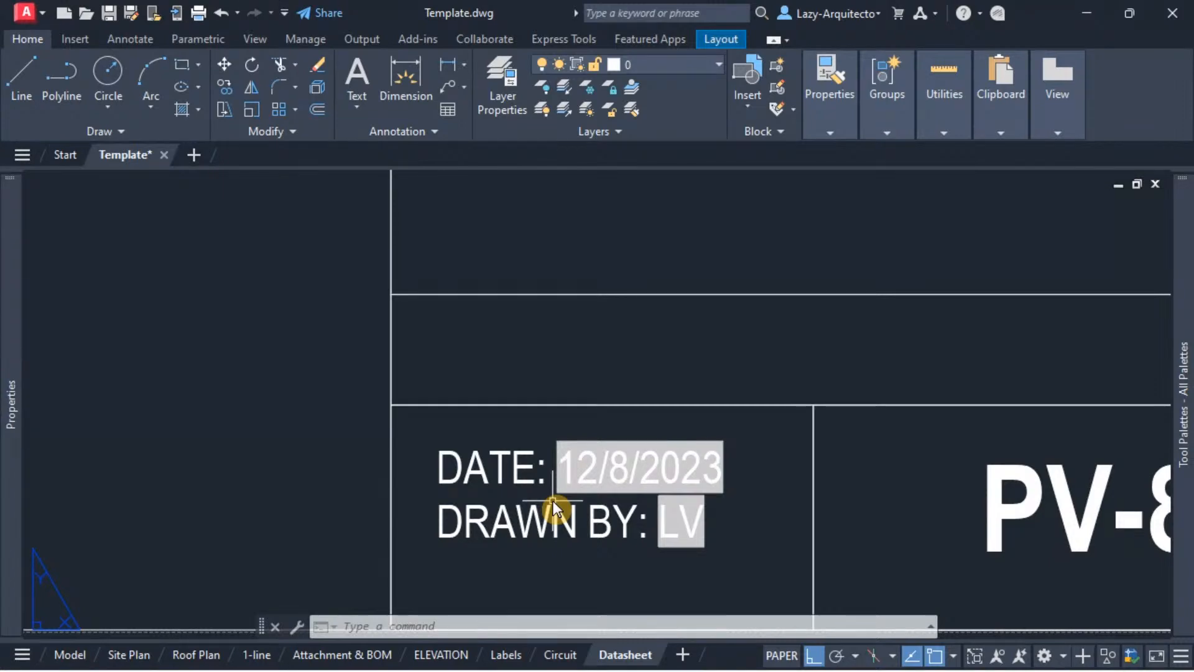
middle_drag(508, 431, 474, 410)
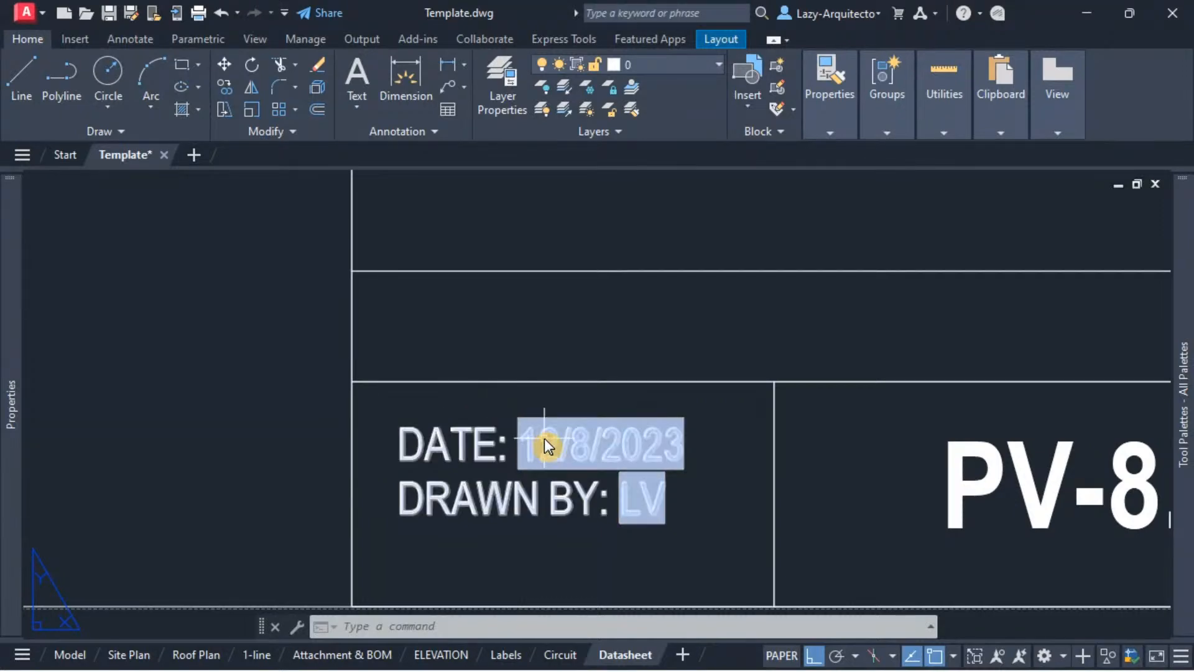
scroll(581, 398, down, 2)
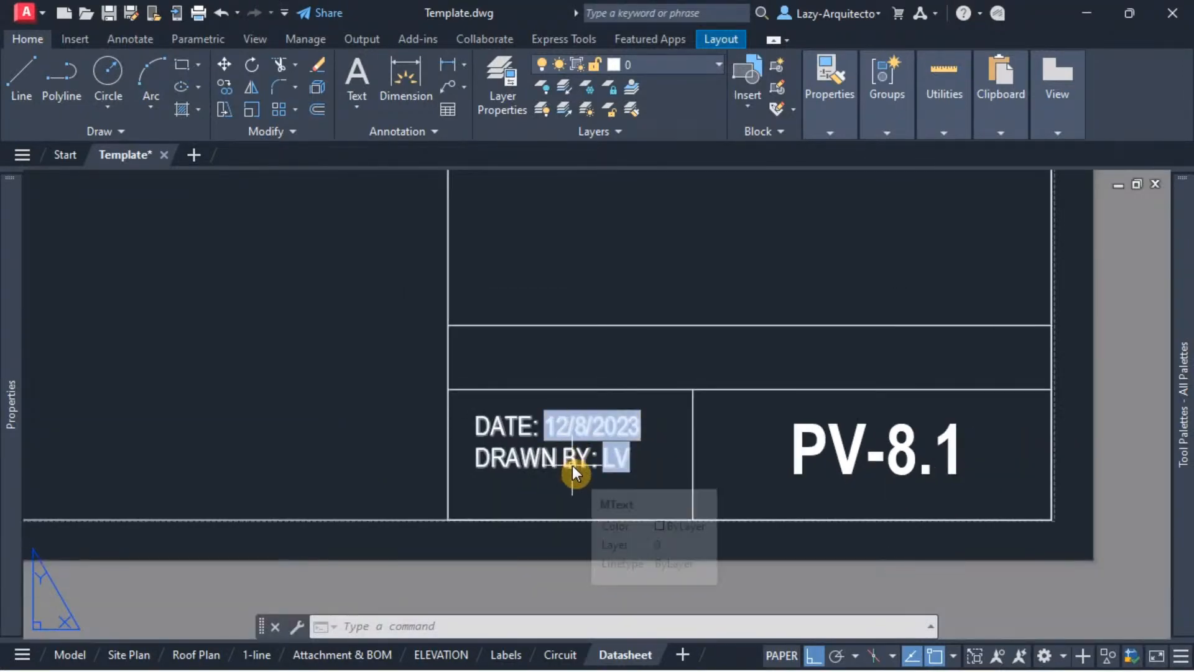
scroll(511, 538, down, 2)
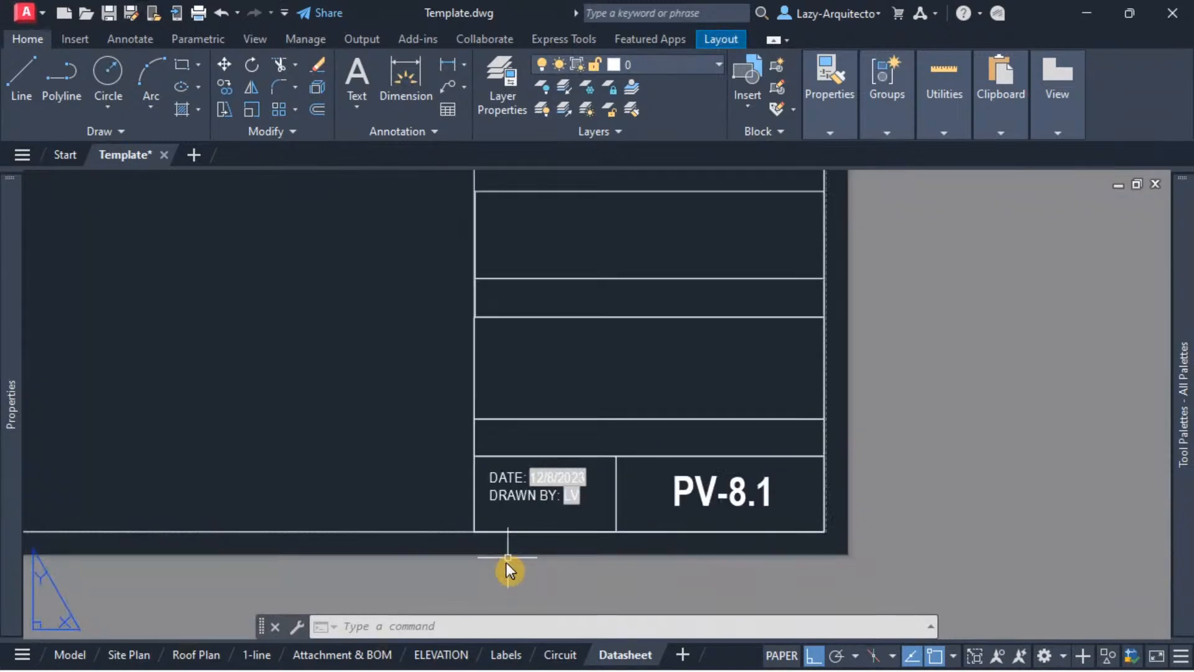
mouse_move(494, 657)
click(505, 655)
click(441, 654)
click(352, 660)
click(255, 655)
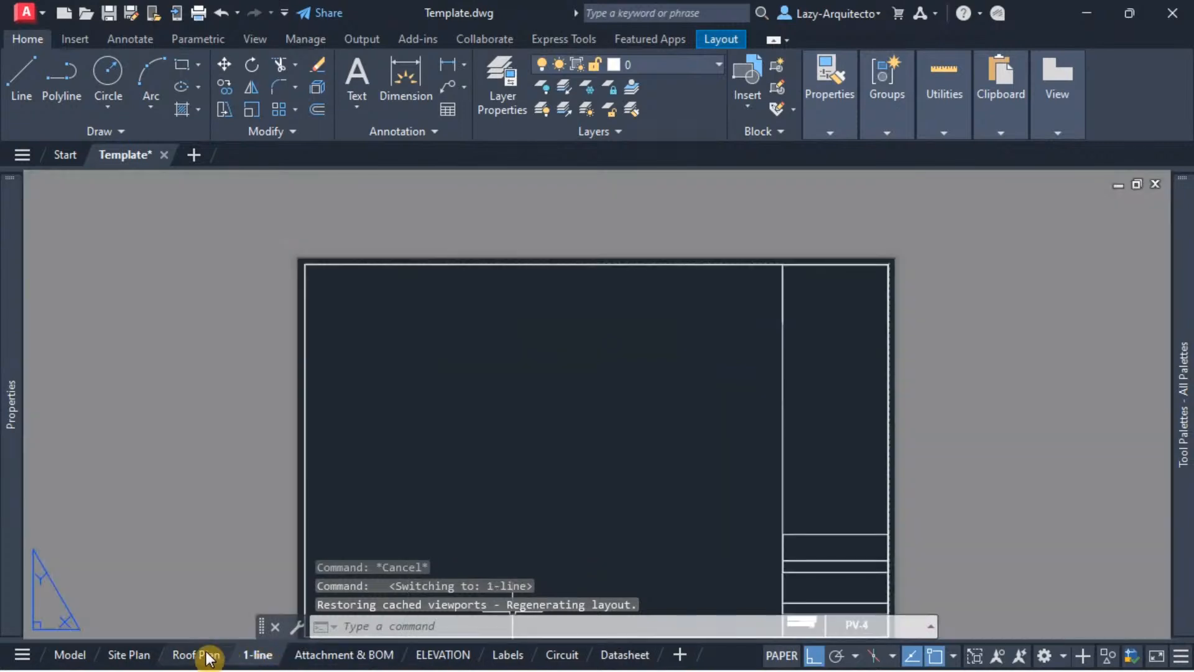
click(194, 655)
click(127, 654)
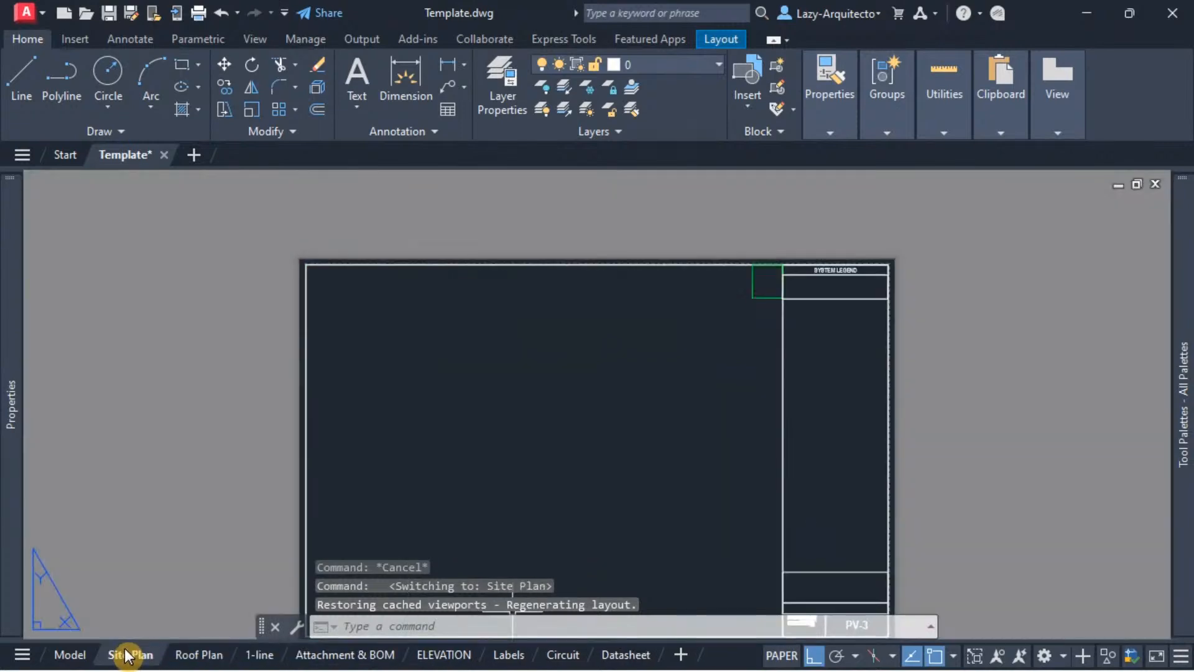
click(624, 654)
Step: Examine the Datasheet title block's date, then switch to the Attachment & BOM layout and view the area around its date
middle_drag(595, 498, 640, 526)
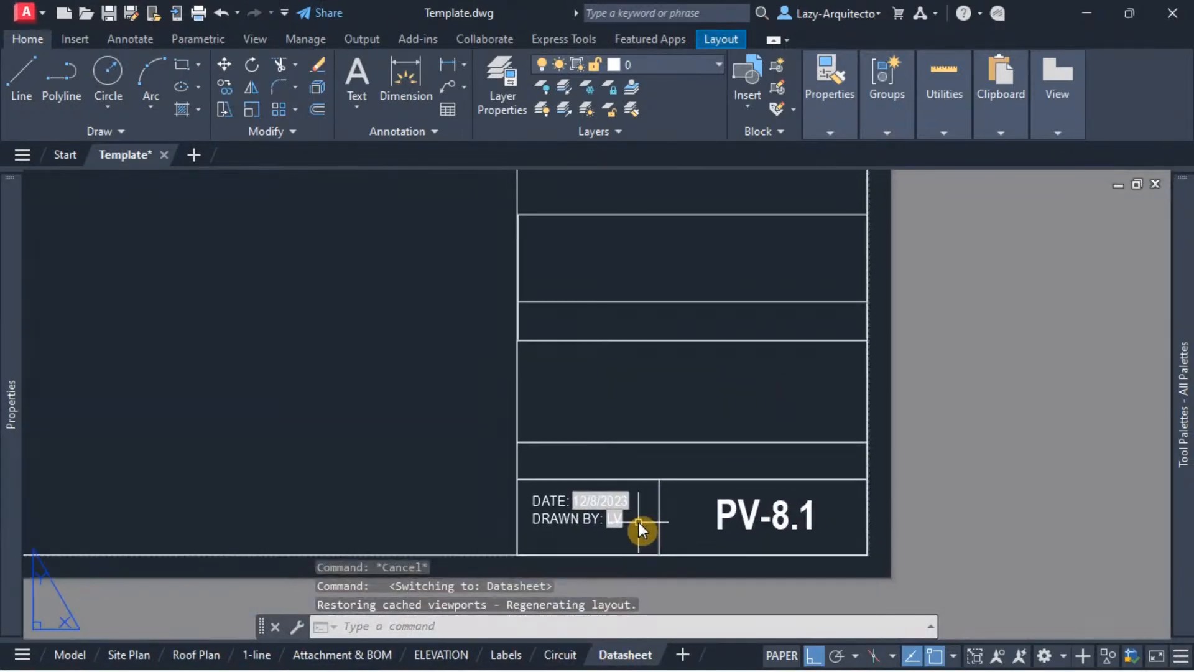
scroll(640, 521, up, 3)
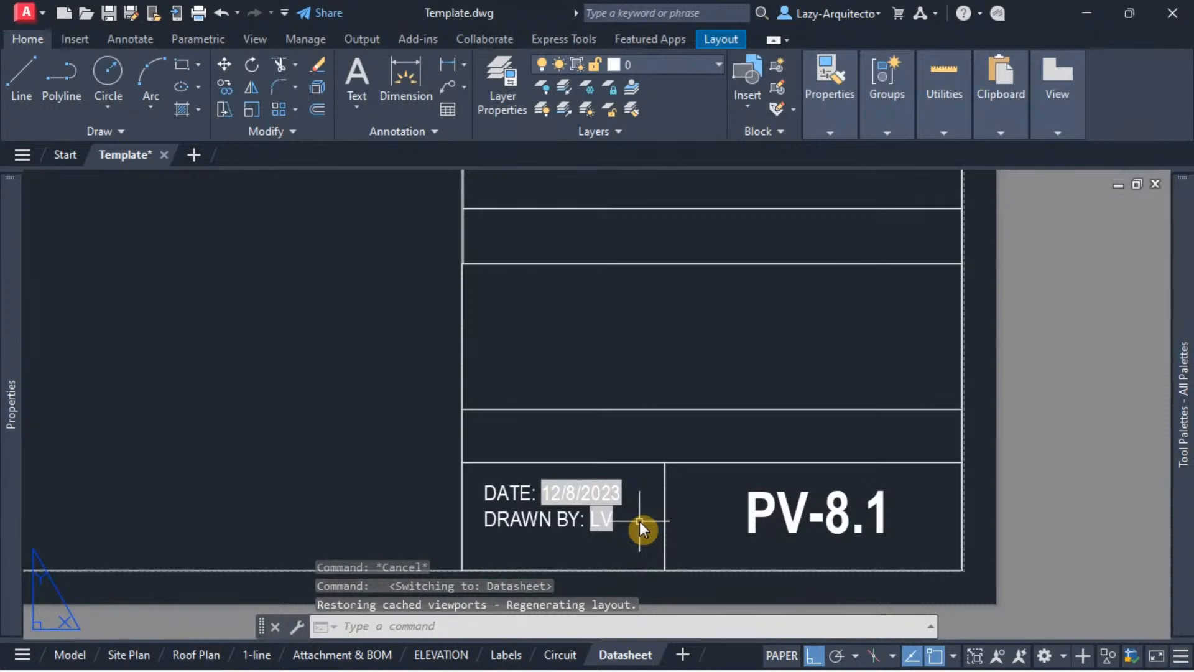
scroll(658, 557, up, 2)
scroll(658, 557, up, 1)
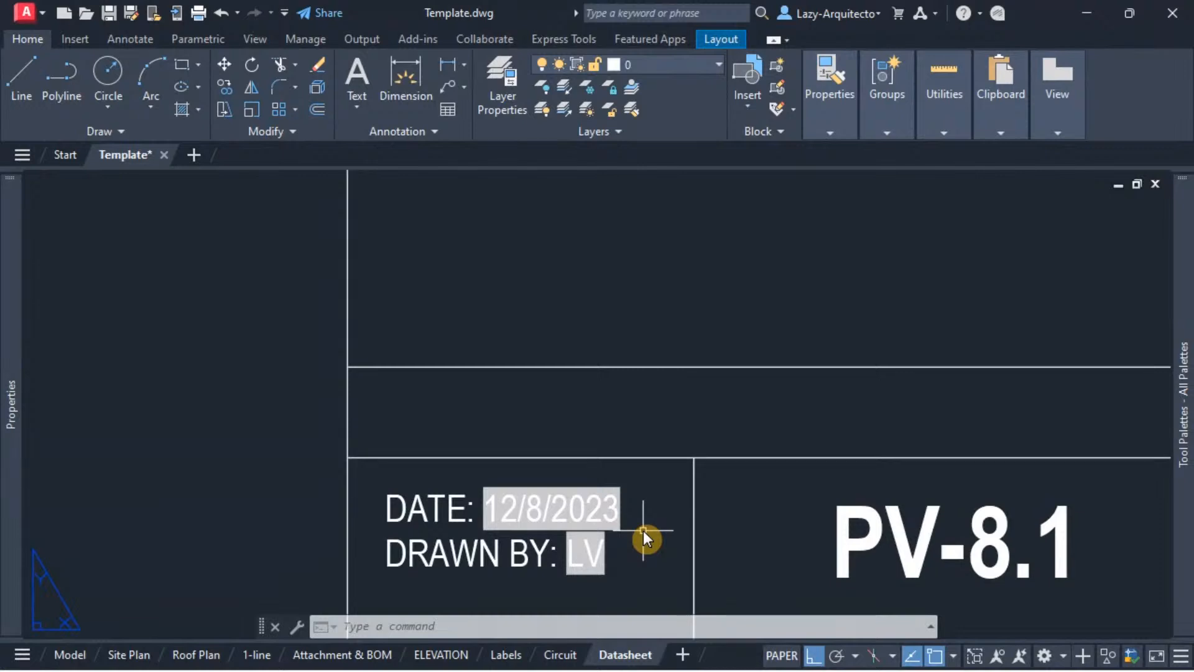
scroll(643, 531, down, 1)
middle_drag(448, 427, 514, 463)
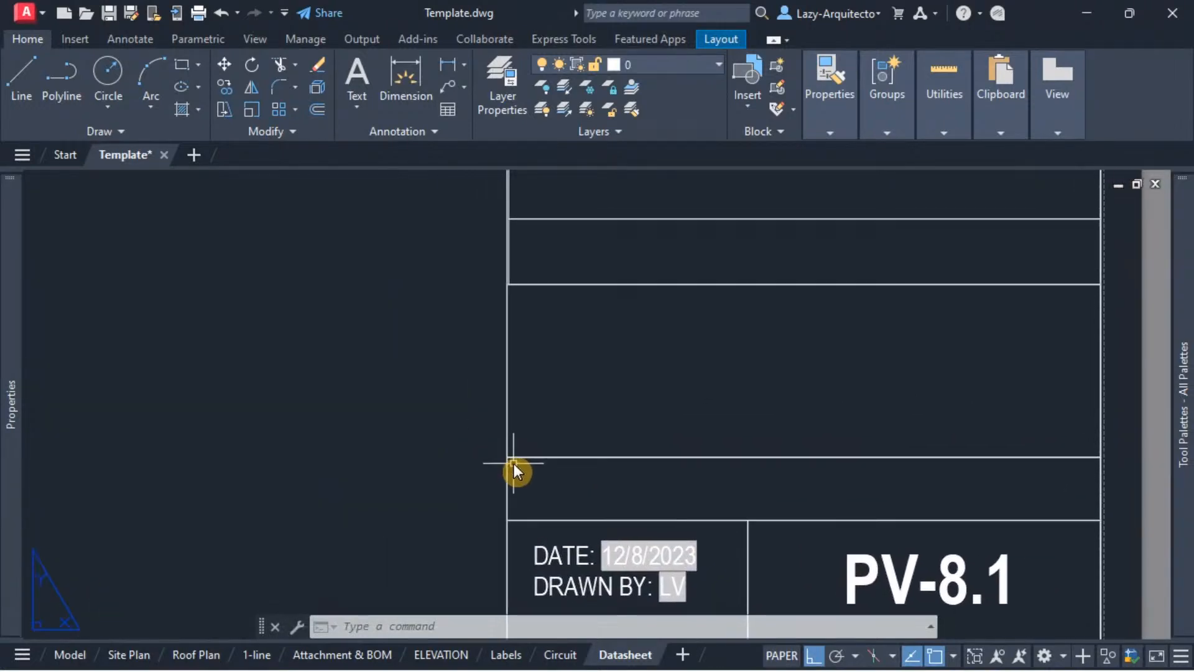
scroll(632, 466, up, 1)
scroll(632, 466, down, 3)
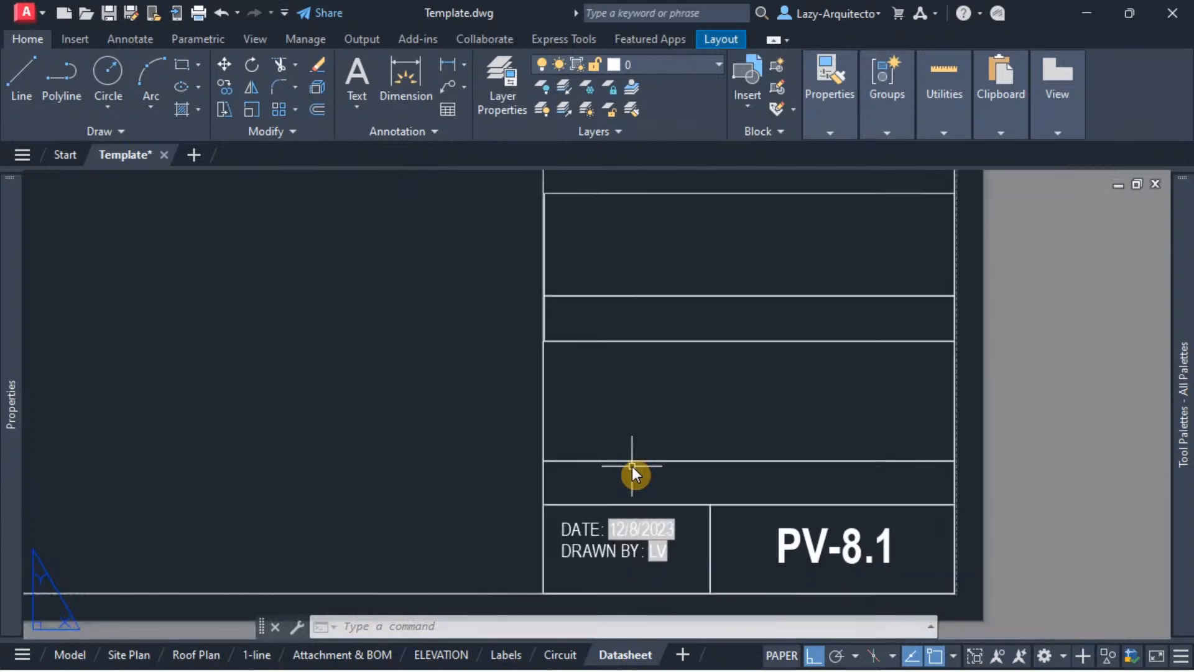
middle_drag(603, 408, 634, 428)
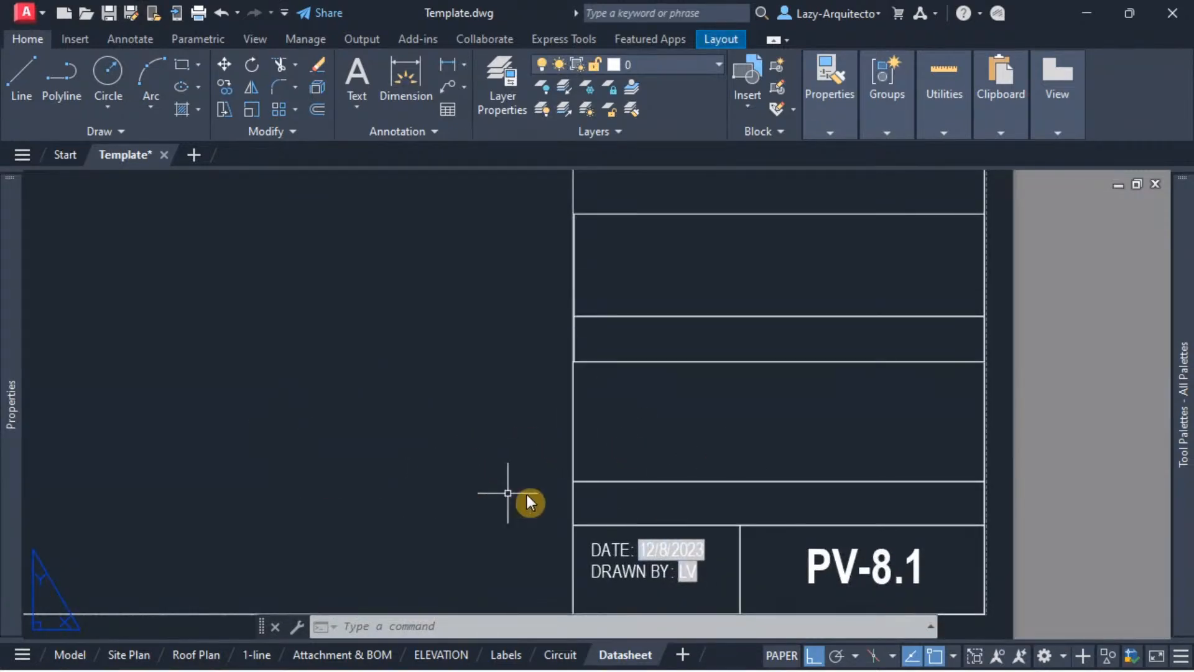
click(365, 654)
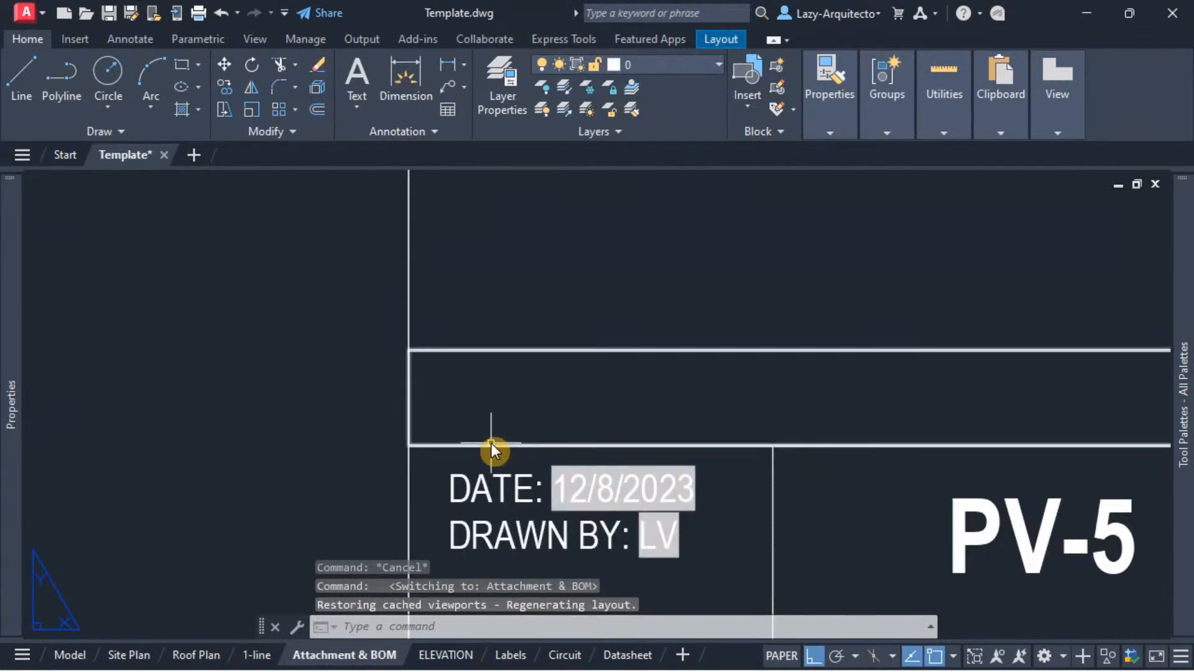
scroll(491, 442, down, 1)
middle_drag(508, 362, 546, 427)
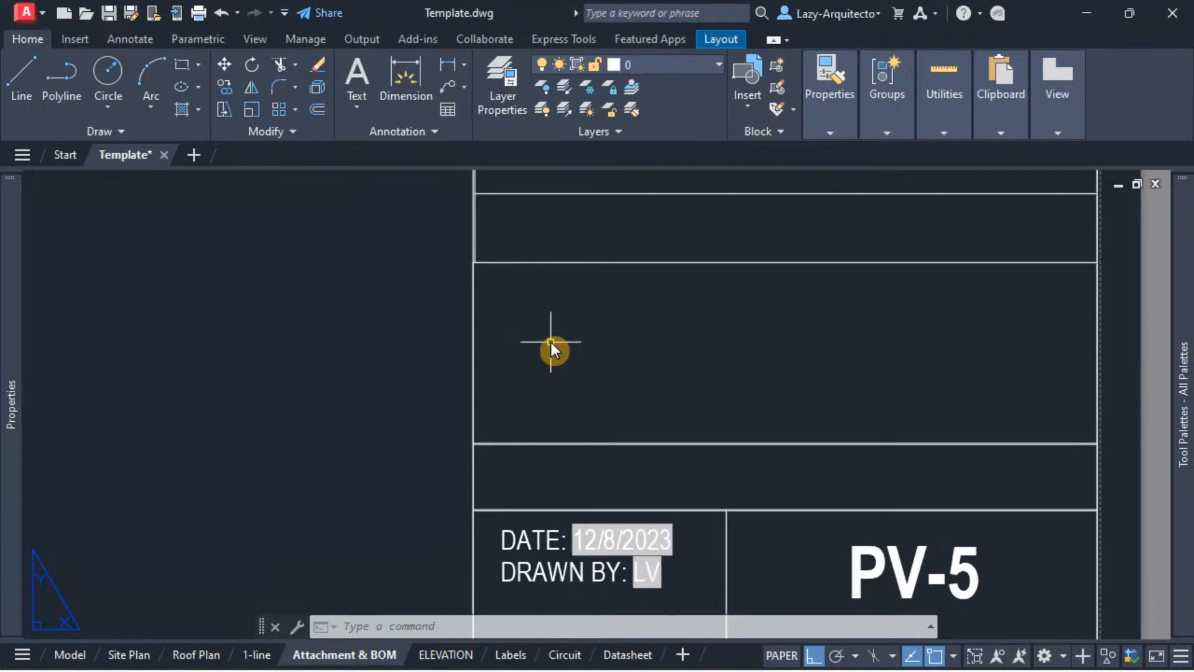
Step: Display the Command Macros palette with COMMANDMACROS and show its saved macros
text(CO)
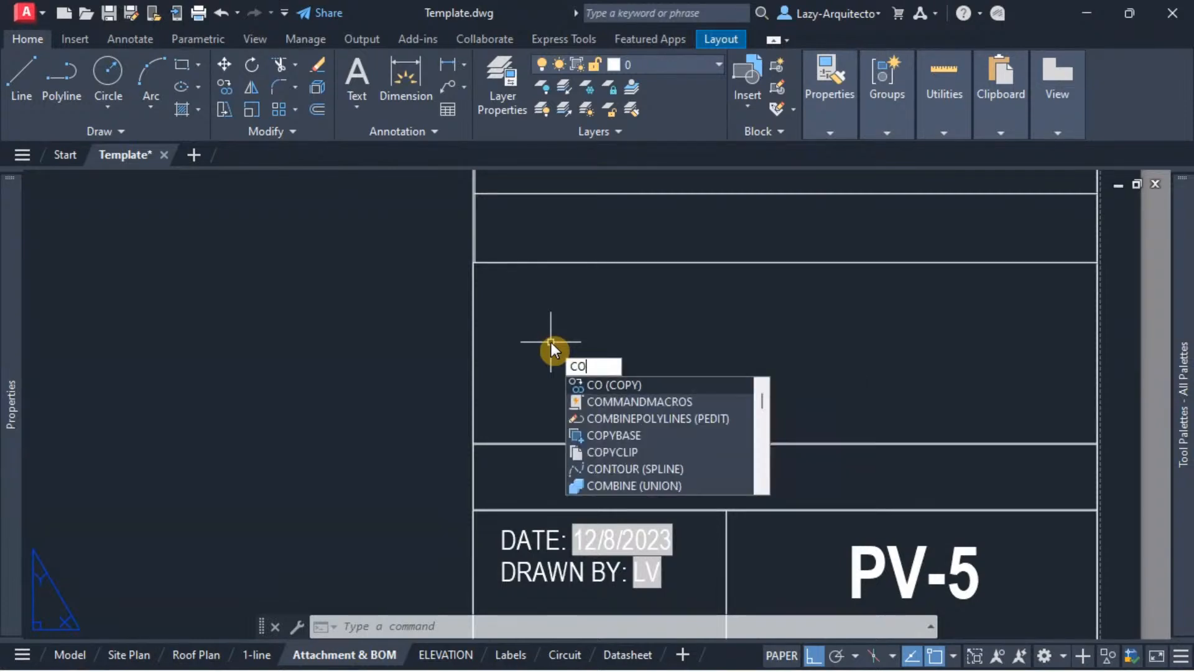
text(MMANB)
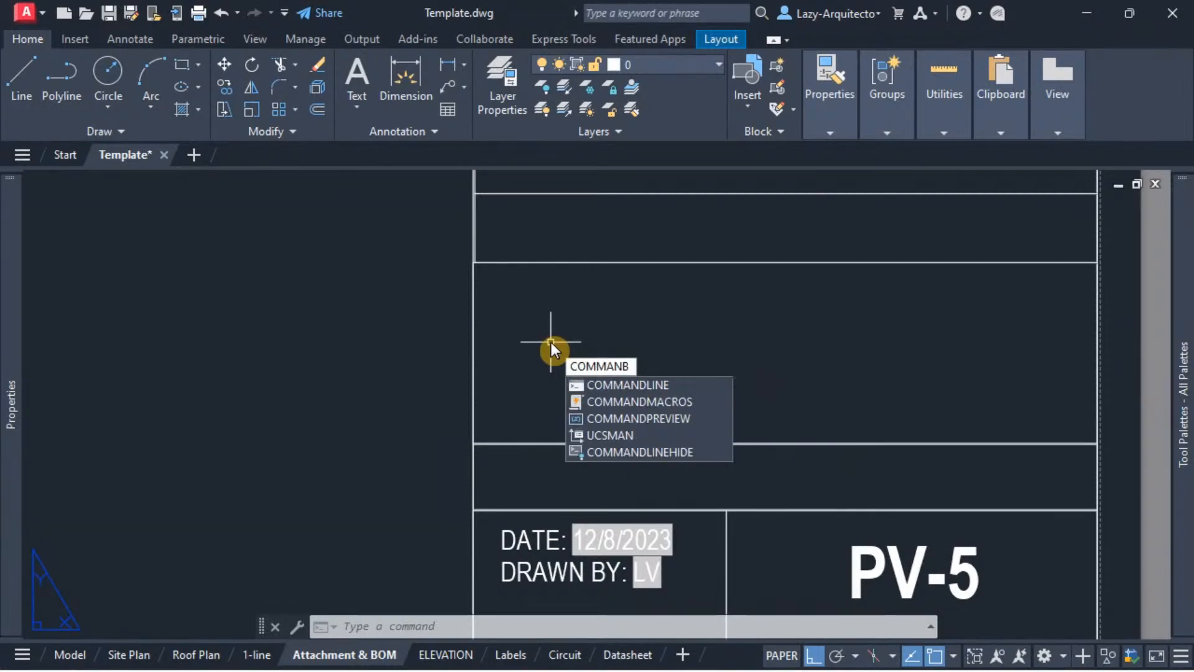
click(640, 400)
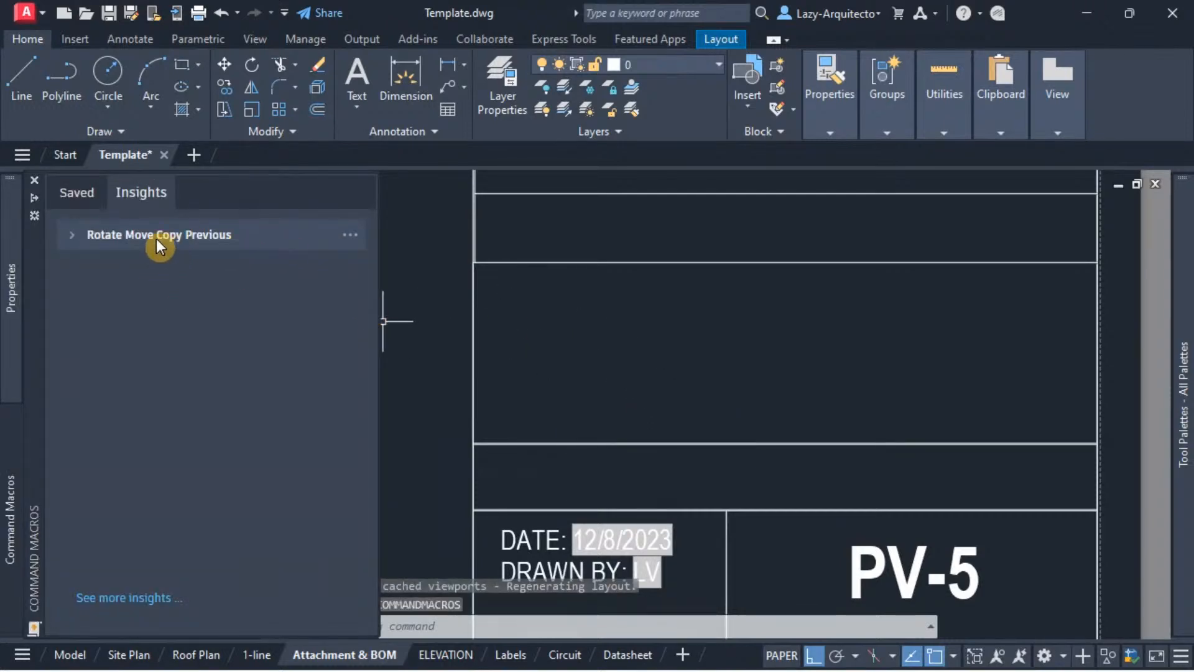
click(87, 197)
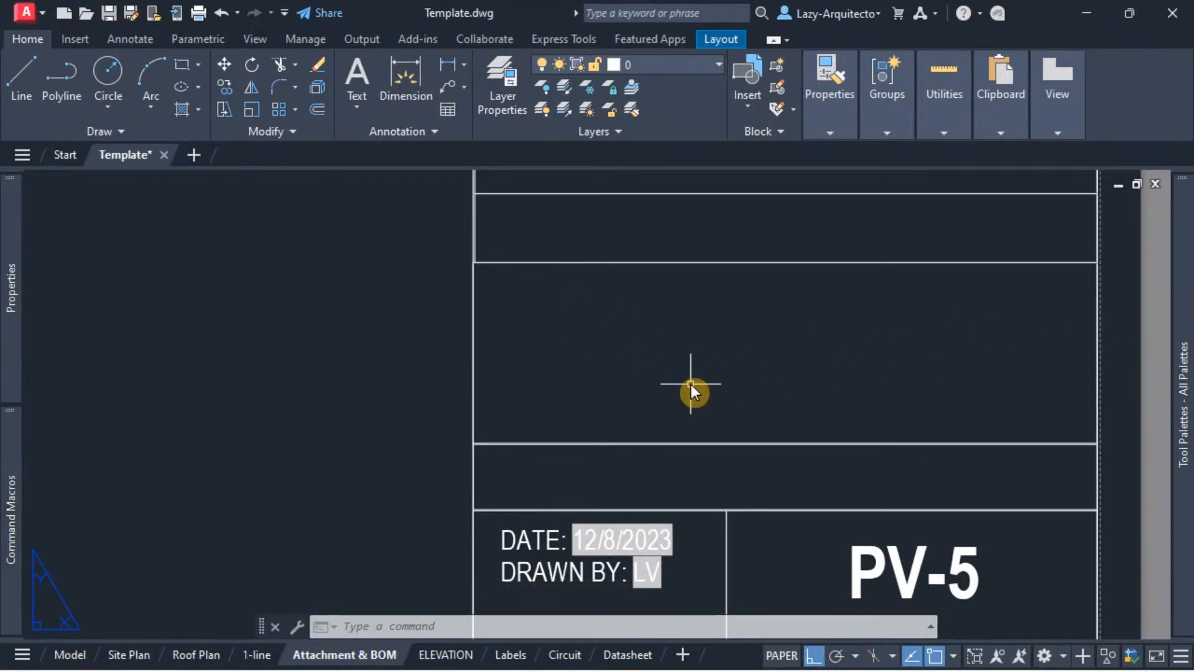
Step: Redisplay the tool palettes, look through the custom command tools, and bring up the list of saved command macros
key(ctrl+3)
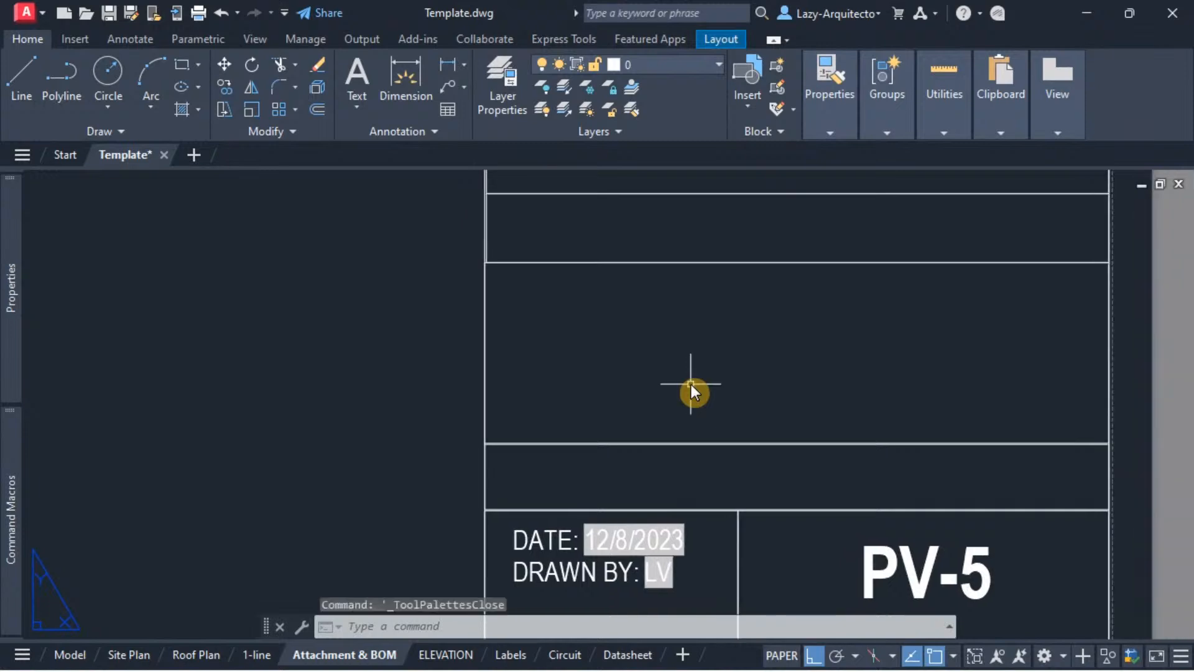
key(ctrl+3)
mouse_move(1180, 250)
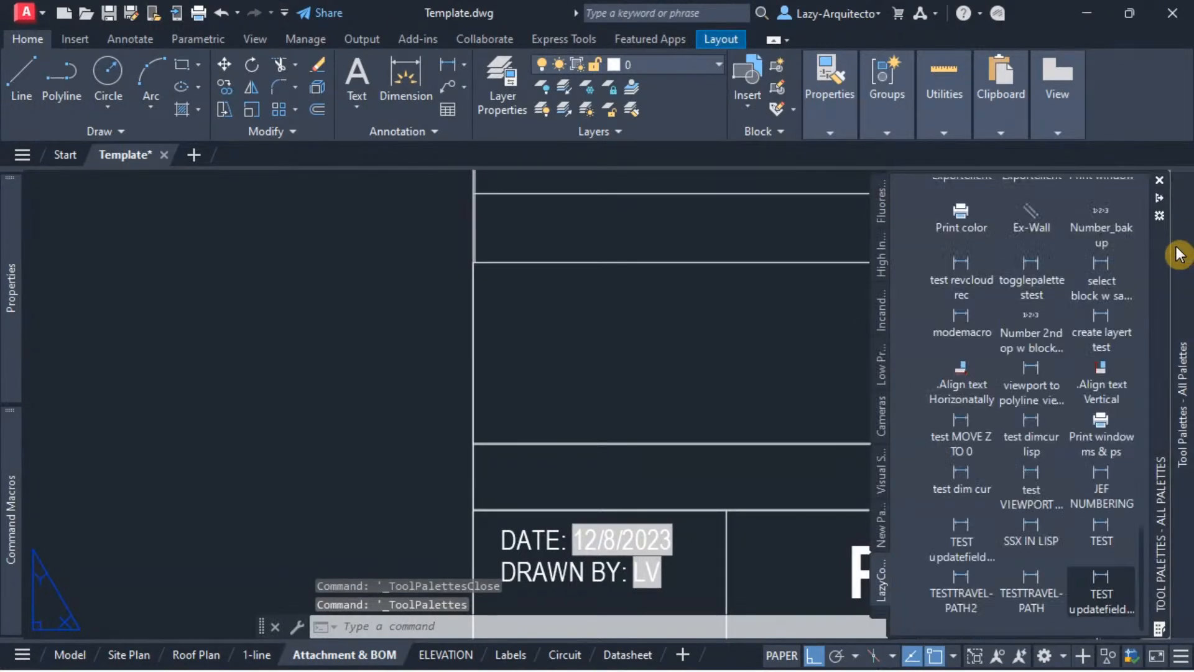
scroll(980, 364, up, 10)
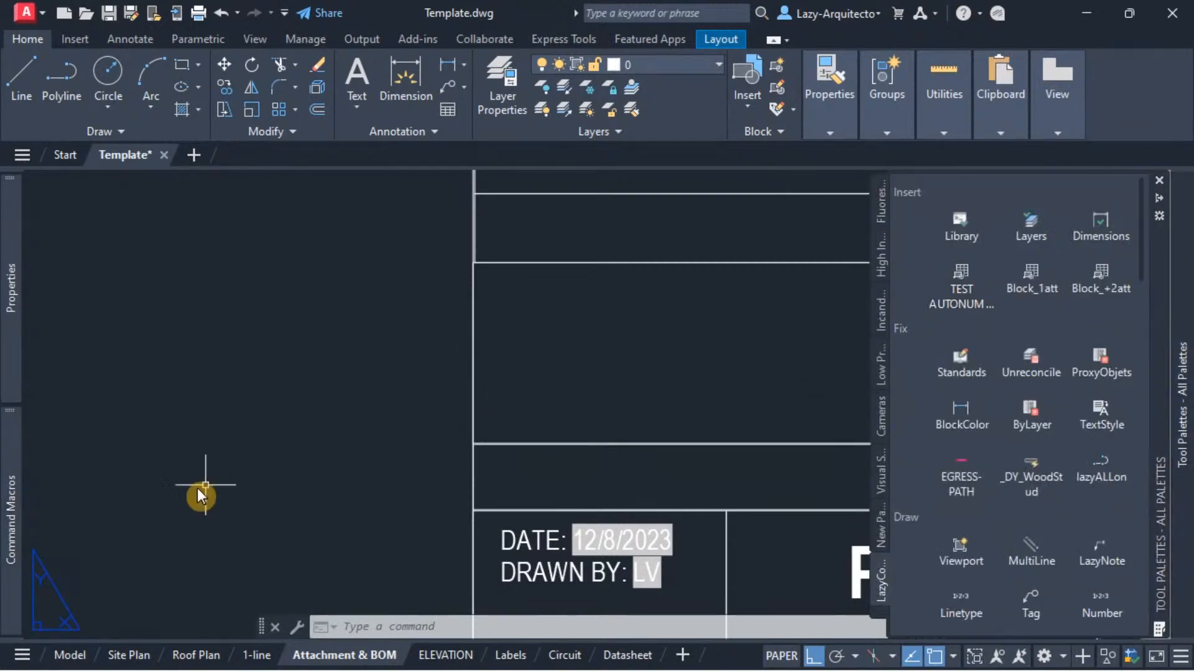
mouse_move(18, 503)
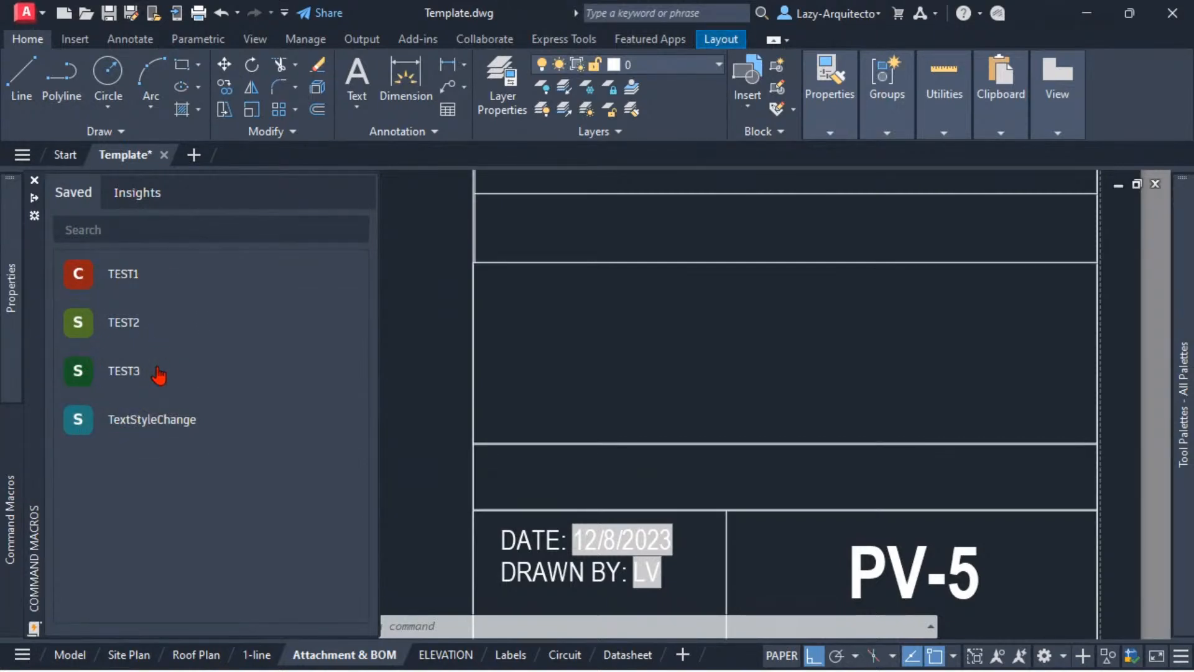
Step: Edit the saved TextStyleChange macro in the Command Macro Editor and rename it lazyUPDATEFIELD
right_click(145, 424)
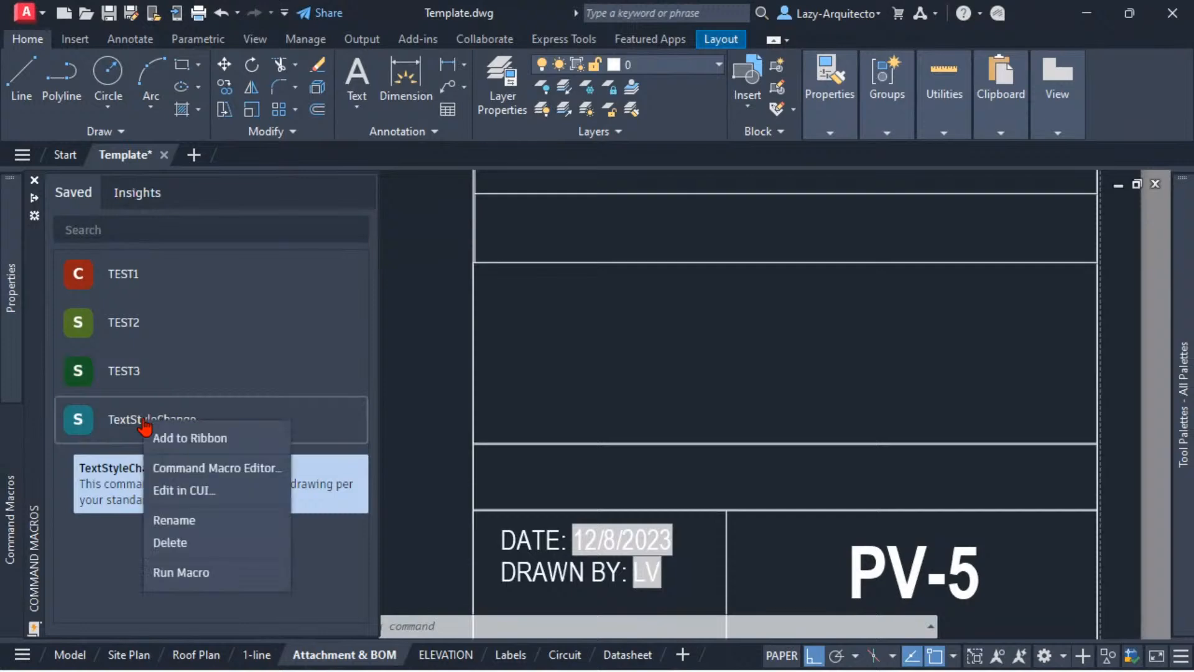
click(179, 466)
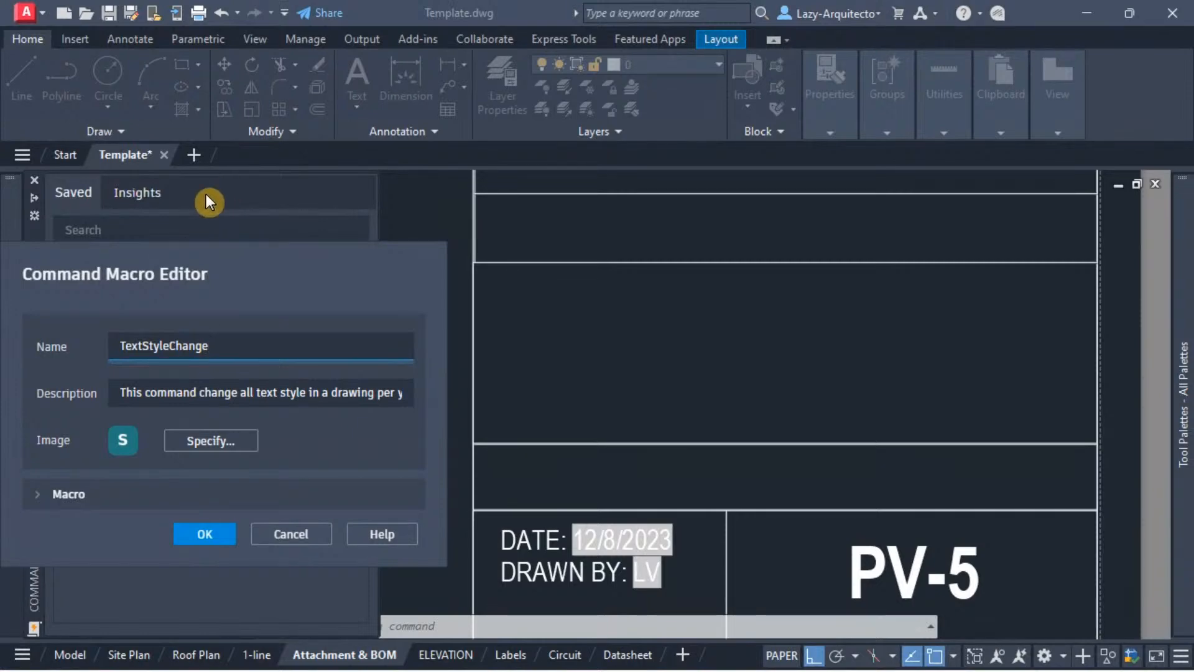
drag(9, 262, 432, 213)
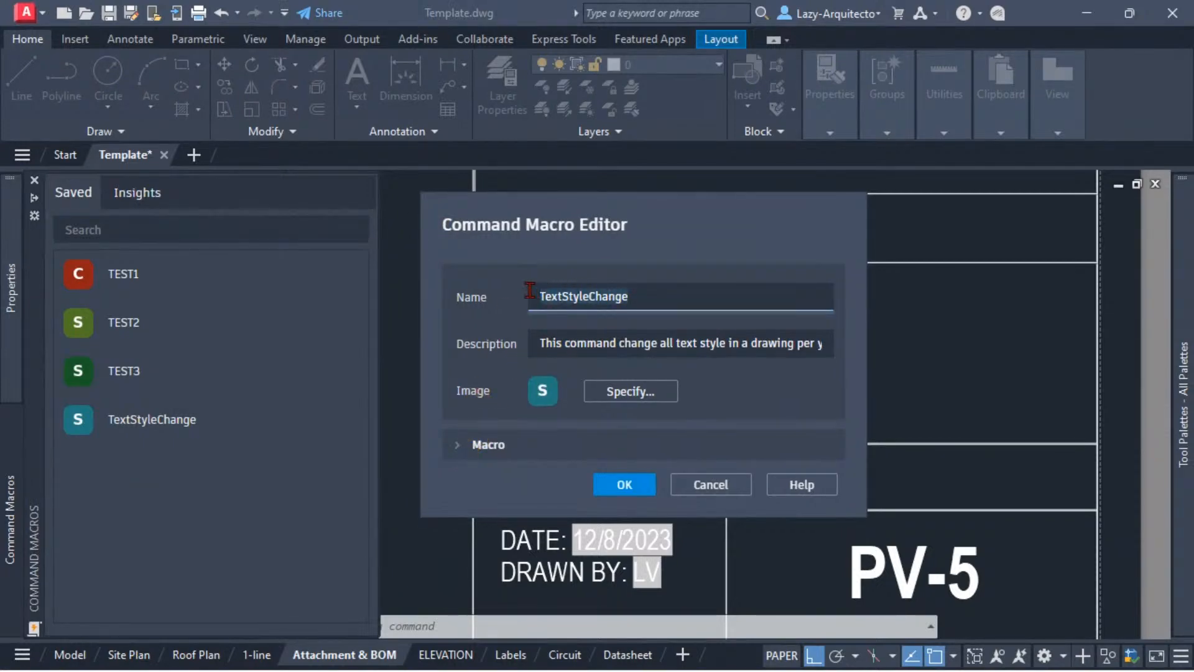
key(BackSpace)
text(LA)
key(BackSpace)
key(BackSpace)
text(lazyUPDATEFIELD)
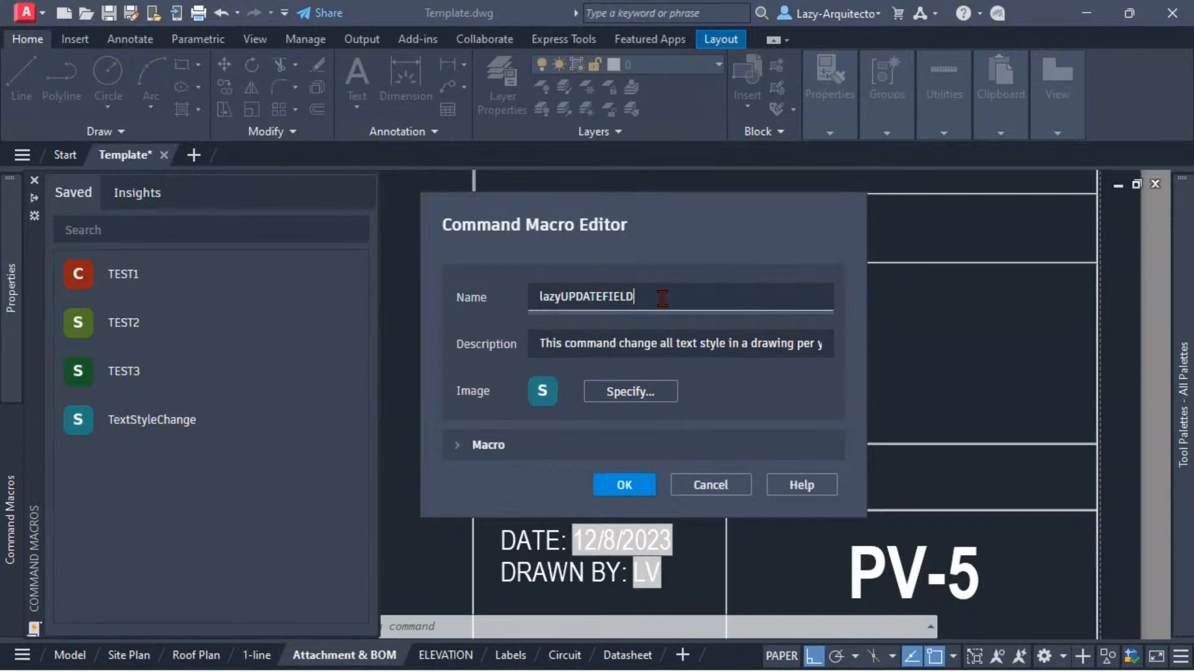
click(661, 298)
Step: Change the macro's description to "This command update all fields in all layouts"
click(659, 354)
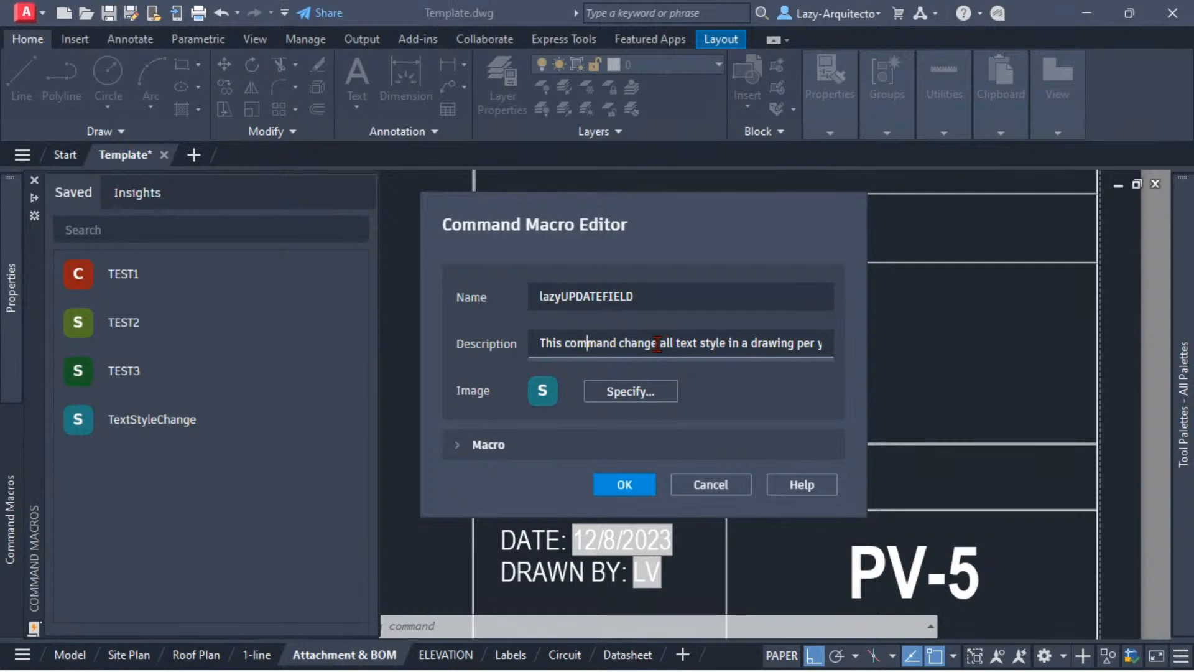
drag(620, 343, 660, 343)
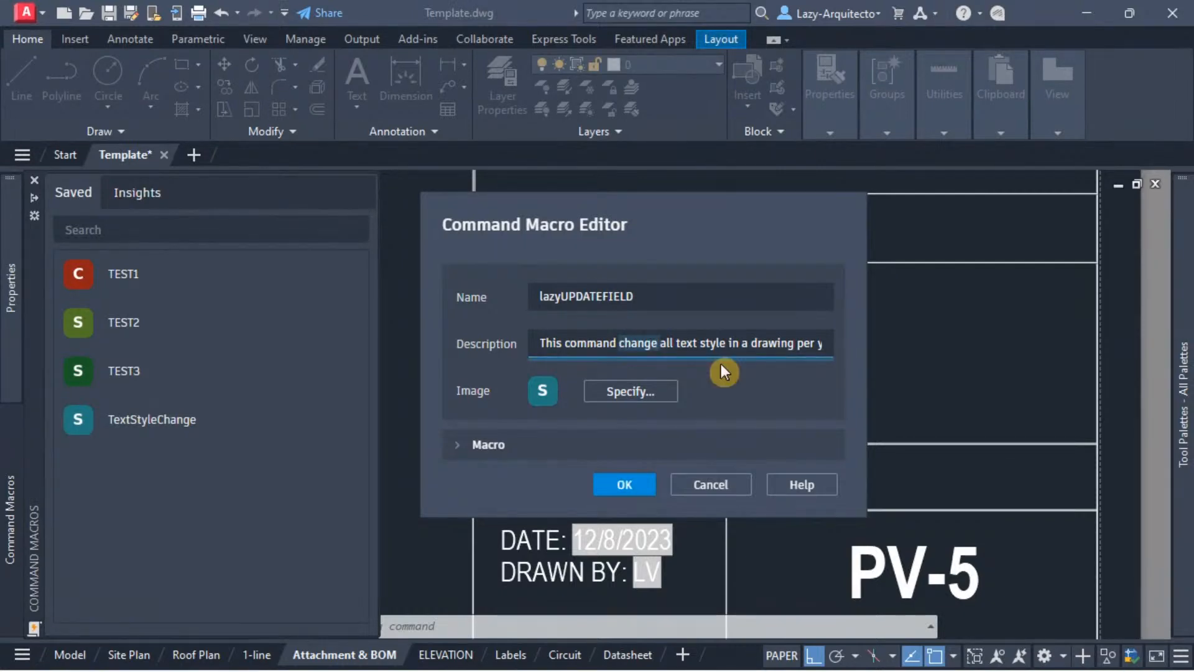
text(update)
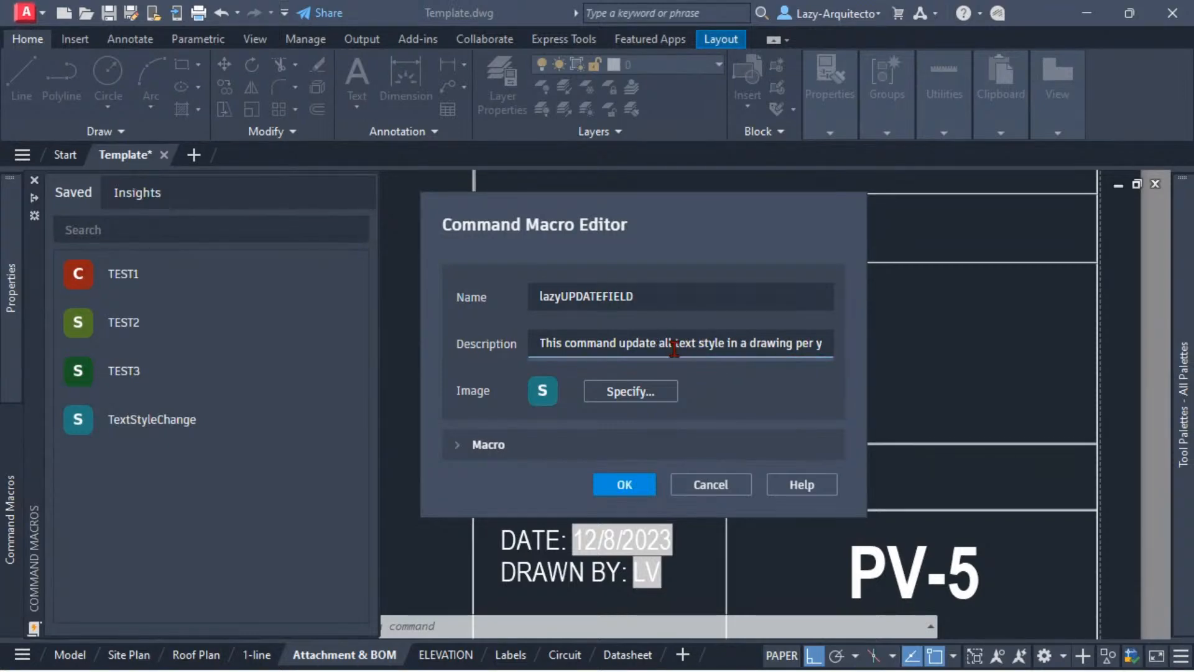
drag(673, 345, 841, 336)
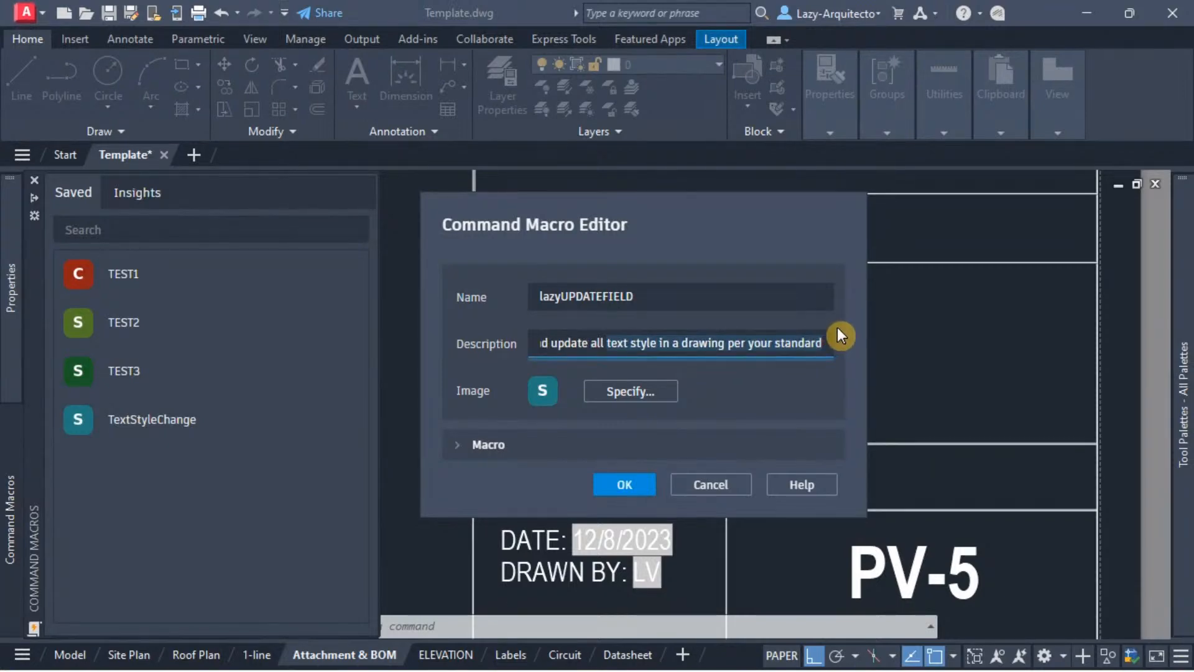
text(fields)
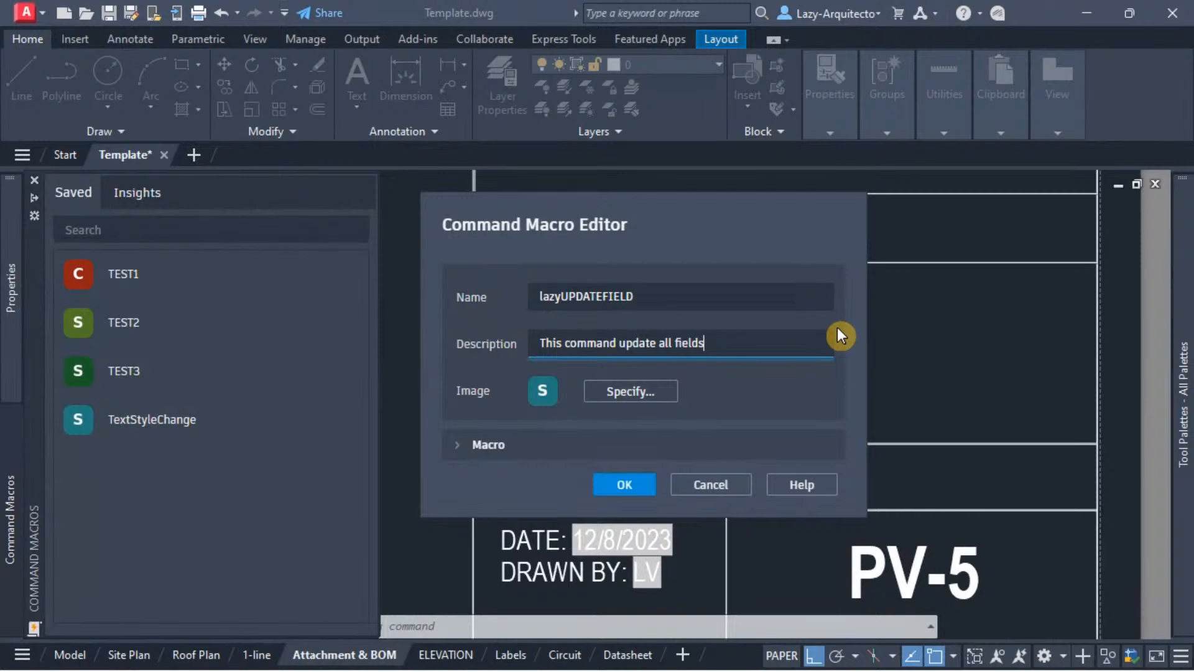
text( in all layouts)
click(753, 298)
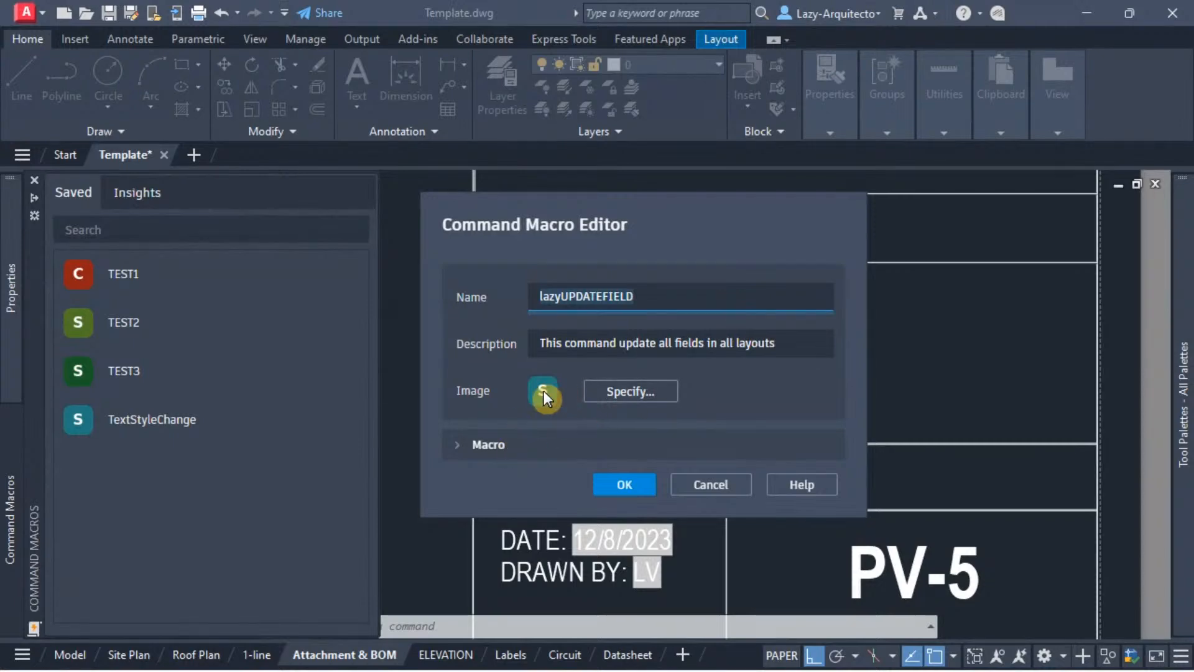
Step: Keep the macro's current image and clear the existing command string from its macro code
click(600, 400)
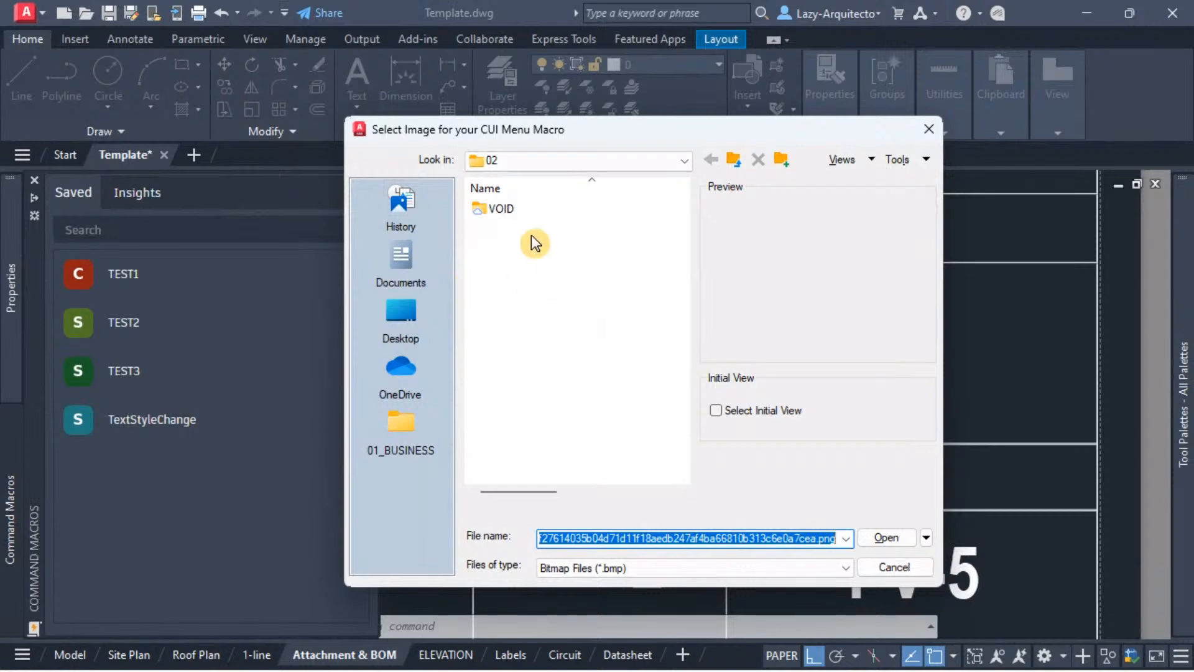
click(928, 130)
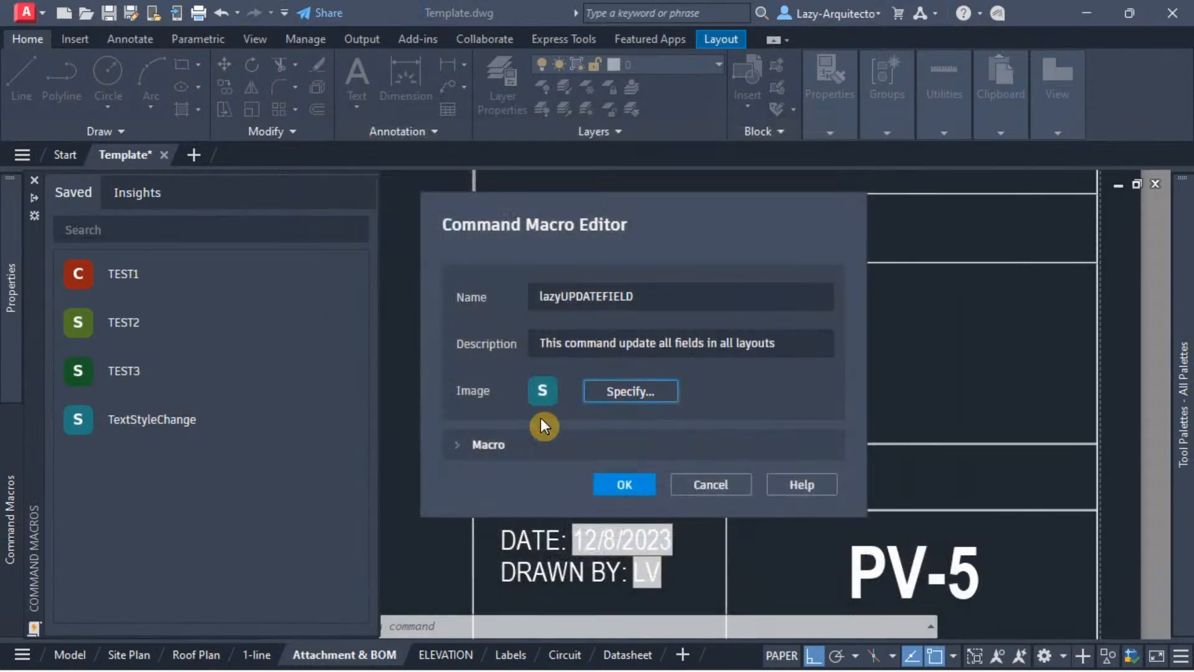
click(460, 442)
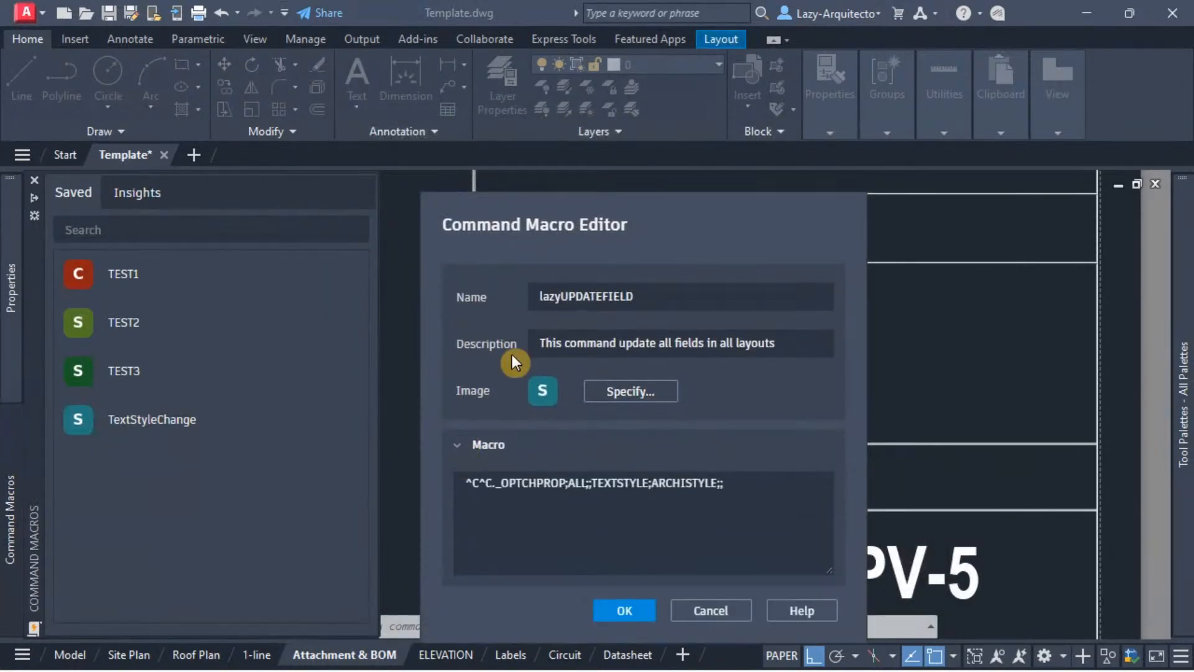
drag(755, 488, 465, 501)
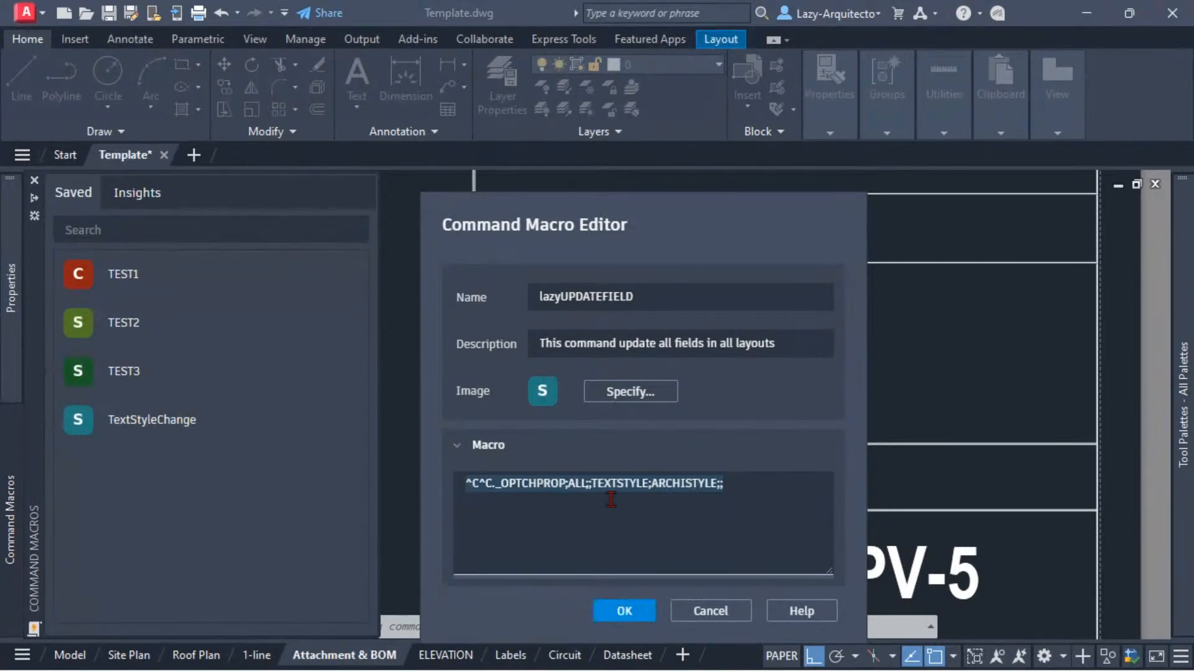
key(Delete)
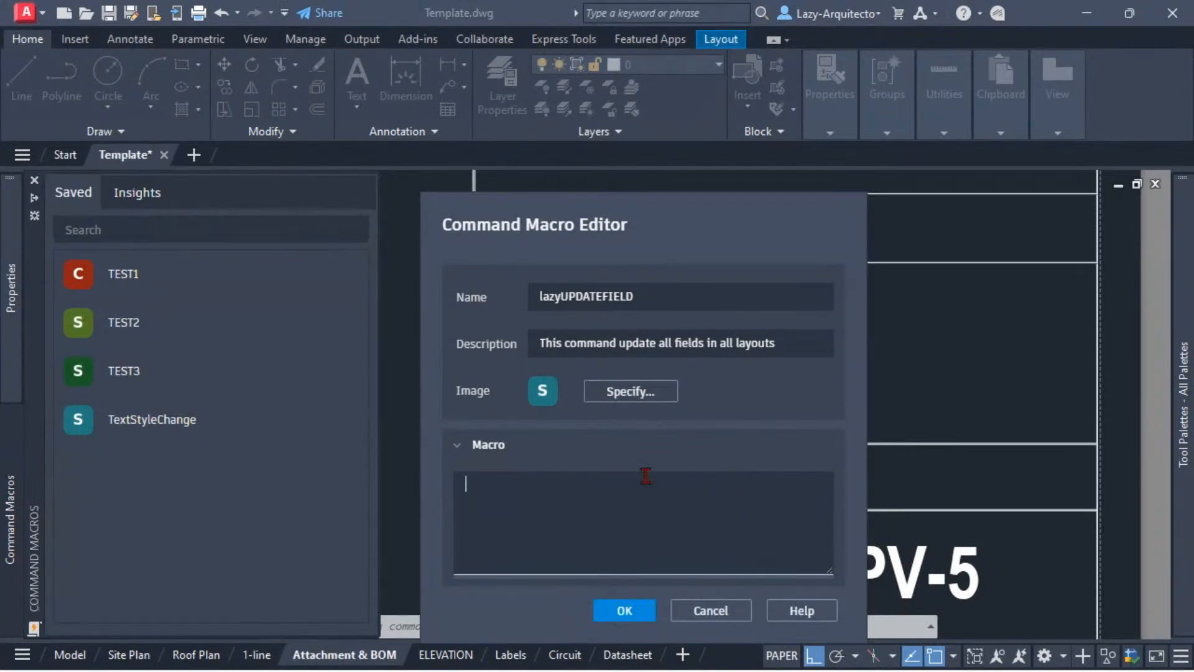
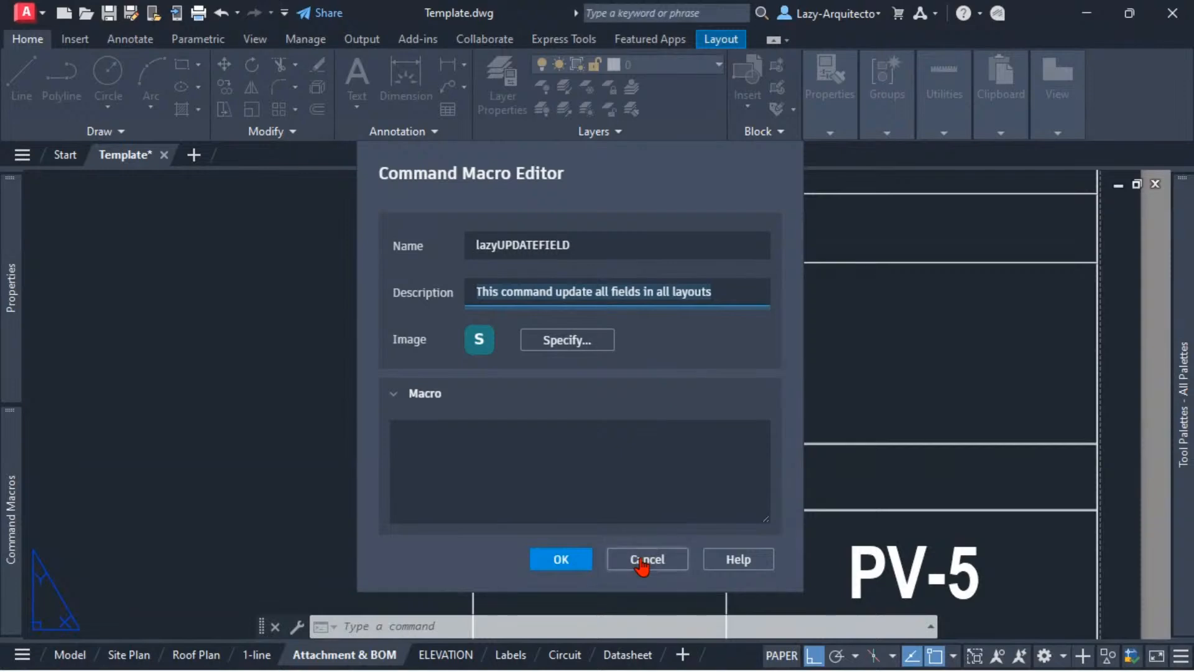
Step: Discard the pending edits in the Command Macro Editor and redisplay the tool palettes
click(645, 560)
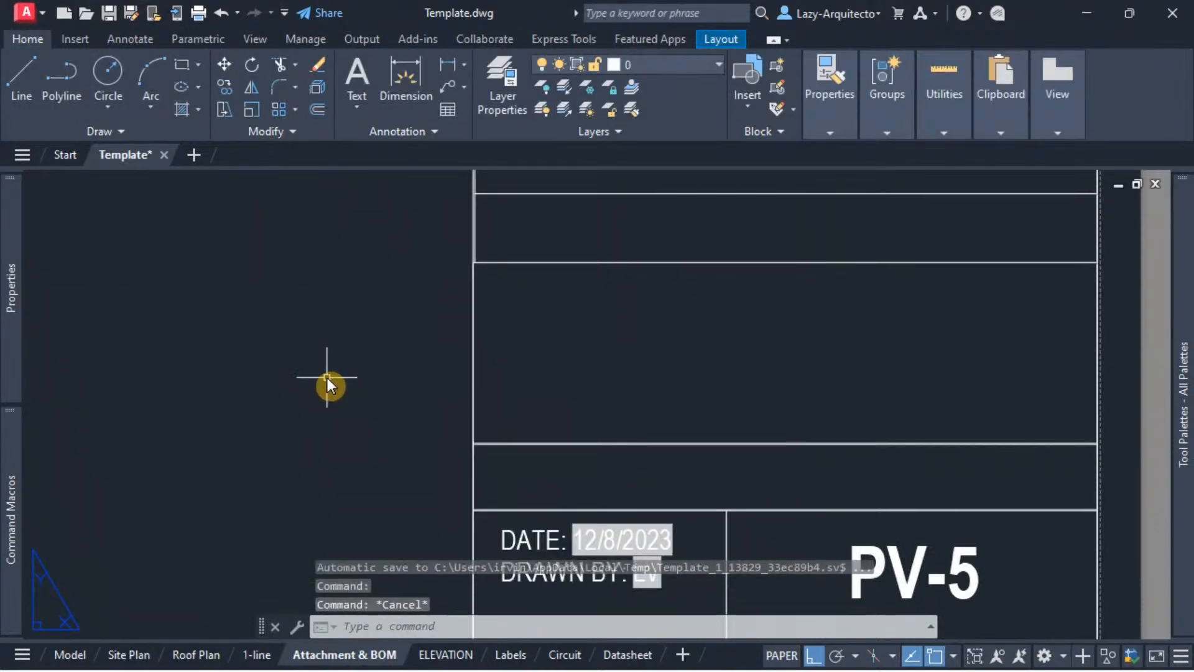
mouse_move(1178, 268)
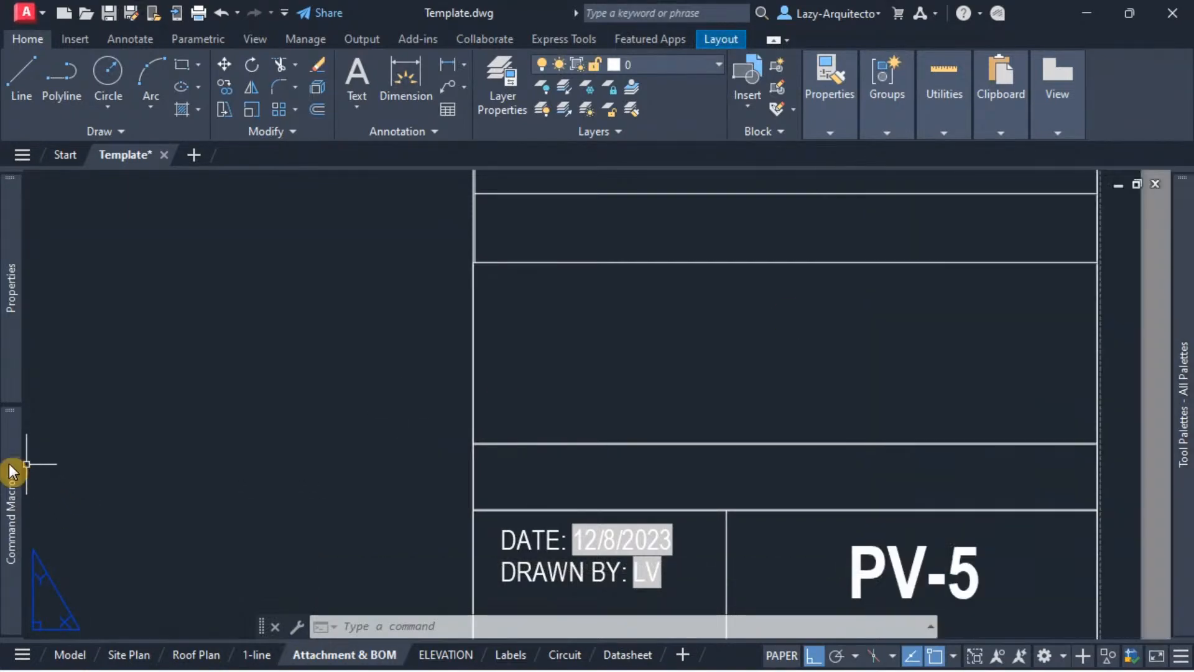
mouse_move(5, 471)
mouse_move(1185, 293)
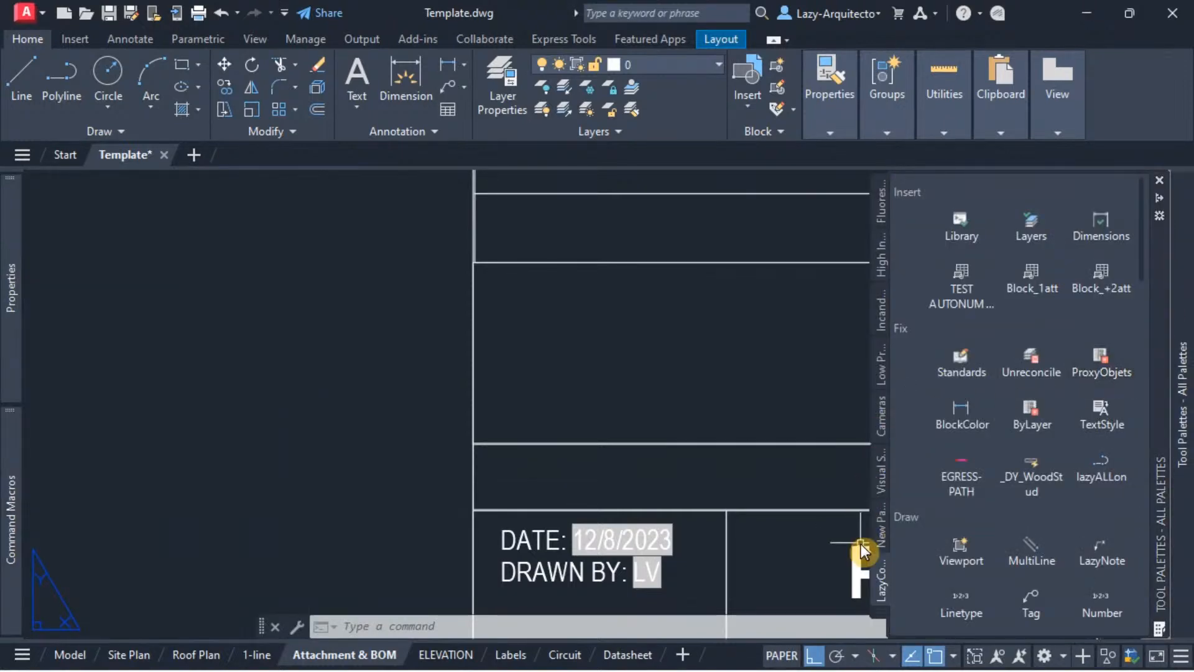
Step: Delete the LazySink tool from the palette named New Palette
click(880, 540)
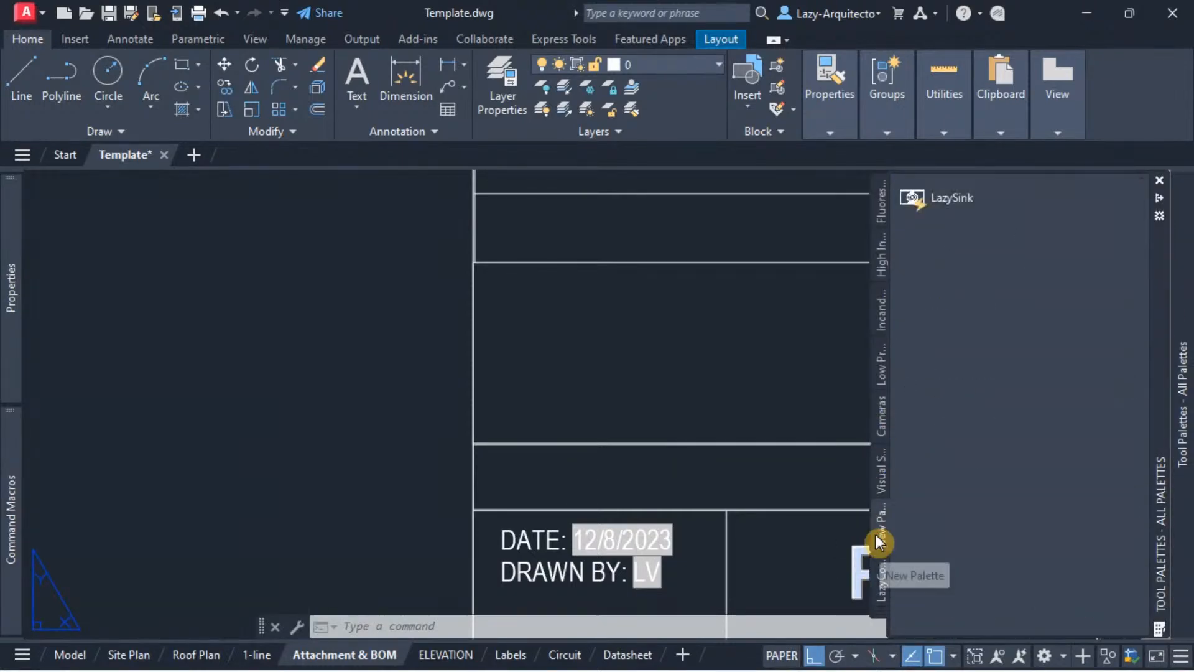
right_click(946, 202)
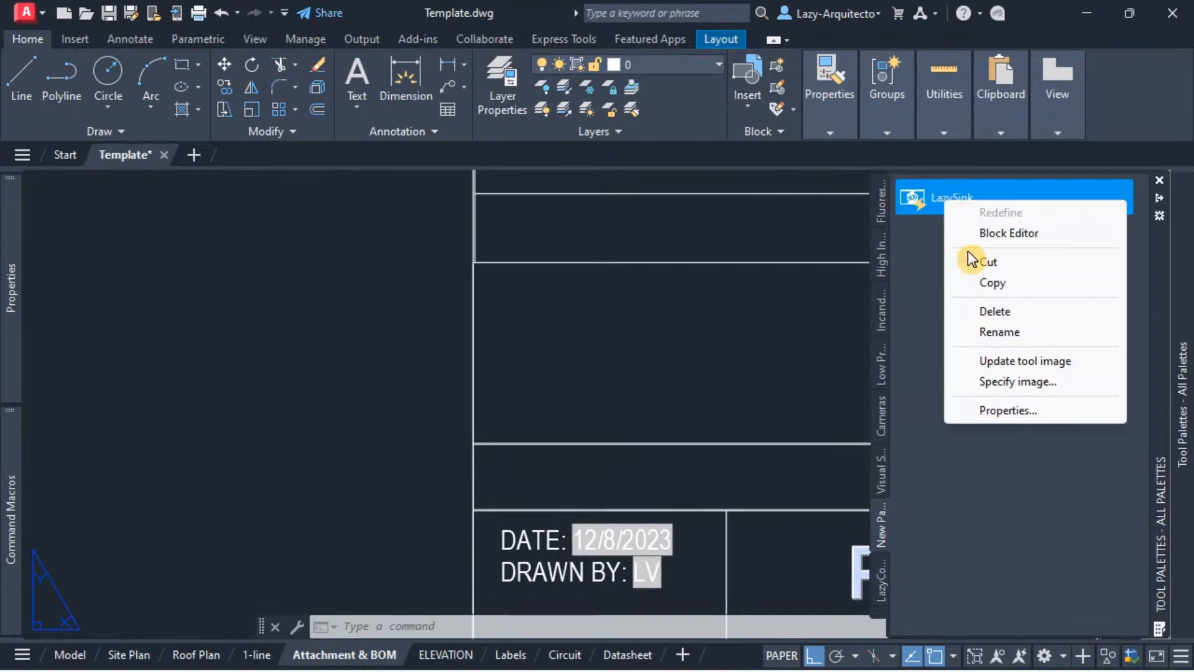
click(993, 309)
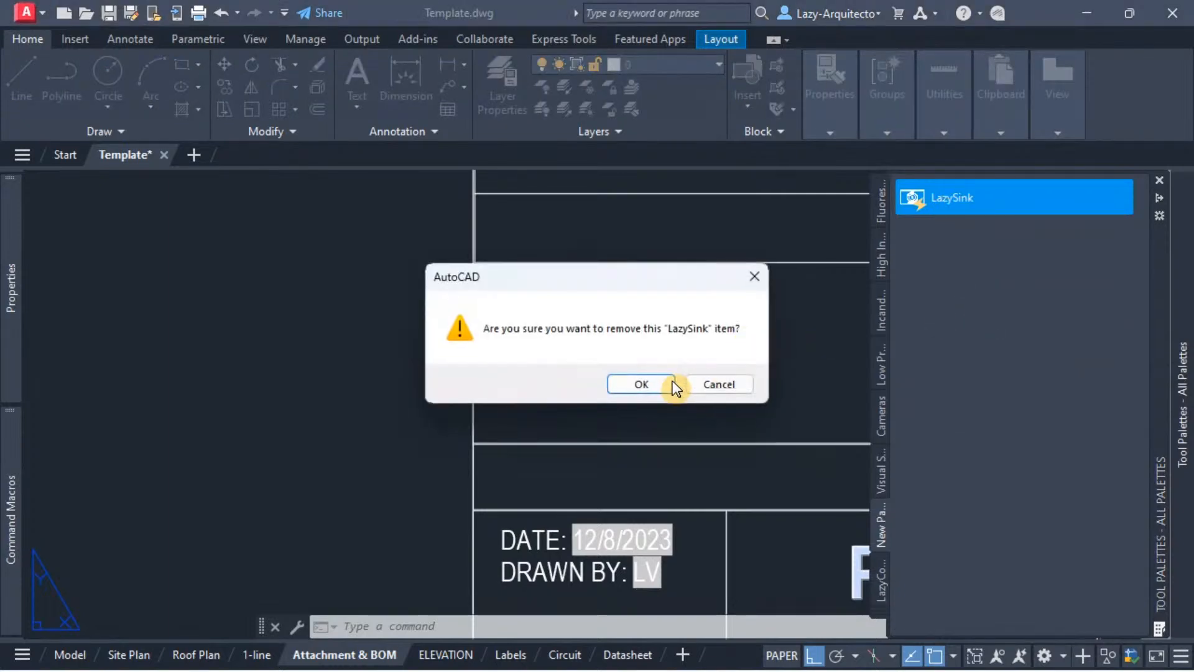
click(625, 383)
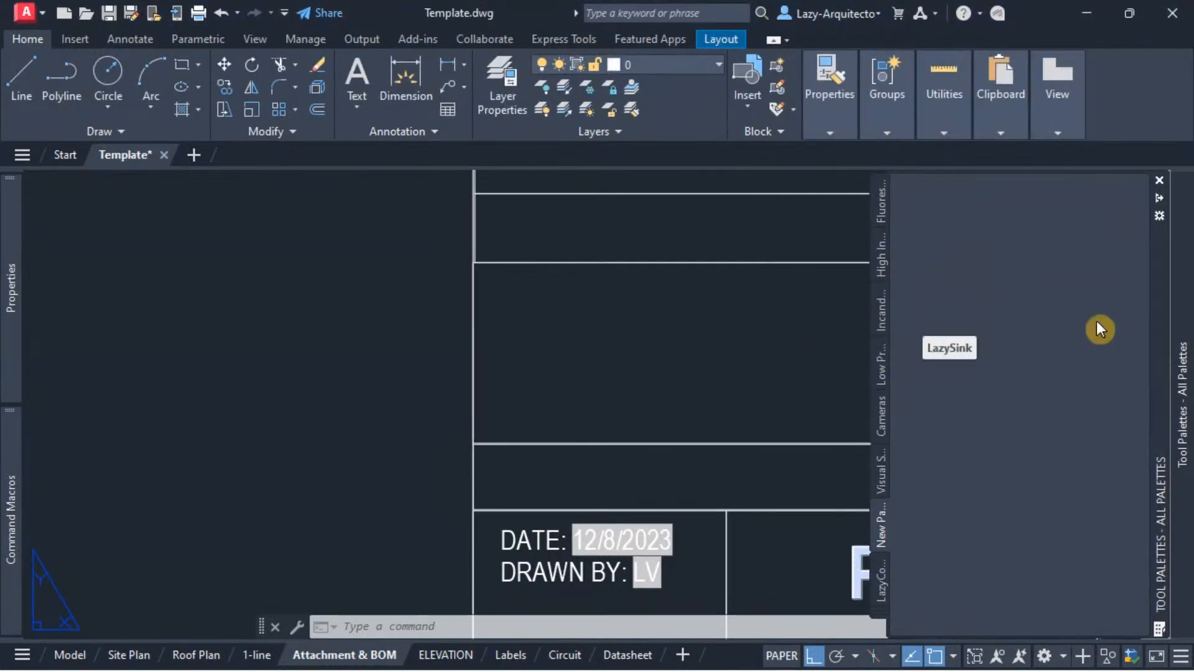
Step: Create a new tool palette named LAZYCOMMANDS
right_click(885, 523)
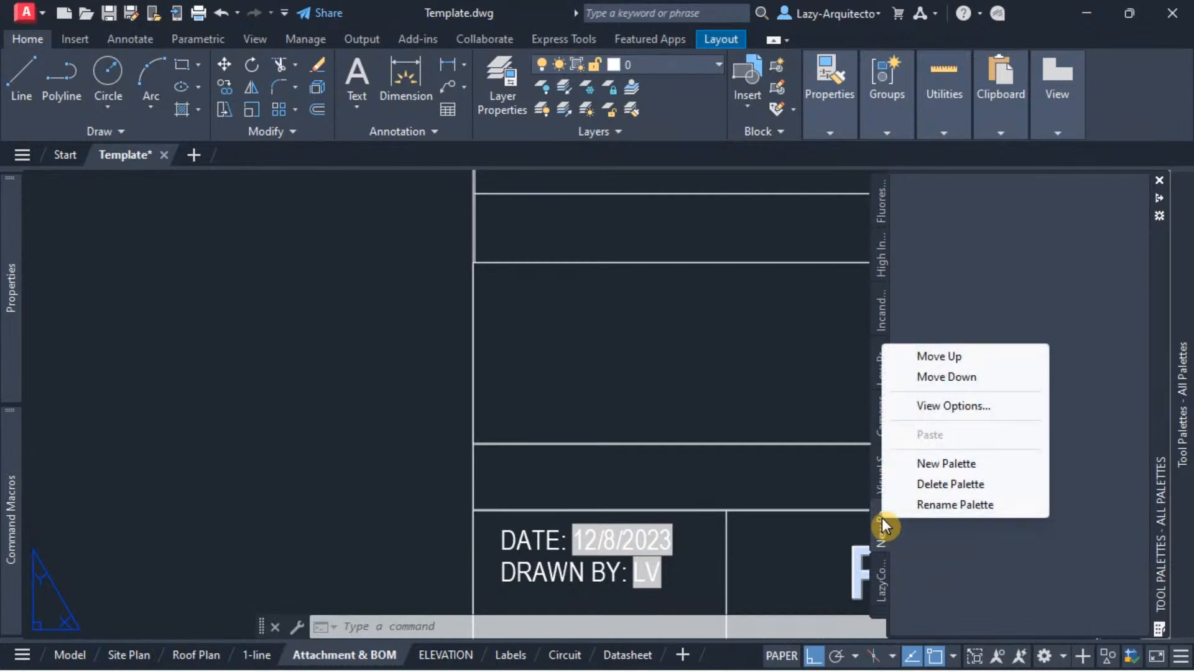
click(934, 468)
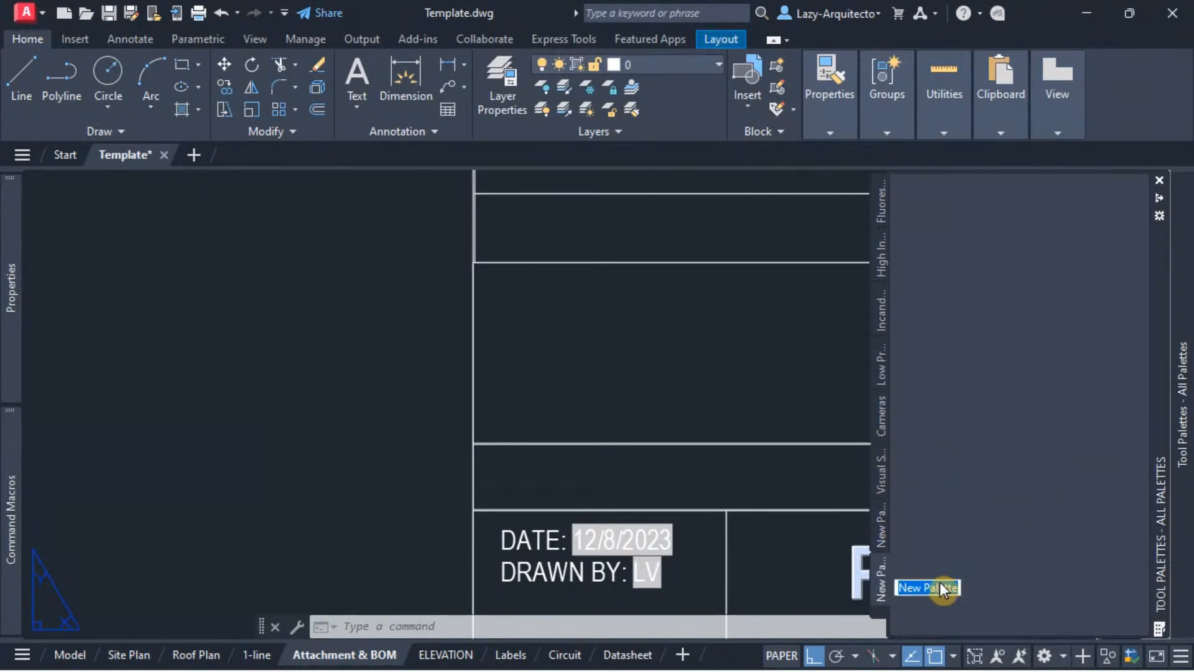
text(c)
text(LAZ)
text(YCOMMANDS)
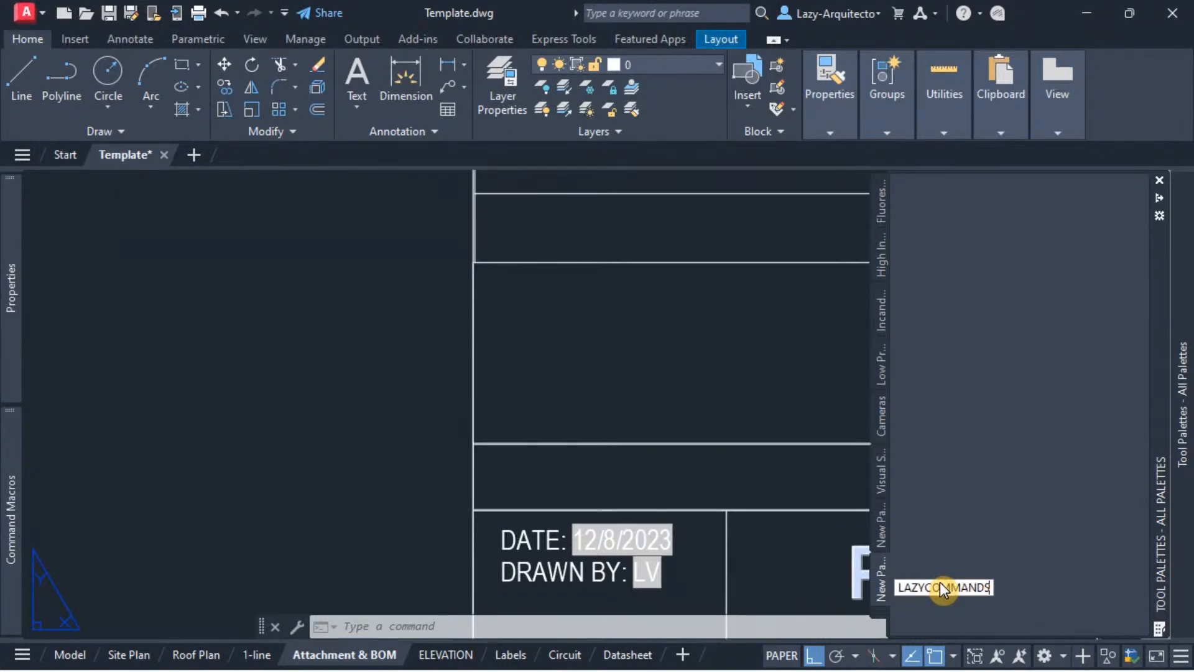
key(Return)
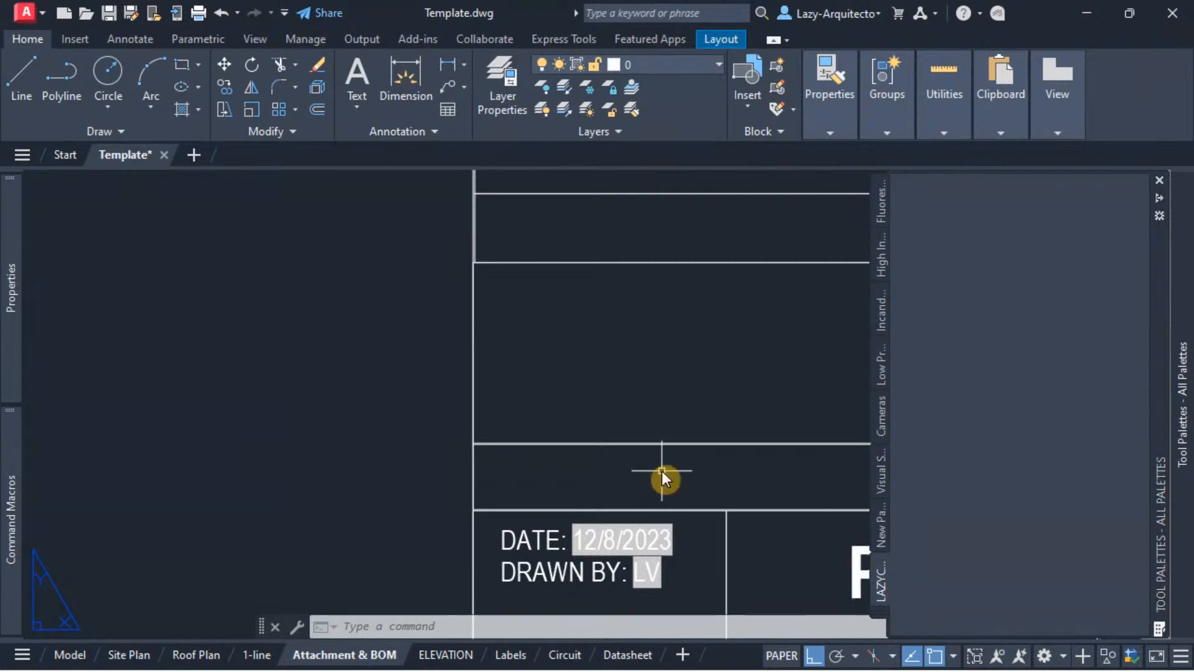
Step: Dock the tool palettes so they stay open beside the drawing, and adjust their width
scroll(550, 493, down, 1)
mouse_move(1184, 240)
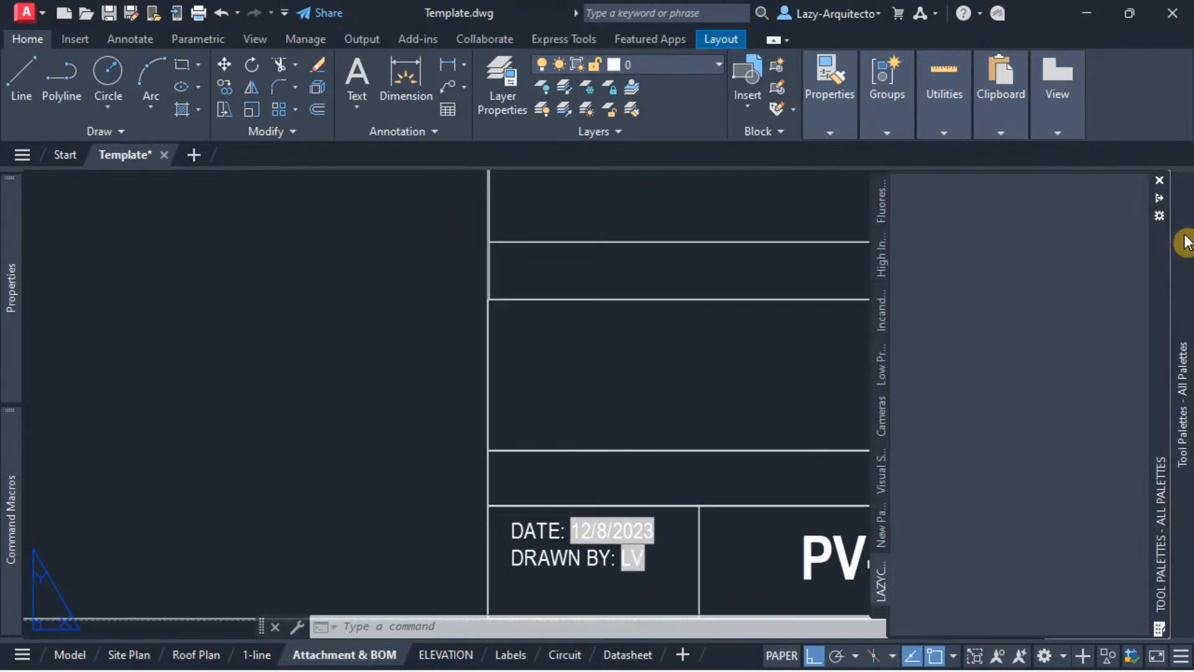
click(1162, 200)
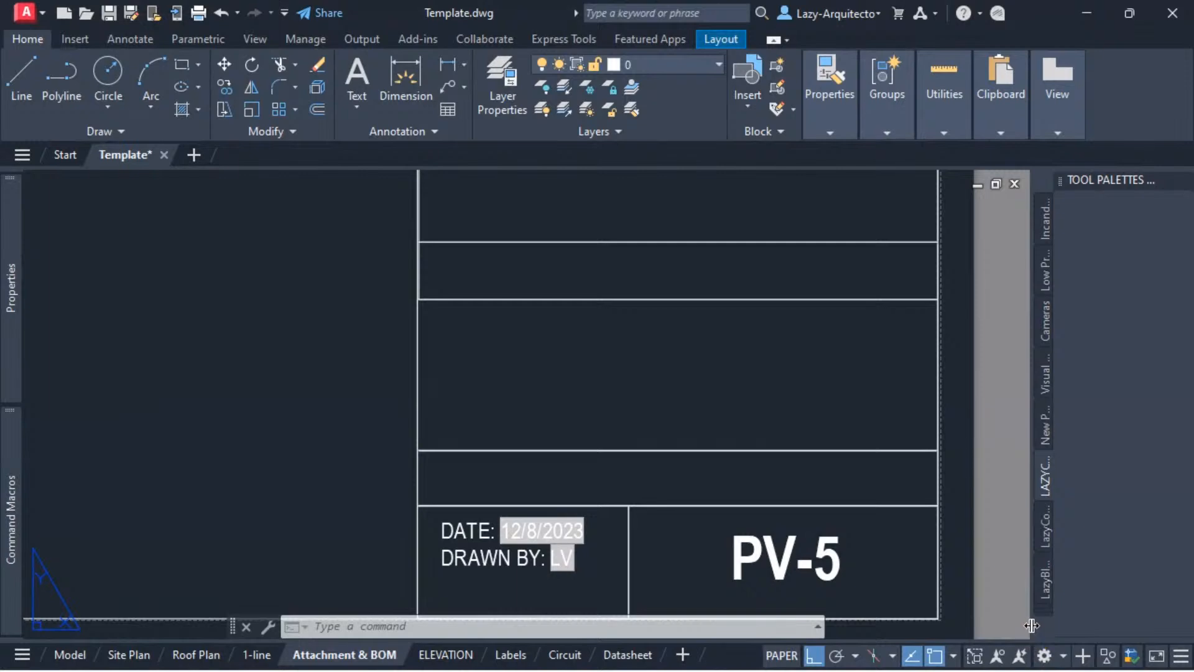
scroll(718, 513, down, 4)
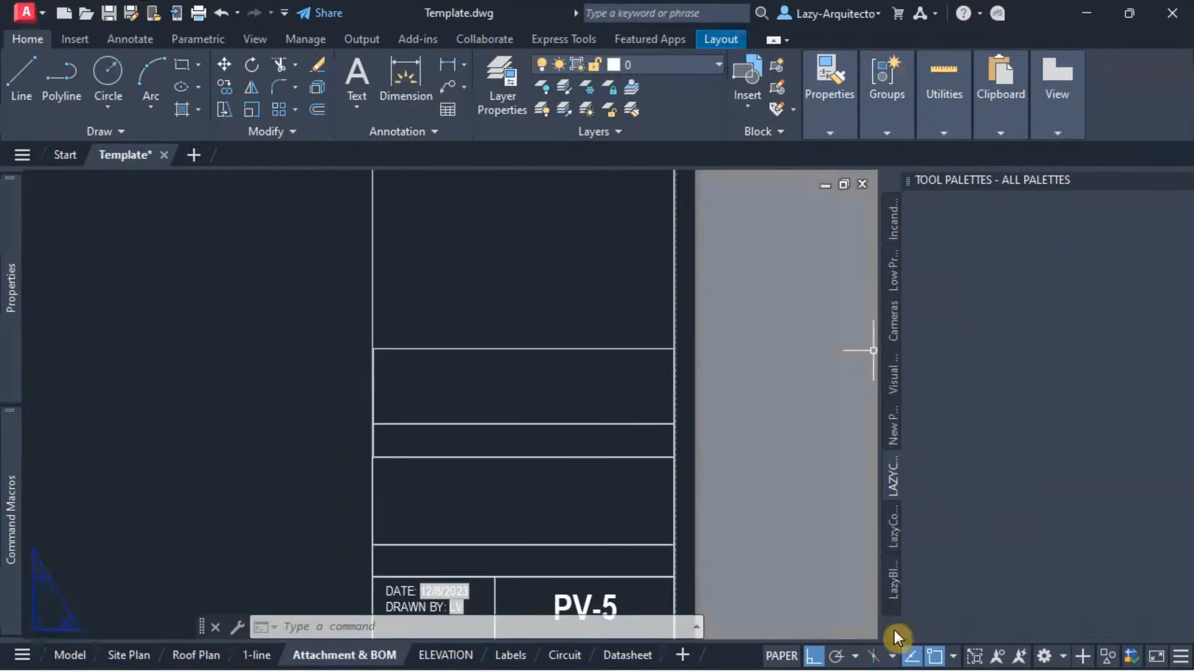
drag(882, 628, 939, 621)
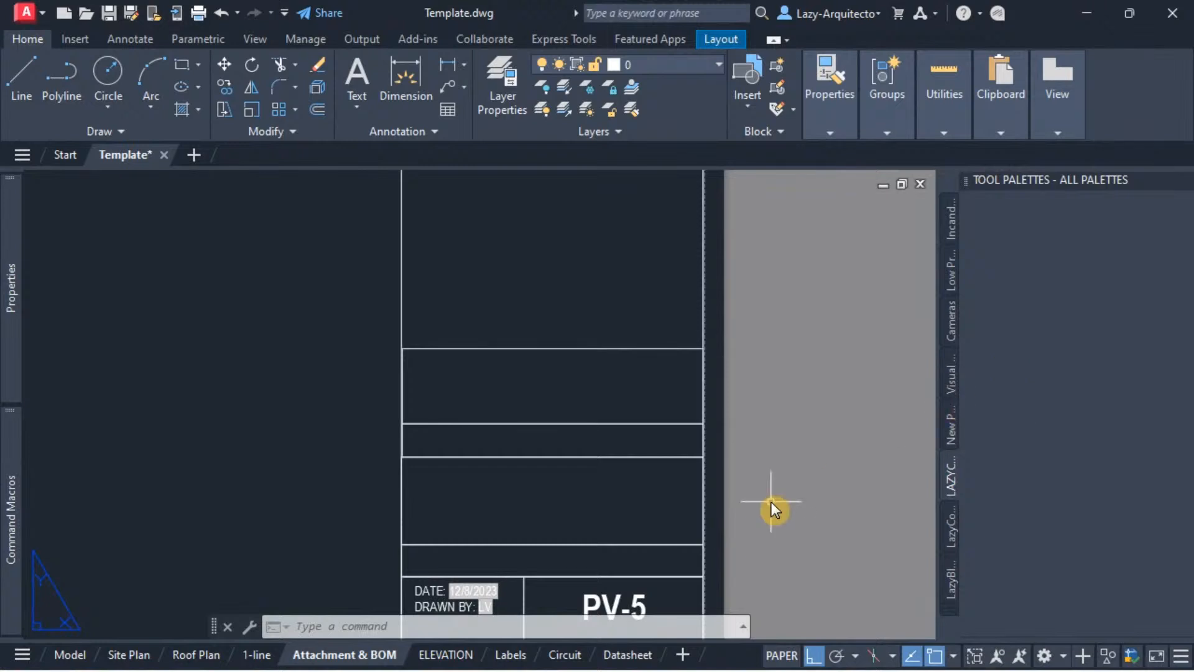
Step: Draw a small rectangle in the empty gray area beside the title block of the Attachment & BOM layout
middle_drag(770, 501, 692, 474)
text(REC)
key(Return)
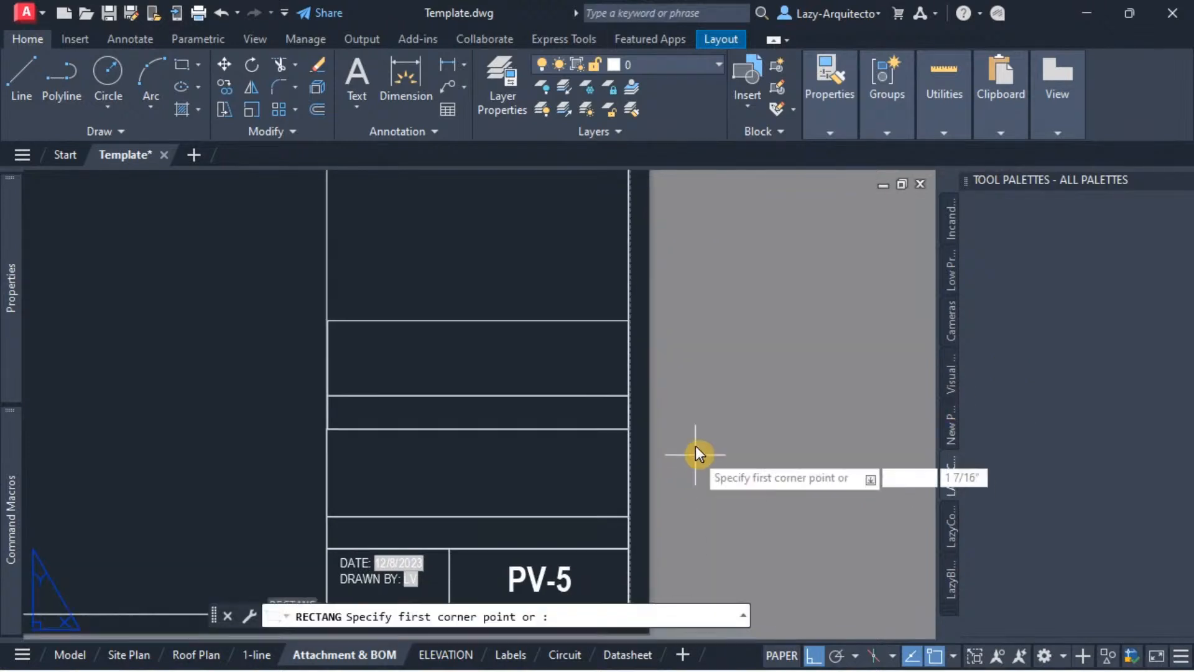
click(695, 433)
click(747, 475)
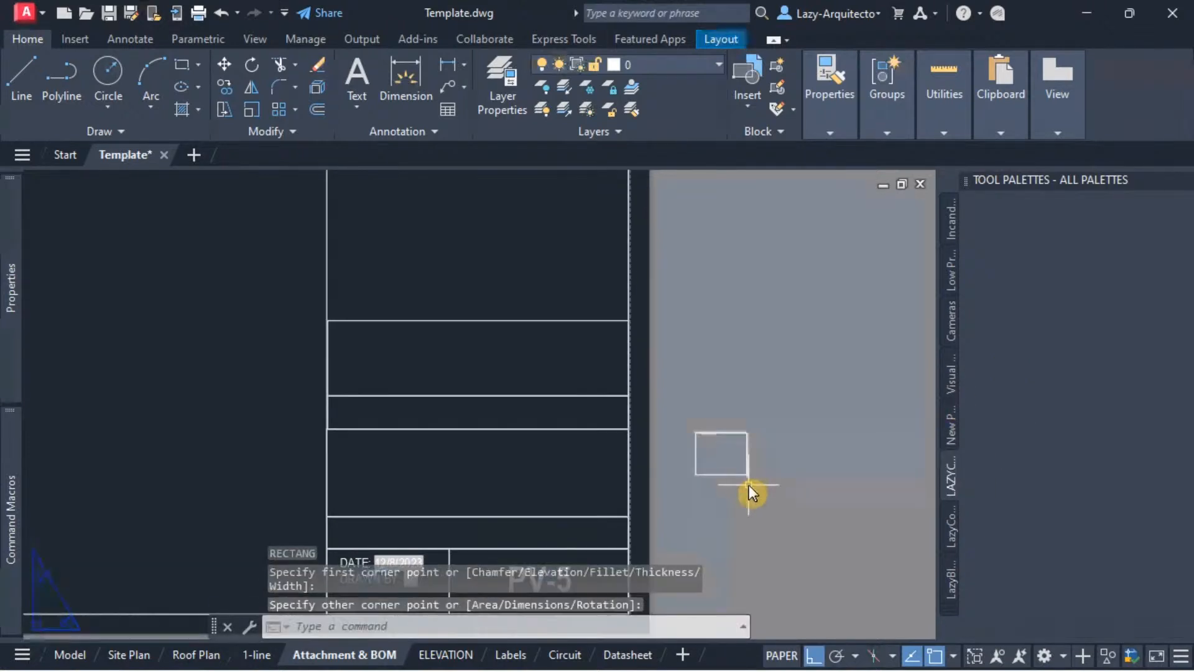
Step: Add the small rectangle to the LAZYCOMMANDS palette as a Polyline tool
click(706, 434)
drag(706, 434, 996, 320)
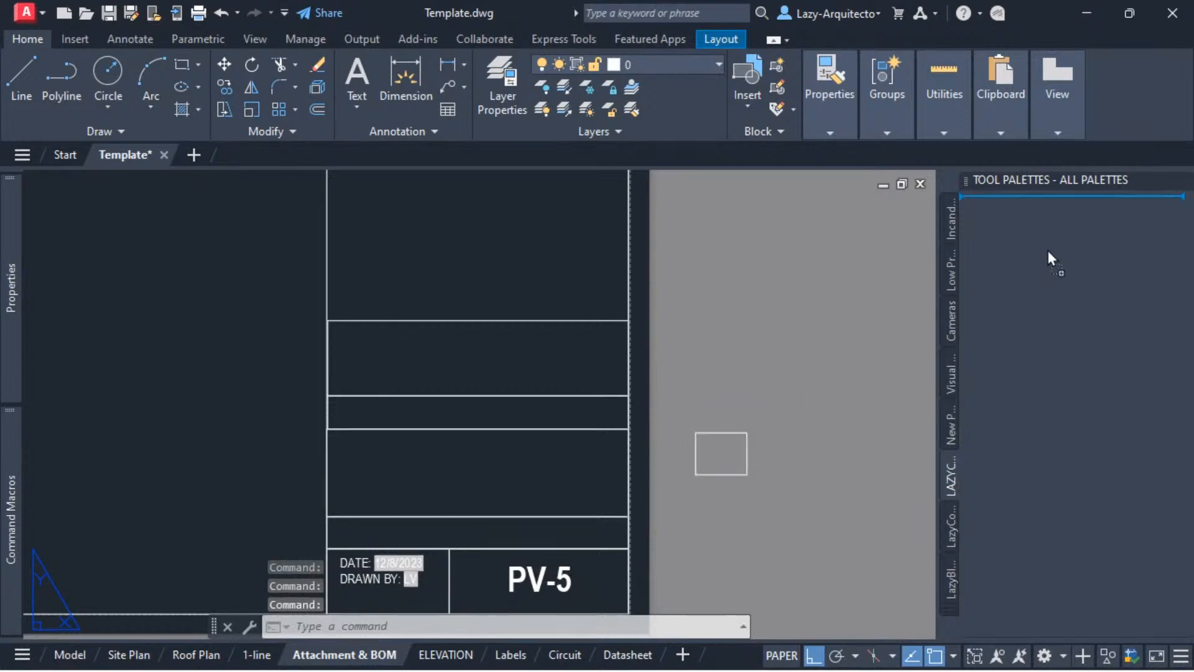
drag(1048, 250, 1047, 249)
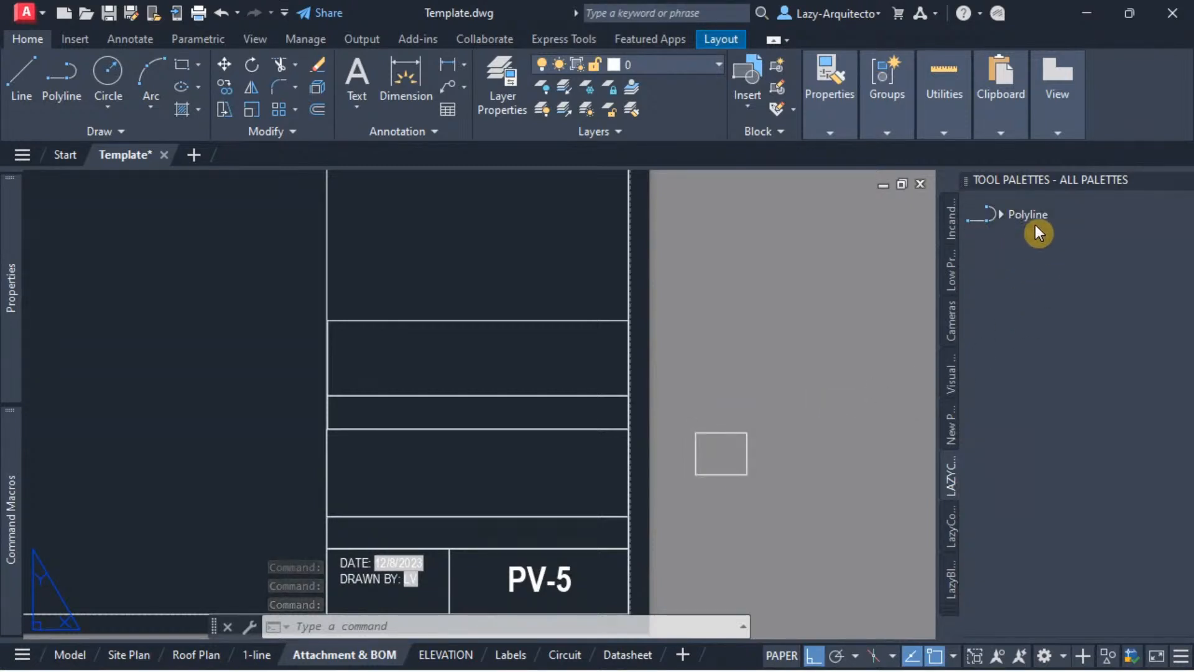
Step: Erase the small rectangle beside the title block
click(782, 497)
click(719, 393)
key(Delete)
middle_drag(722, 427, 774, 502)
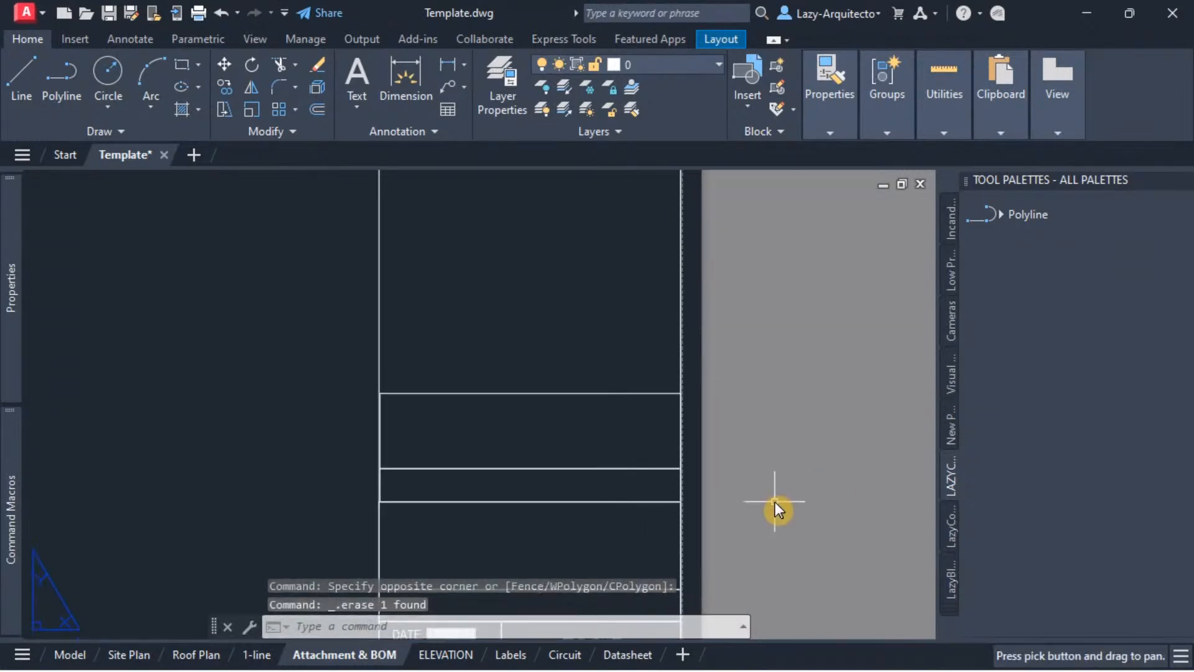
Step: Open the properties of the palette's Polyline tool, fit the dialog on screen, and name the tool lazyUPDATEFIELD
right_click(1005, 215)
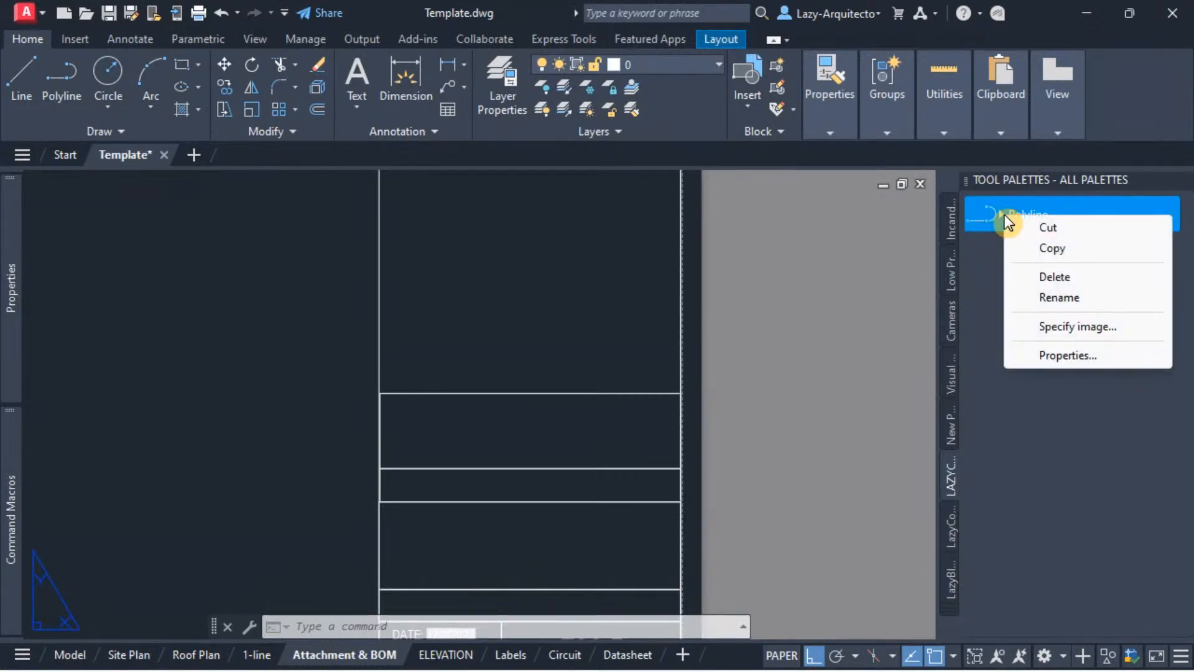
click(1046, 358)
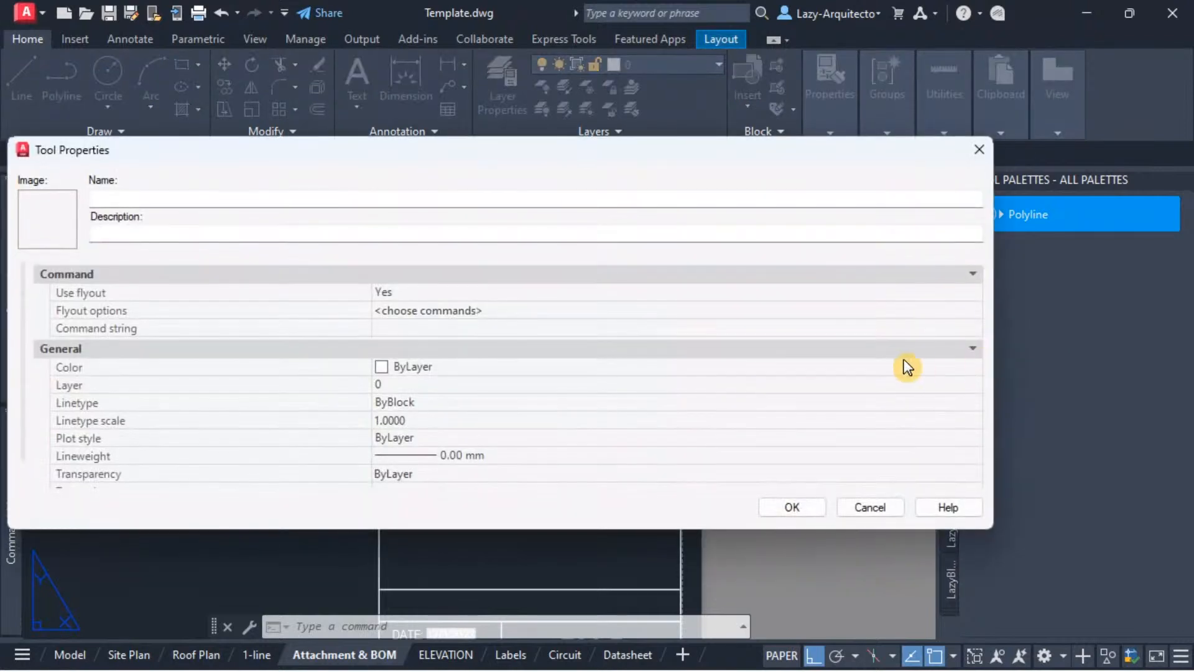
click(138, 196)
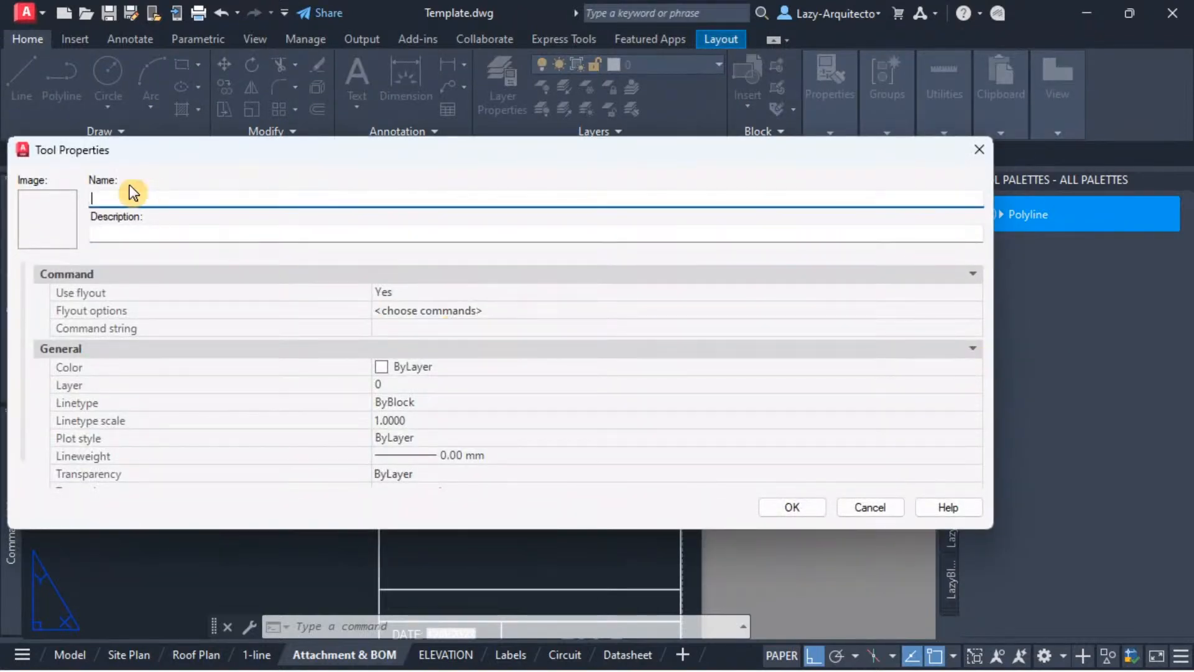
drag(11, 276, 300, 298)
drag(655, 152, 684, 177)
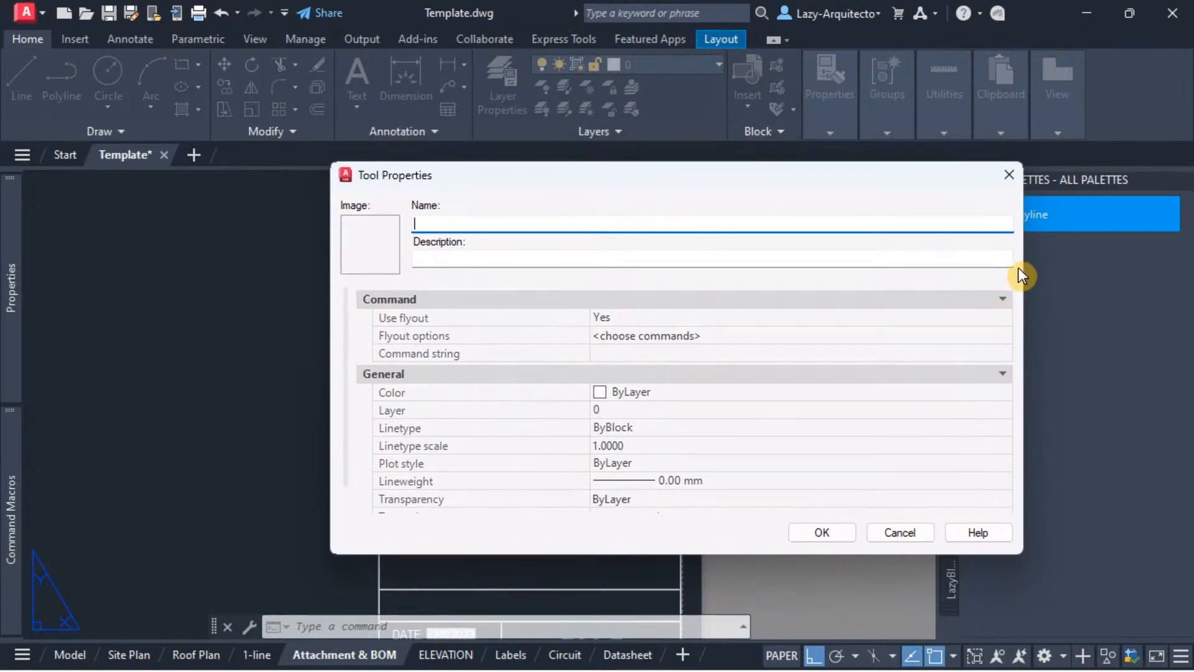
drag(1021, 271, 977, 276)
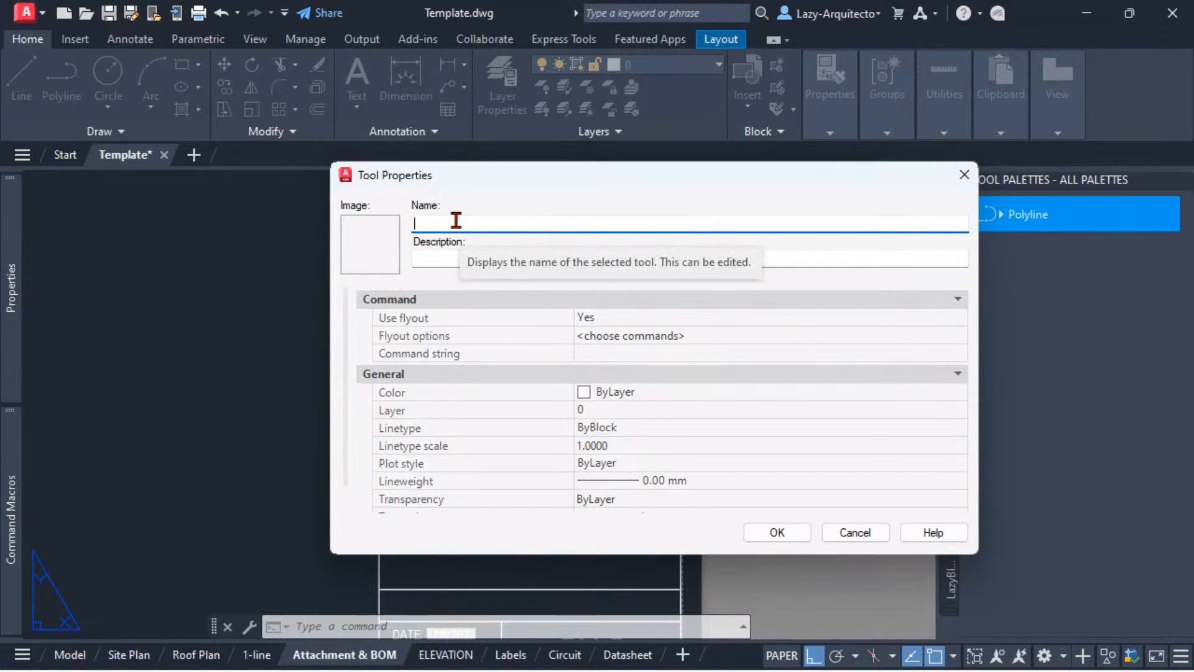
text(L)
text(lazy)
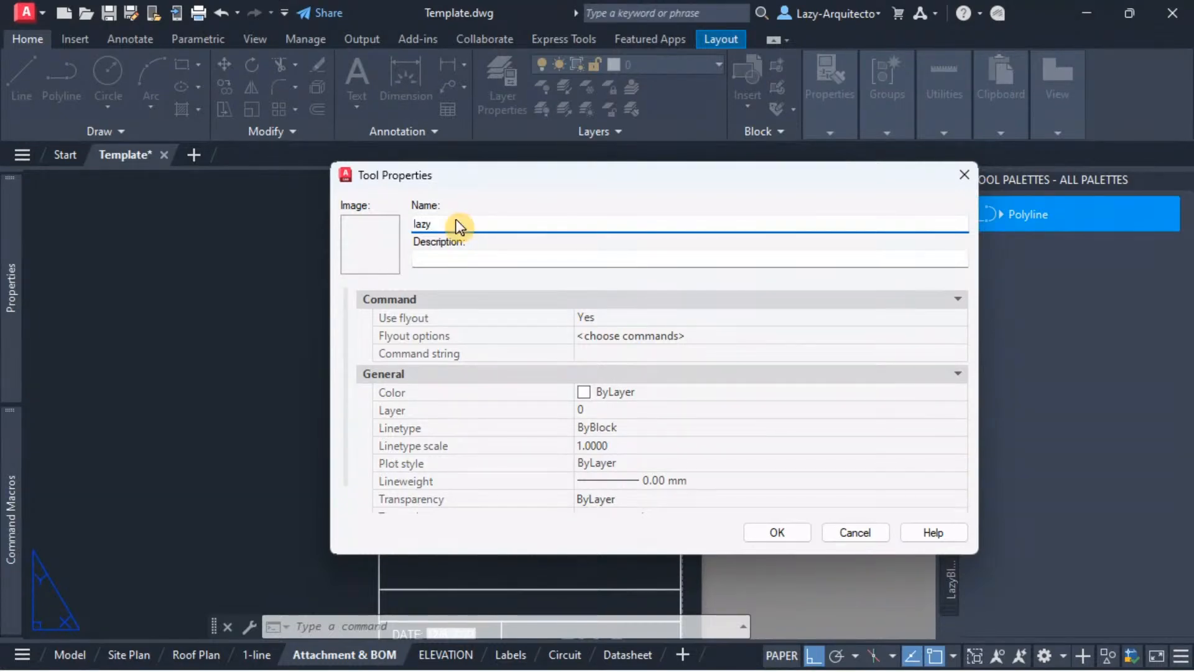
text(UPDATEFIELD)
Step: Paste "This command update all fields in all layouts" as the tool's description
click(443, 256)
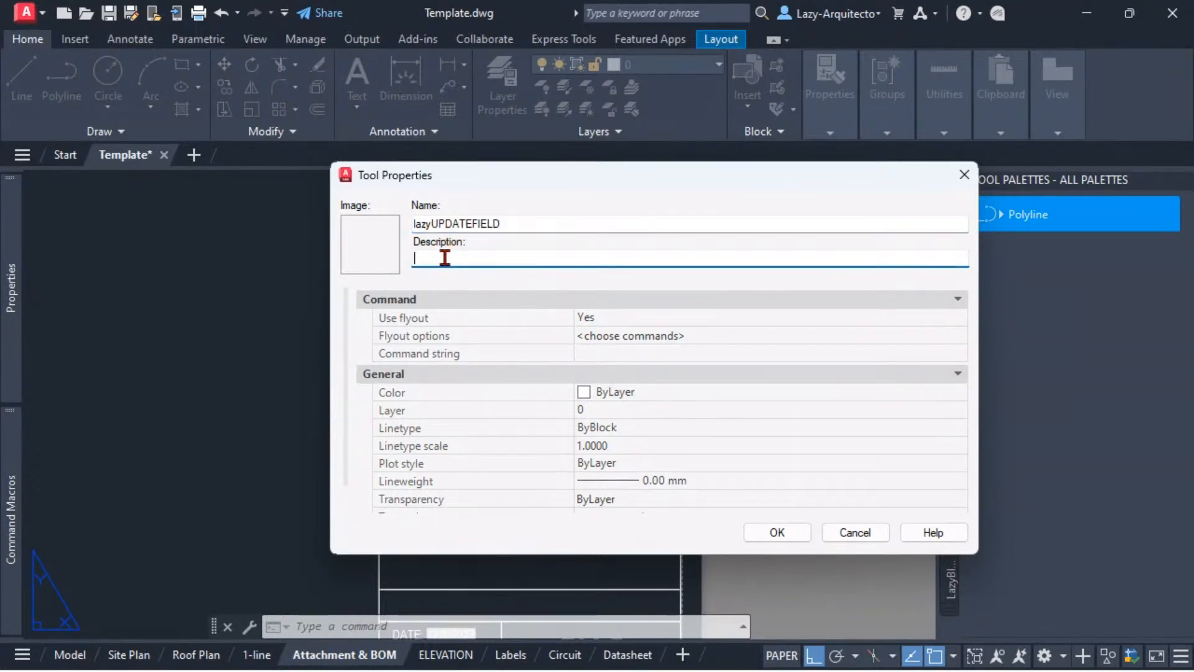
text(This command update all fields in all layouts)
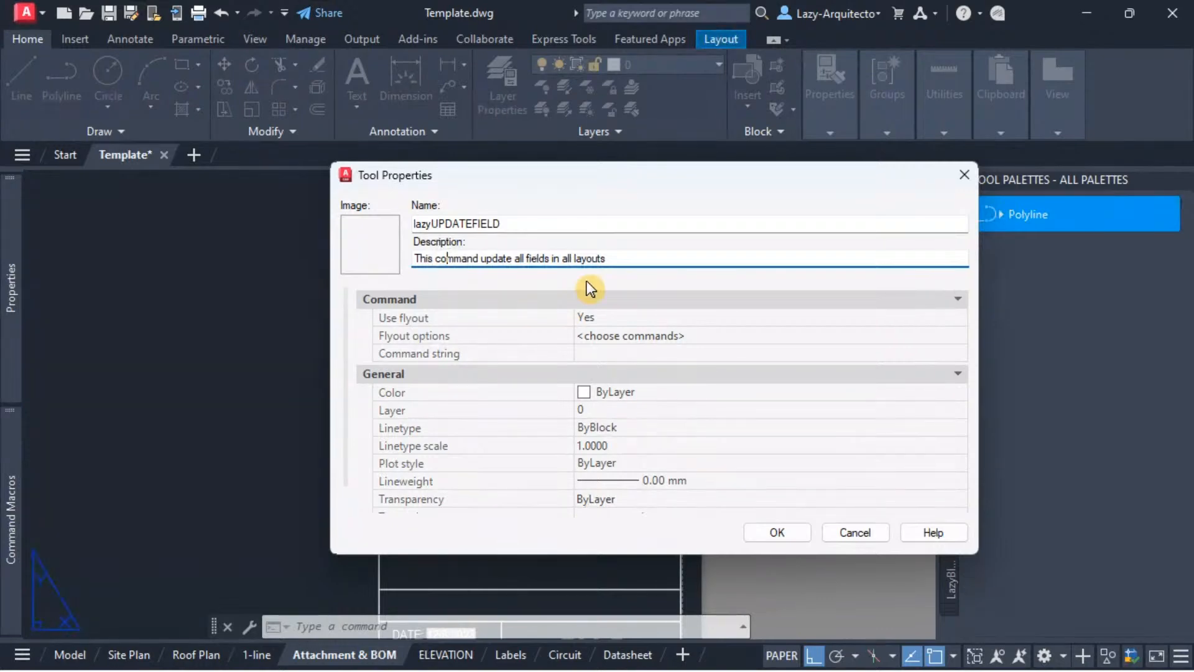
click(560, 258)
click(622, 257)
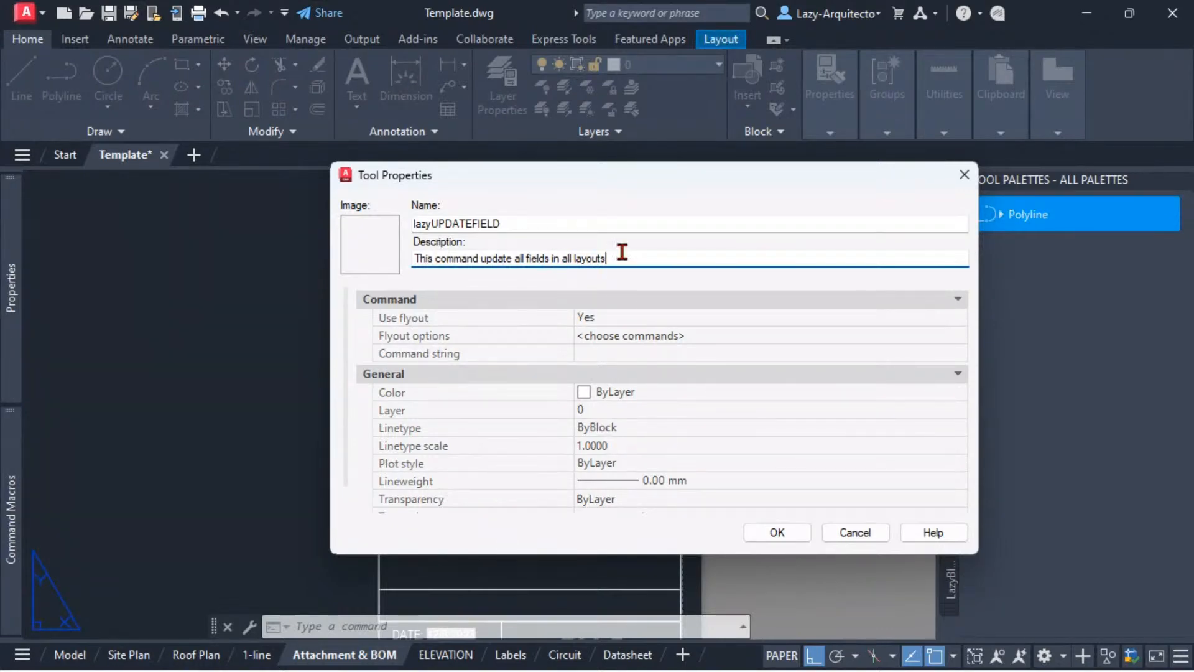
right_click(366, 247)
click(408, 257)
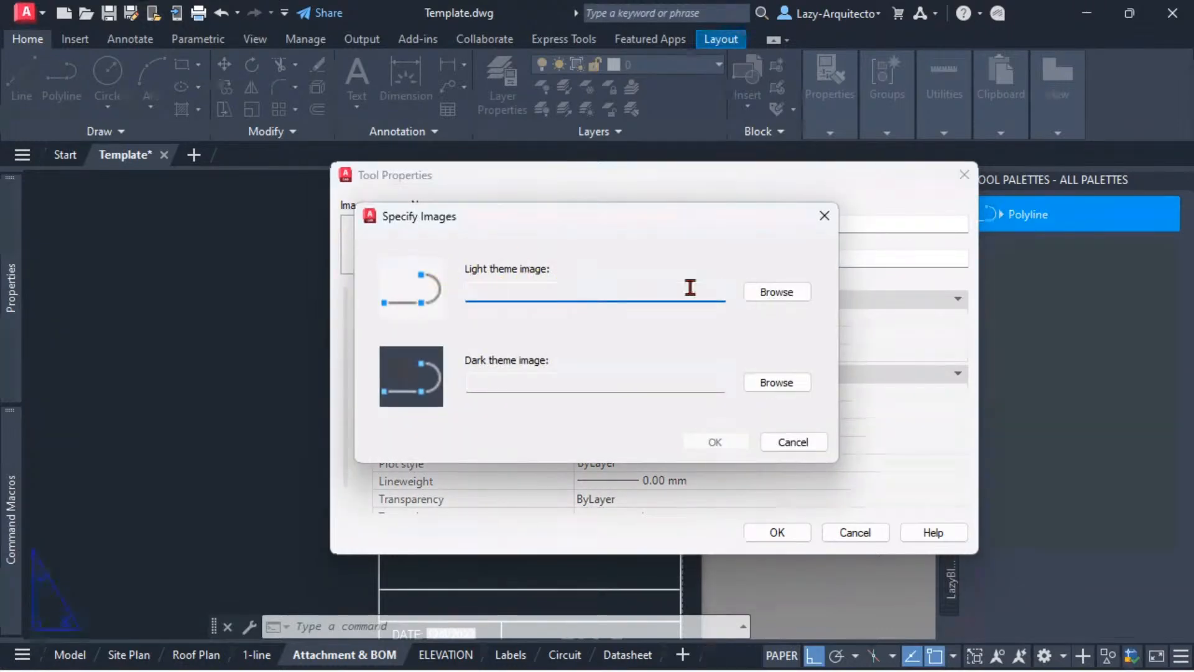
click(777, 294)
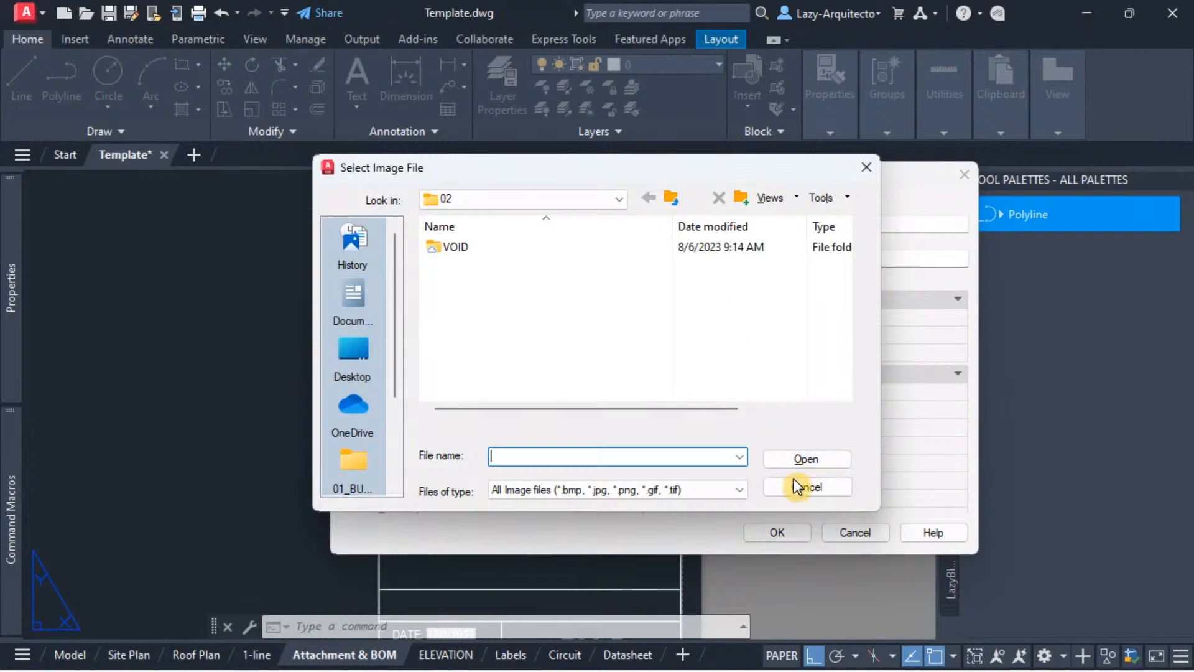
click(799, 486)
click(785, 445)
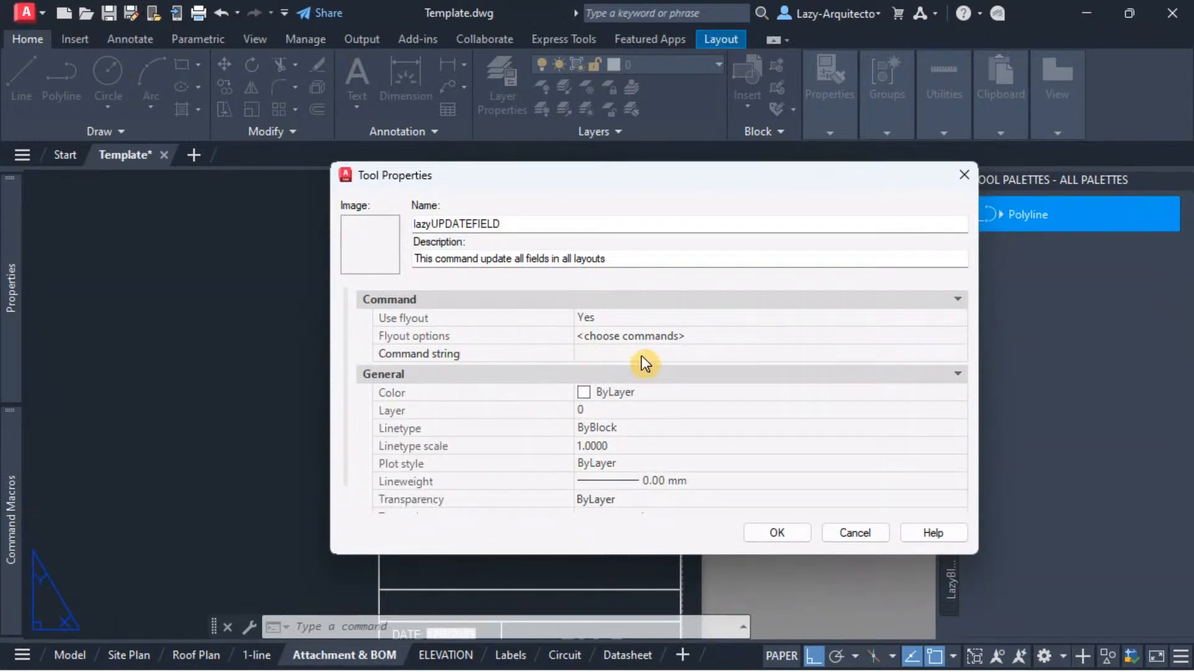
Step: Set the tool's Use flyout option to No
click(613, 317)
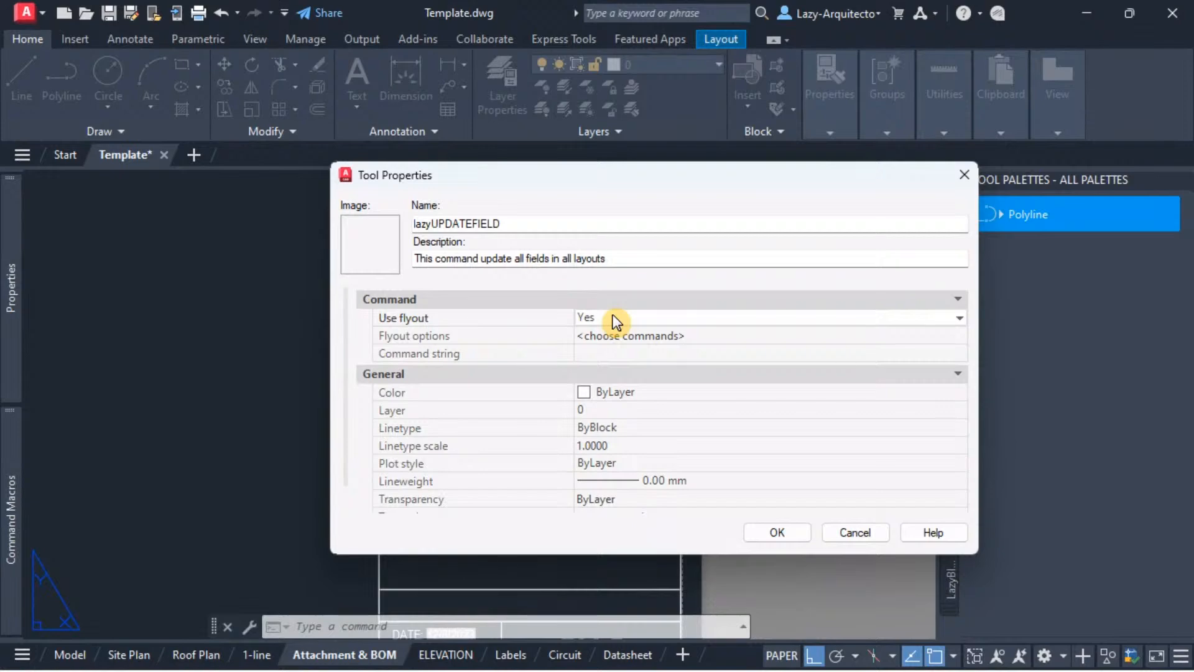
click(613, 317)
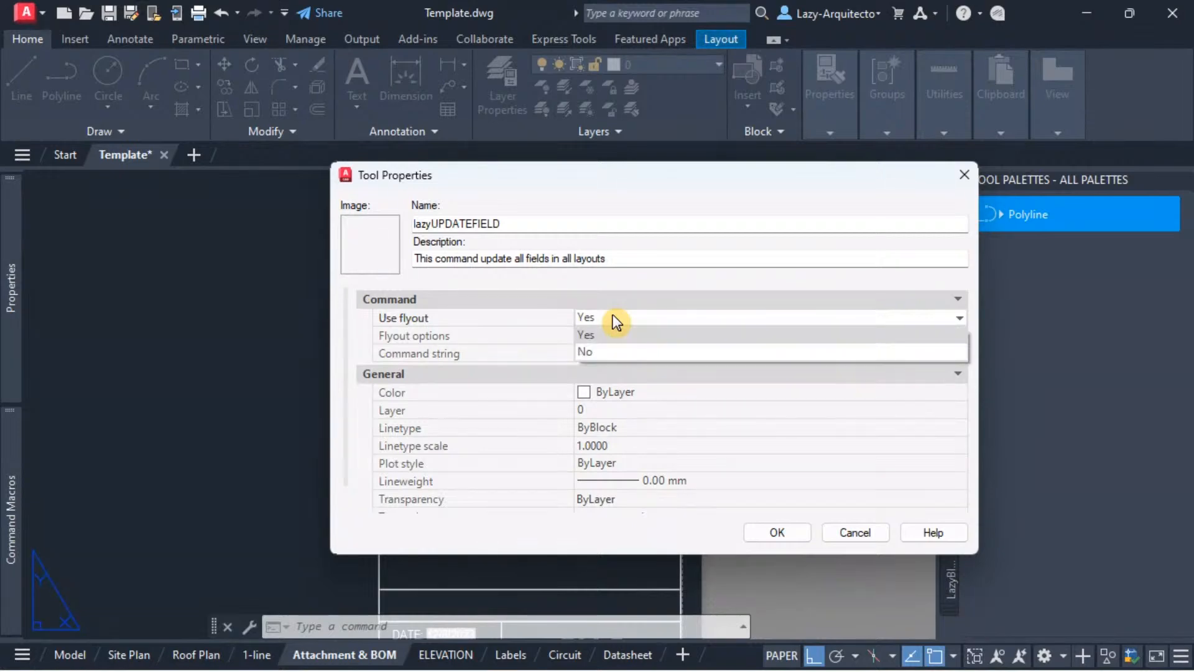
click(597, 354)
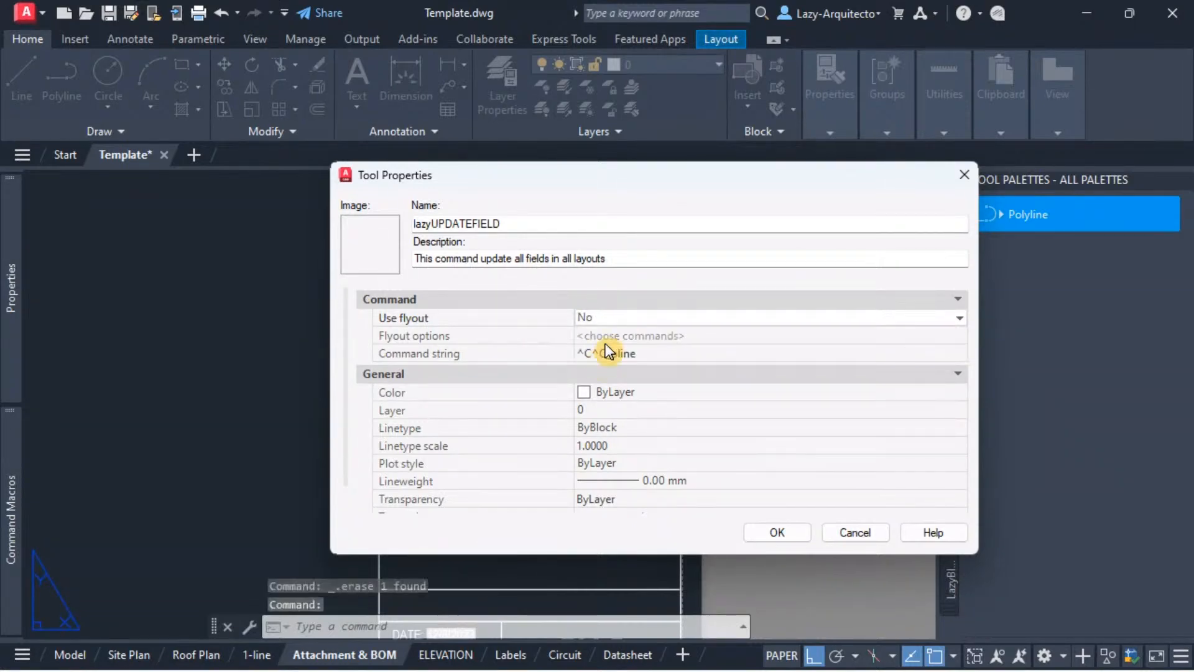
Step: Clear the default polyline macro from the tool's command string
click(655, 353)
click(650, 353)
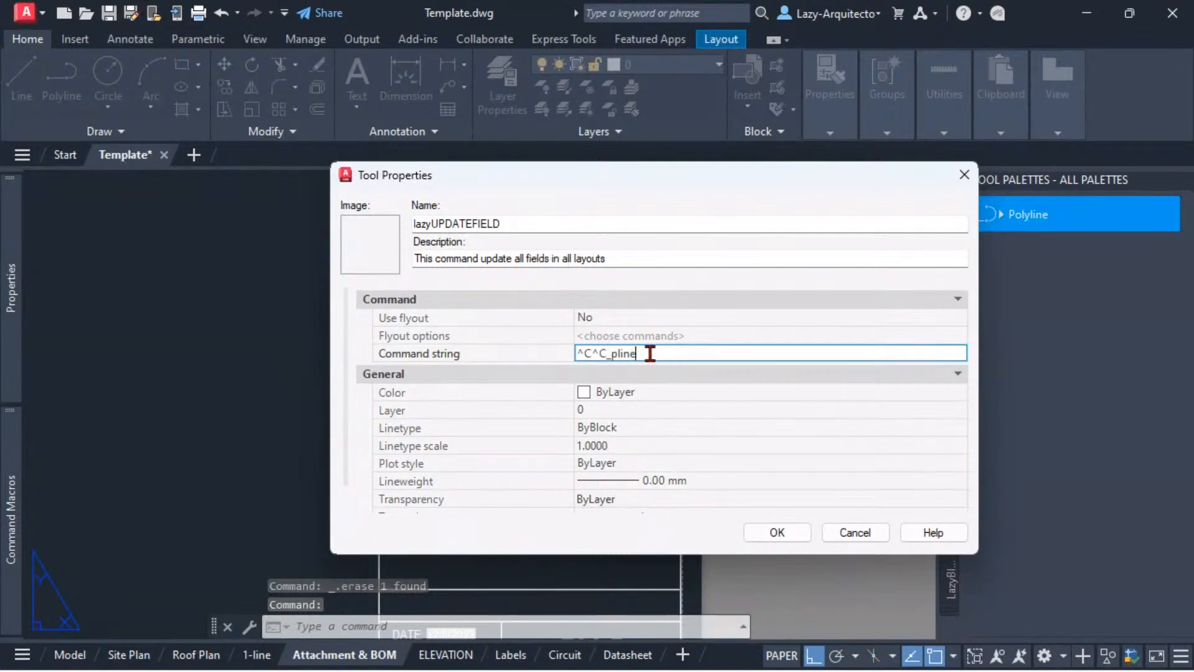
drag(650, 354, 568, 354)
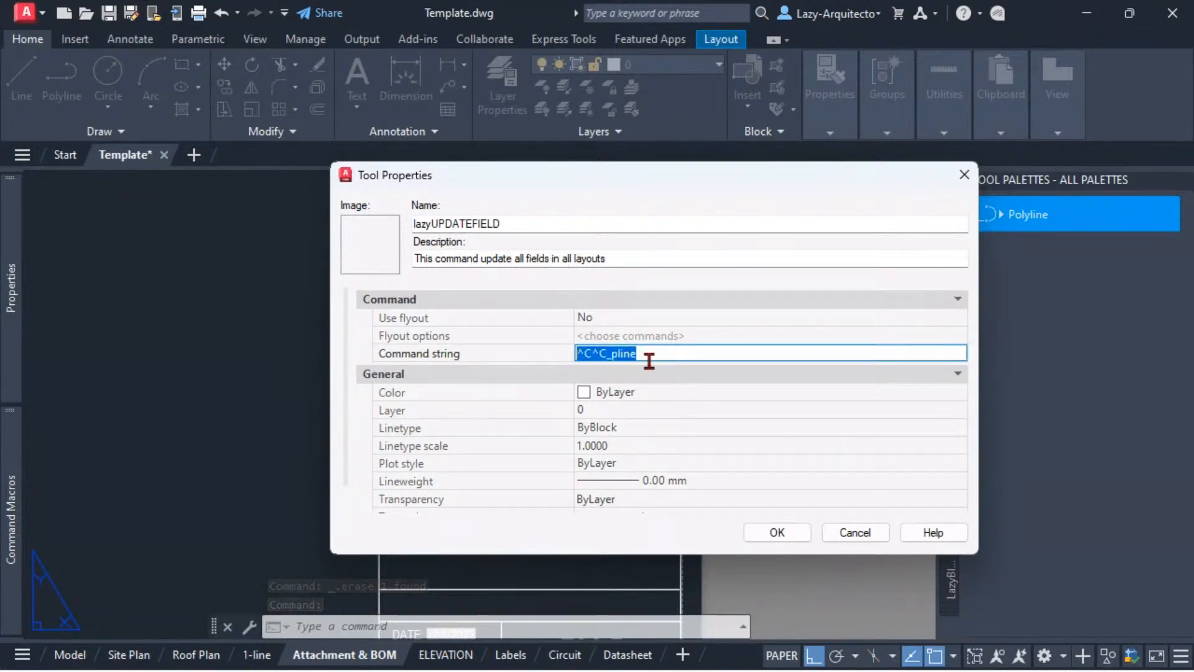
key(Delete)
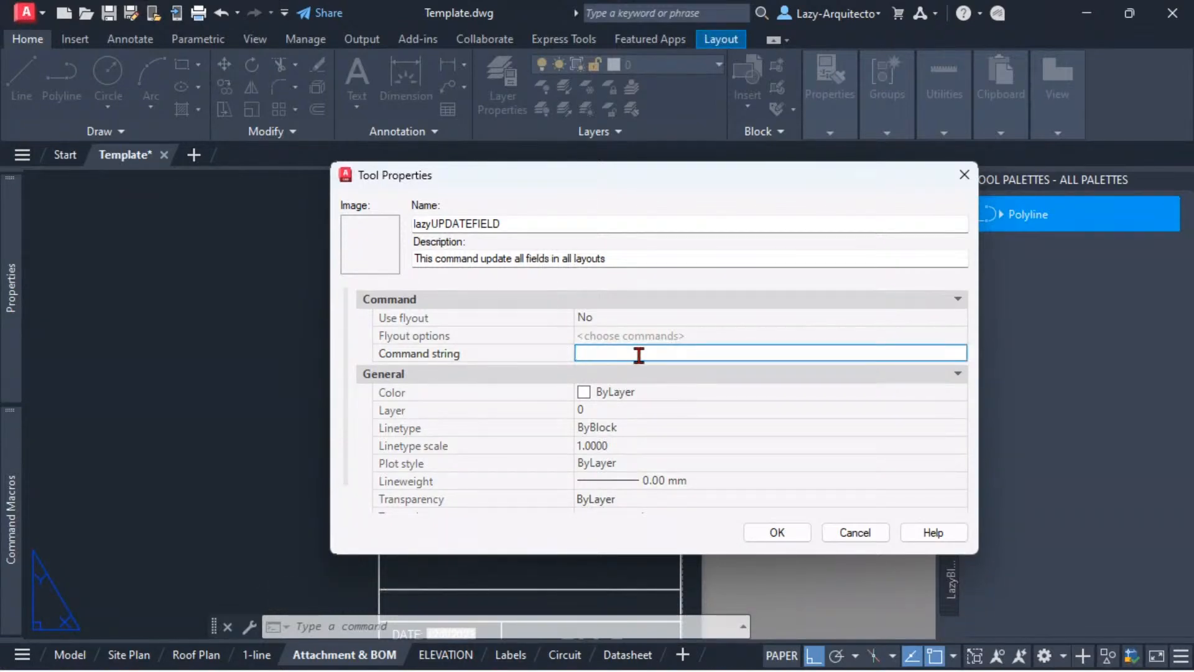
Step: Move the tool's properties dialog aside and paste (vl-load-com) as the start of the command string
drag(530, 168, 352, 148)
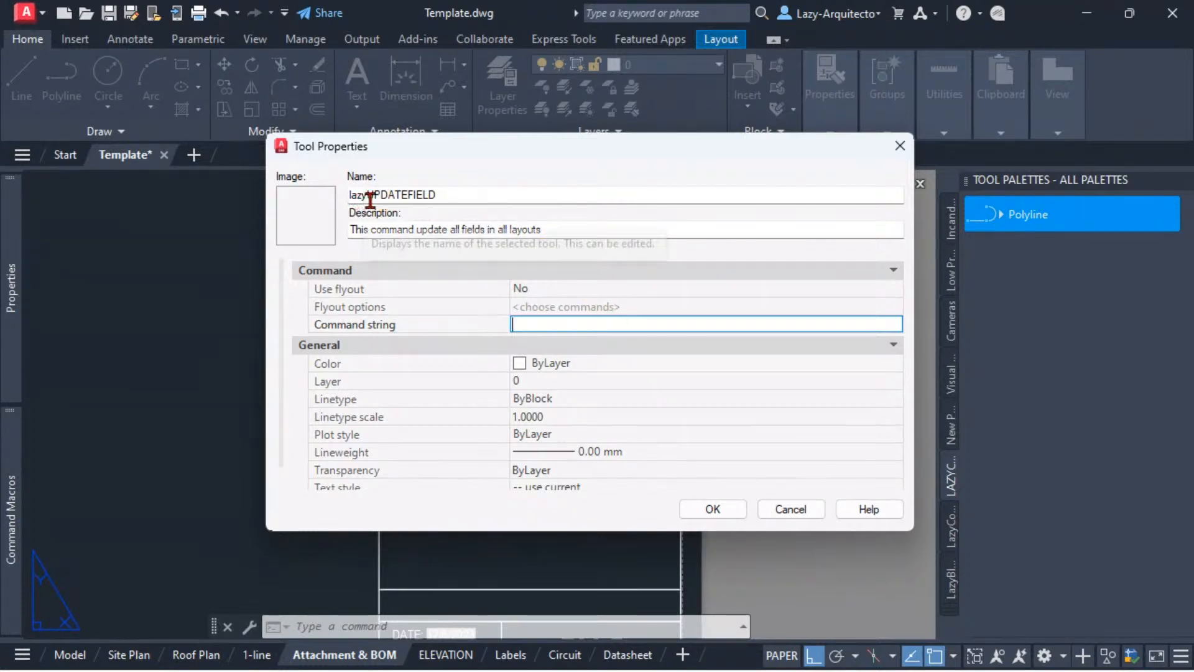
drag(446, 194, 347, 194)
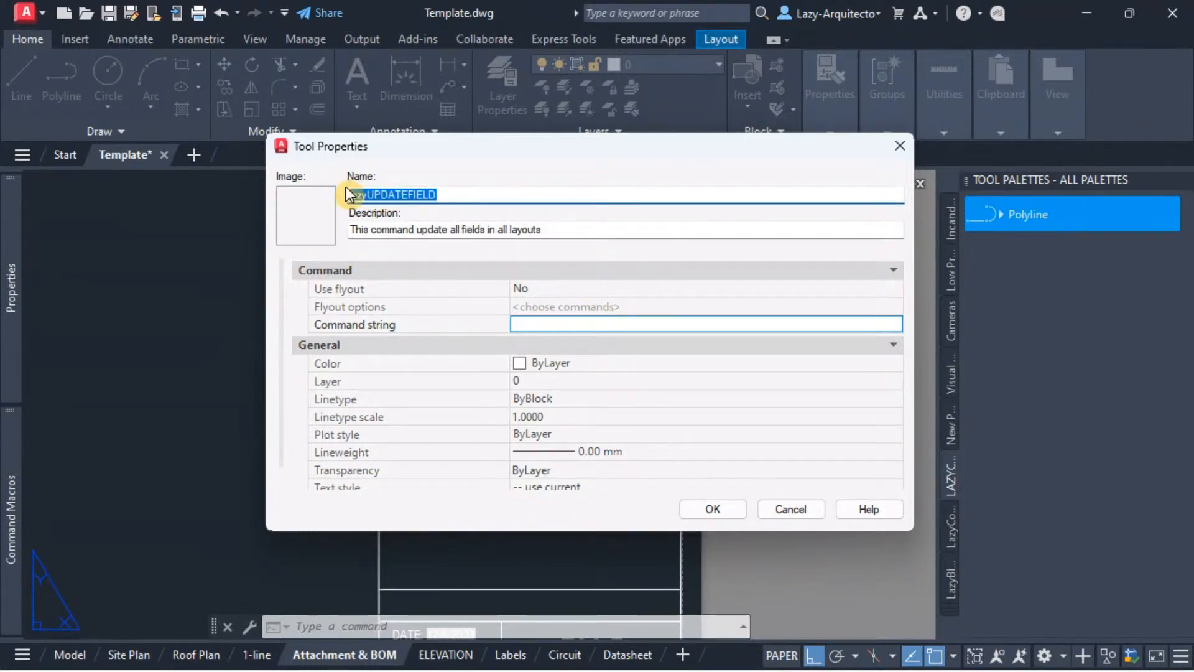
click(528, 322)
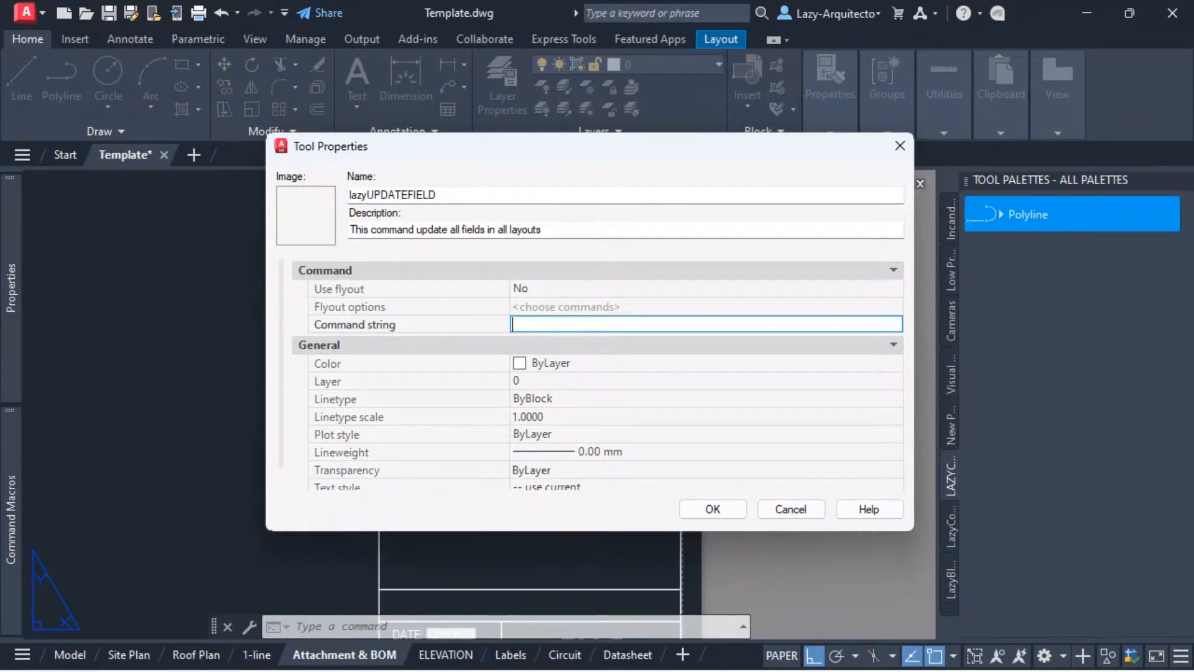
key(alt+Tab)
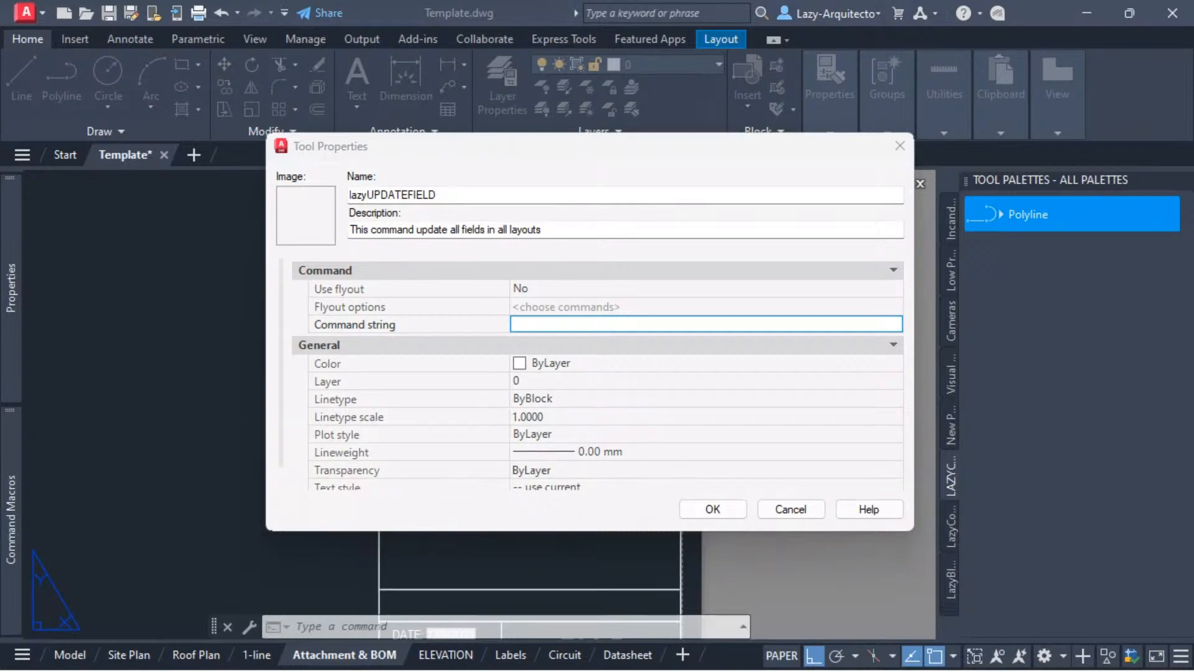
click(542, 325)
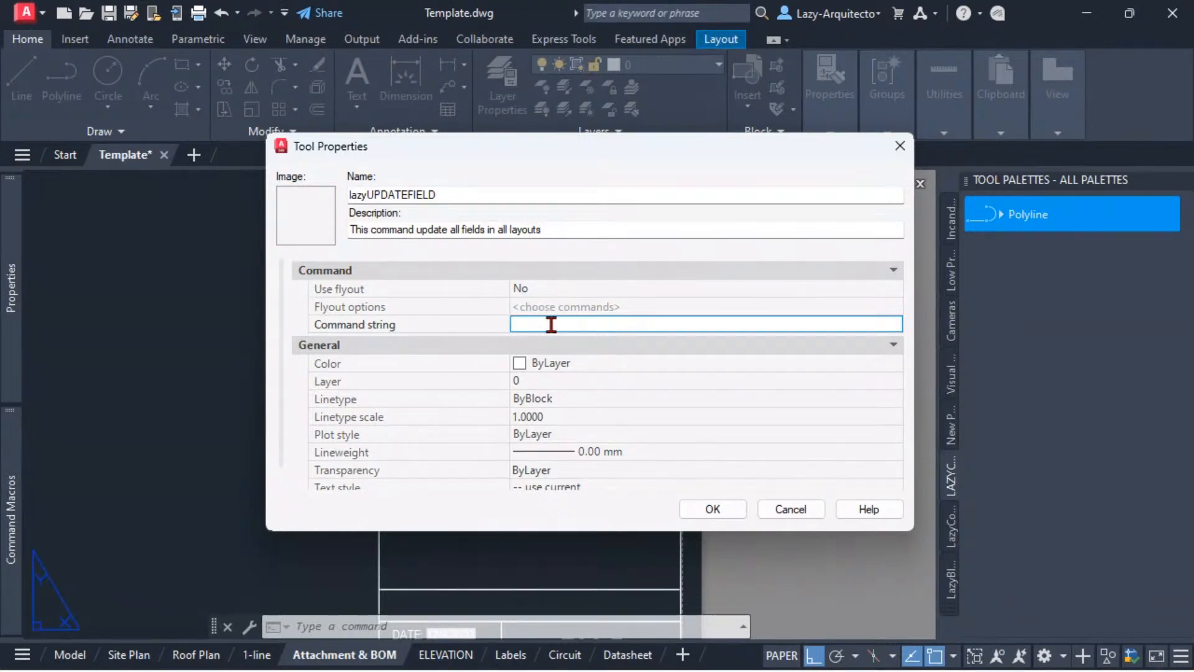
text((vl-load-com))
drag(588, 325, 494, 325)
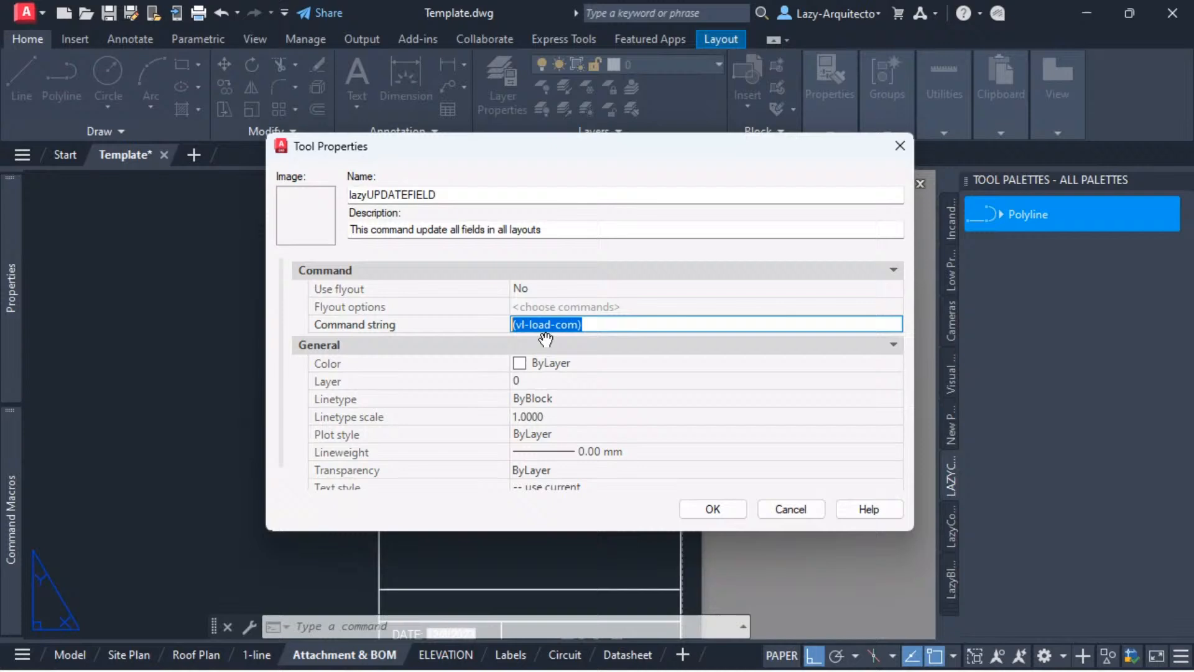
click(614, 330)
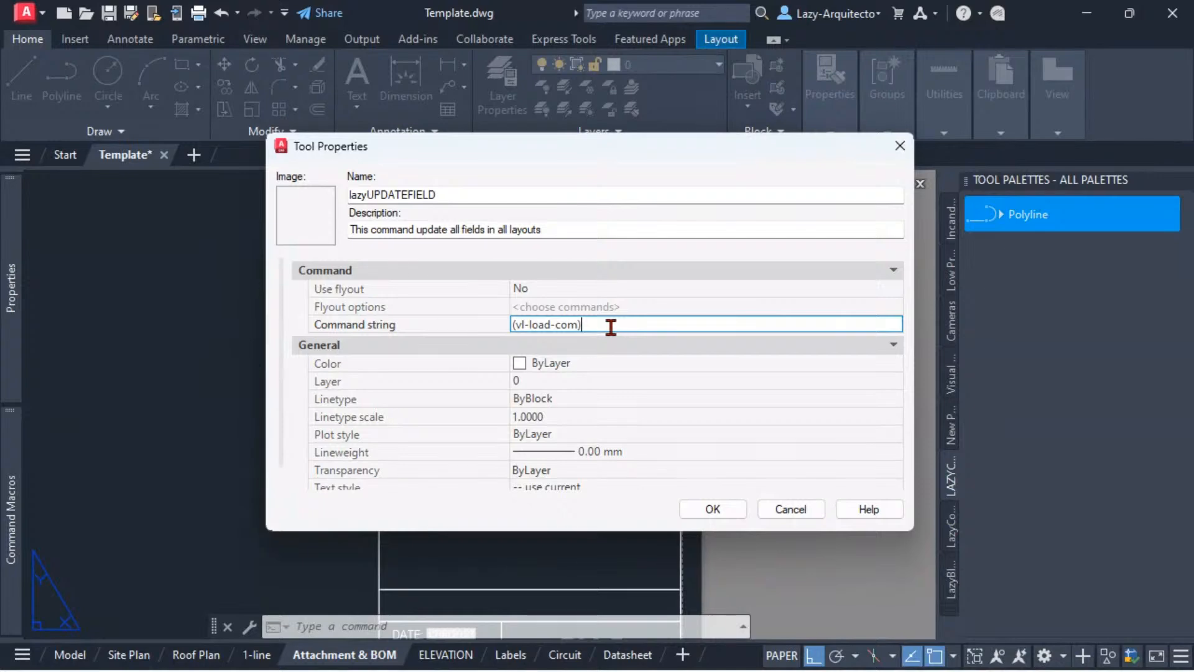
drag(584, 330, 499, 325)
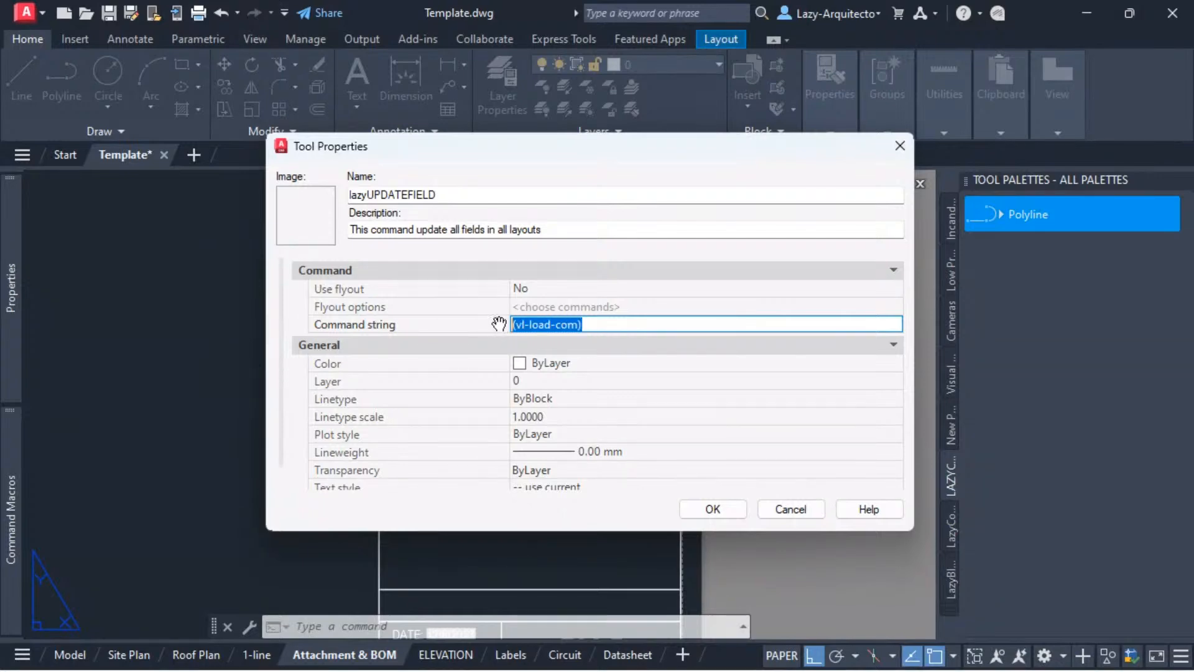
click(594, 325)
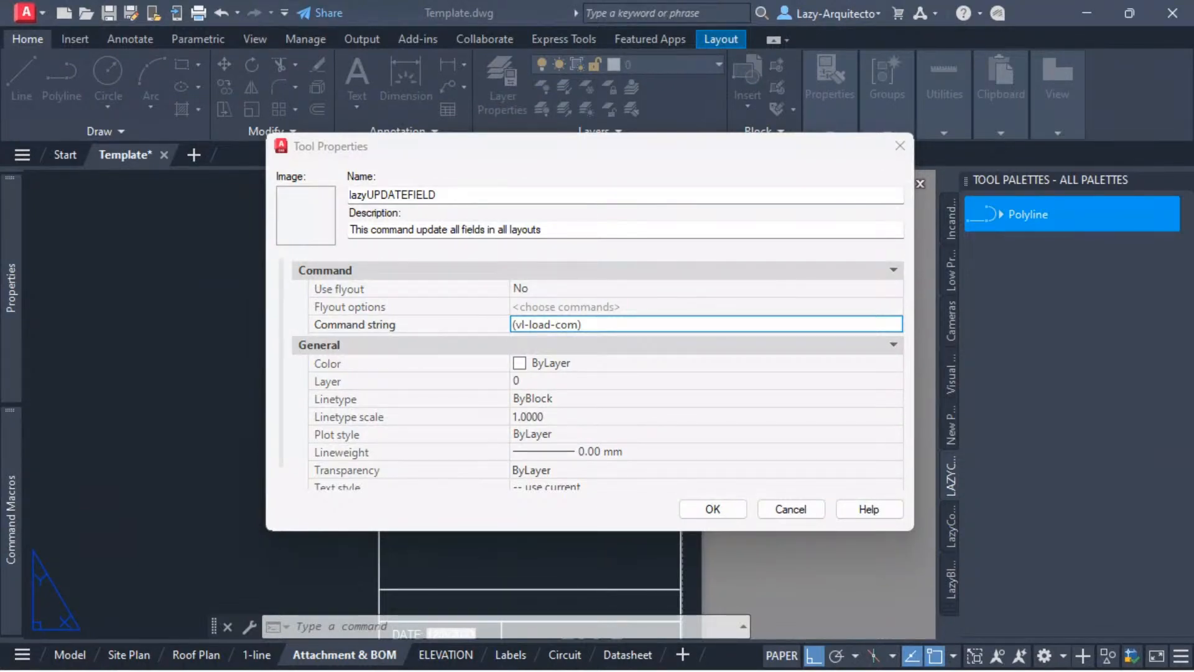
Step: Append (setq acad (vlax-get-acad-object) acdoc (vla-get-ActiveDocument acad) aclay (vla-get-ActiveLayout acdoc)) to the command string and widen the value column to show more of it
click(612, 319)
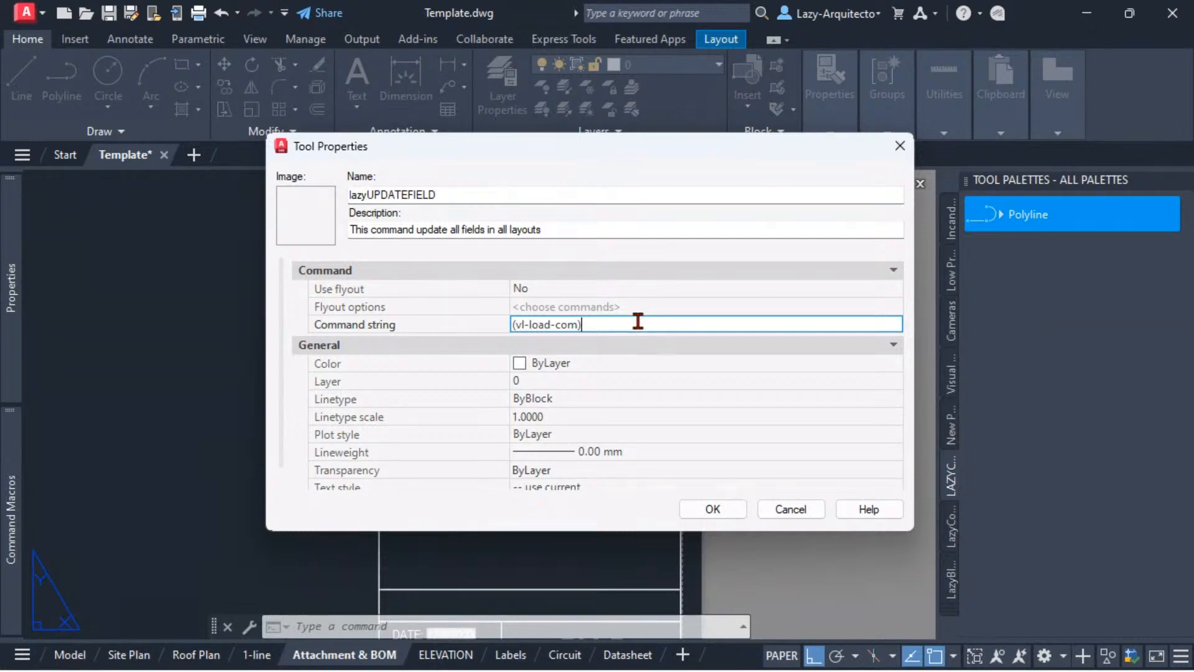
text((setq acad (vlax-get-acad-object) acdoc (vla-get-ActiveDocument acad) aclay (vla-get-ActiveLayout acdoc)))
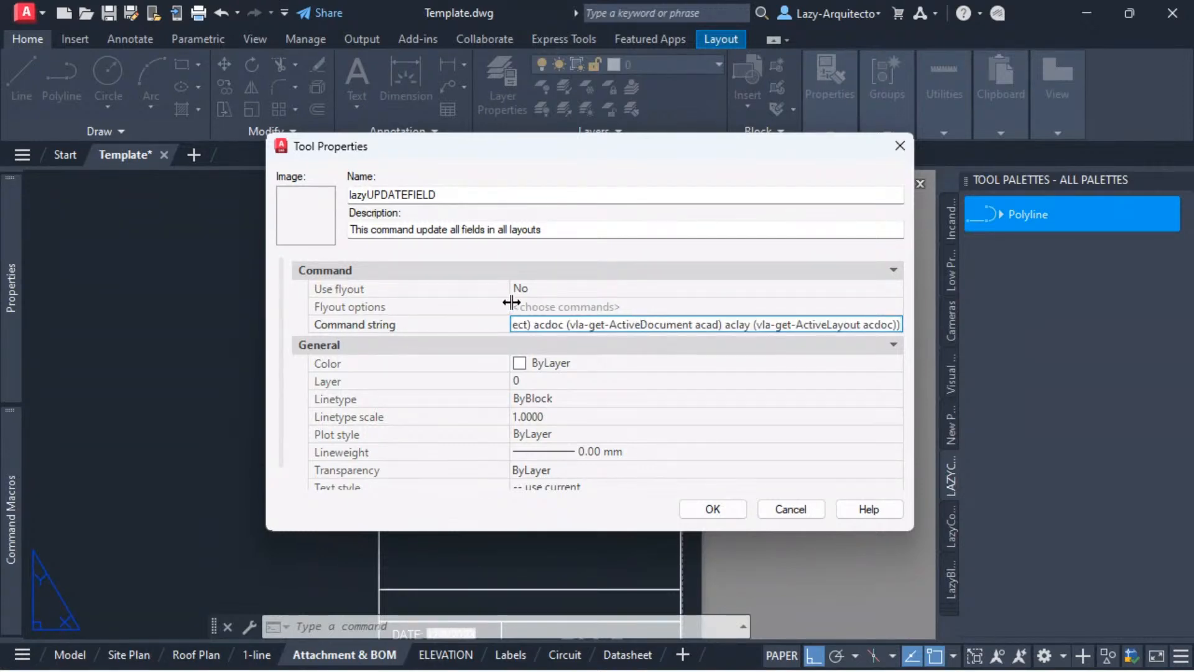
drag(511, 302, 293, 301)
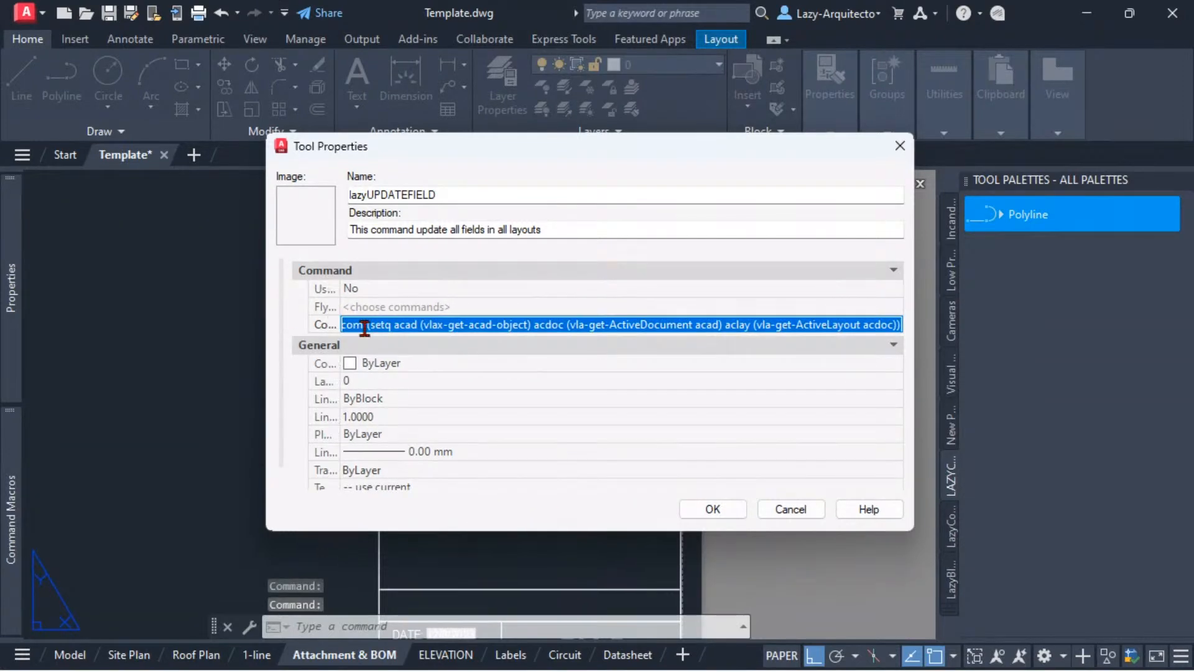
drag(367, 326, 901, 327)
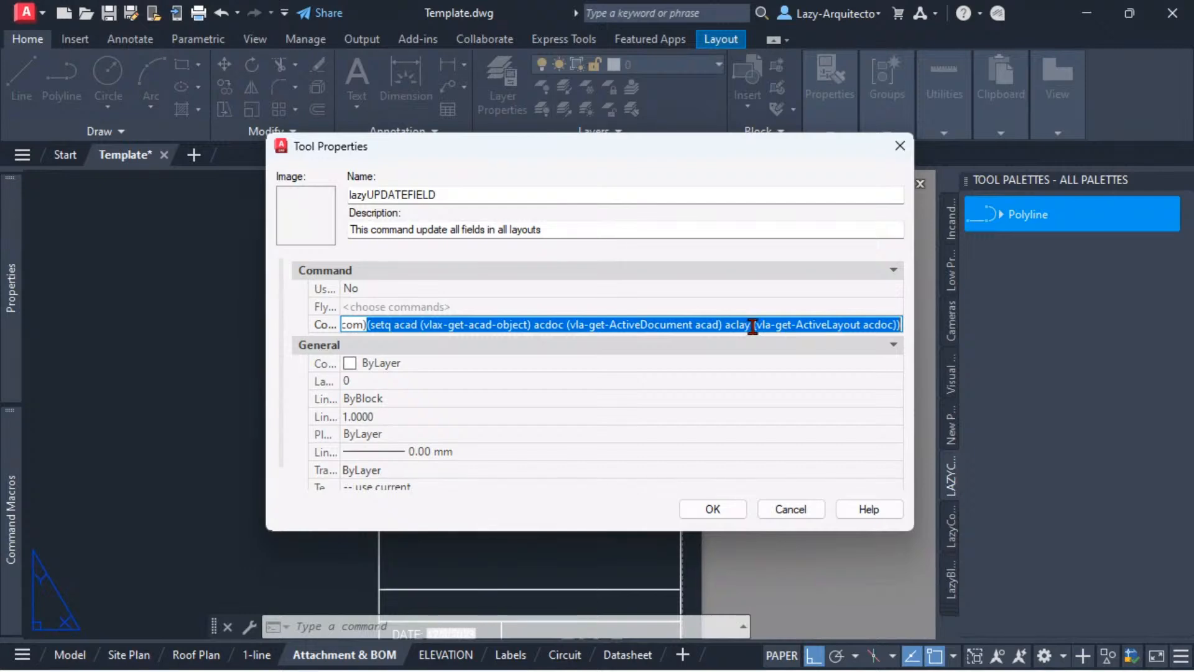
click(898, 322)
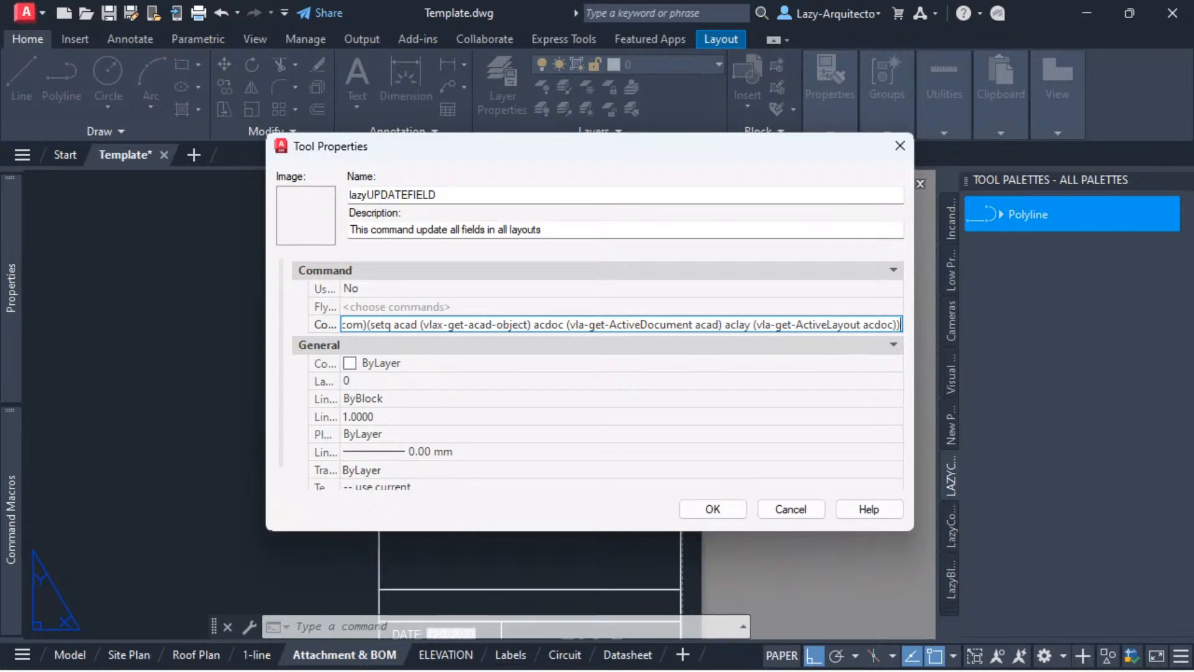
Step: Append the loop opening (vlax-for layout (vla-get-Layouts acdoc) to the end of the command string
key(alt+Tab)
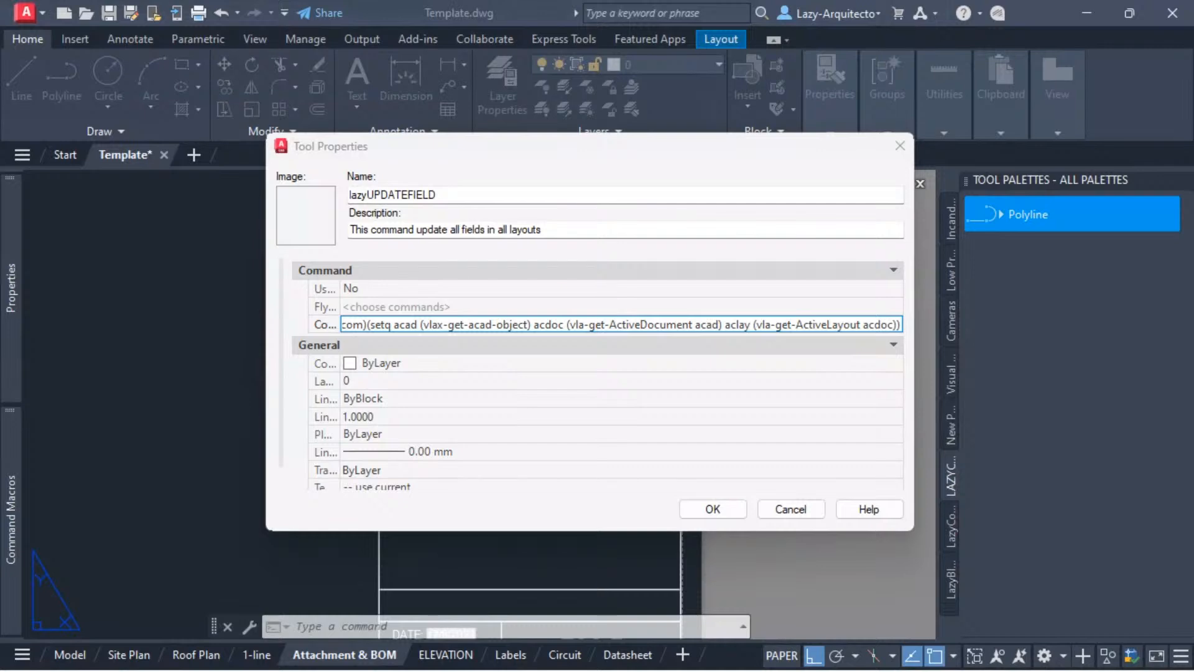
click(827, 323)
drag(863, 323, 896, 324)
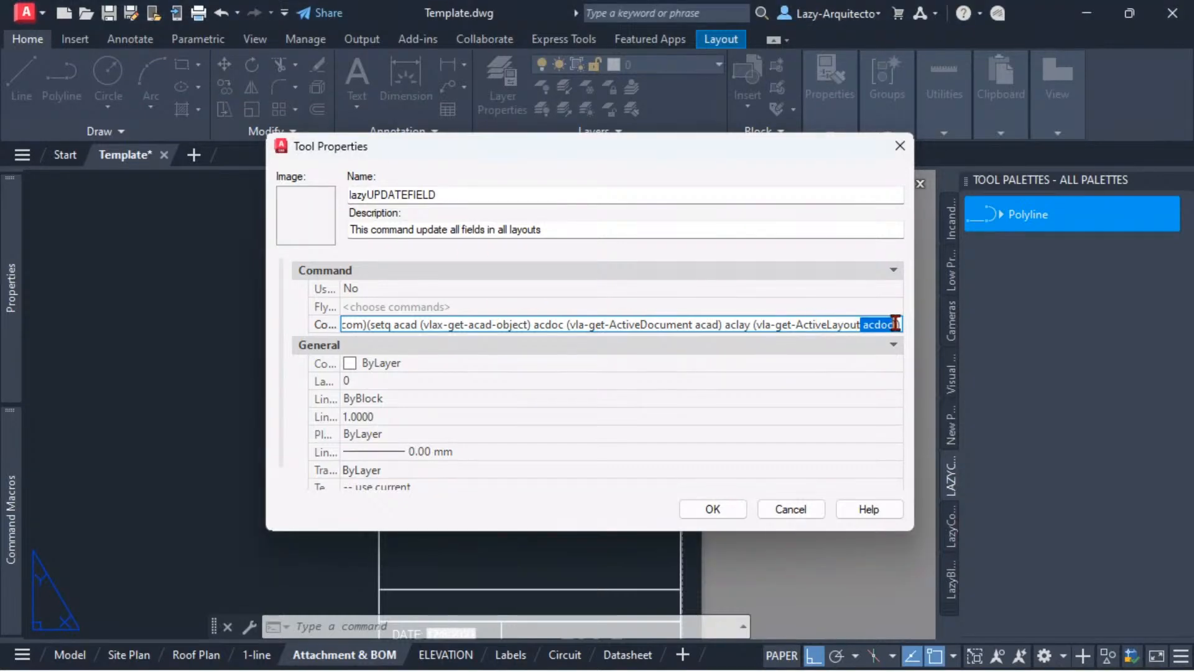
click(894, 325)
text())
text()(vlax-for layout (vla-get-Layouts acdoc))
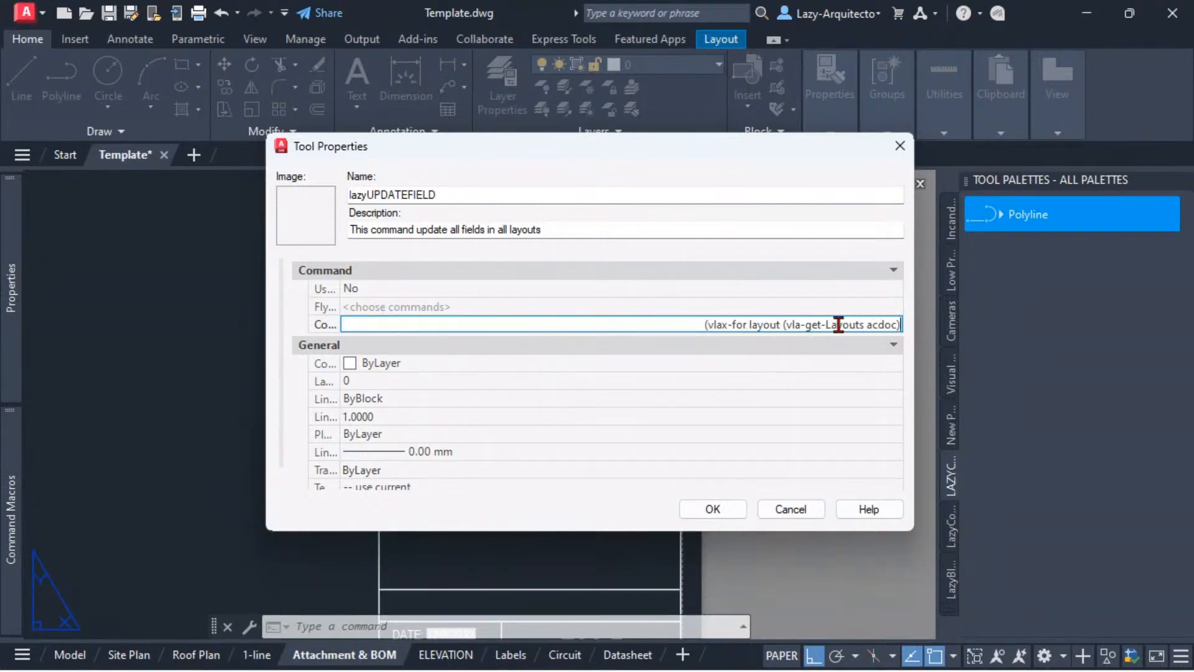
drag(706, 324, 921, 341)
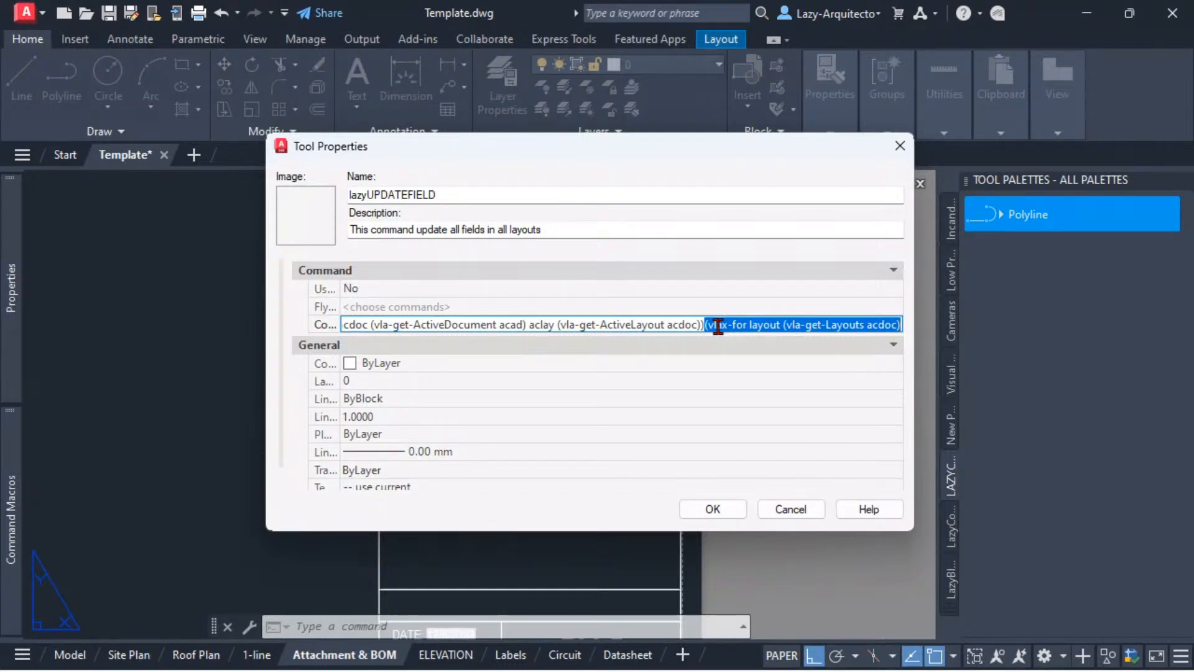
click(847, 325)
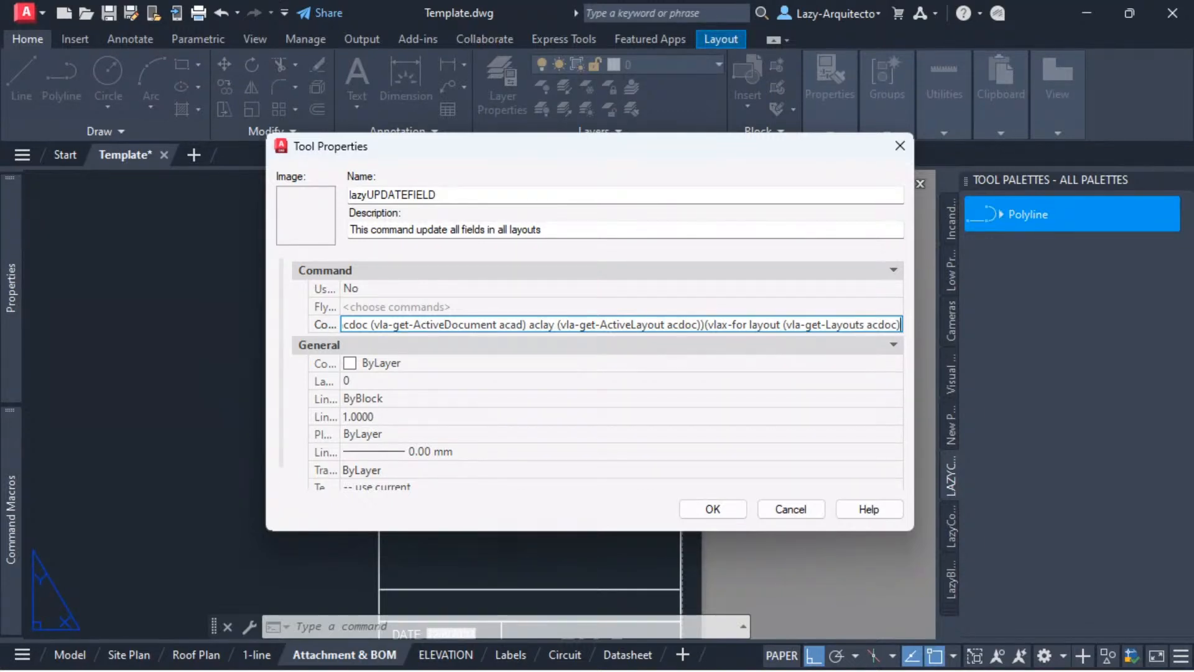
Step: Append (vla-put-ActiveLayout acdoc layout) to the end of the command string
key(alt+Tab)
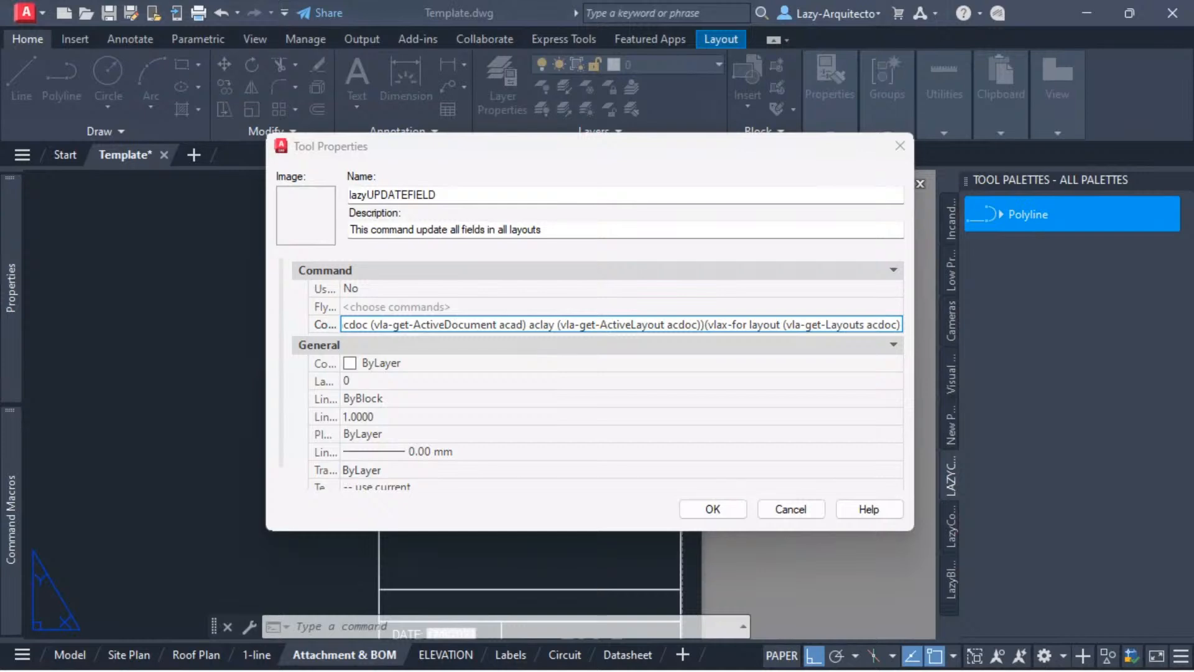
click(837, 324)
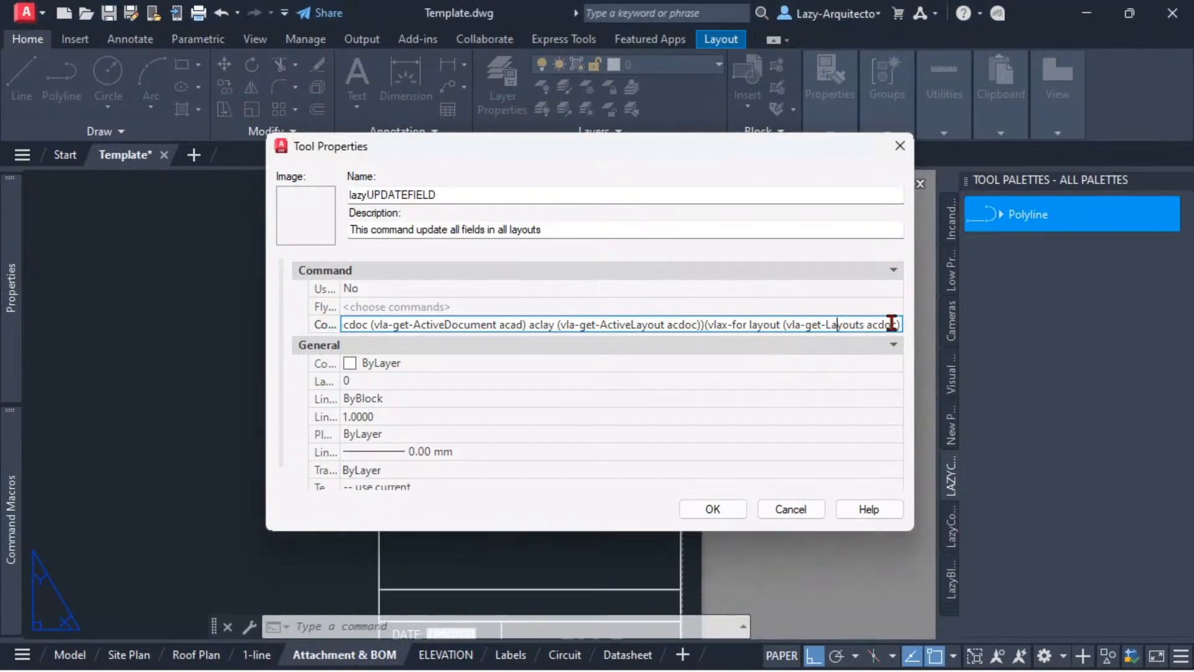
click(899, 324)
text((vla-put-ActiveLayout acdoc layout))
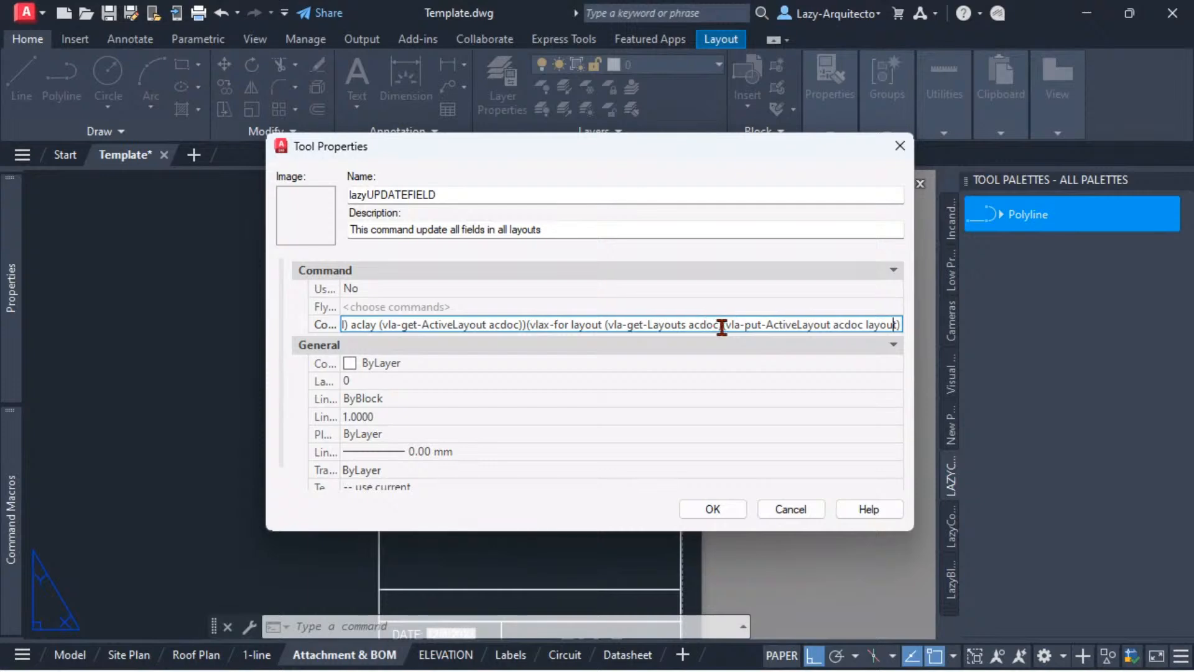
drag(723, 325, 909, 325)
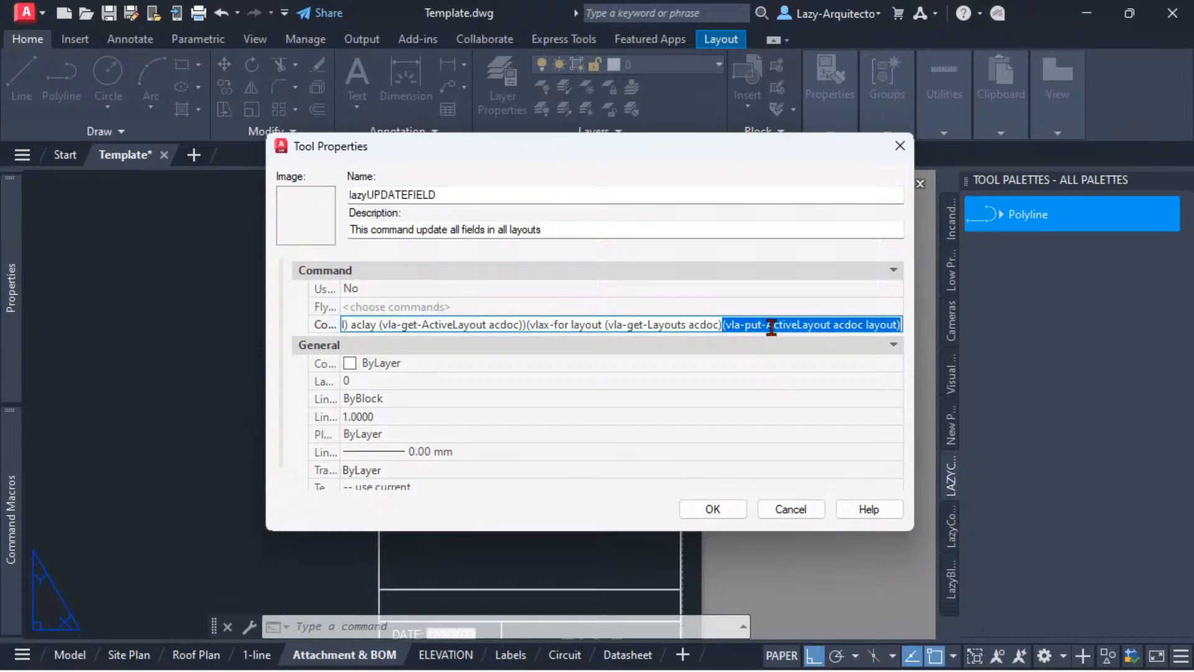
click(896, 325)
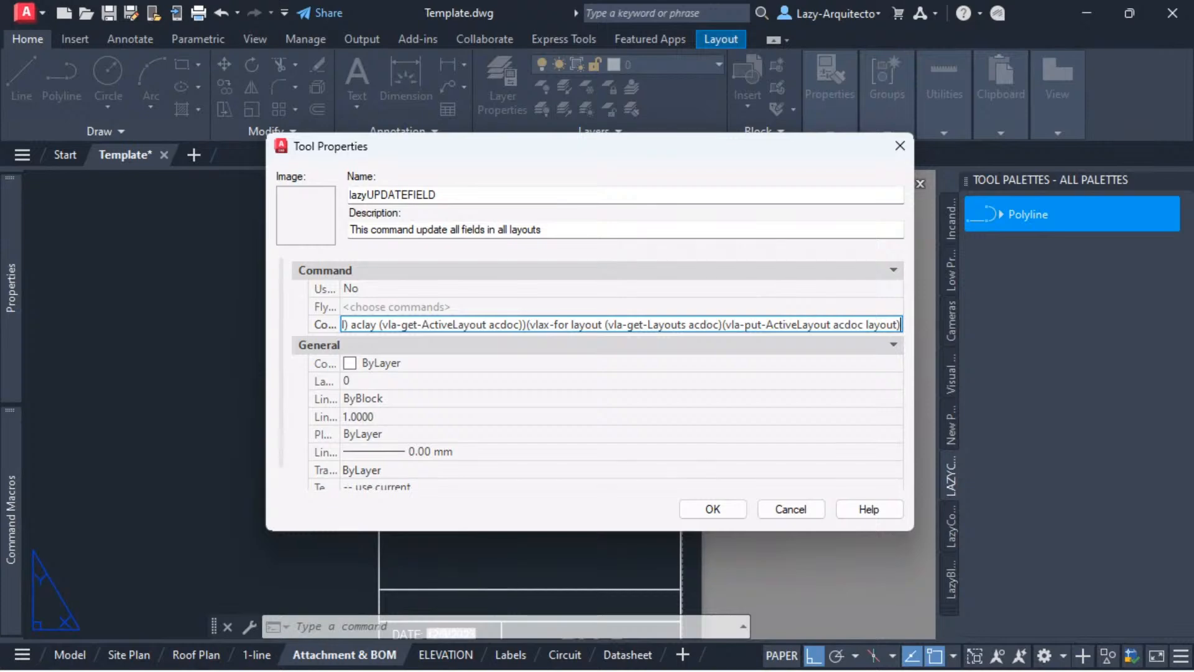
Step: Append (command "._UPDATEFIELD" "all" "")) to the command string, closing the loop, and shift the dialog aside
key(alt+Tab)
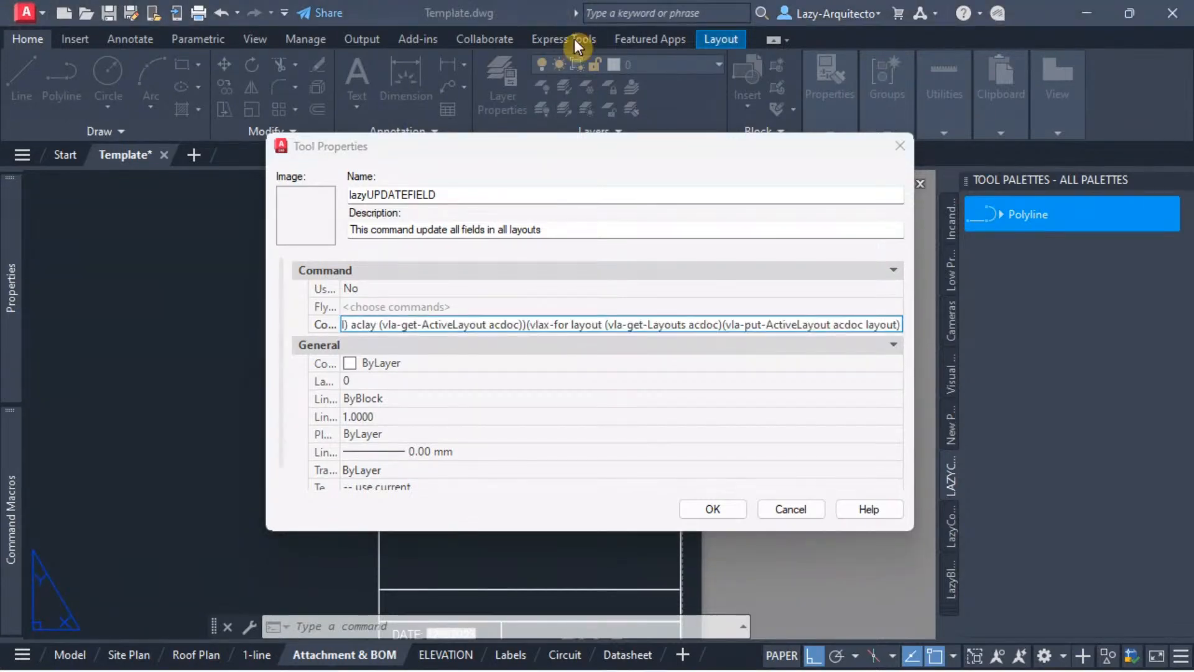
click(894, 326)
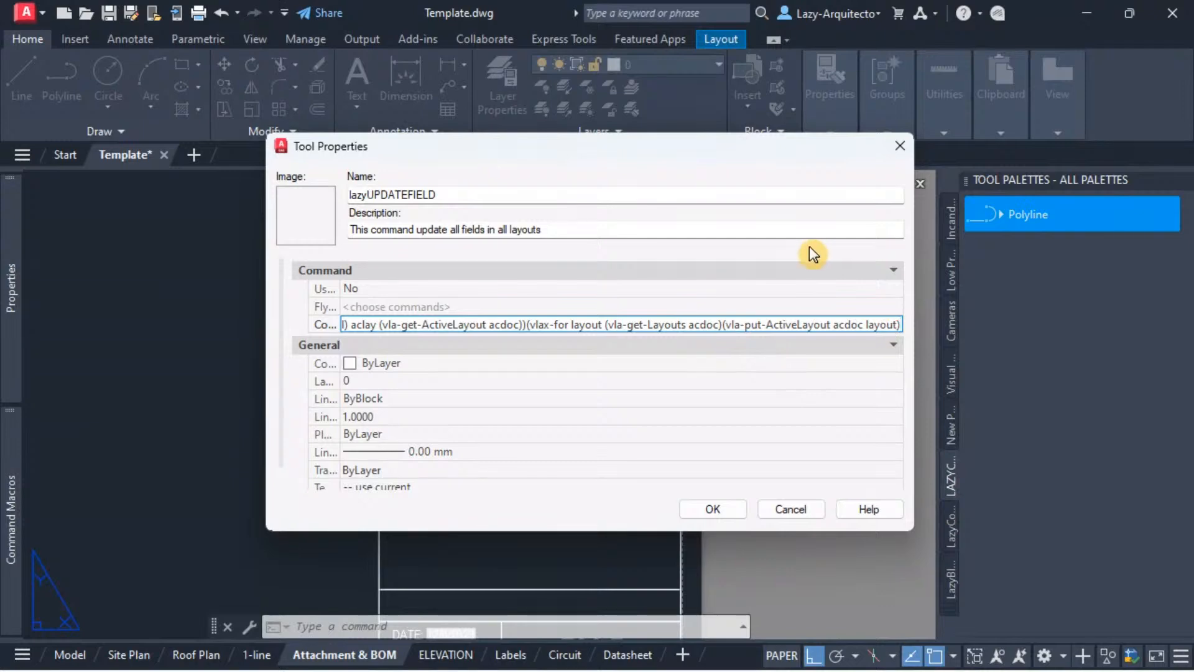
click(901, 325)
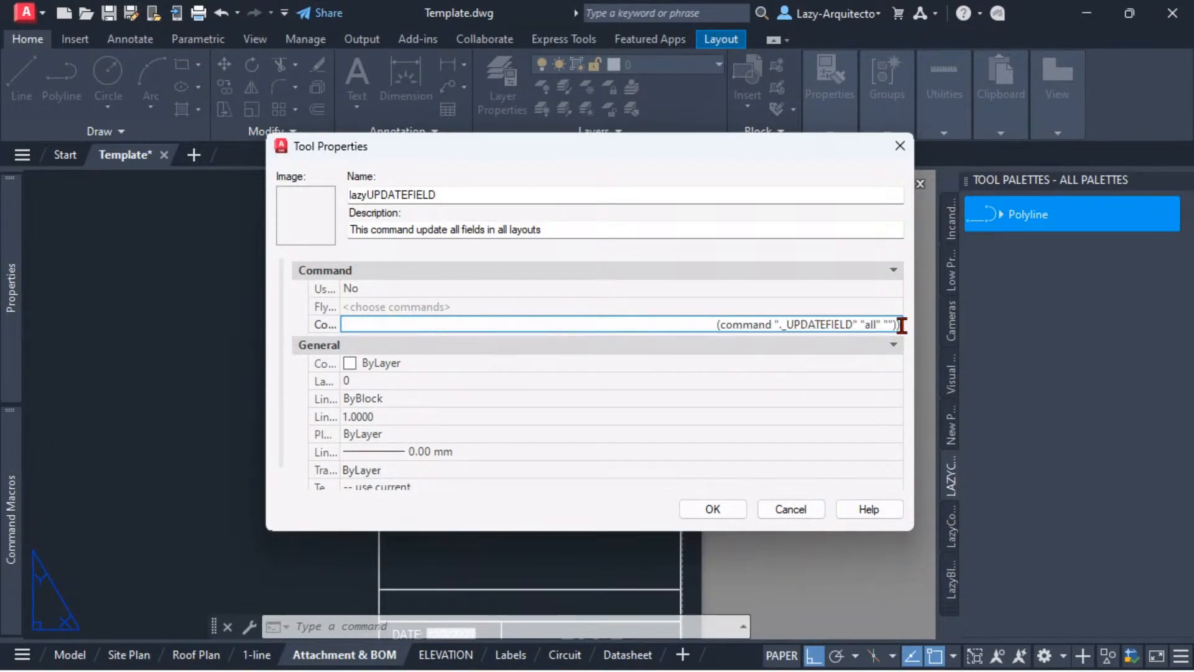
drag(715, 324, 902, 325)
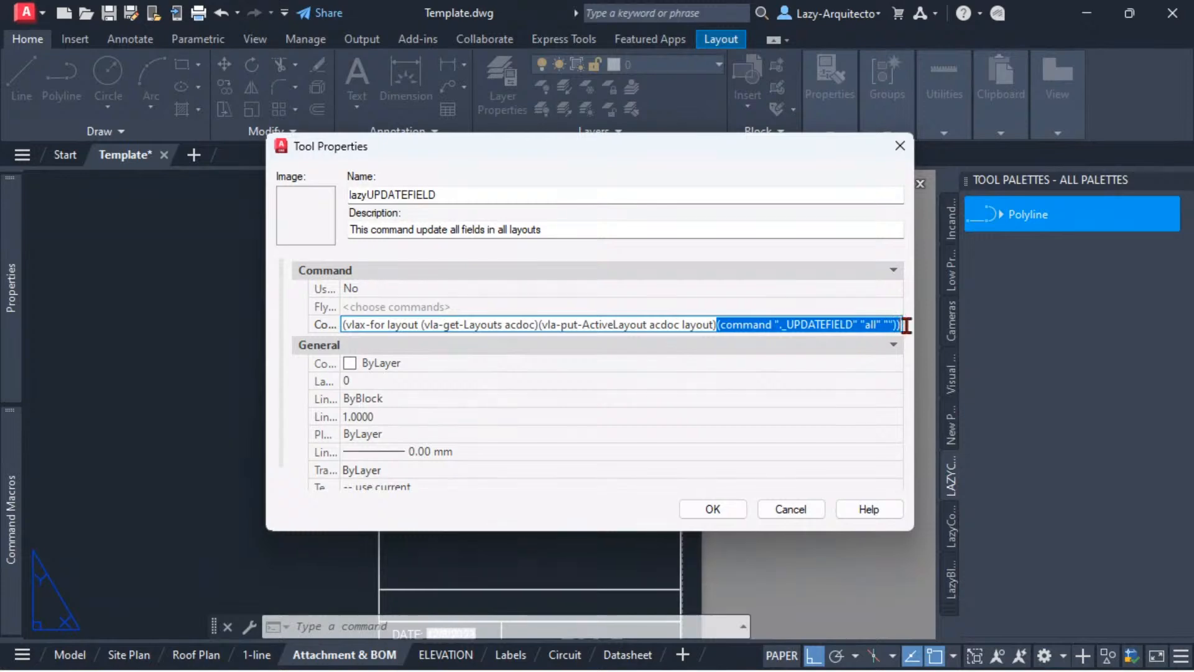
drag(697, 140, 609, 135)
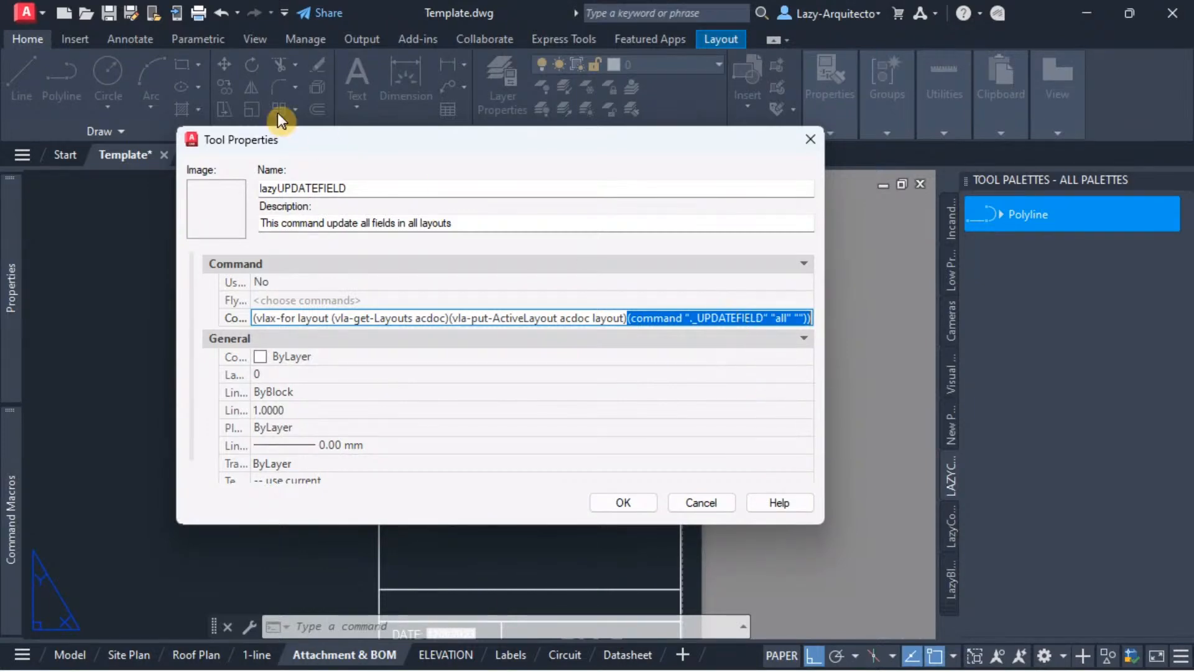
Step: Append (vla-put-ActiveLayout acdoc aclay) to the end of the command string to restore the original layout
key(alt+Tab)
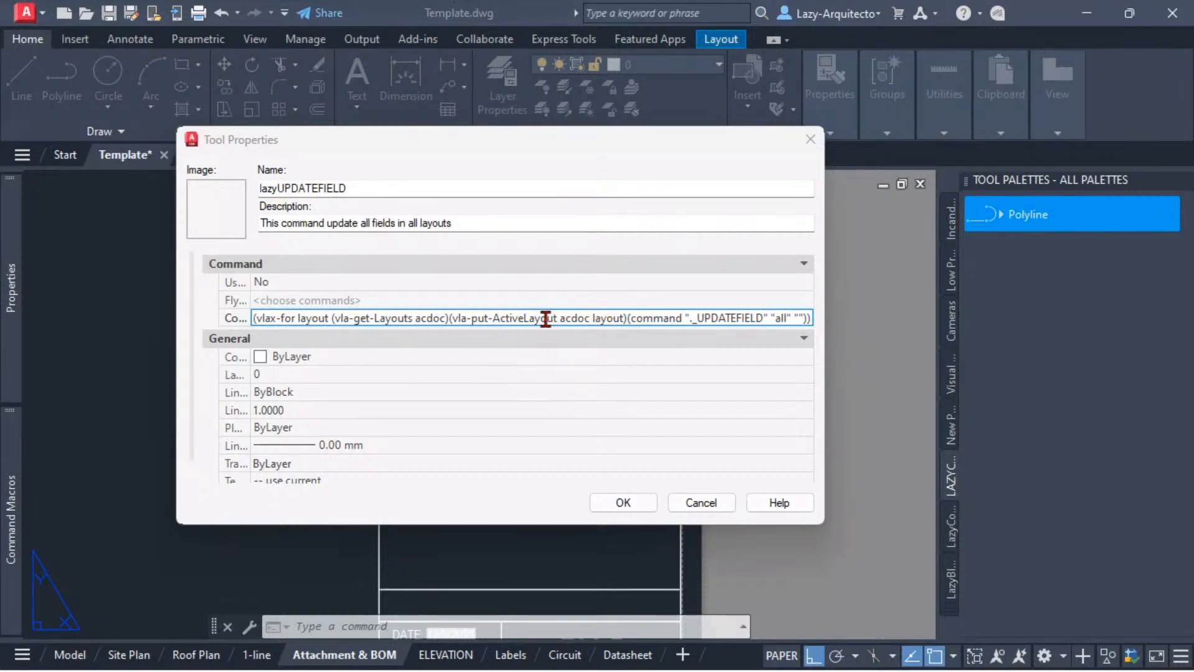
click(804, 318)
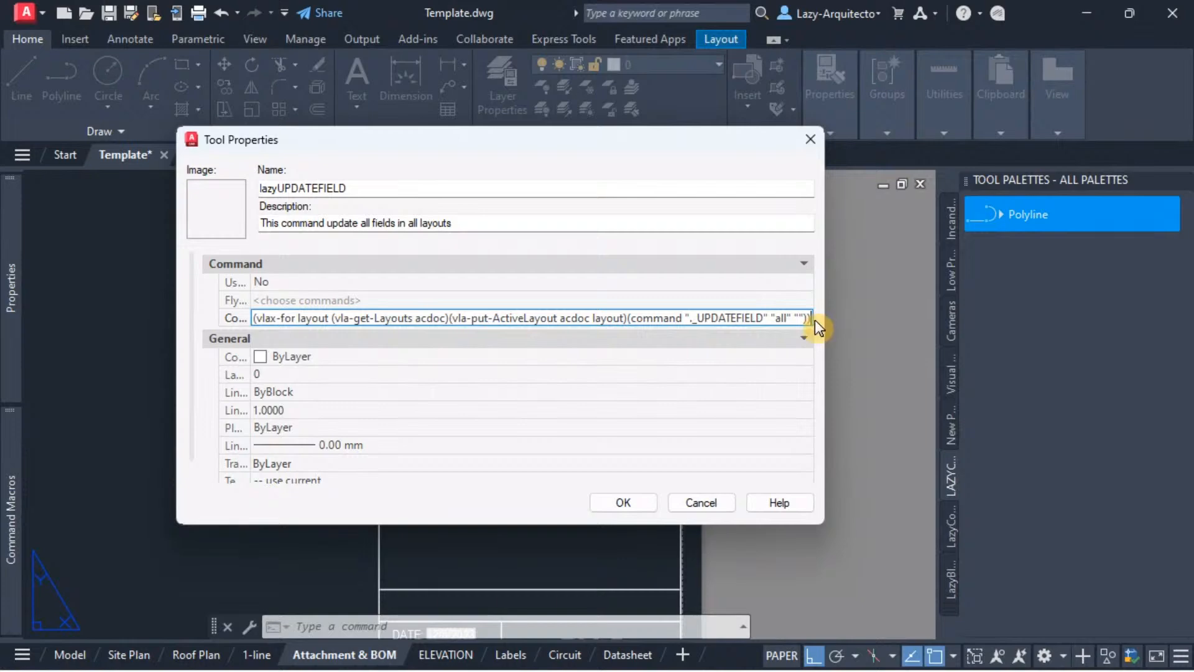
key(Down)
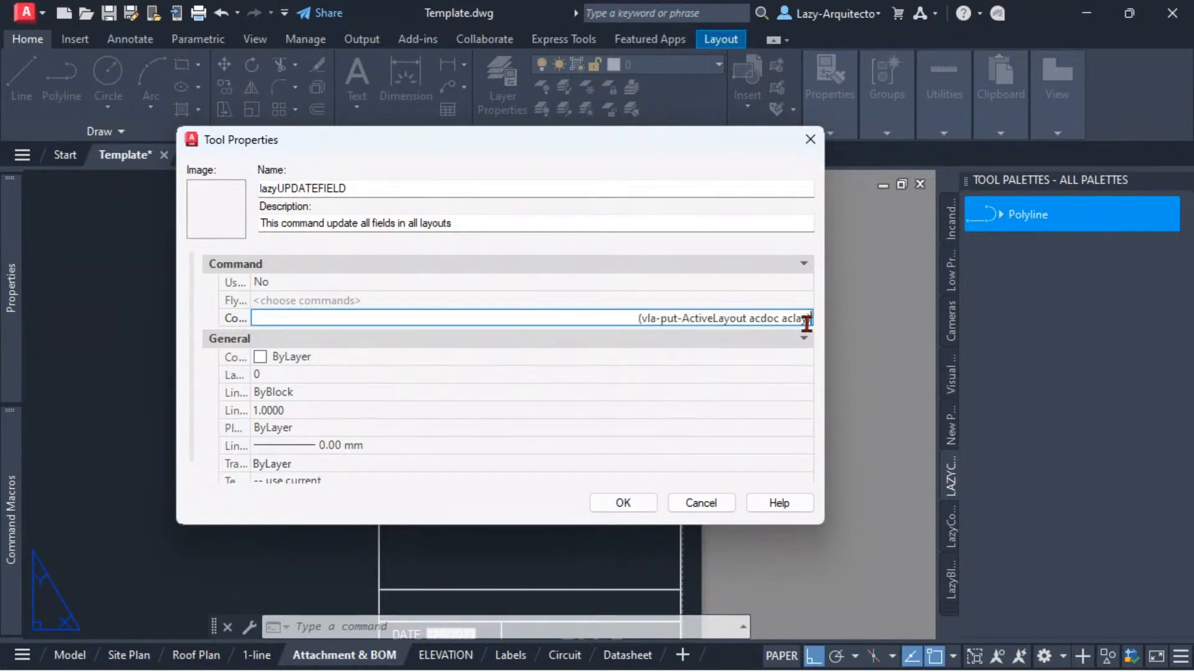
Step: Review the end of the command string and save the lazyUPDATEFIELD tool properties
drag(812, 320, 636, 318)
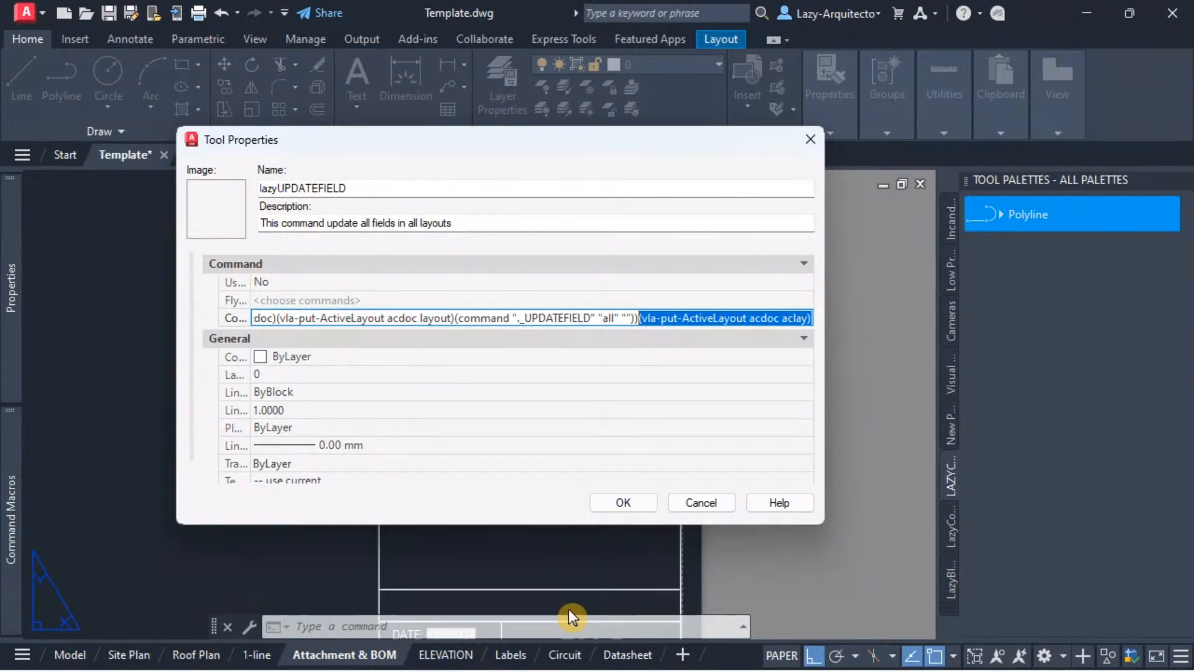
click(686, 319)
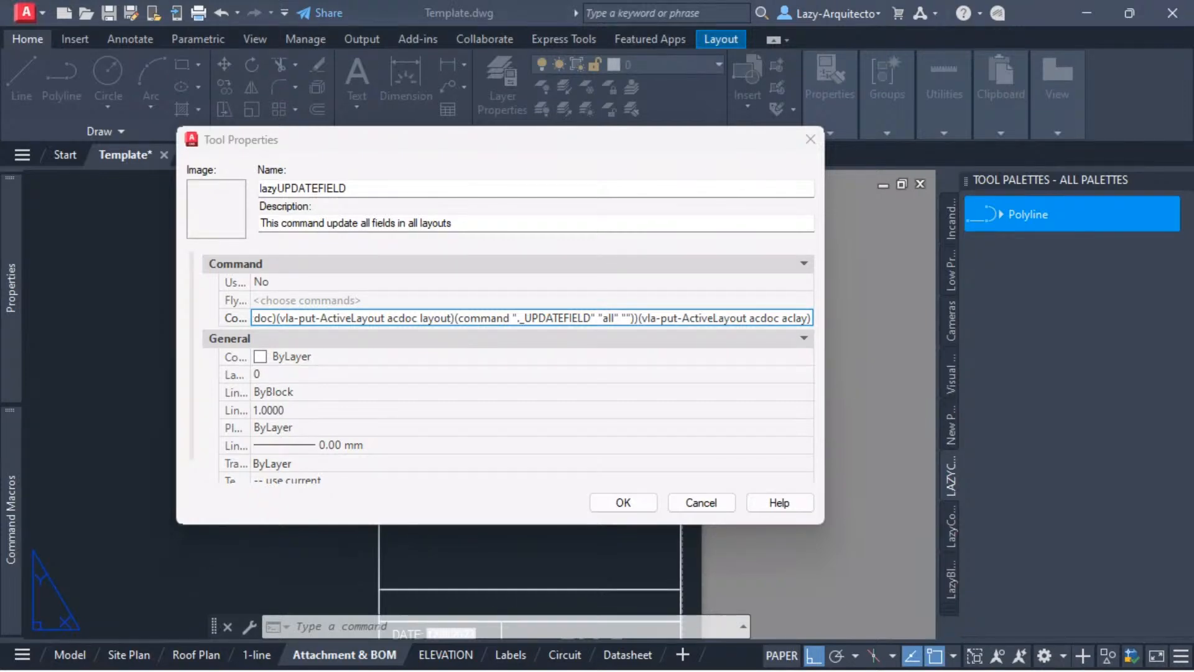
click(418, 312)
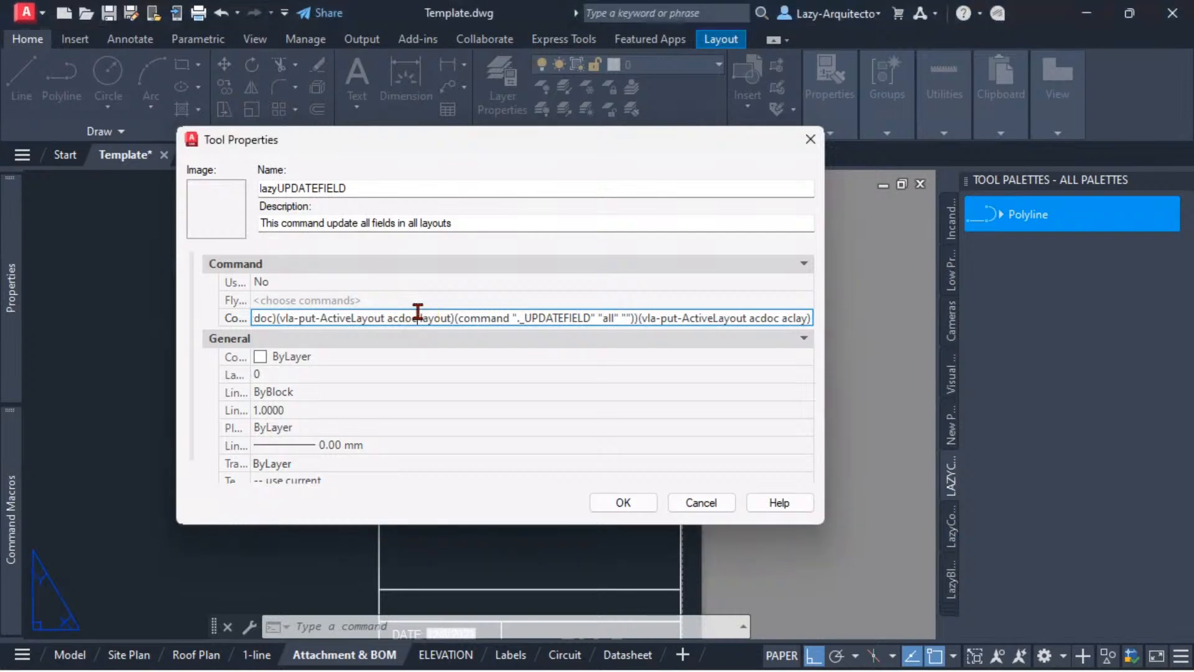
click(624, 503)
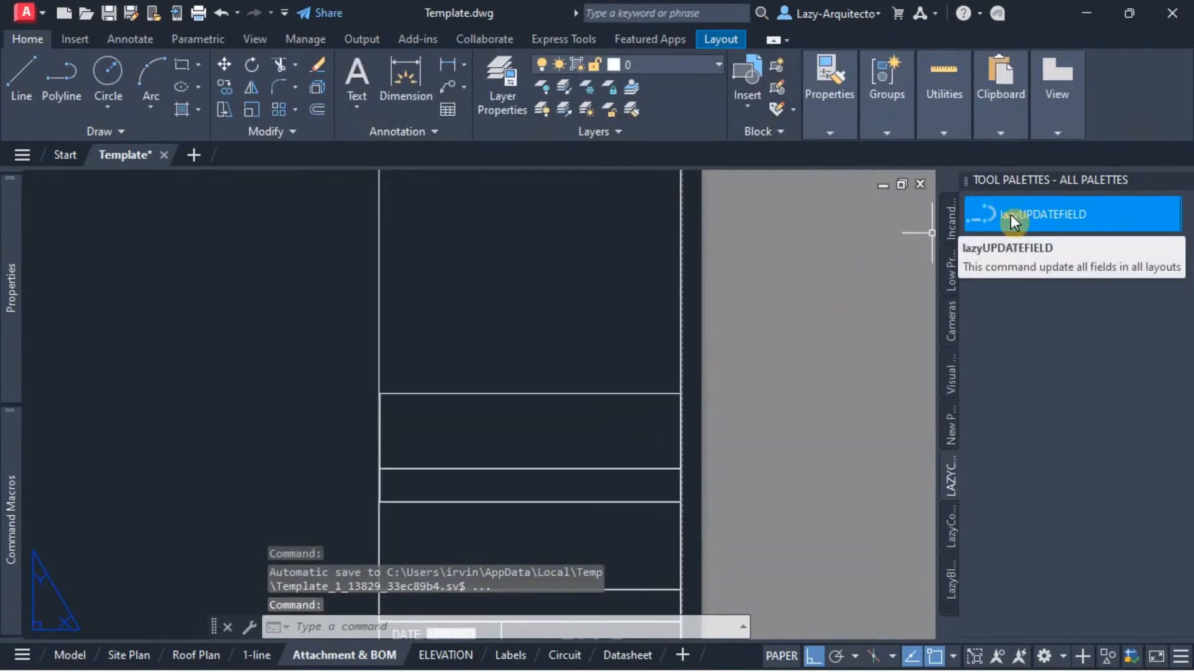
Step: Examine the title block date fields on the Attachment & BOM, ELEVATION, Labels and Circuit layouts
middle_drag(593, 505, 617, 389)
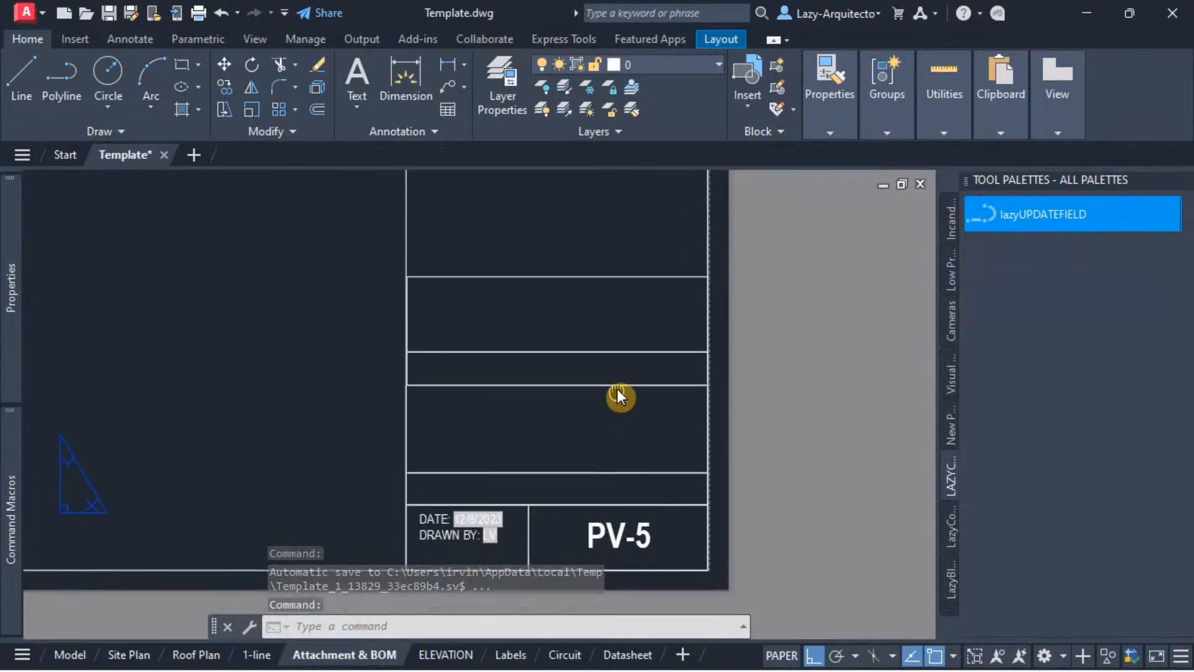
scroll(482, 506, up, 4)
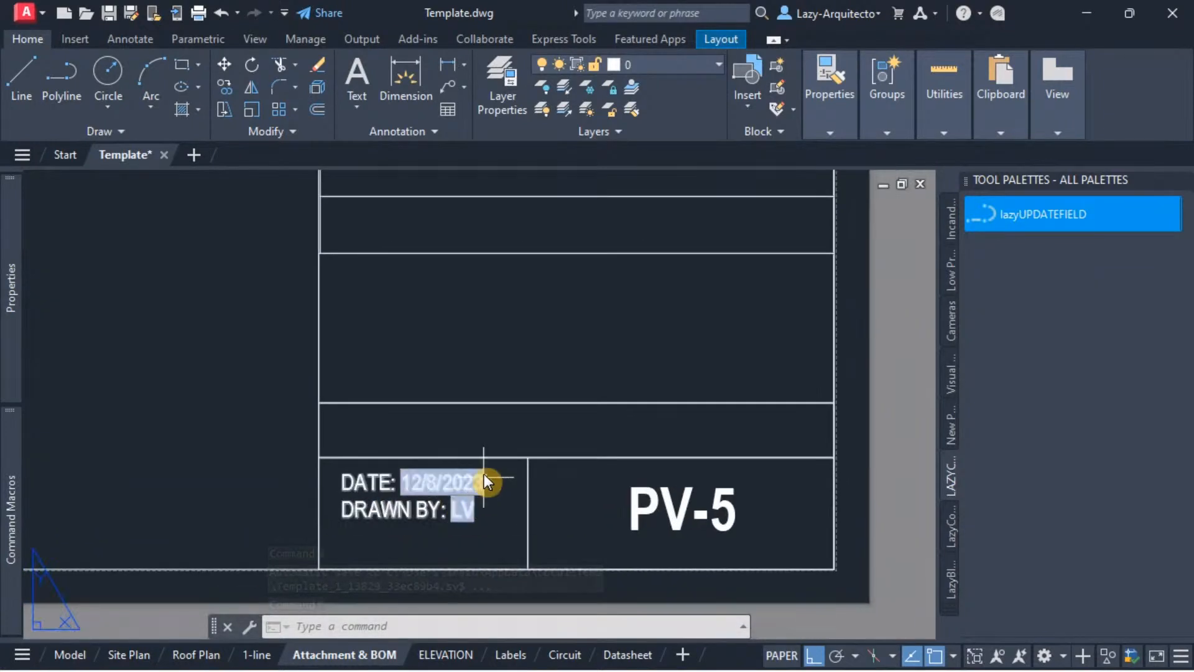
click(443, 654)
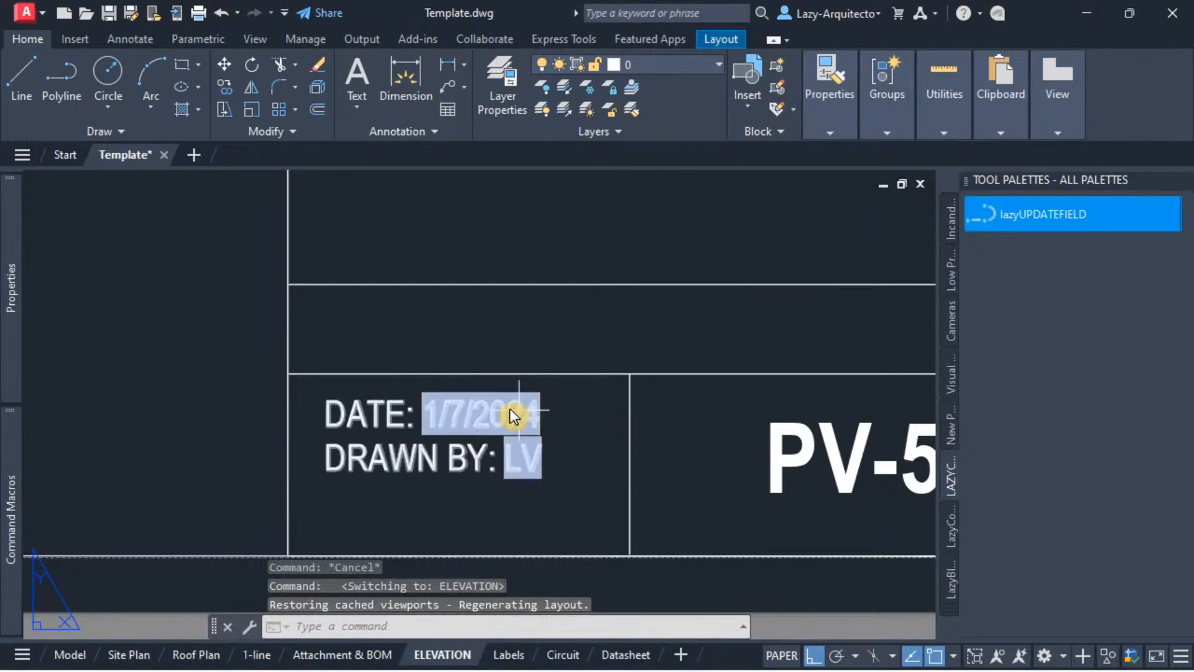
click(507, 654)
scroll(498, 547, up, 3)
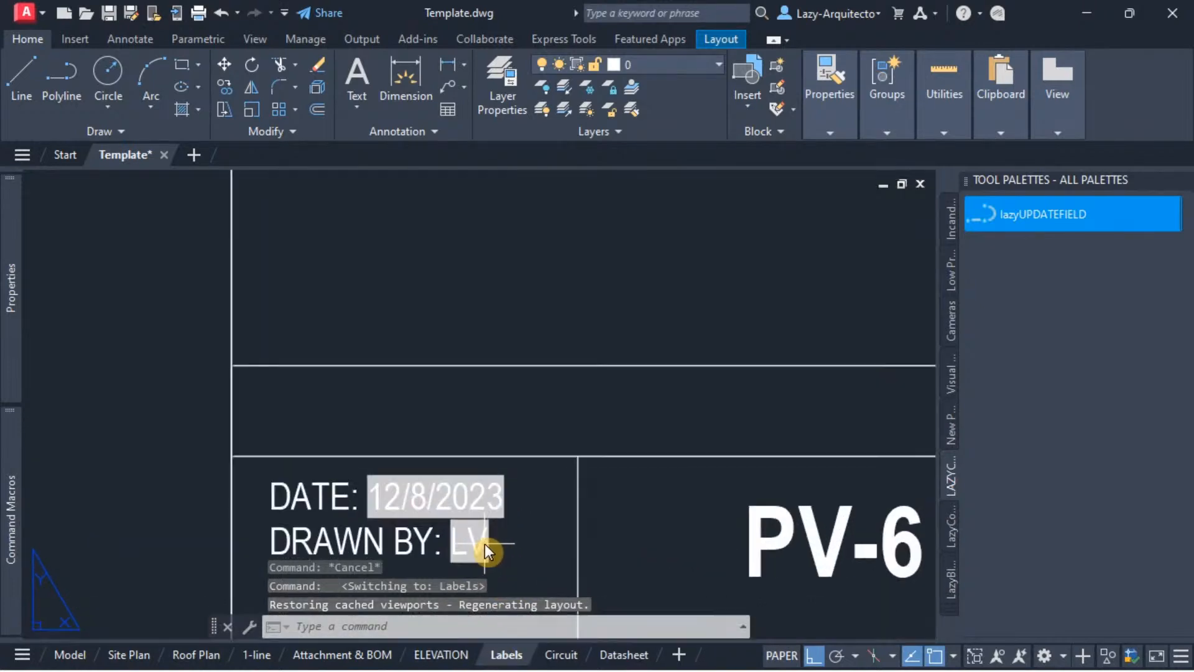
click(554, 661)
scroll(608, 516, up, 4)
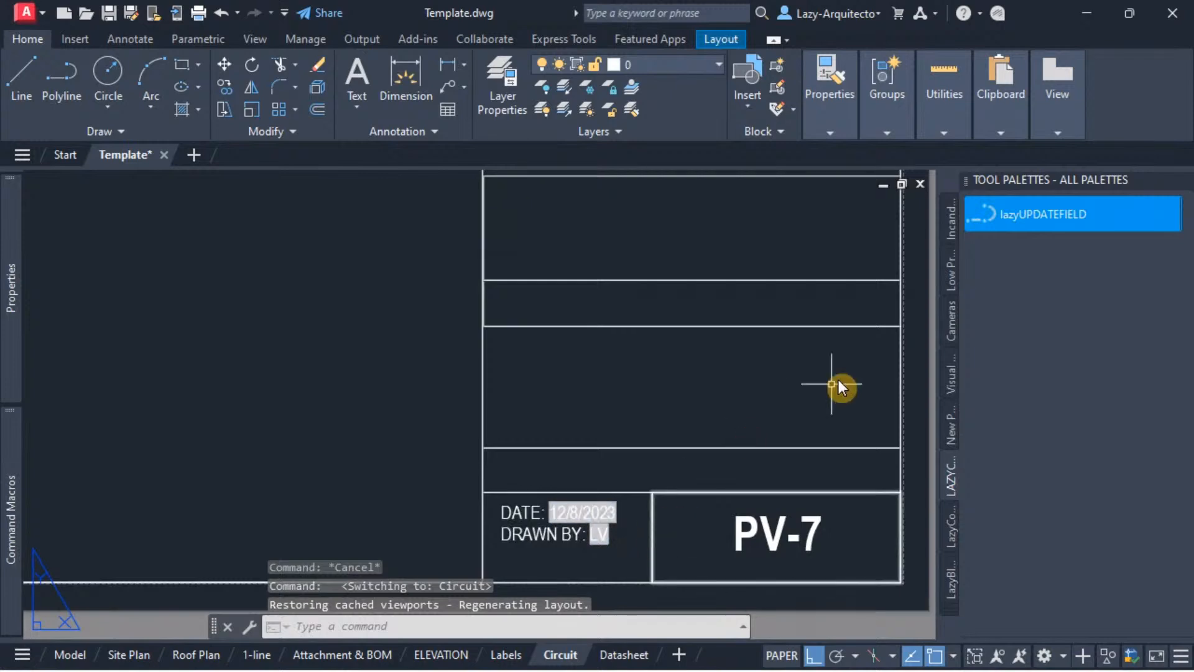
Step: Run the lazyUPDATEFIELD tool and check the title block dates on the Circuit, Datasheet and 1-line layouts
click(1020, 215)
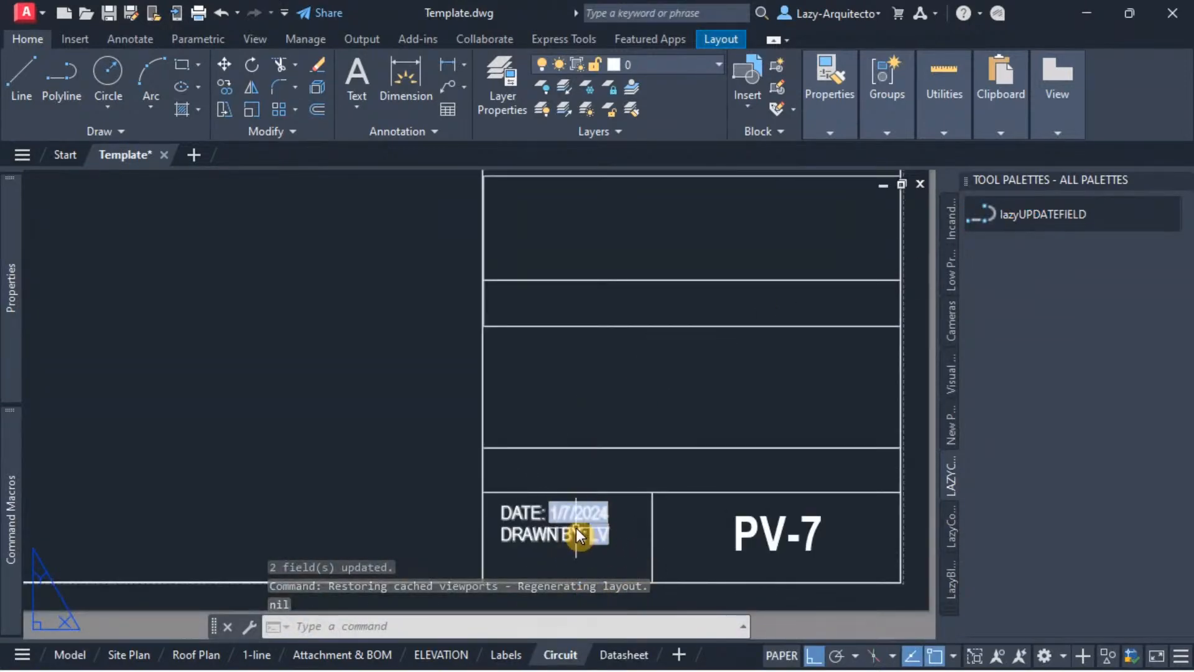
scroll(576, 528, up, 2)
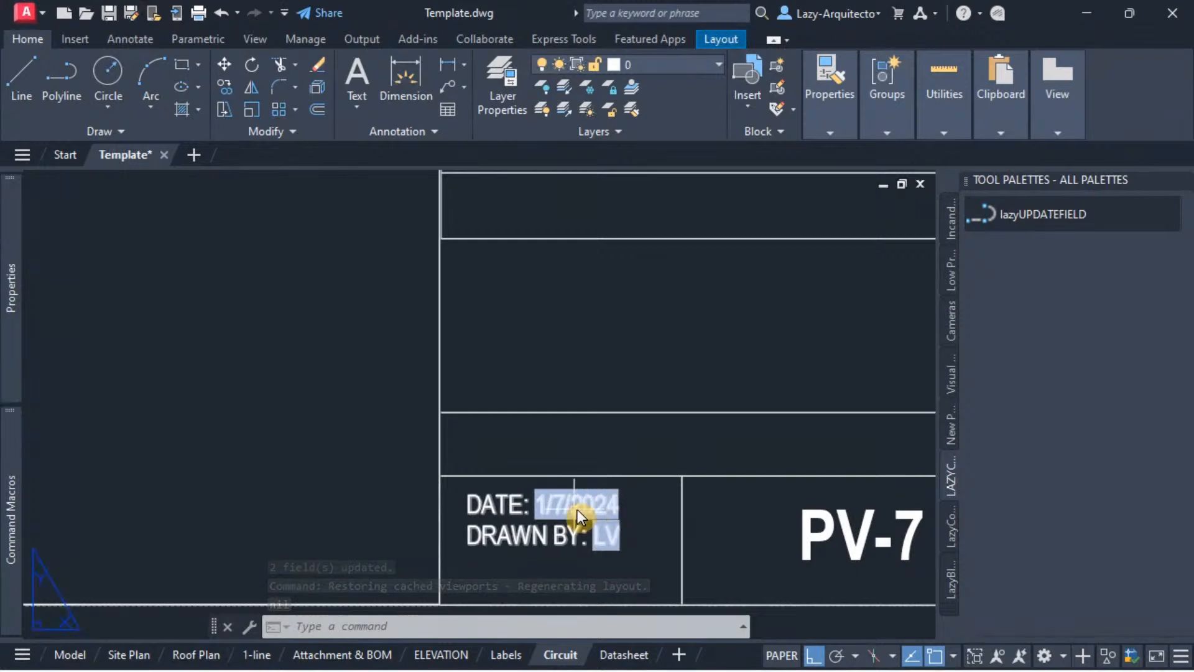
click(620, 661)
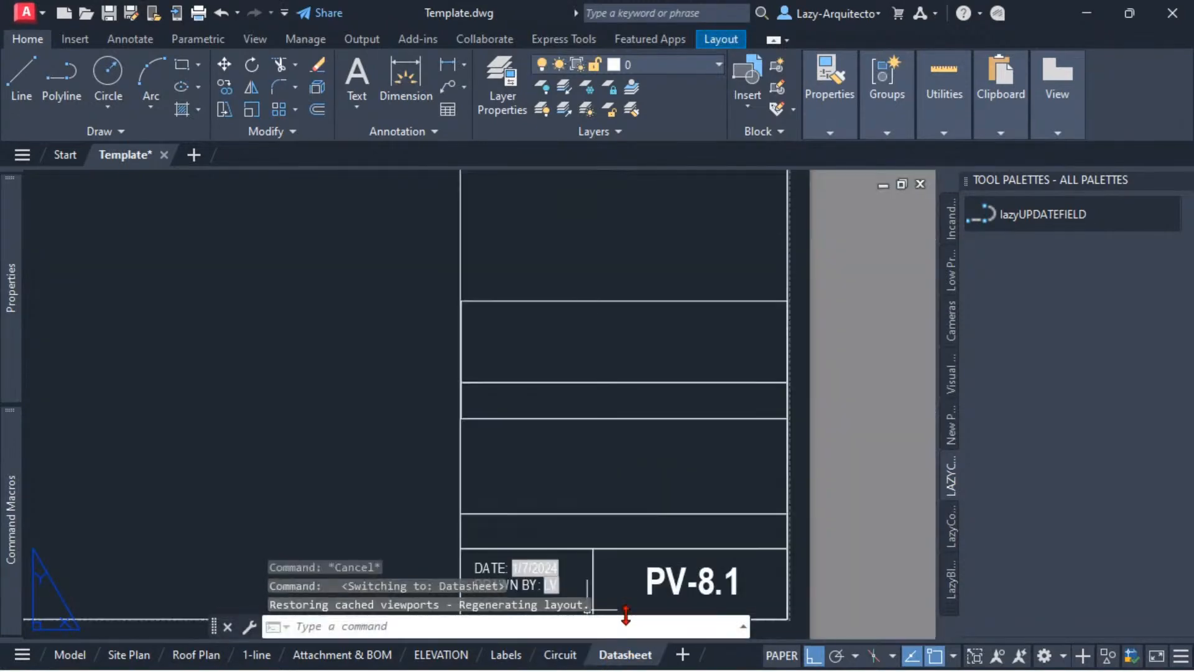
scroll(554, 562, up, 2)
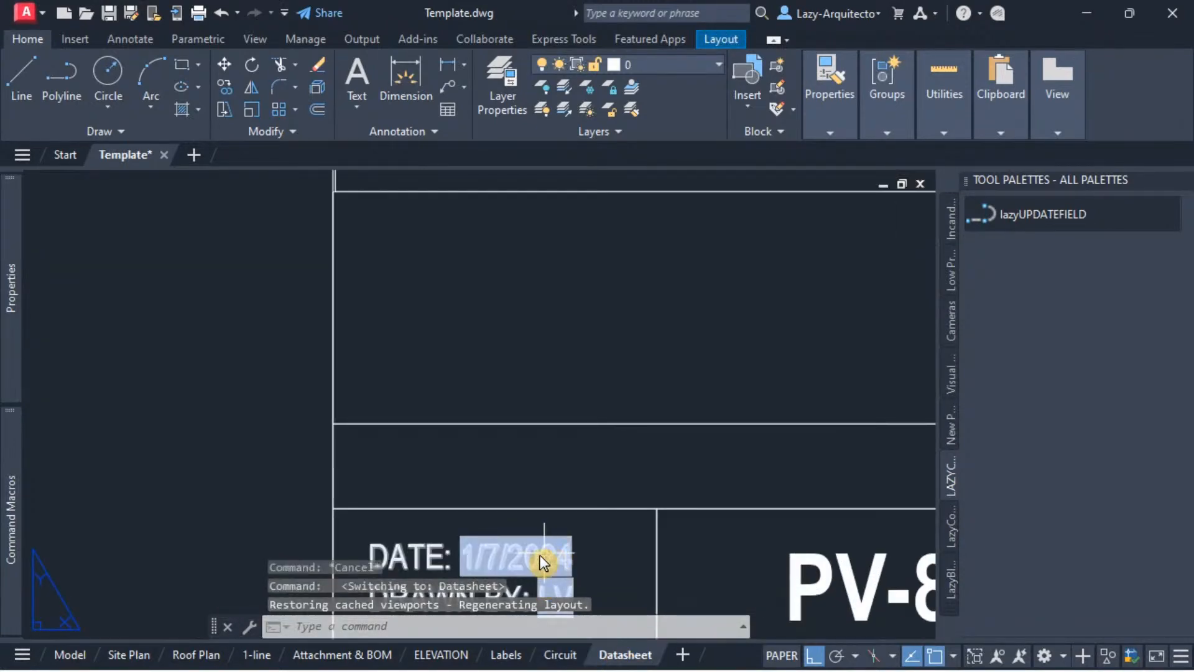
click(257, 654)
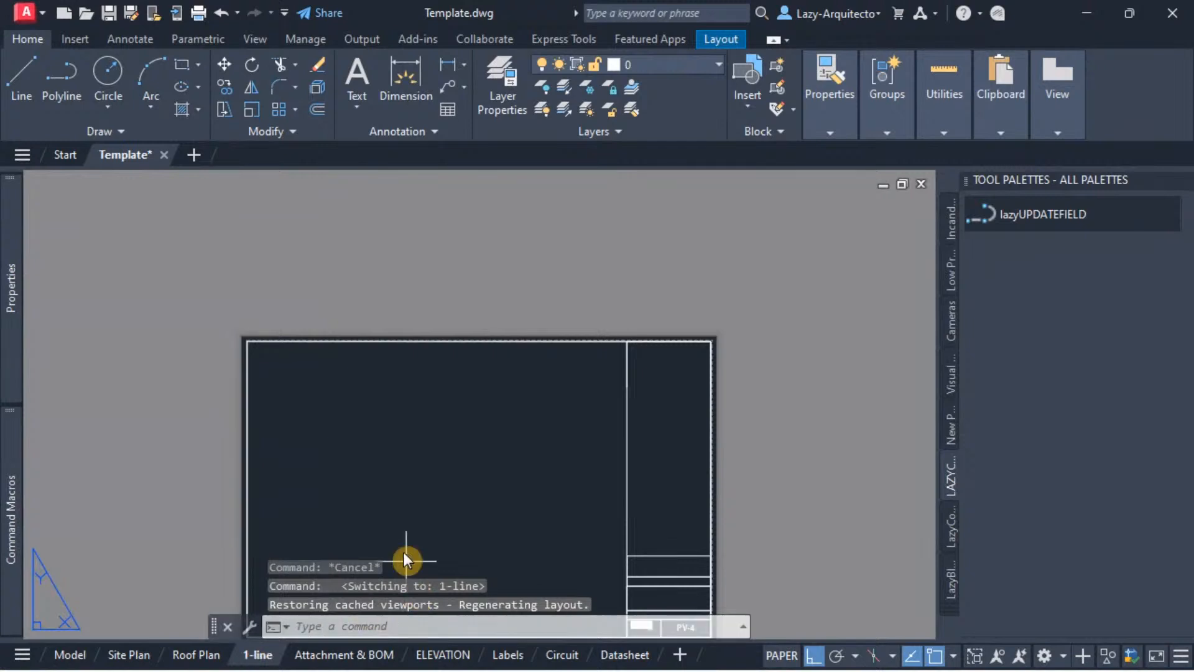
scroll(543, 531, up, 6)
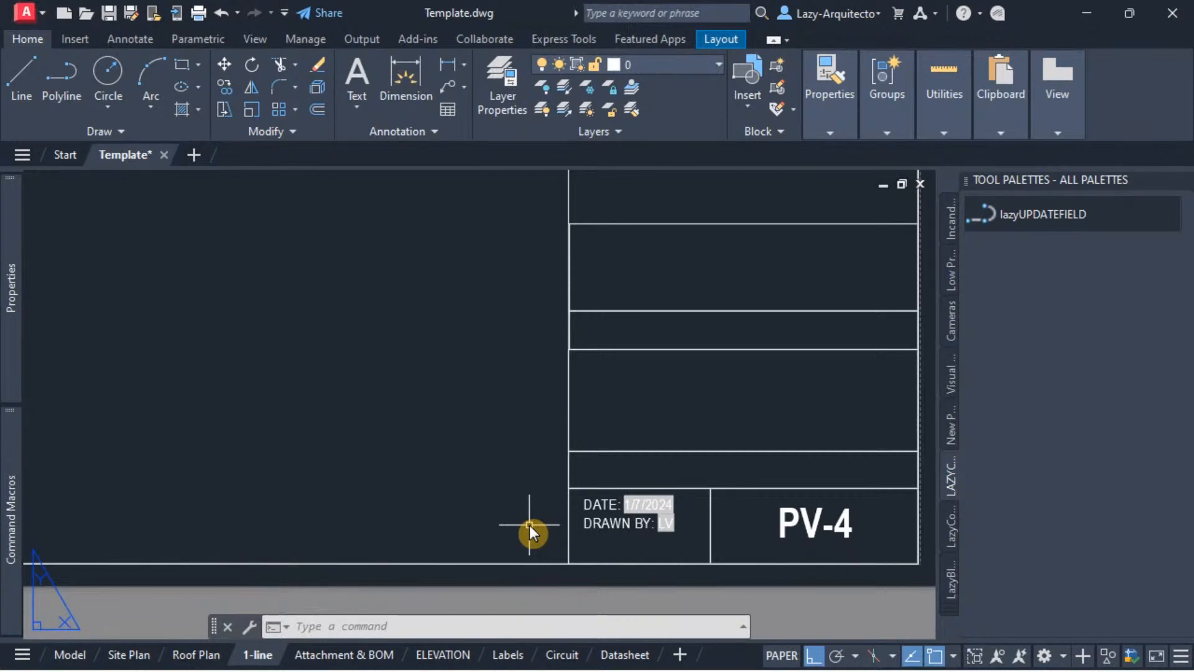
Step: Append (ALERT "DATE FIELD UPDATED IN ALL LAYOUTS") to the end of the lazyUPDATEFIELD tool's command string and save its properties
right_click(1013, 216)
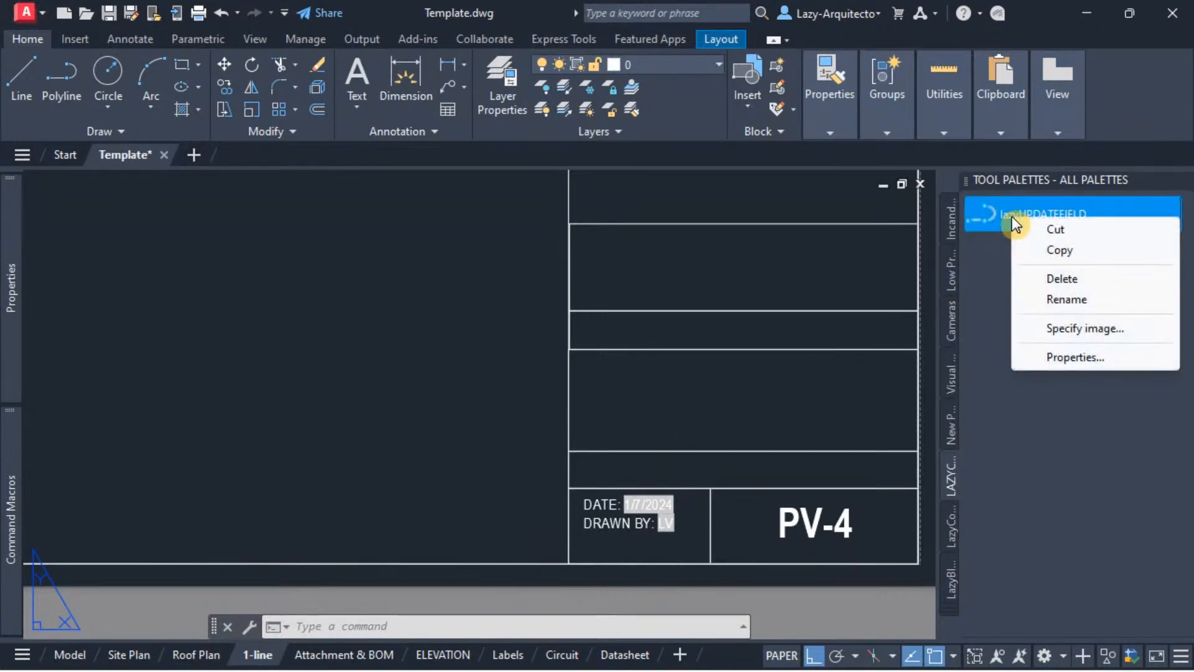
click(1059, 361)
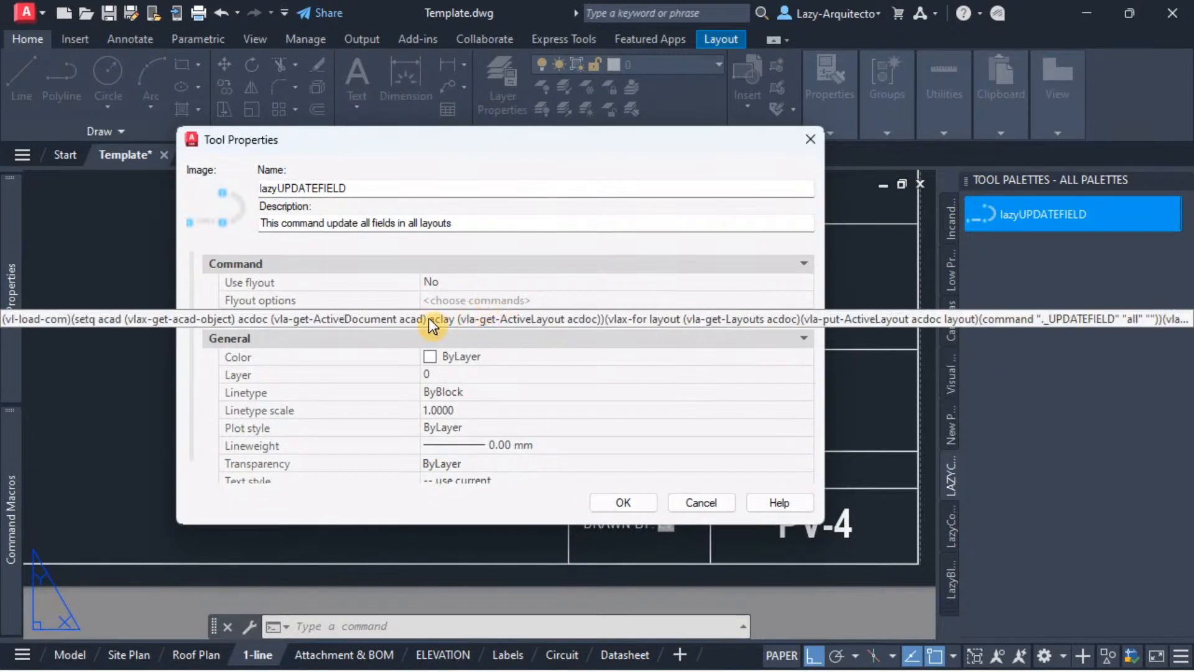
drag(419, 299, 230, 289)
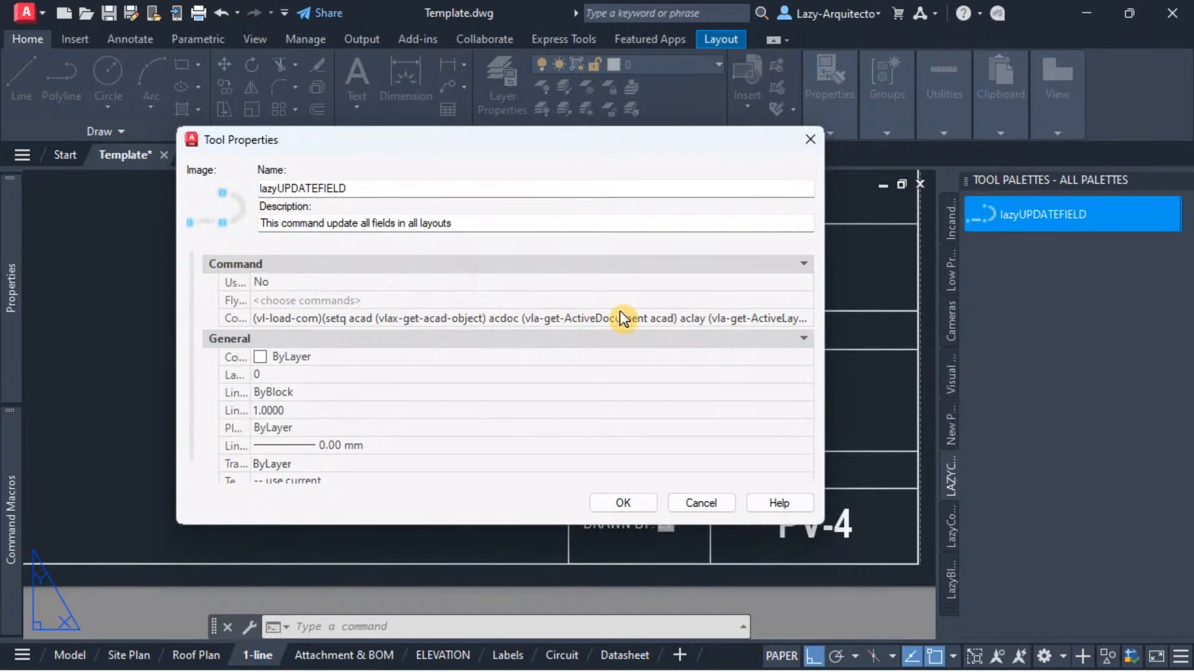
click(781, 321)
double_click(811, 319)
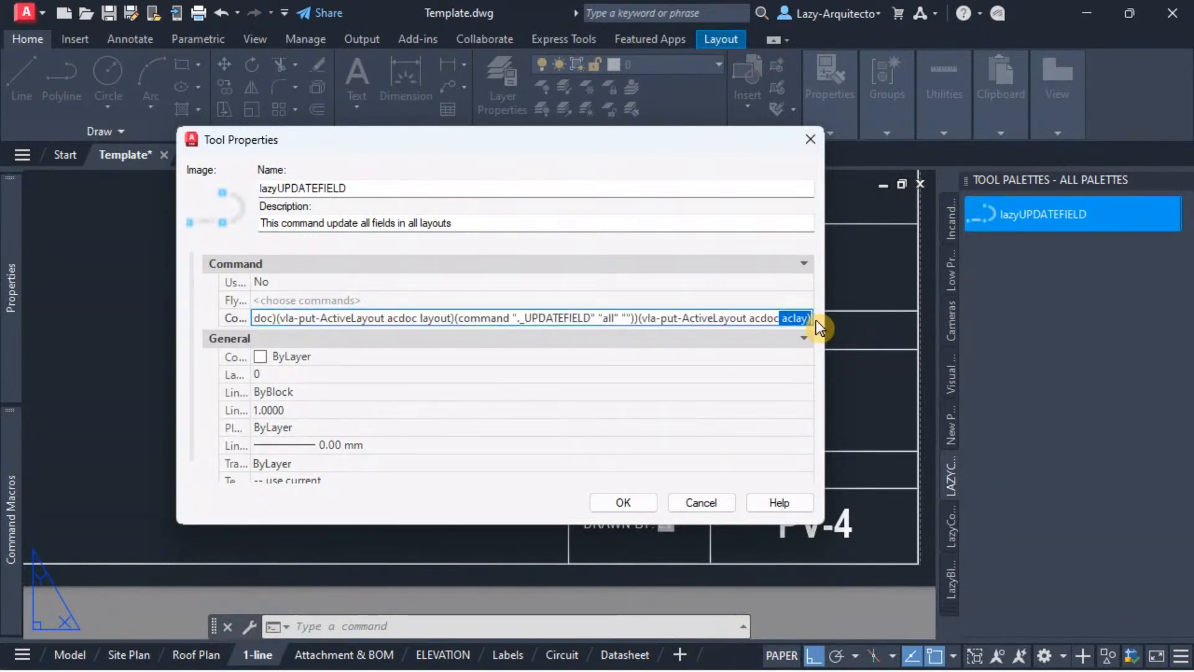
click(810, 319)
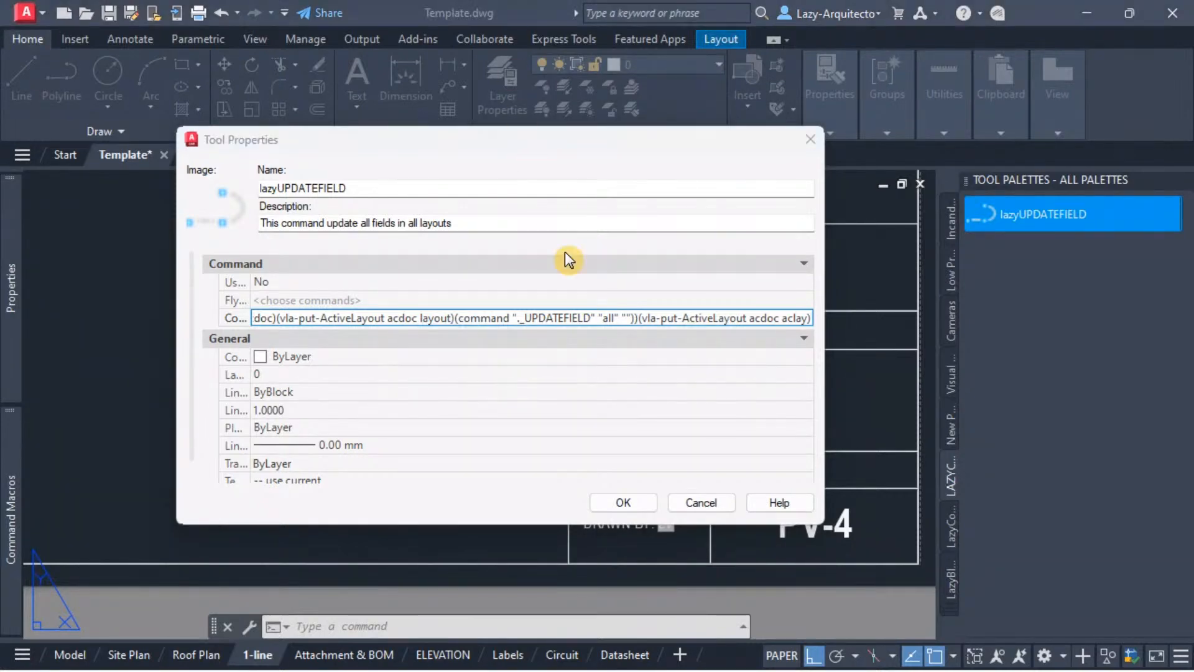
click(809, 317)
text((ALERT "DATE FIELD UPDATED IN ALL LAYOUTS"))
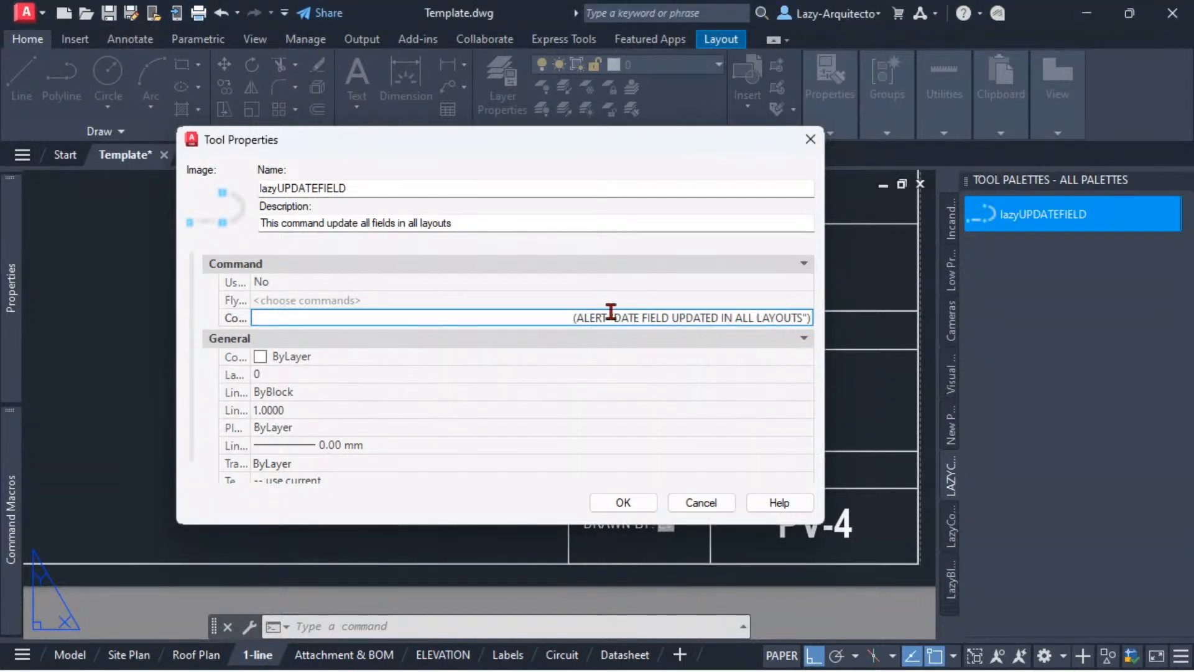
drag(574, 317, 818, 302)
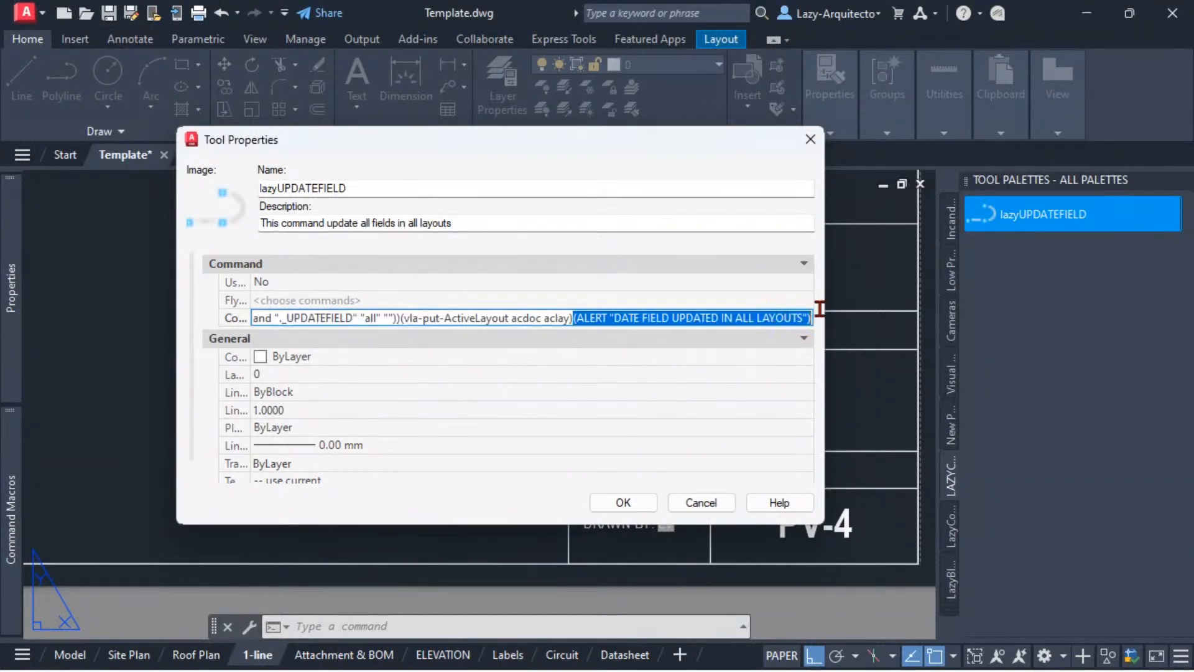
click(655, 318)
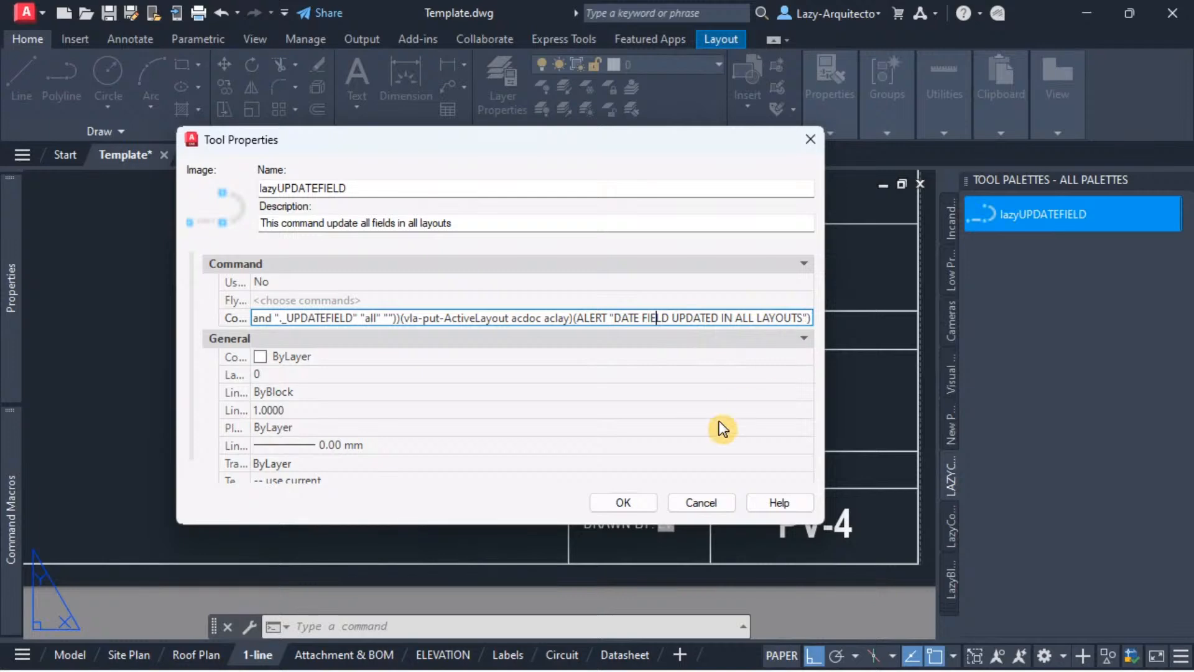
click(625, 501)
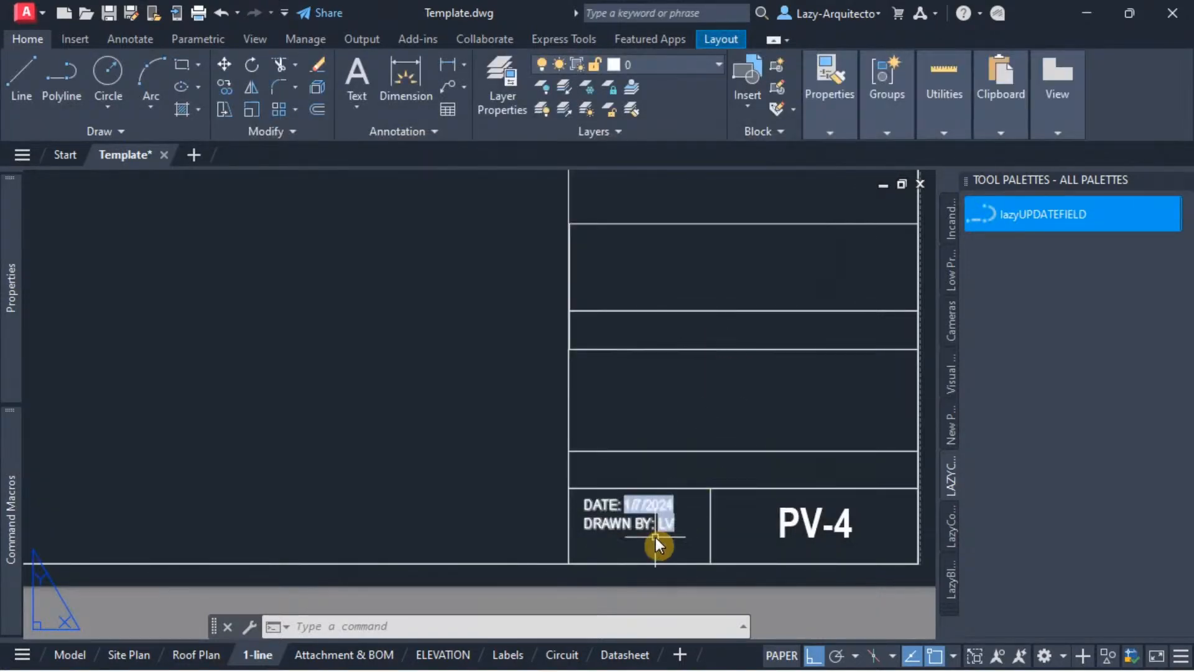
Step: Run the lazyUPDATEFIELD tool, dismiss its alert, and check the title block dates on the Labels, Circuit and Property Plan layouts
click(1013, 217)
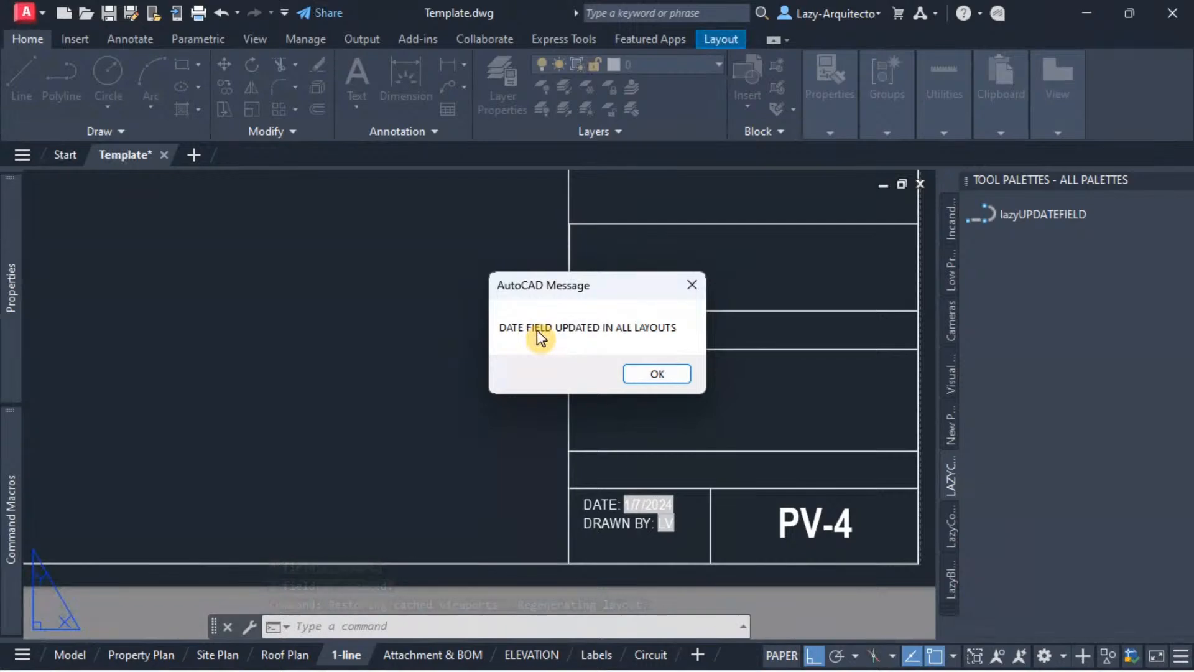
click(645, 375)
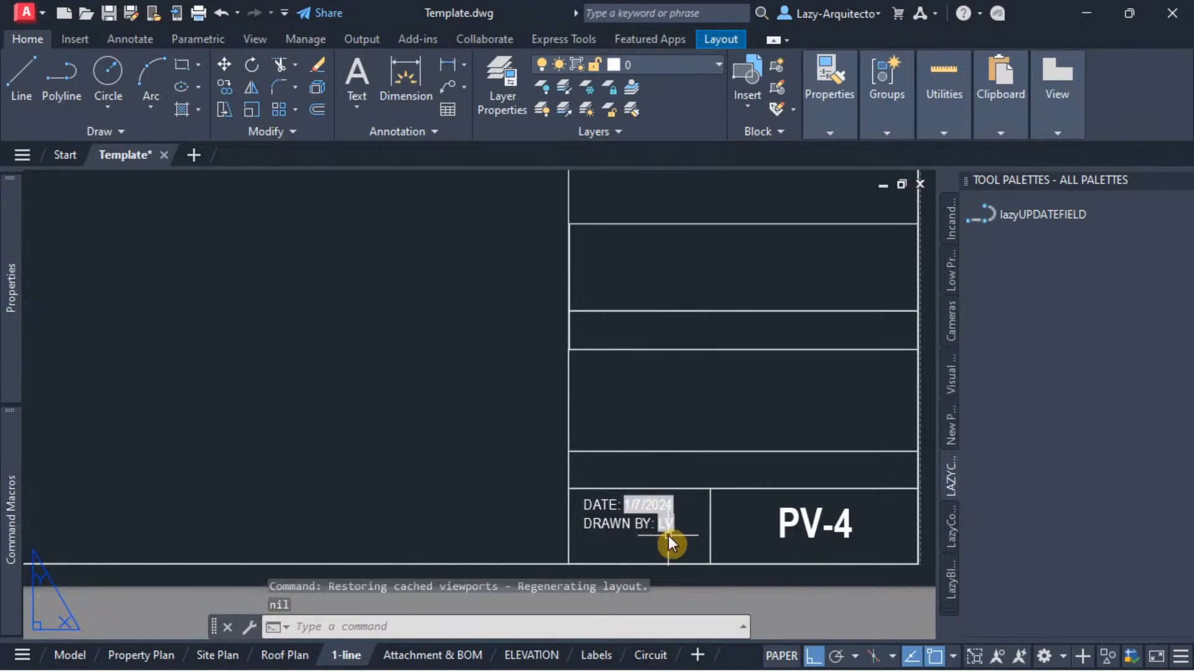
click(597, 655)
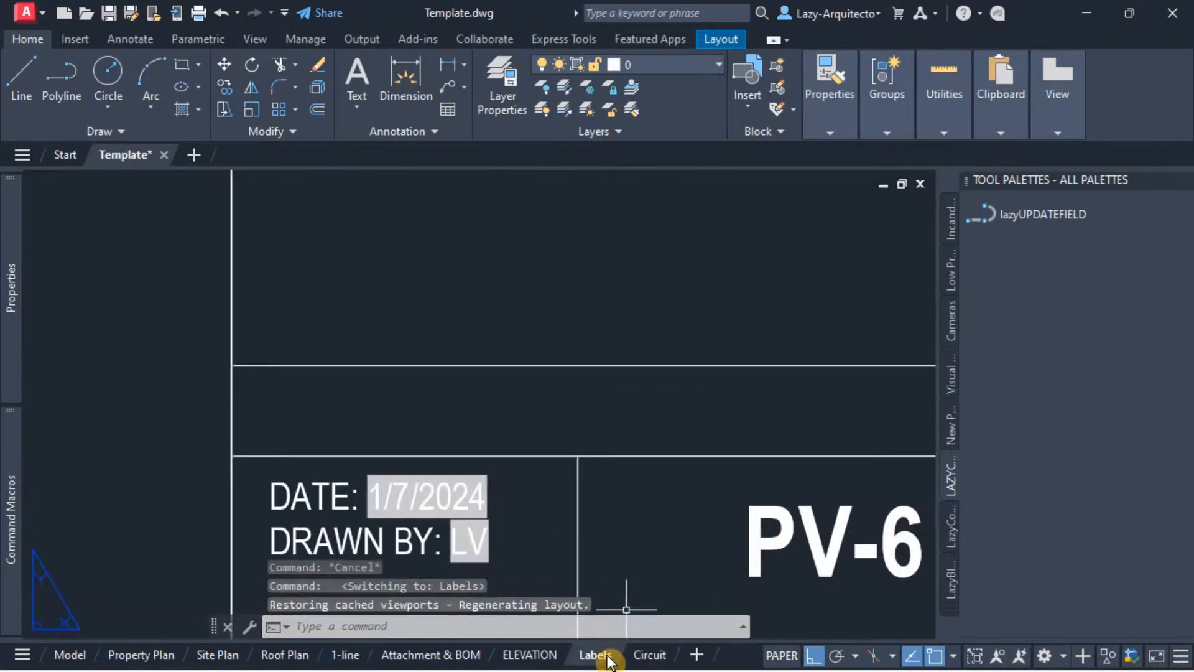
click(647, 655)
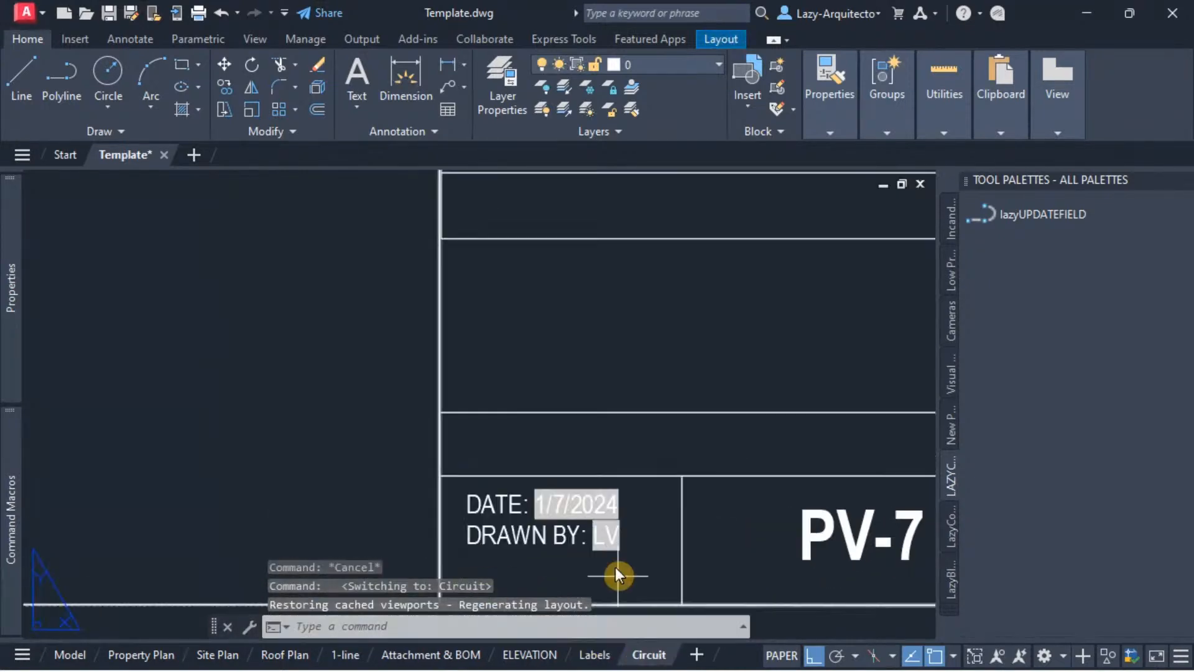
scroll(597, 525, up, 4)
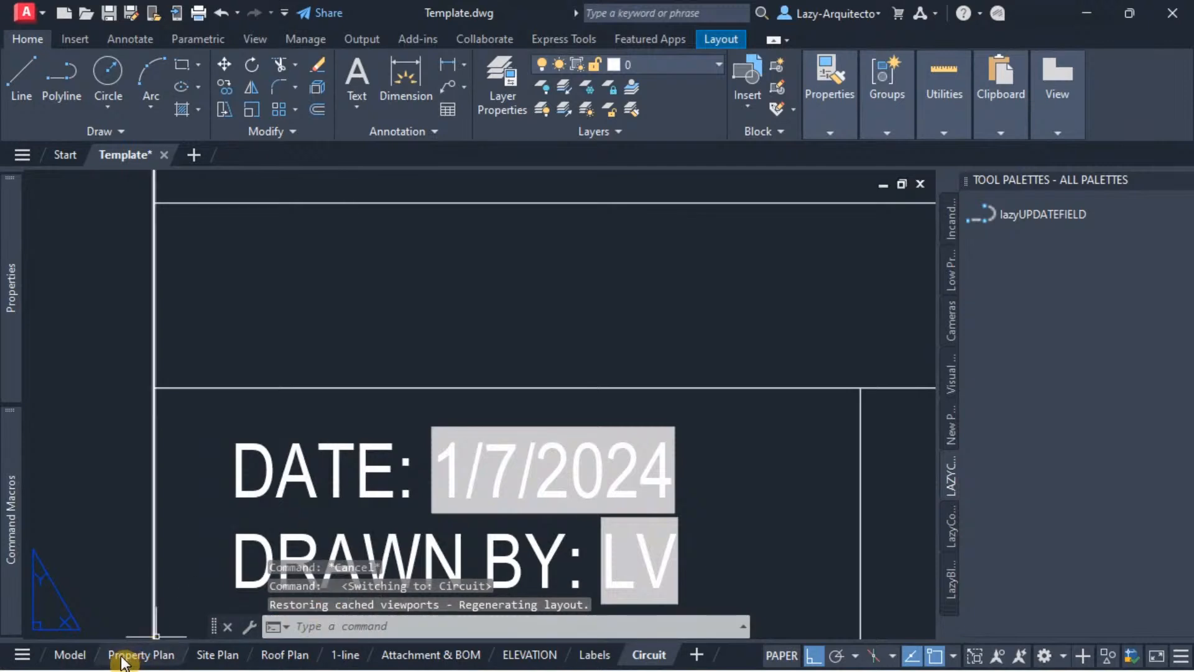
click(125, 657)
scroll(565, 522, up, 5)
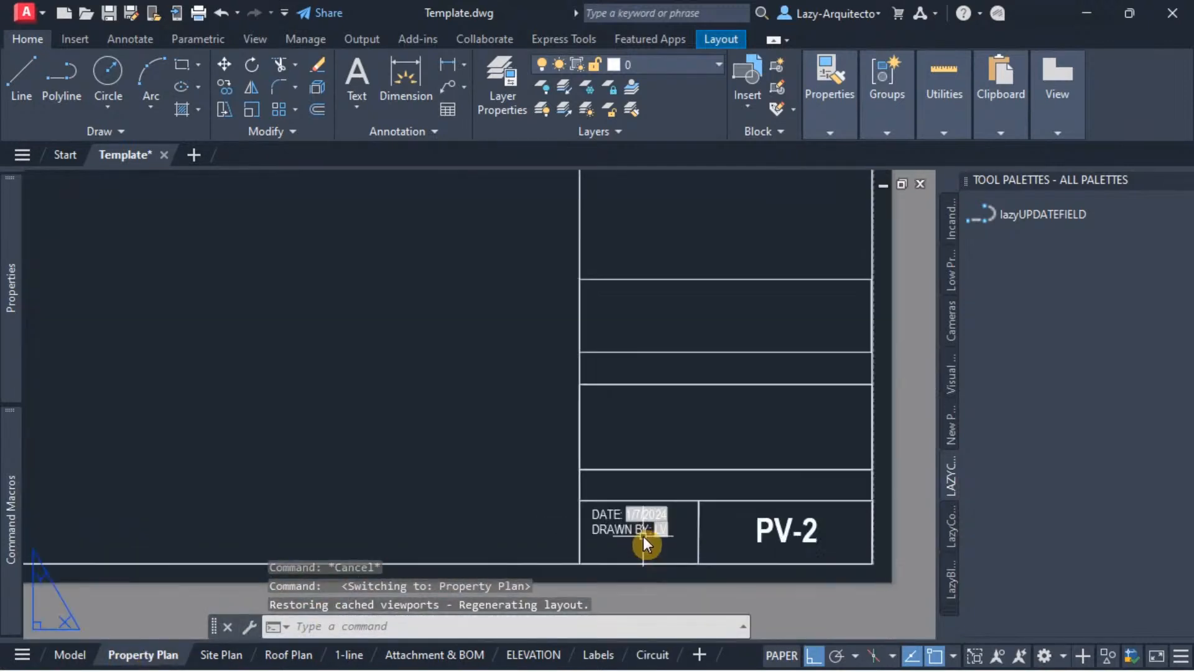
scroll(647, 536, up, 2)
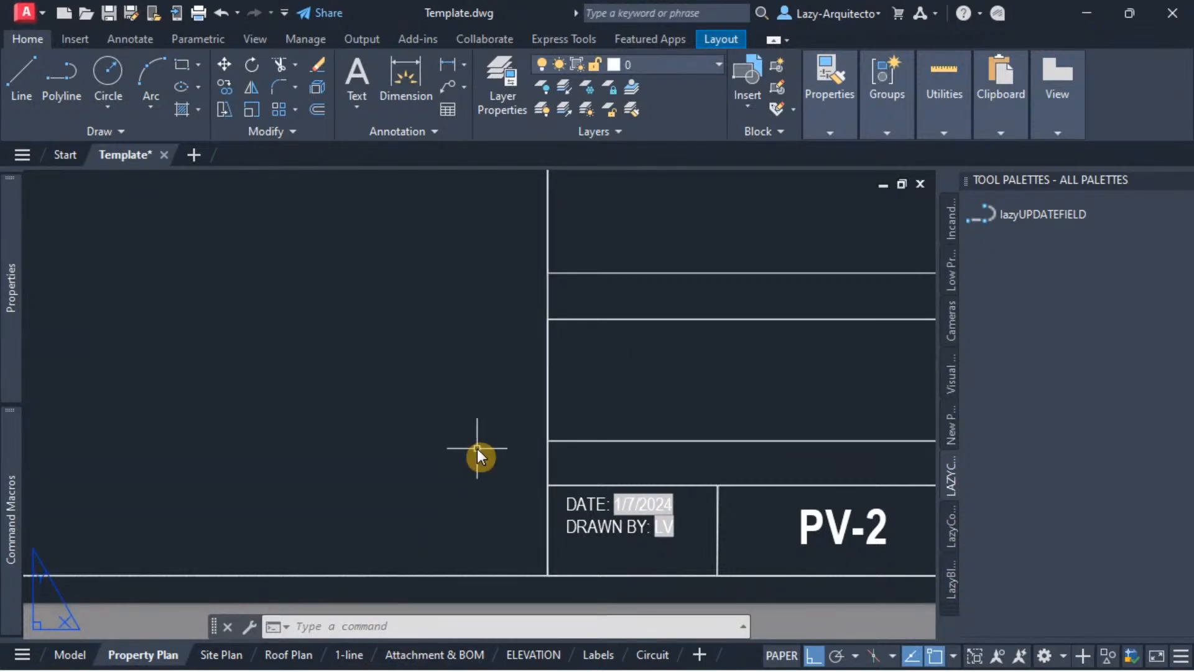
Step: Examine the command history for the output and return value of the last lazyUPDATEFIELD run
key(F2)
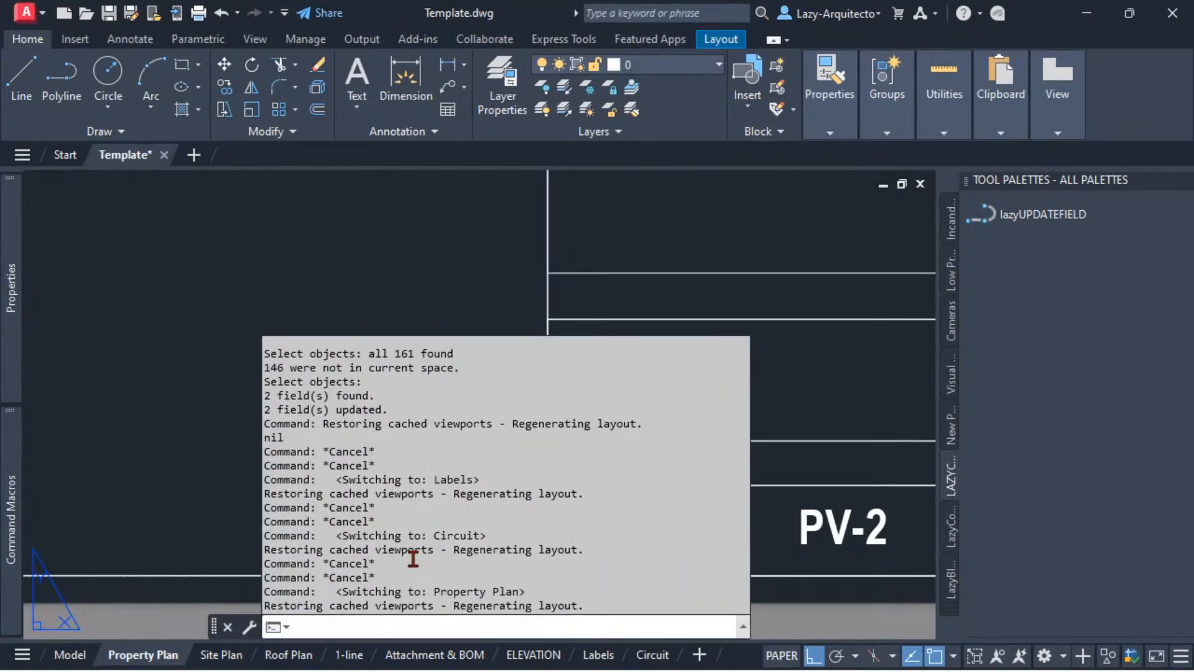
scroll(411, 558, up, 2)
scroll(381, 511, up, 4)
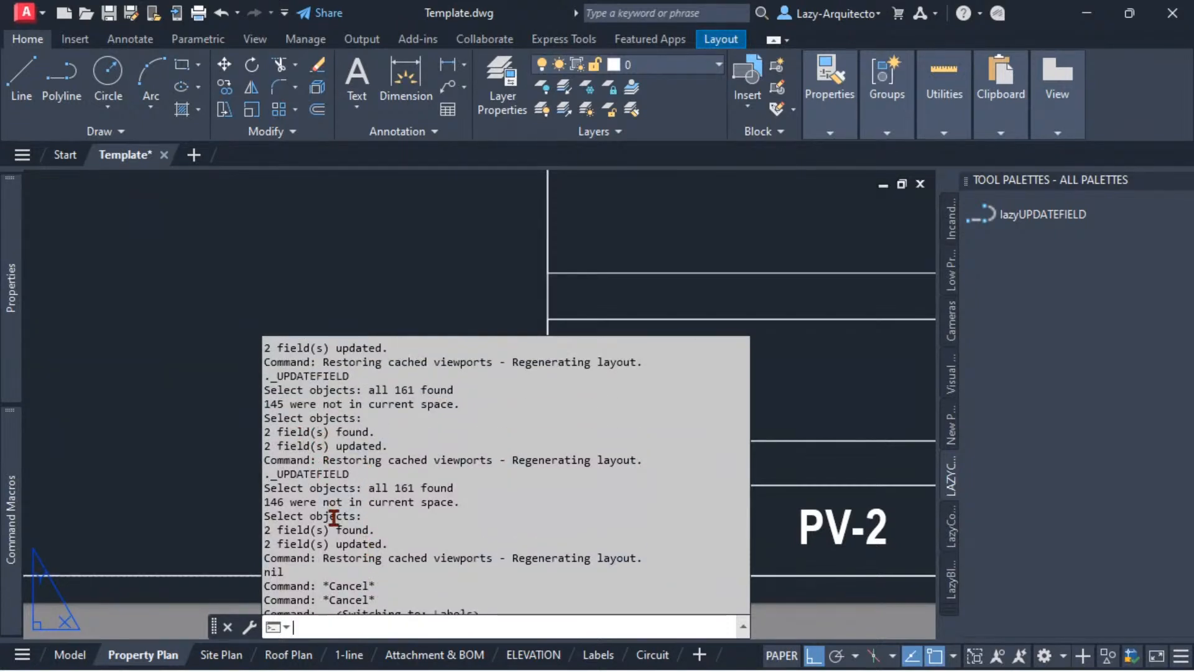
scroll(315, 531, up, 1)
scroll(315, 531, down, 1)
click(284, 572)
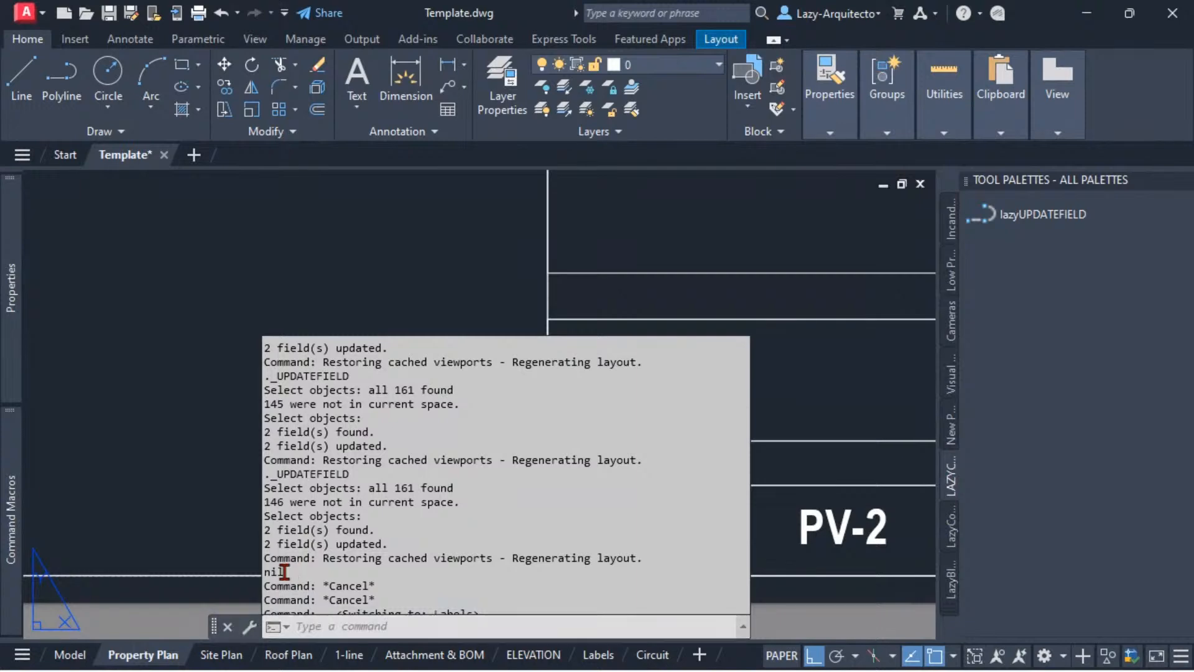
double_click(285, 572)
click(353, 546)
drag(386, 545, 368, 539)
drag(292, 572, 264, 534)
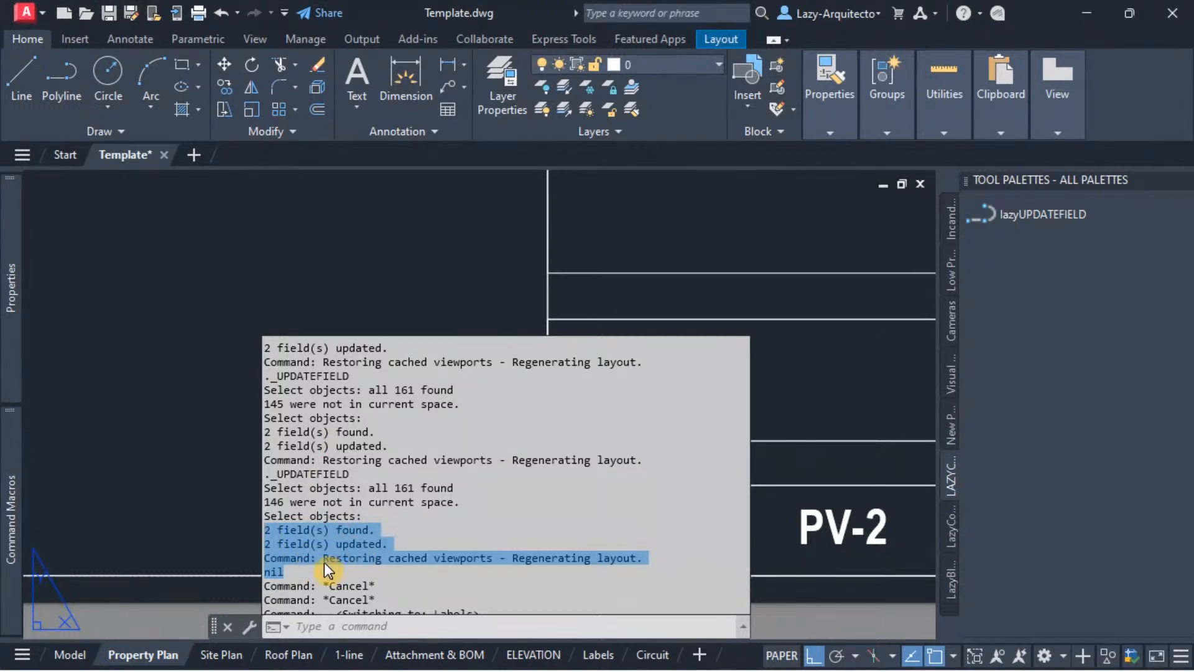
Step: Append (princ) to the end of the lazyUPDATEFIELD tool's command string and save its properties
key(Escape)
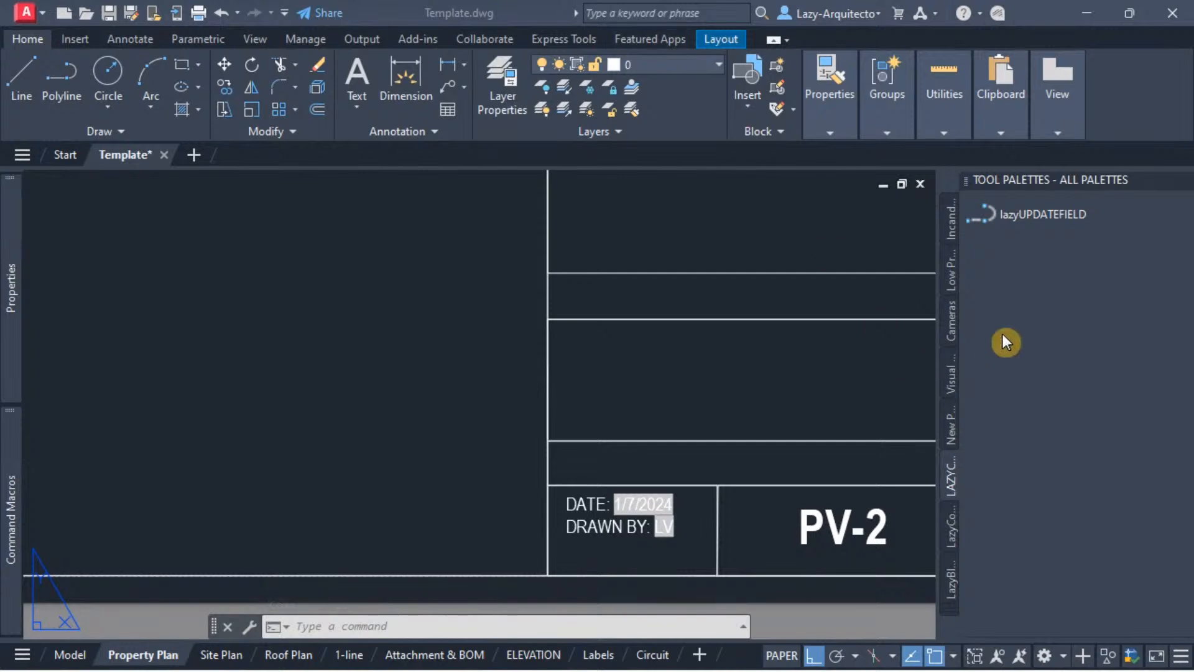
click(1034, 220)
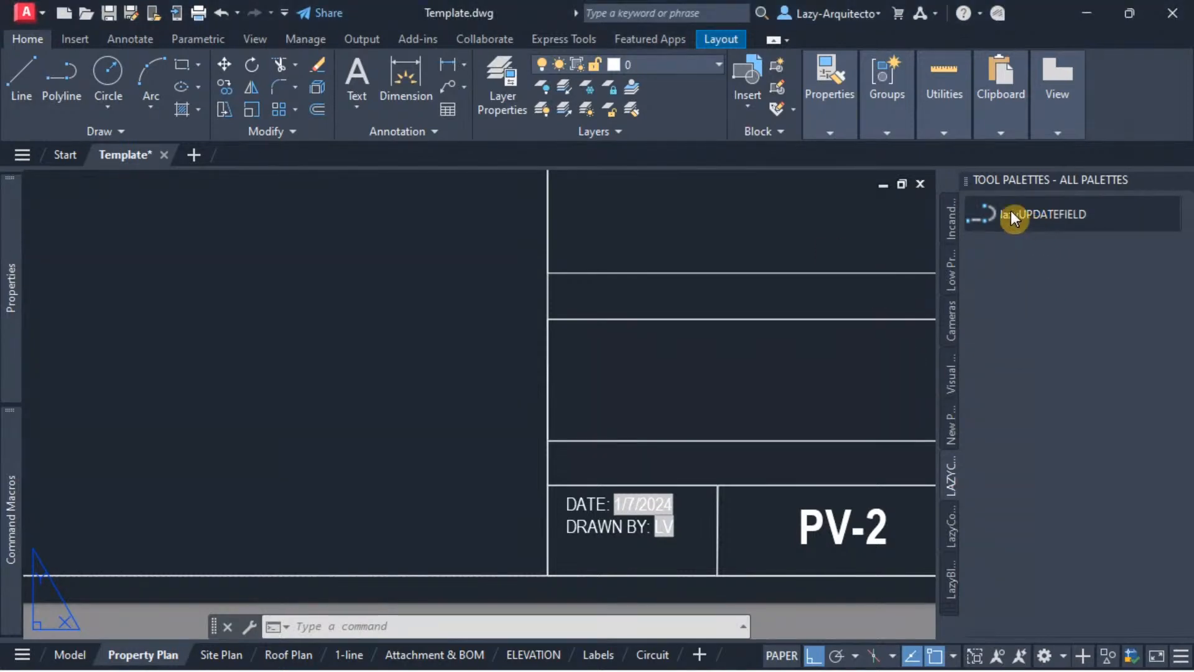
right_click(1010, 212)
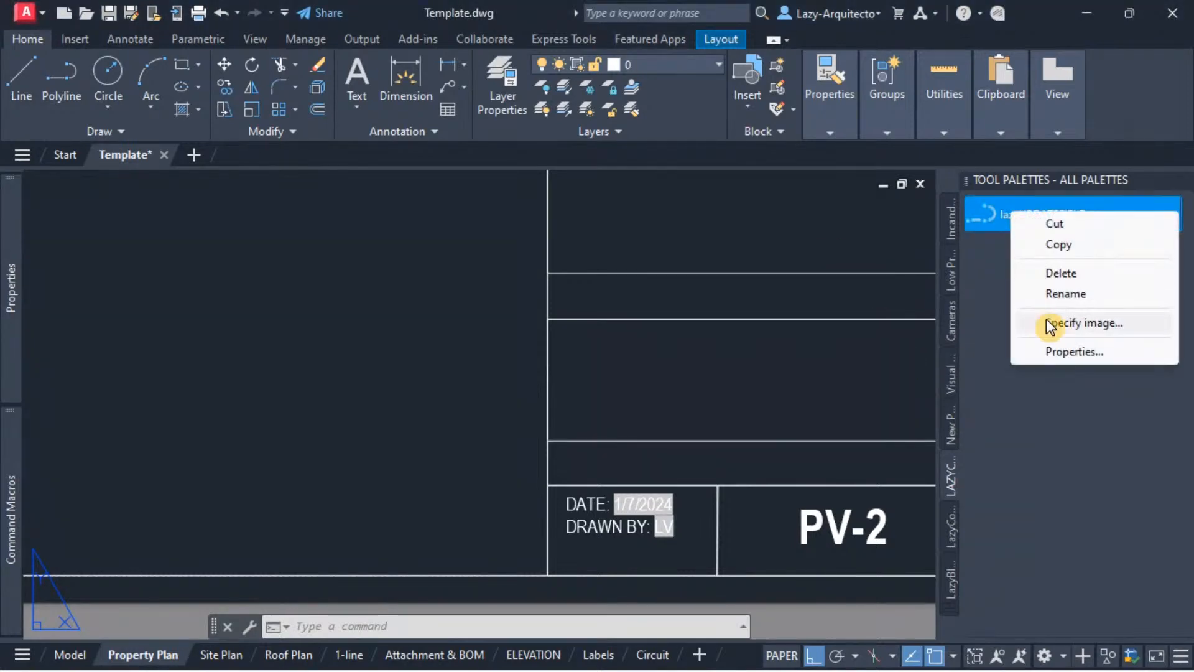
click(1057, 352)
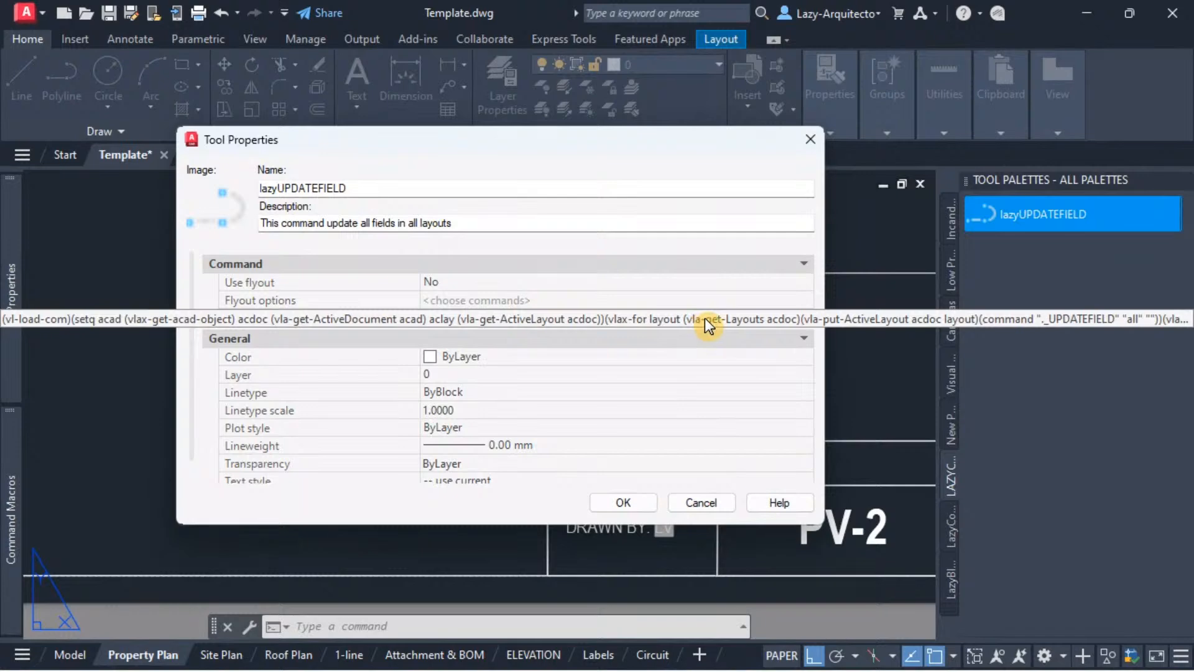
click(704, 319)
click(744, 318)
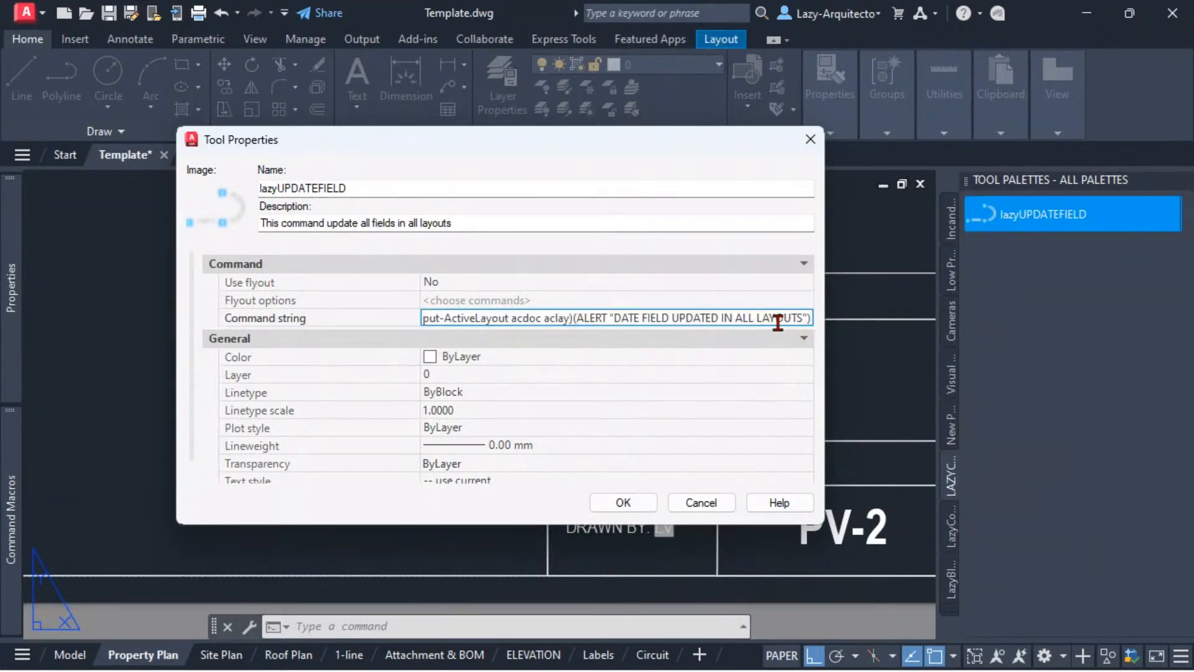
key(End)
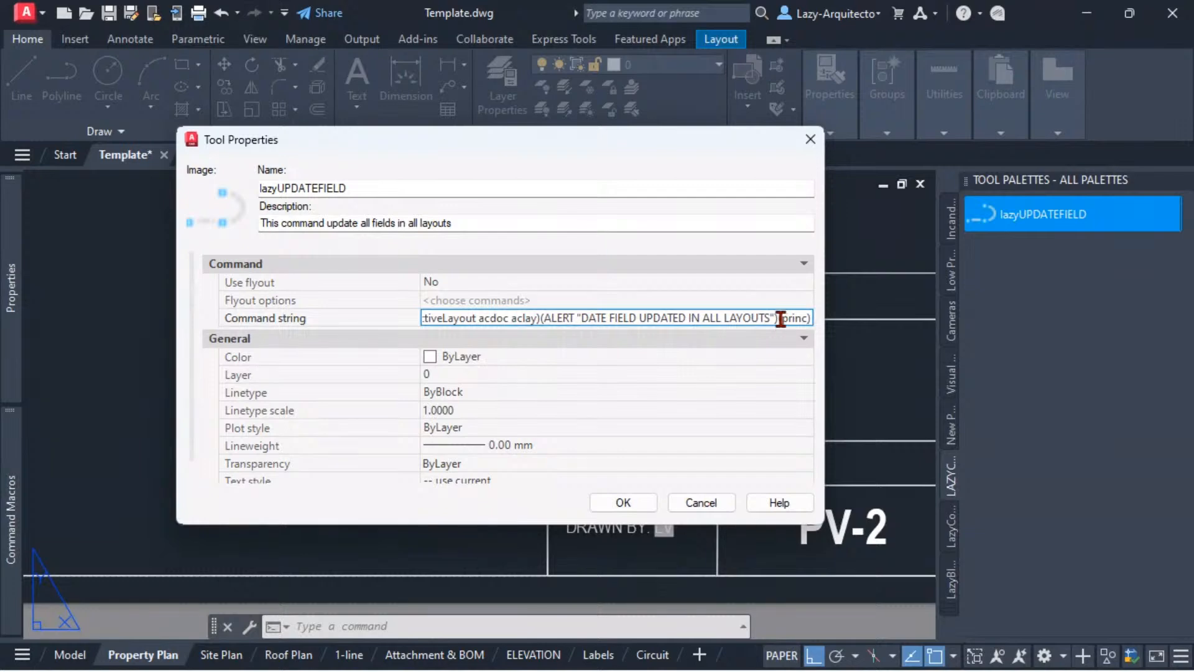
drag(782, 318, 799, 320)
click(778, 318)
double_click(779, 318)
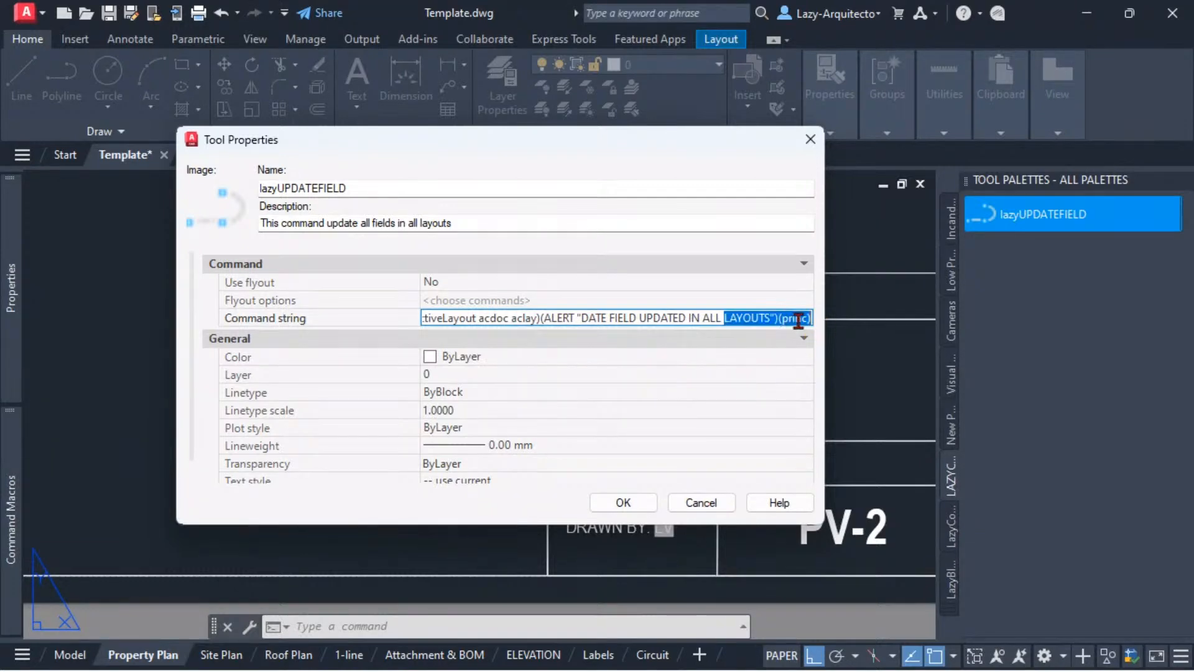
click(810, 319)
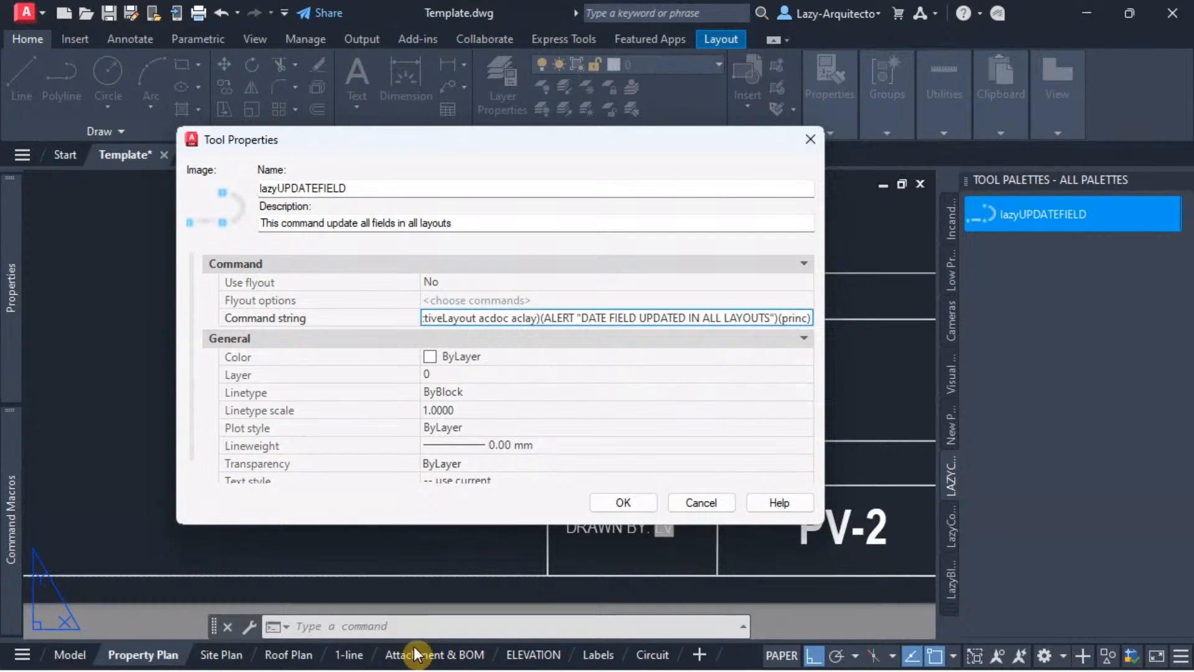
click(602, 509)
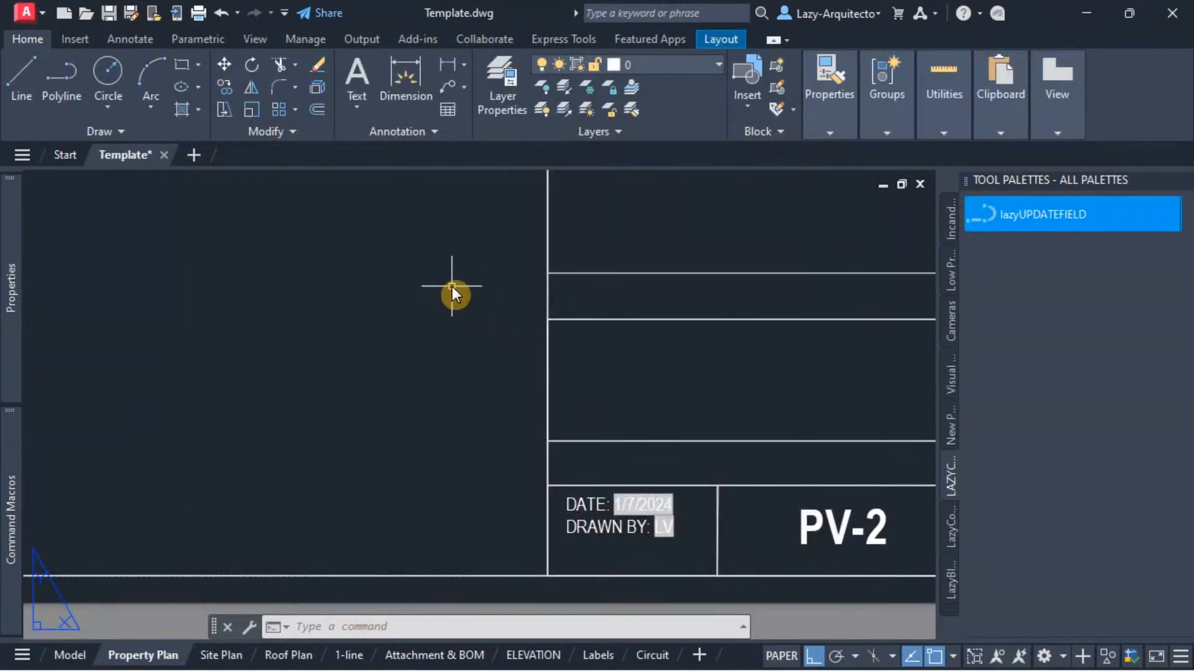
Step: Close Template.dwg without saving its changes and reopen it from the LazyQuestion updatefield folder
click(164, 155)
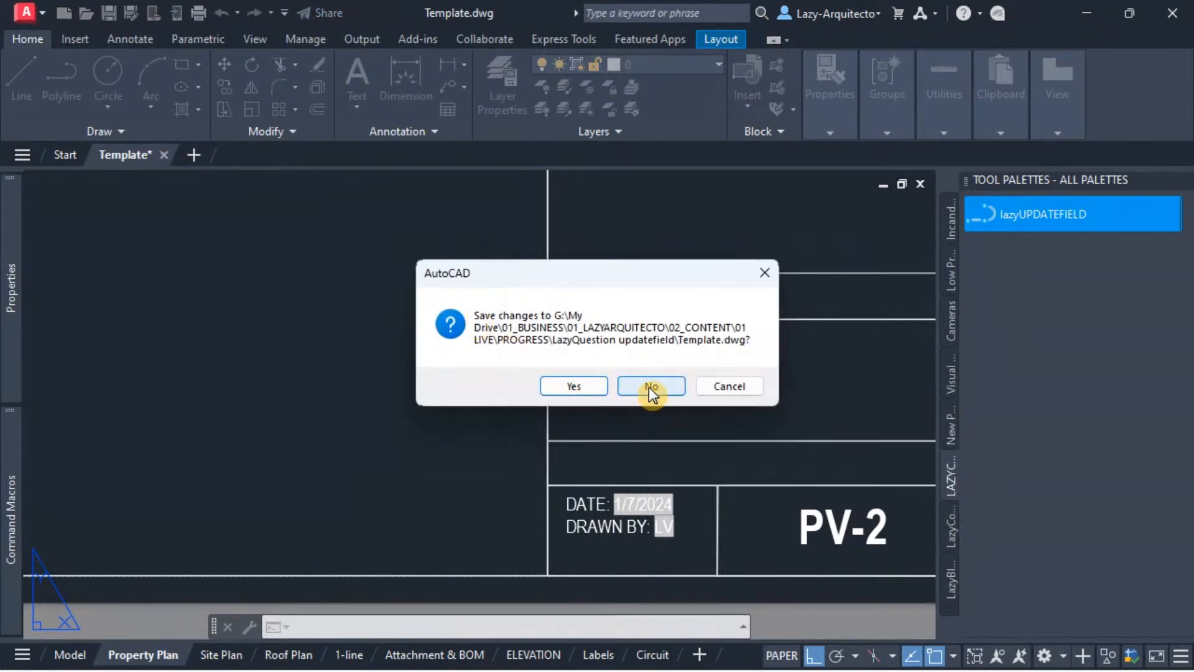
click(650, 386)
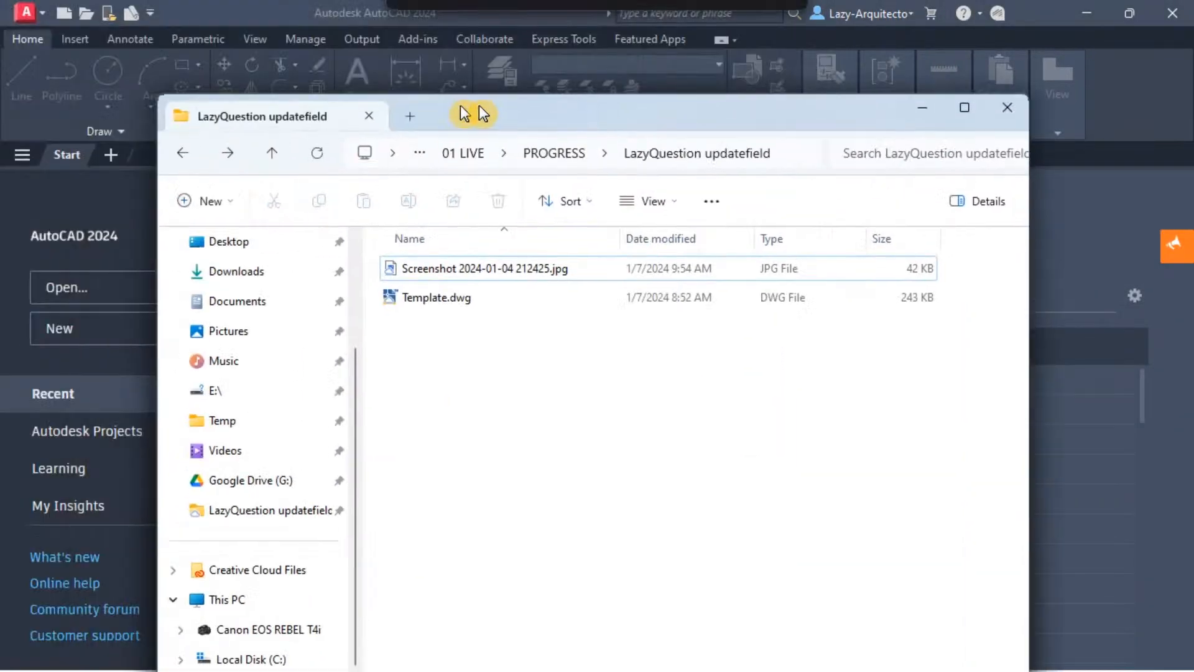
click(473, 272)
double_click(471, 273)
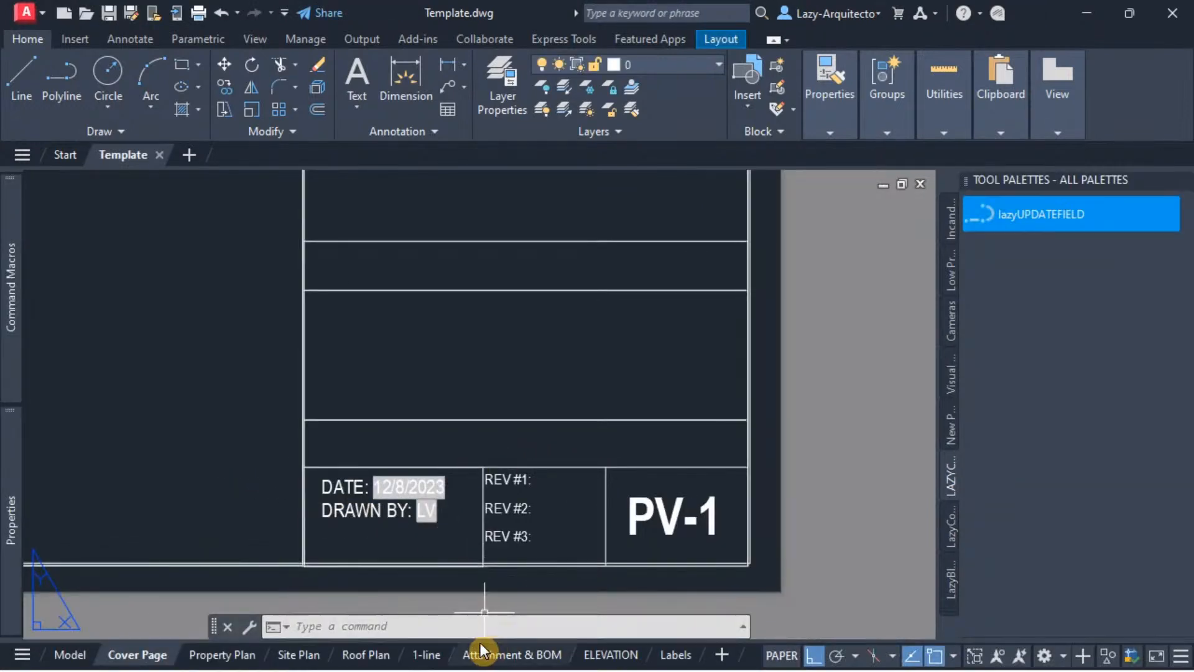
Step: Check the title block dates on the Roof Plan and Labels layouts of the reopened drawing
click(367, 654)
middle_drag(573, 528, 493, 440)
scroll(574, 540, up, 3)
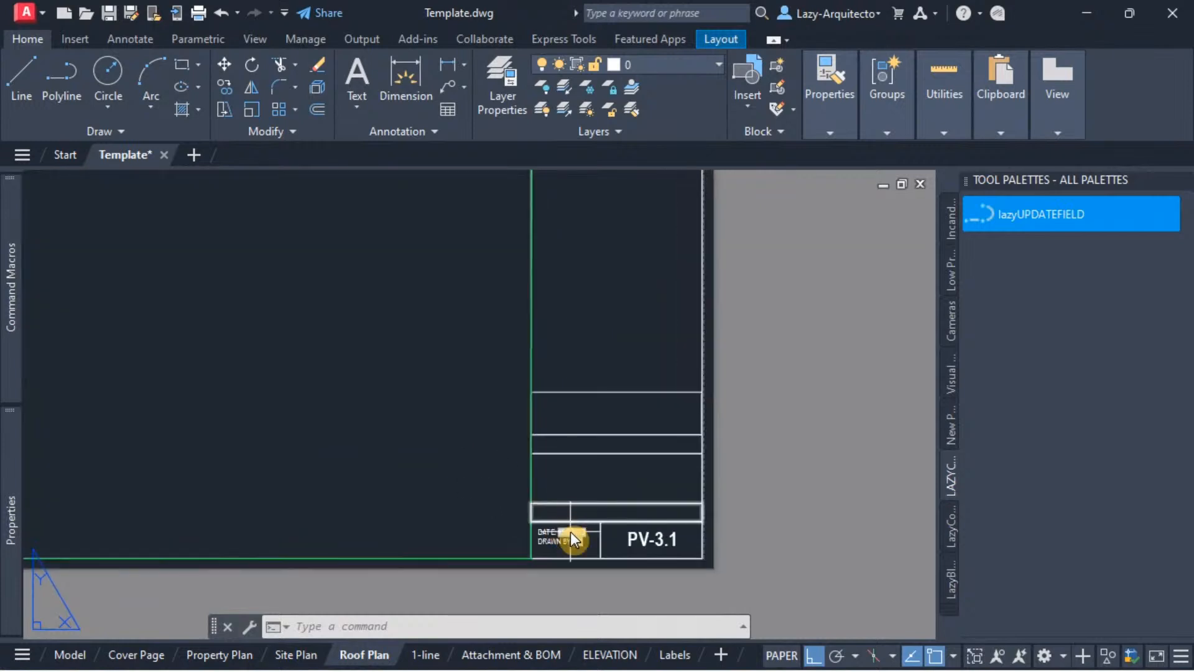
scroll(572, 540, up, 5)
click(674, 654)
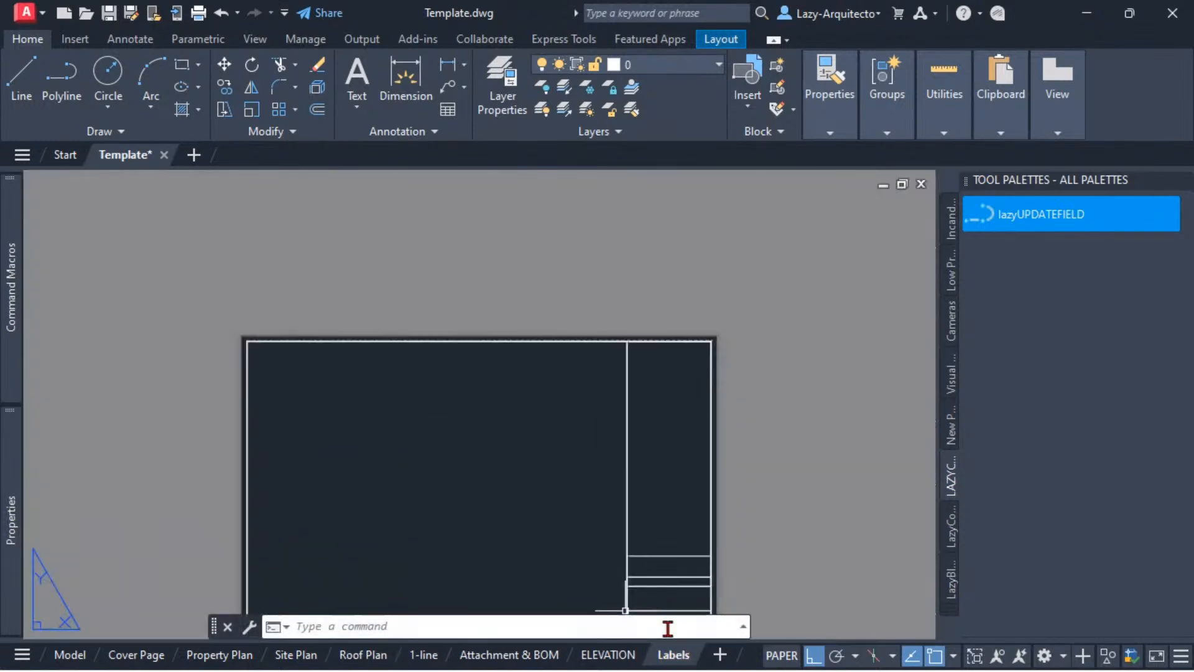
scroll(645, 578, up, 6)
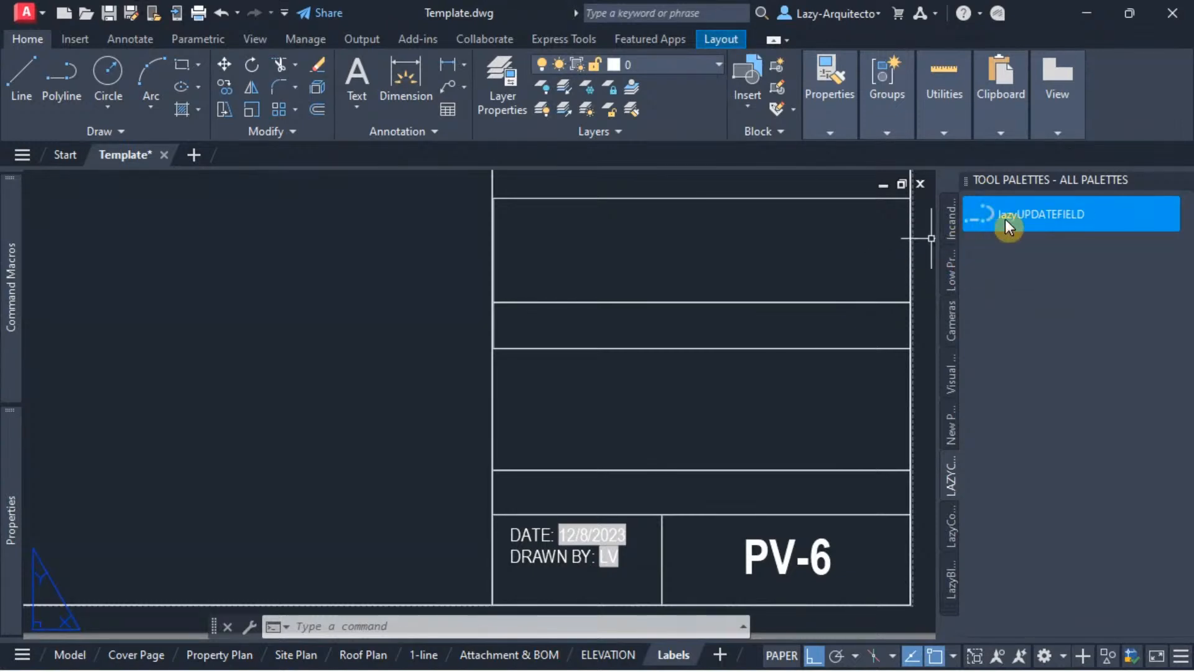
Step: Run the lazyUPDATEFIELD tool, dismiss its alert, and check the title block date on the Circuit layout
click(1033, 218)
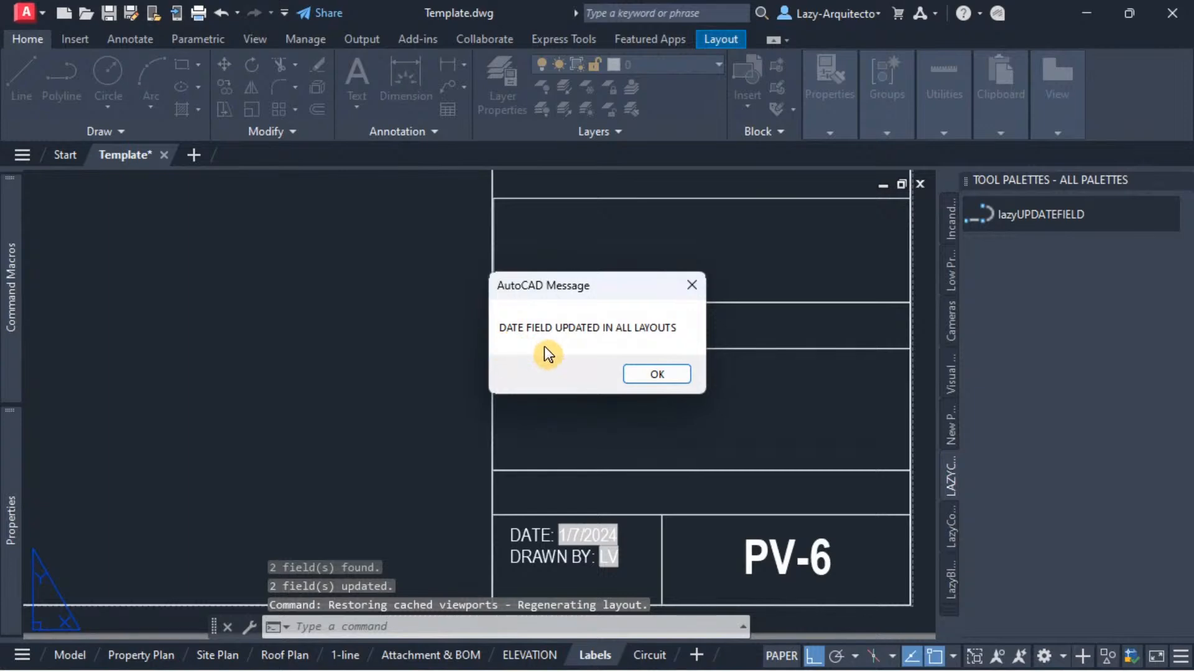
click(643, 375)
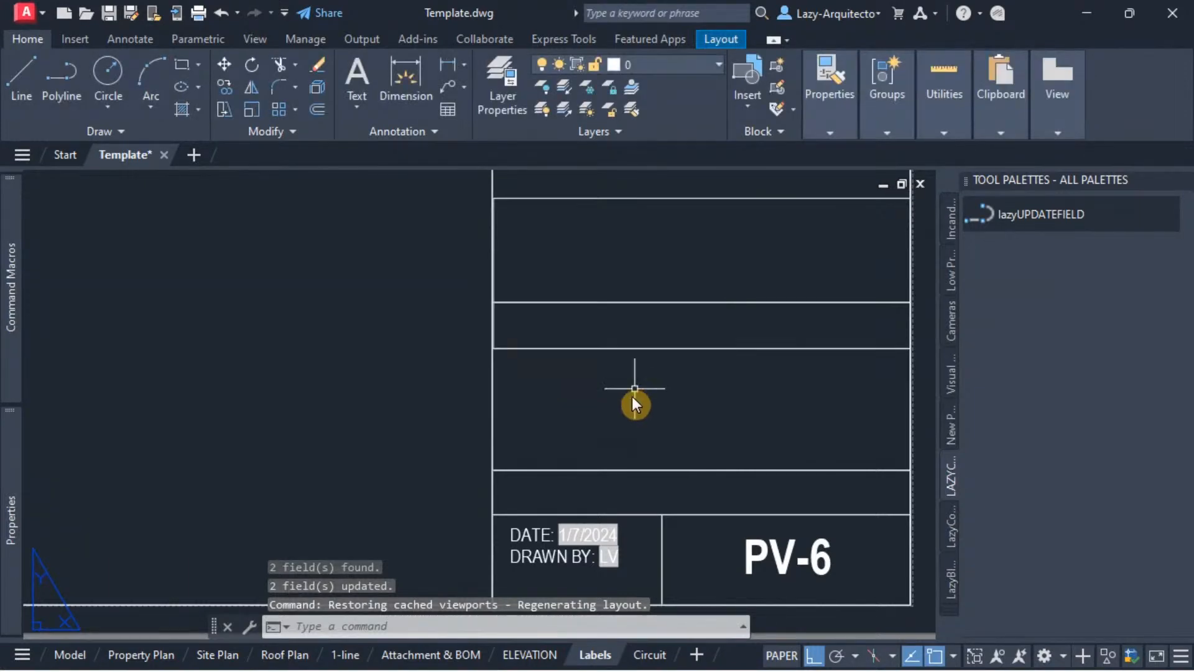
click(649, 654)
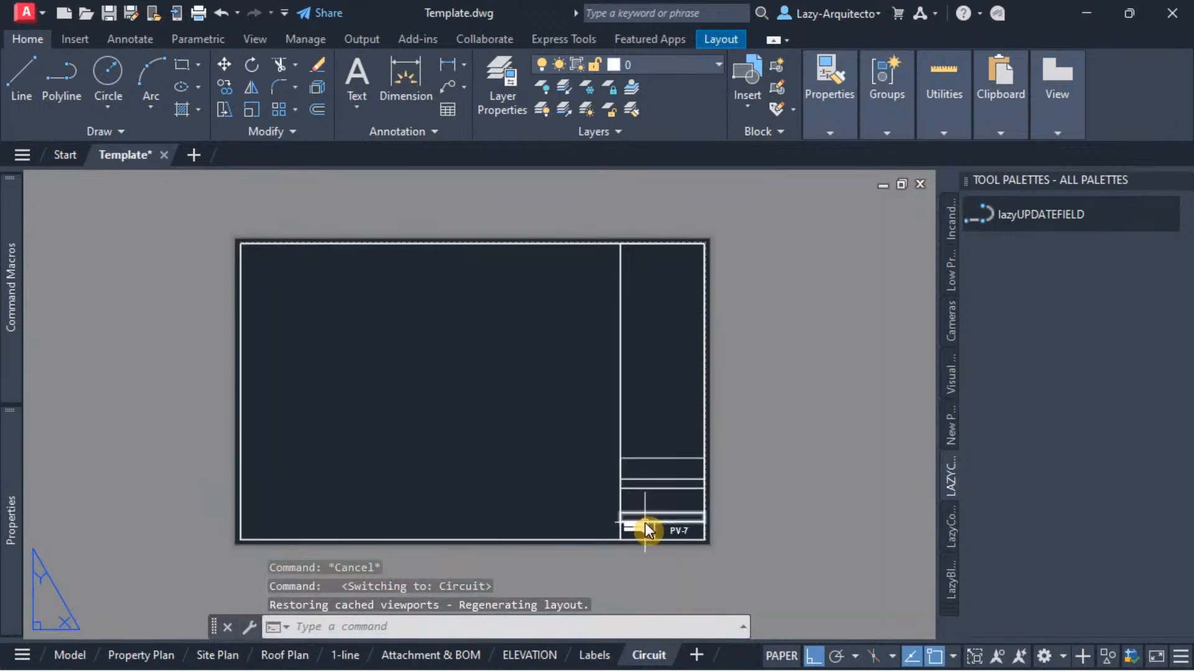
scroll(640, 526, up, 6)
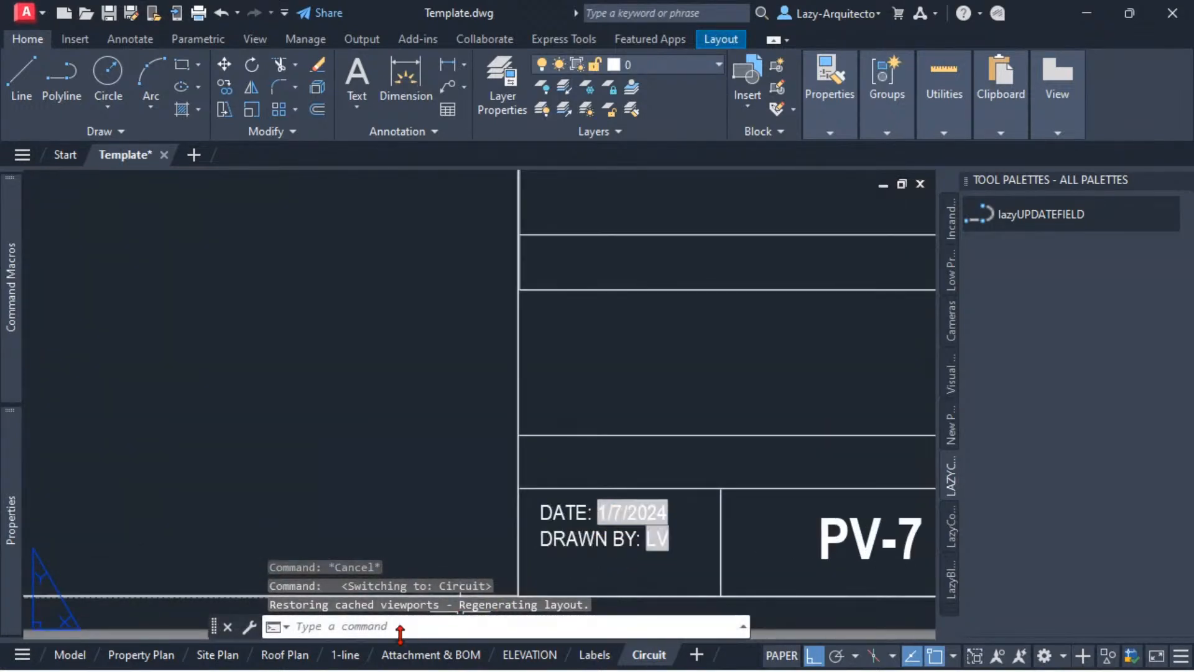
Step: Check the title block dates on the Roof Plan and Property Plan layouts, passing through Site Plan
click(285, 654)
scroll(491, 564, up, 4)
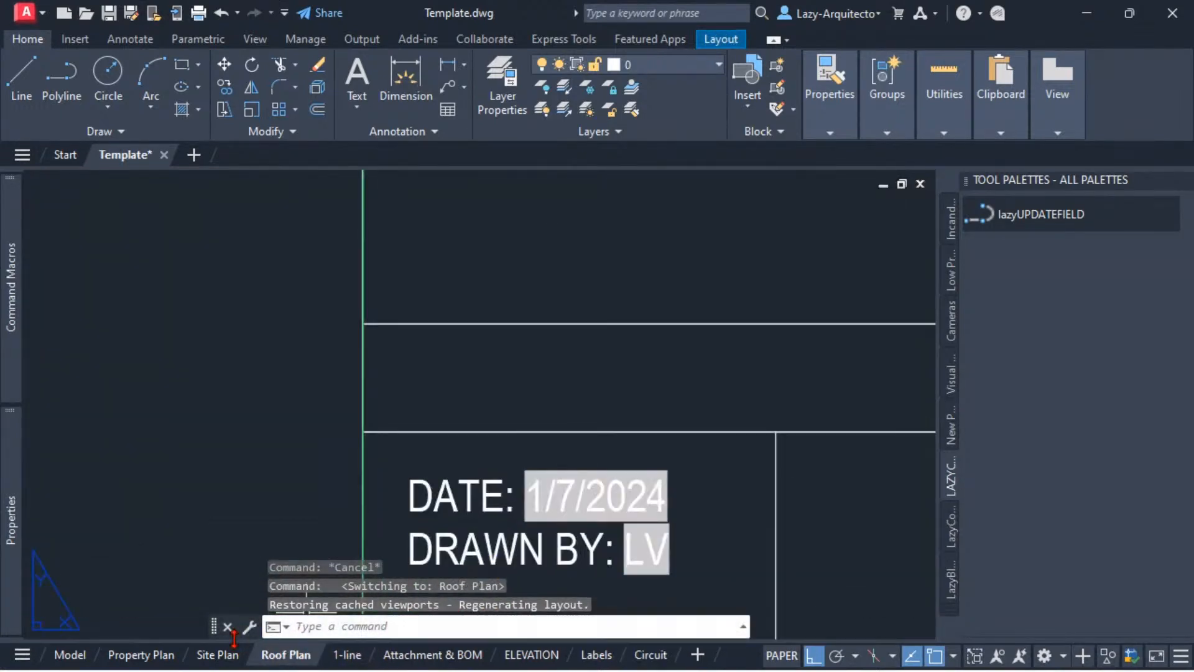
click(141, 654)
scroll(665, 578, up, 6)
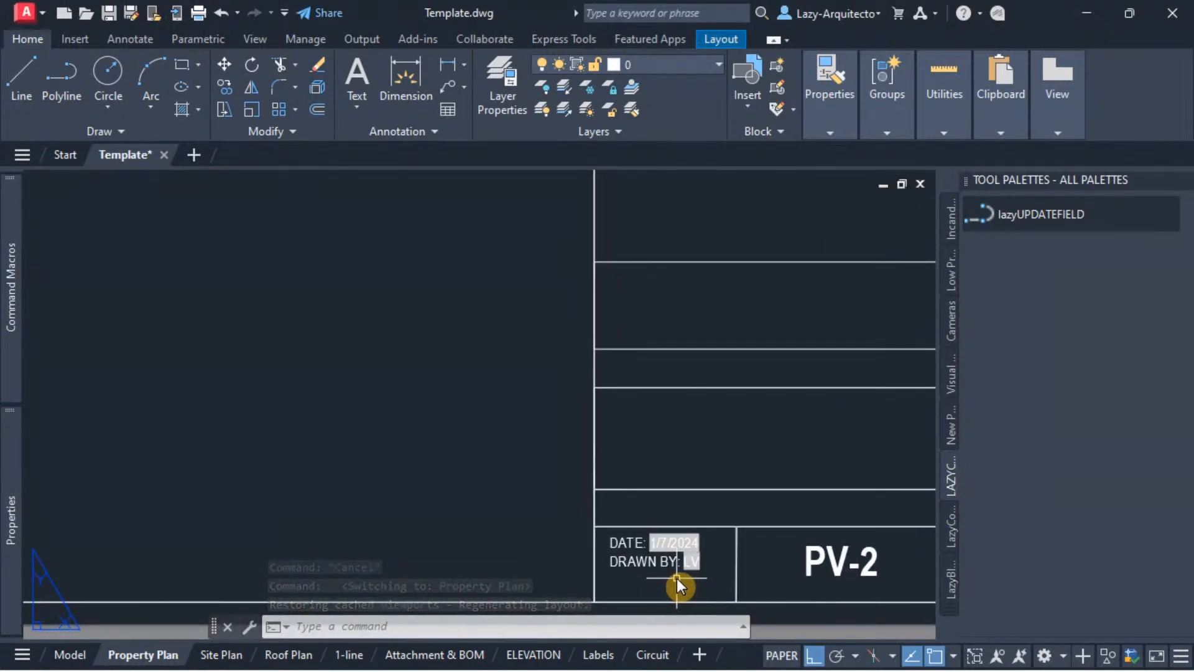
click(221, 654)
click(283, 654)
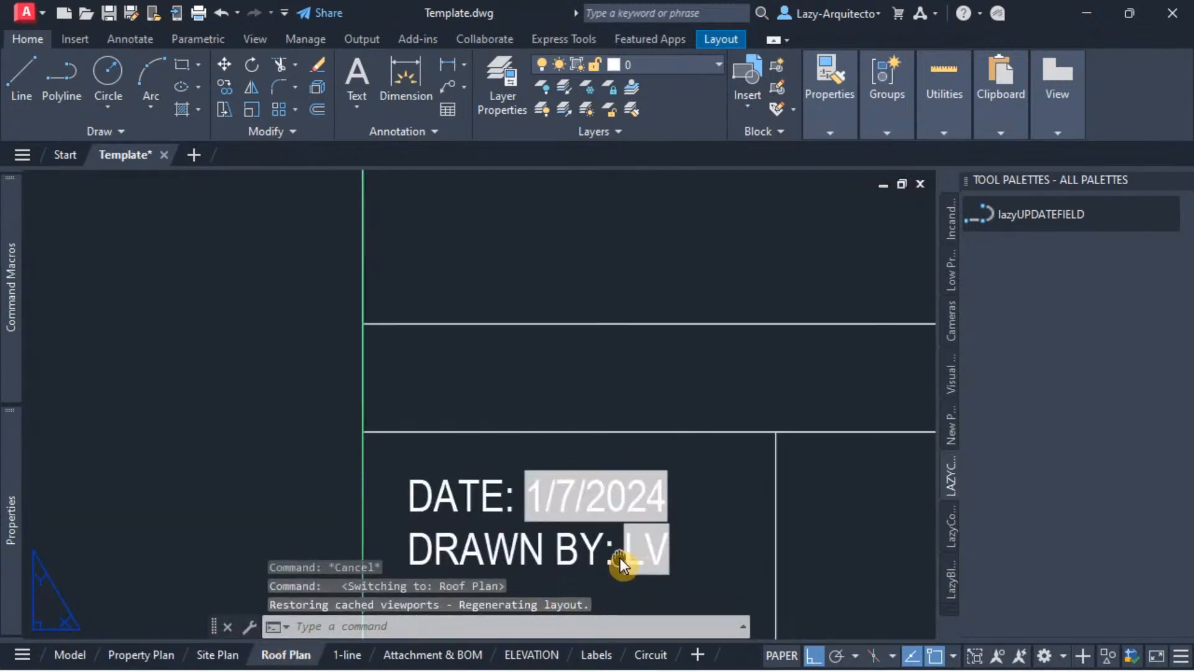
scroll(621, 558, down, 2)
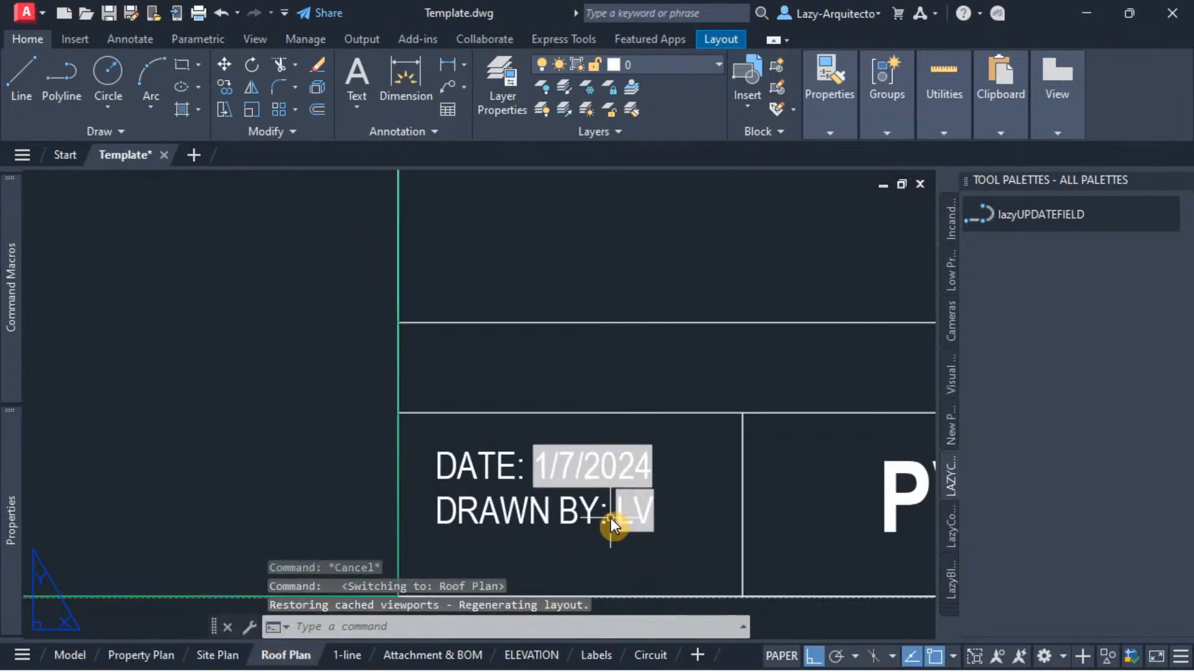